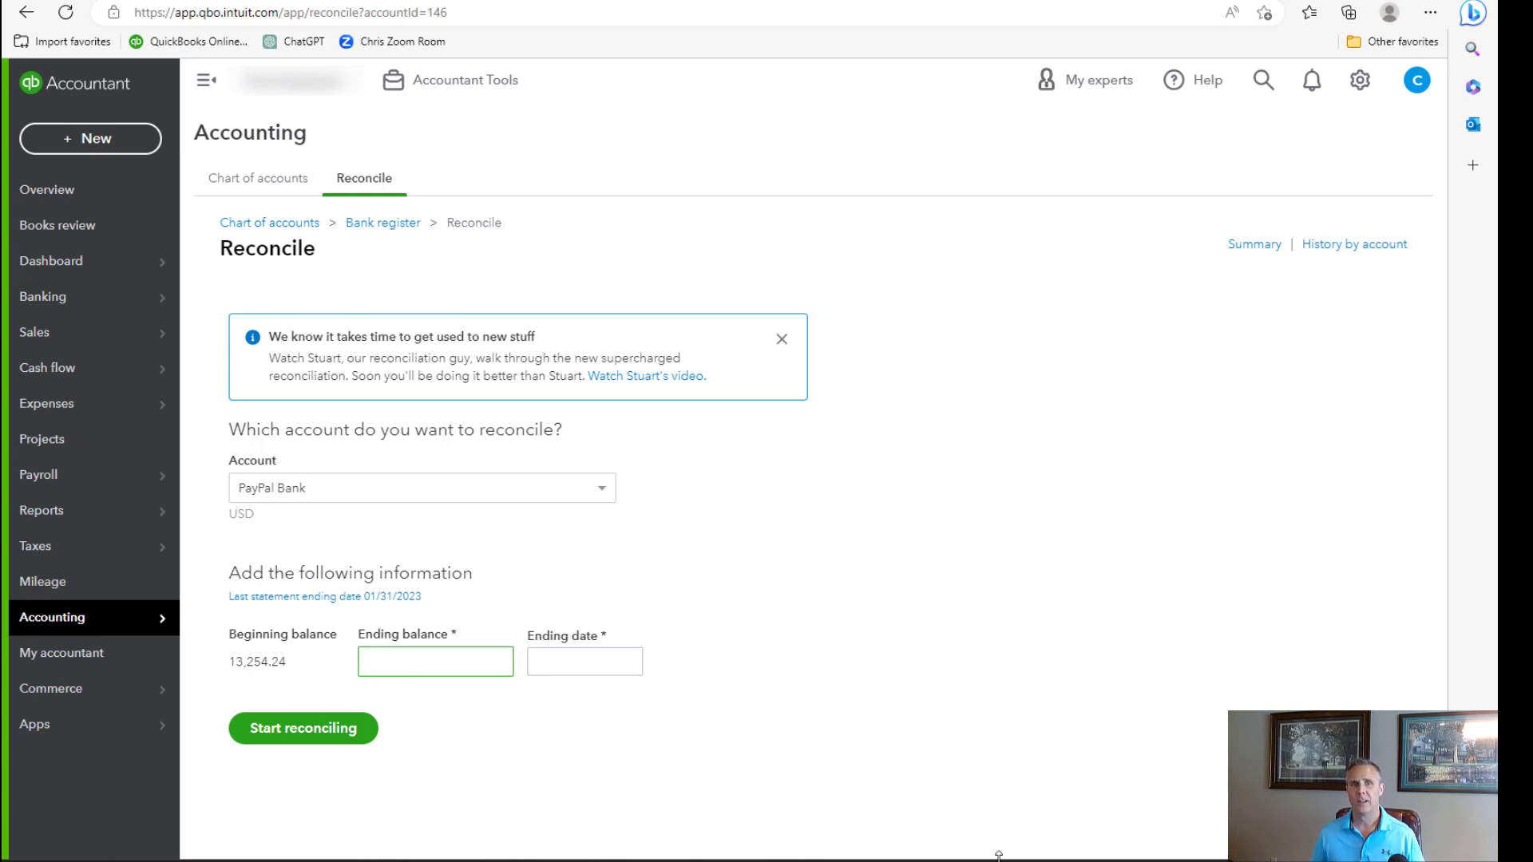
Step: Copy the USD ending available balance from the February 2023 PayPal statement PDF into the reconciliation's ending balance, 2,249.77
left_click(834, 861)
scroll(648, 696, "down", 5)
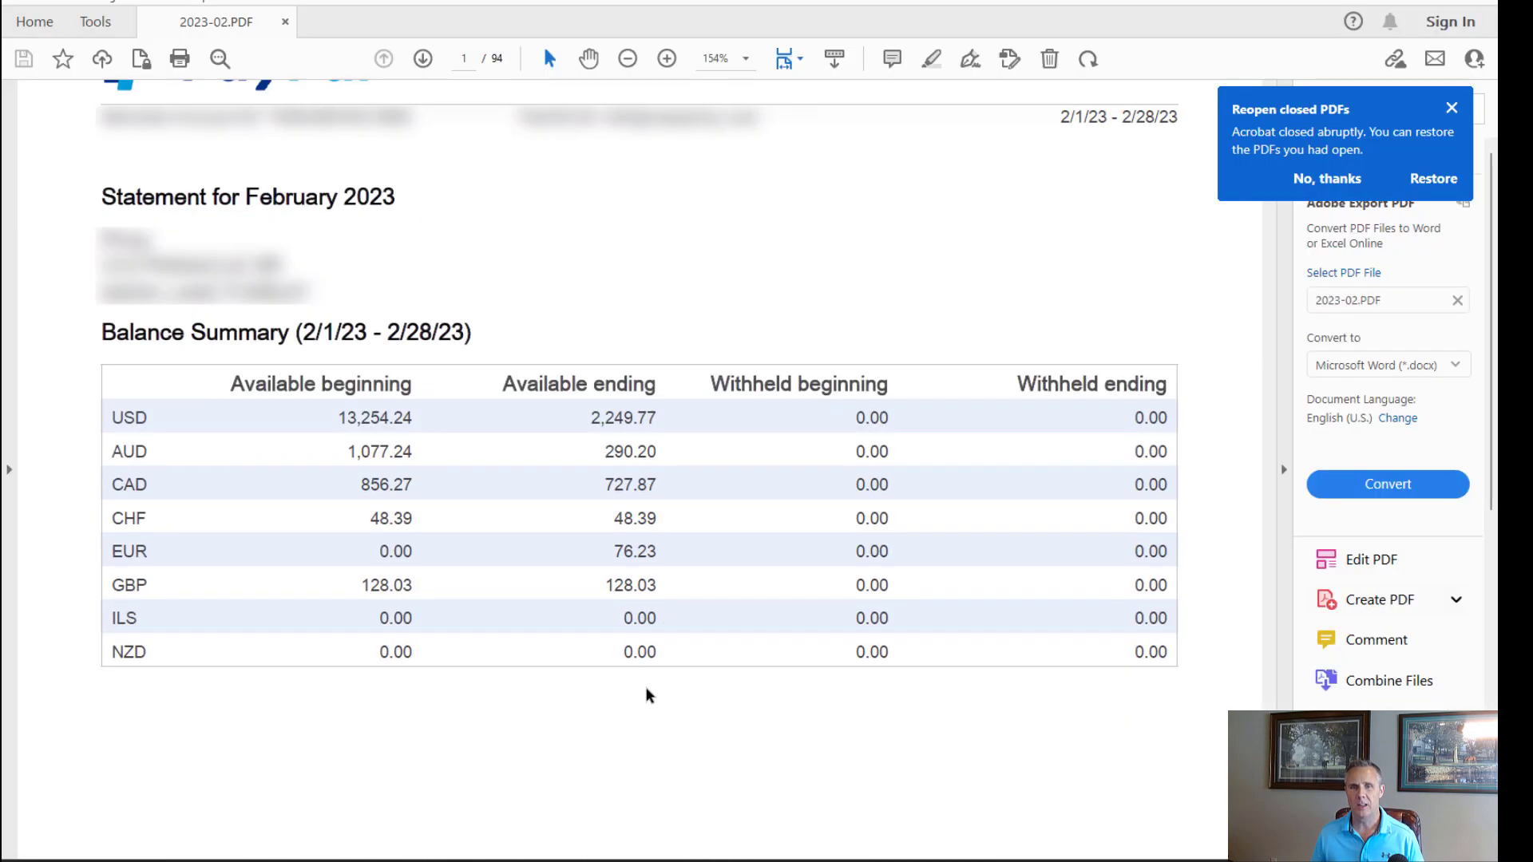
scroll(648, 696, "down", 10)
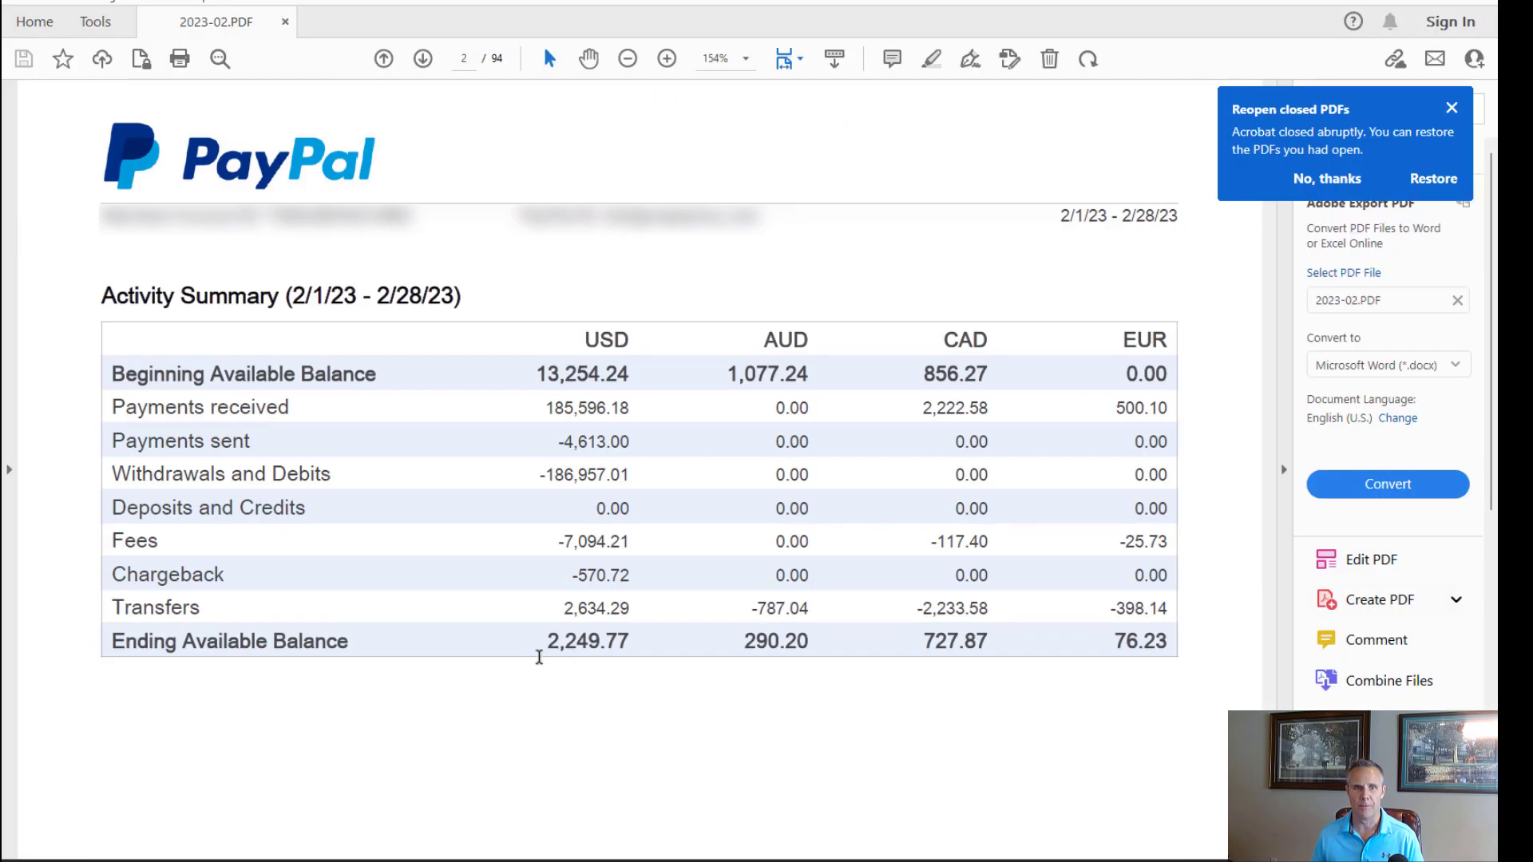
left_click_drag(551, 641, 632, 650)
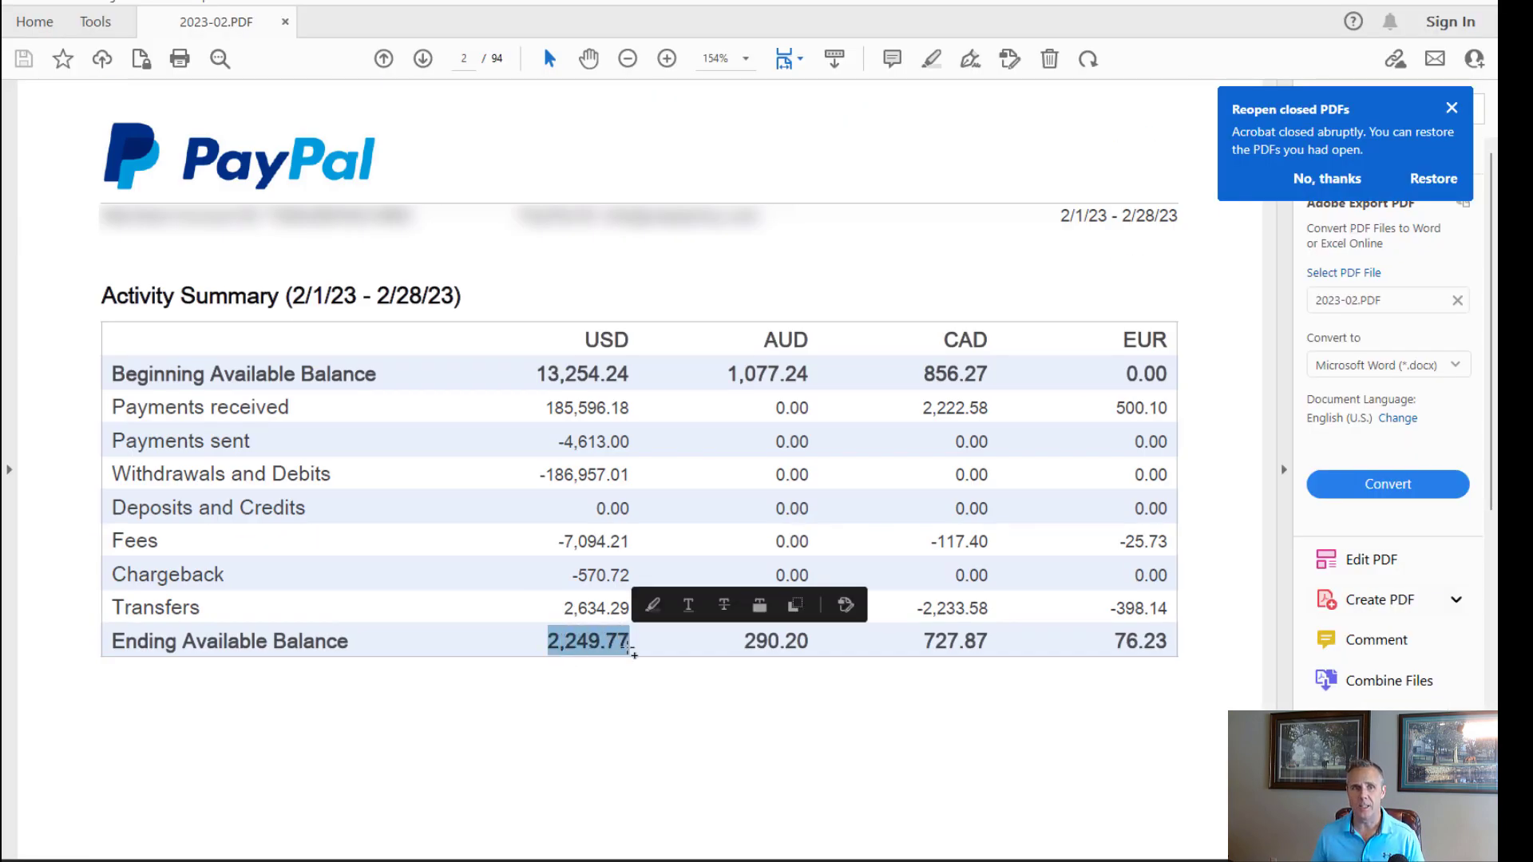
key("ctrl+c")
key("alt+Tab")
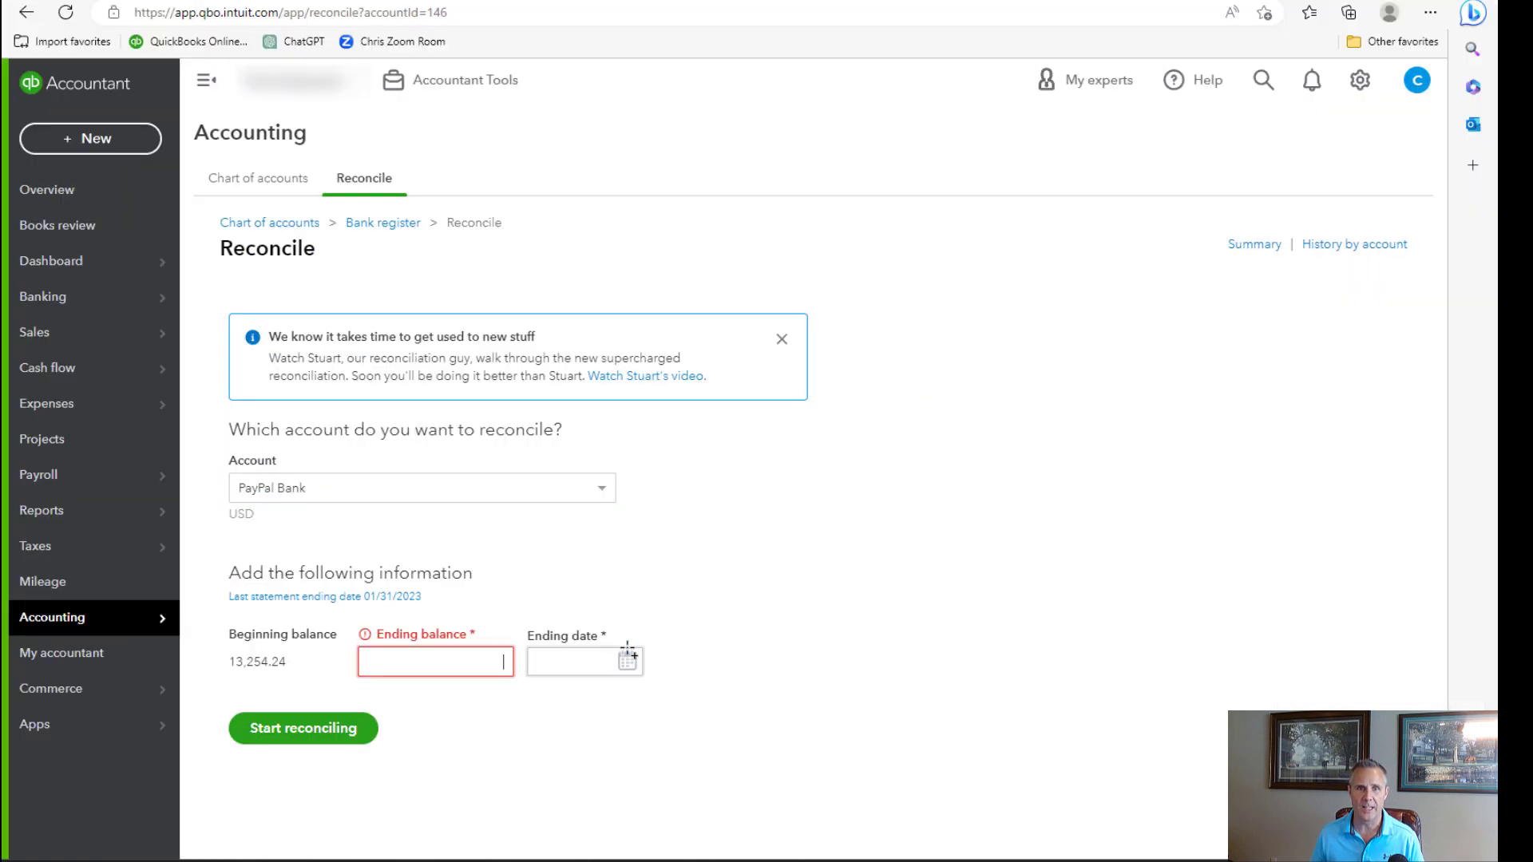
left_click(506, 661)
key("ctrl+v")
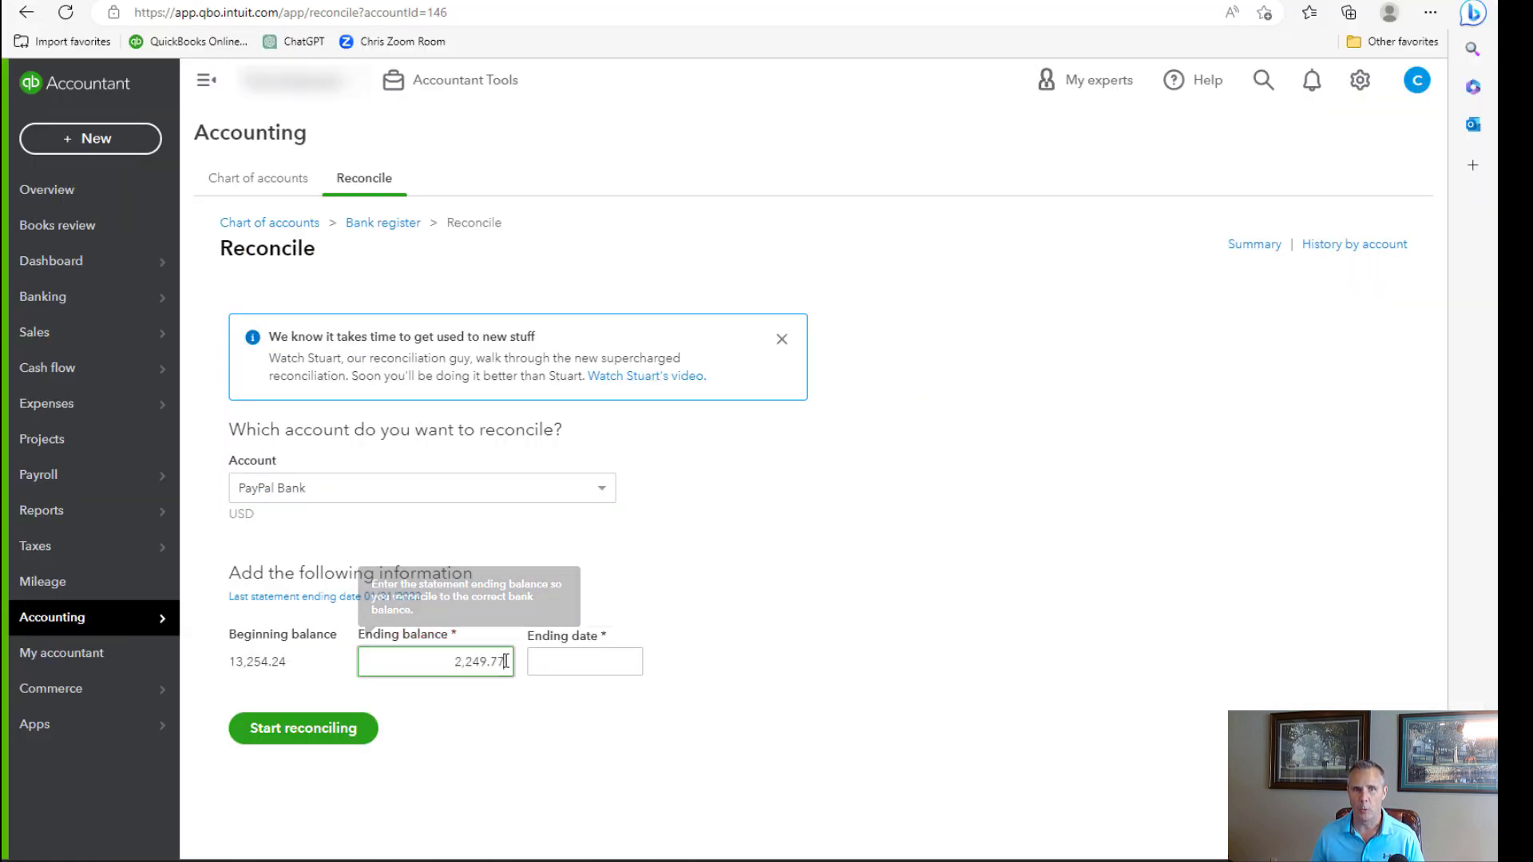
Step: Set the ending date to 02/28/2023 and start reconciling the PayPal Bank account
left_click(582, 661)
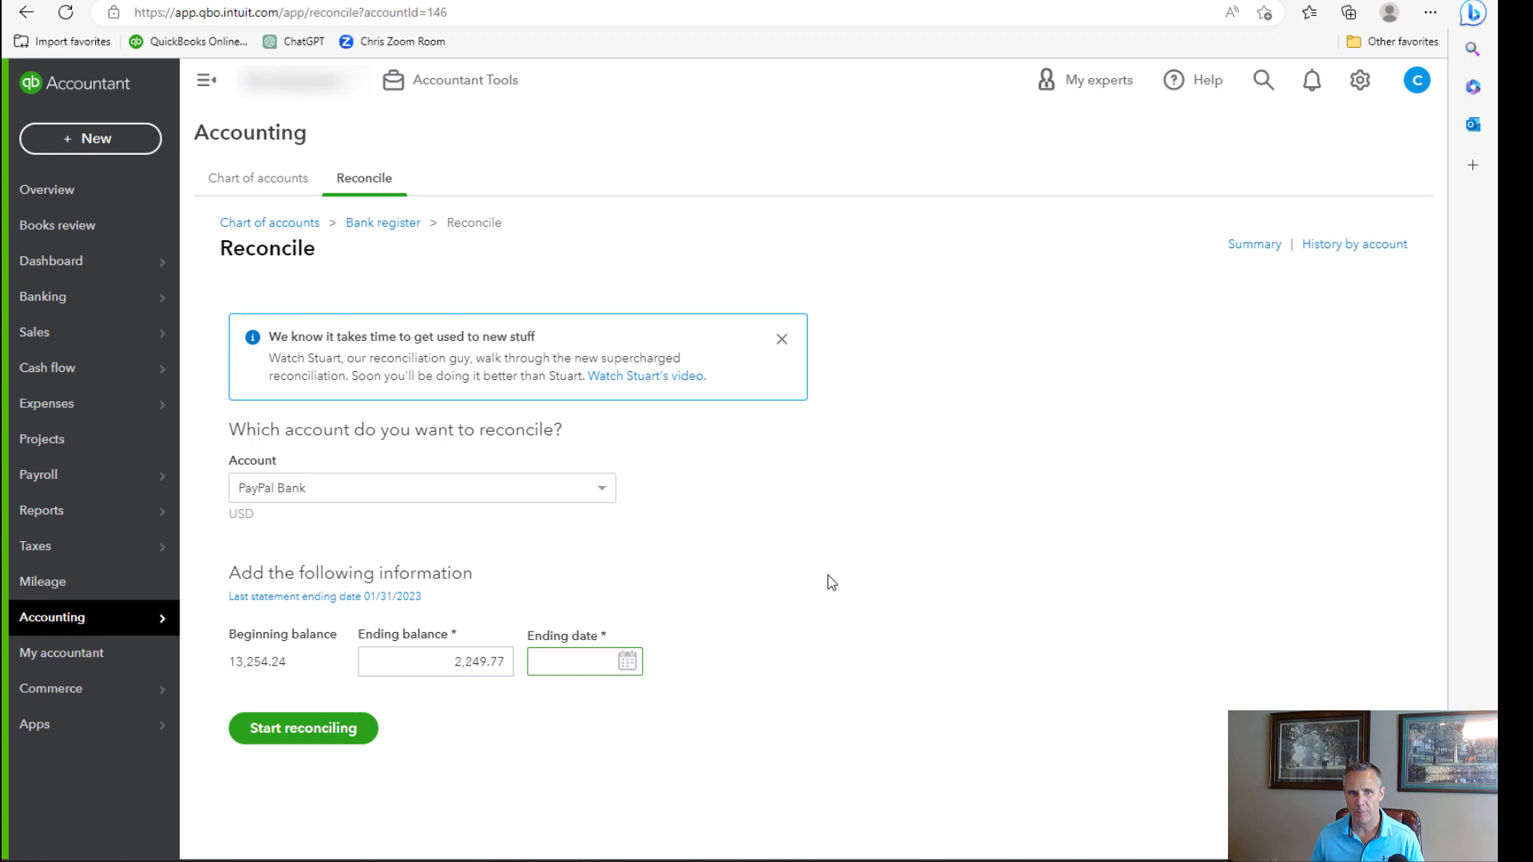
type("02/28/2023")
key("Tab")
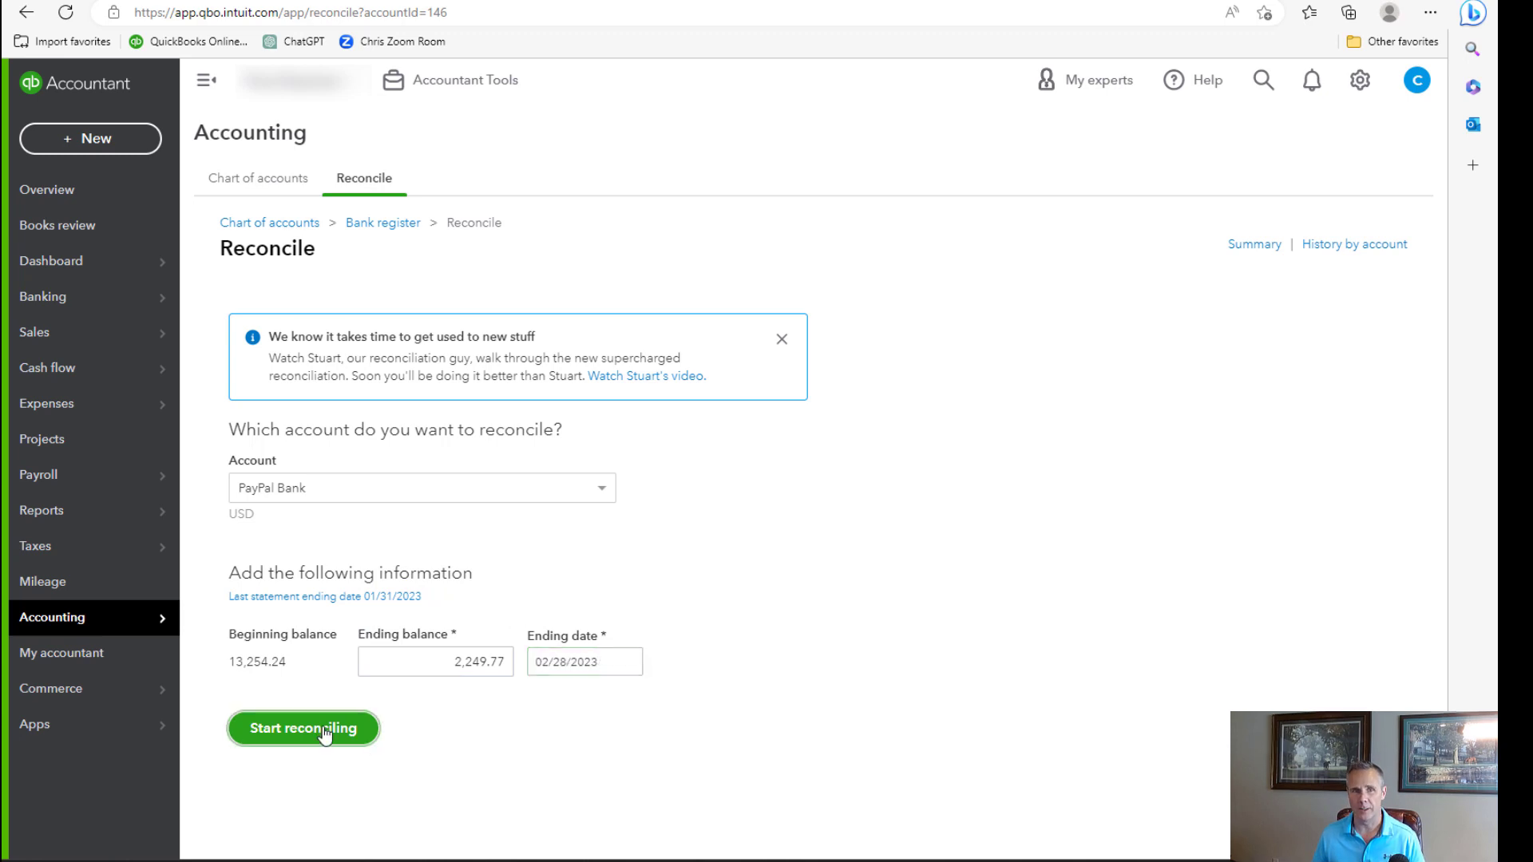
left_click(325, 733)
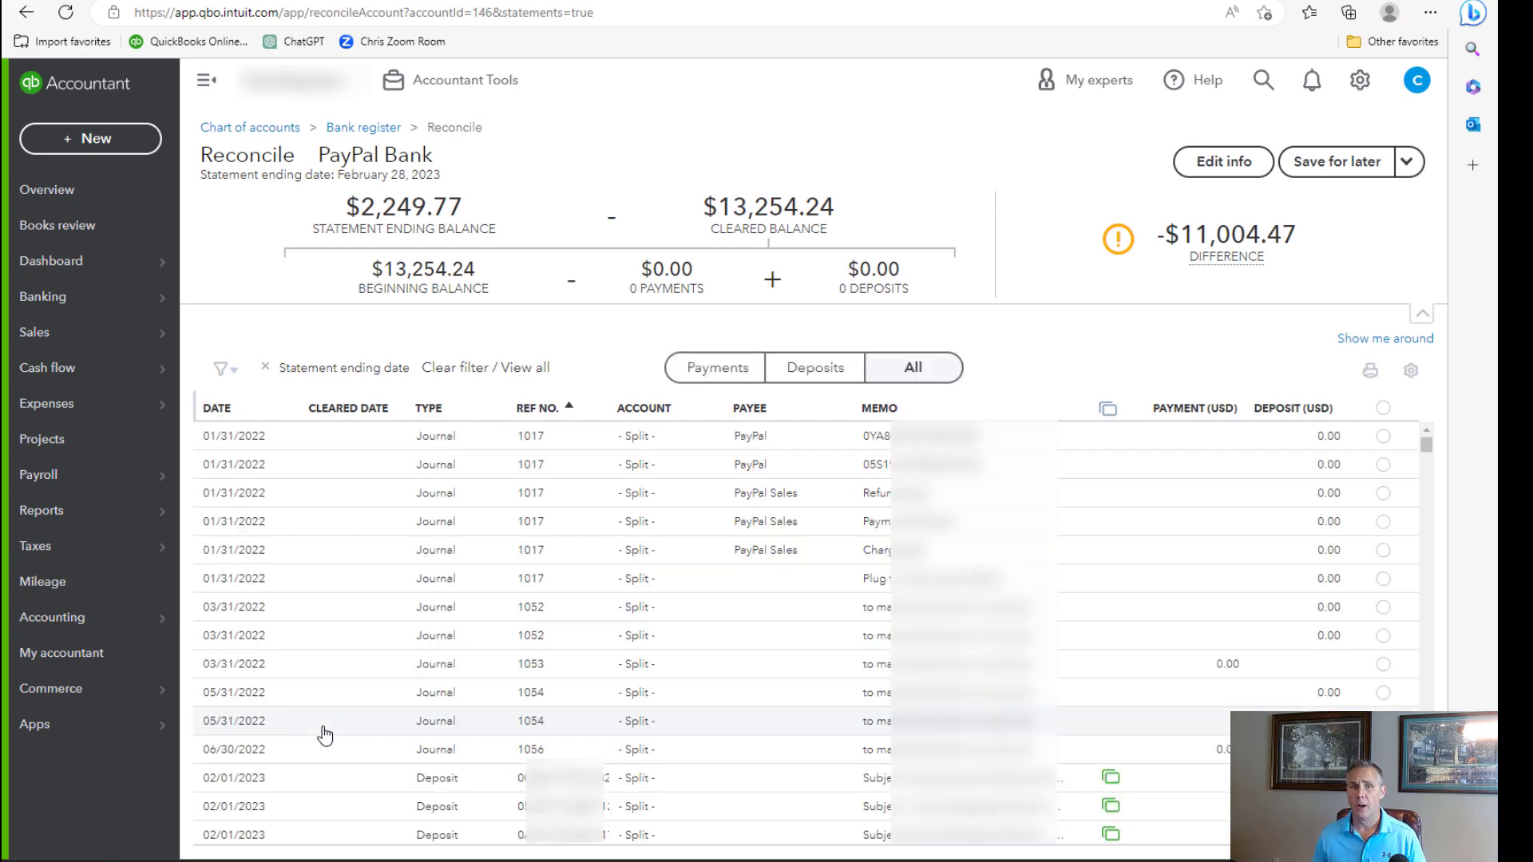
Step: Filter the reconciliation transactions to a custom date range ending 03/01/2023
left_click(232, 372)
left_click(662, 561)
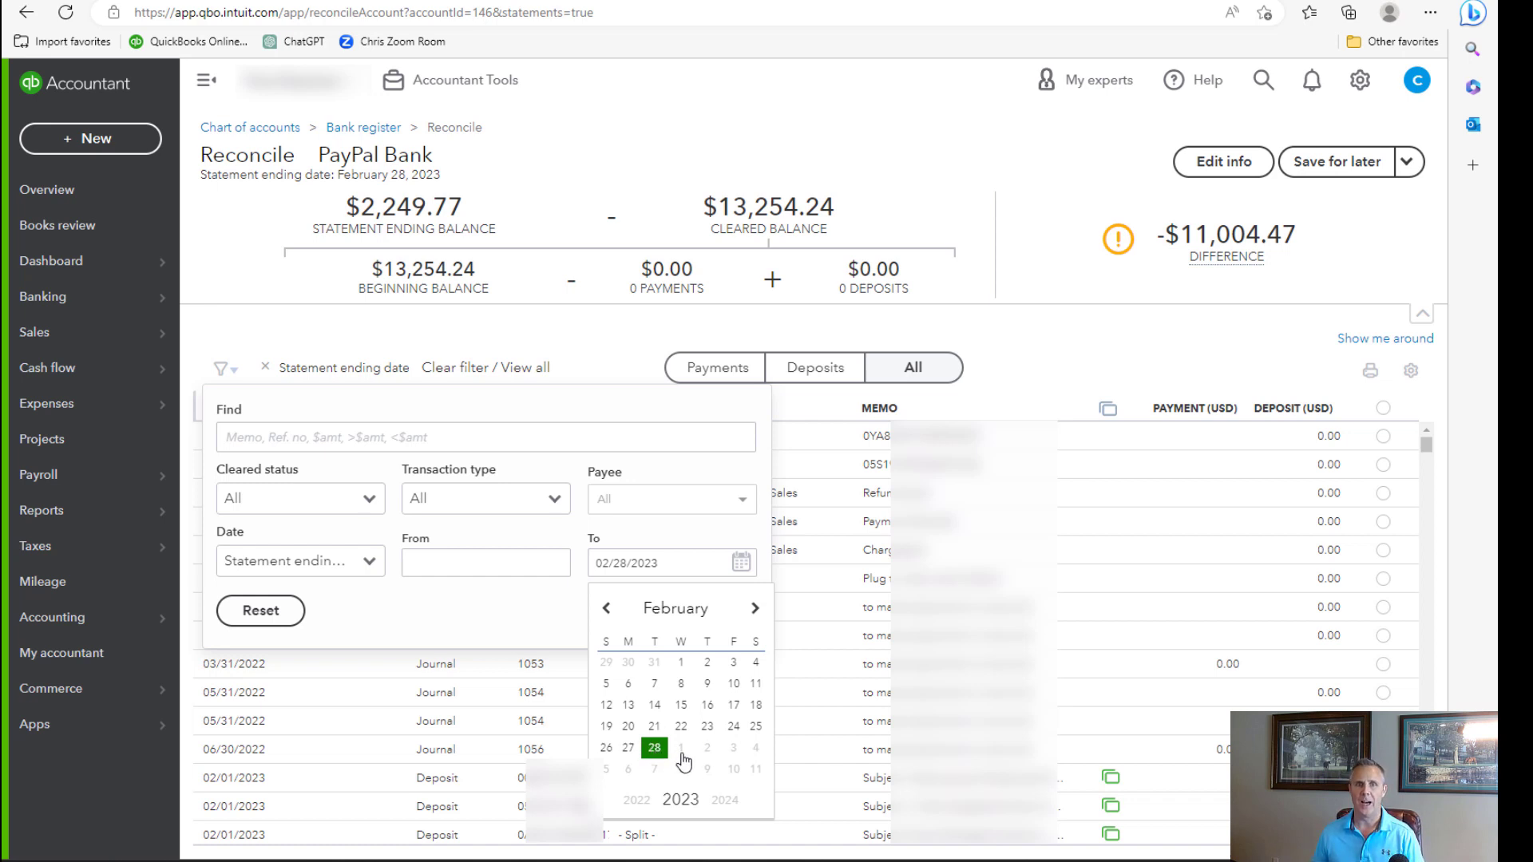
left_click(683, 750)
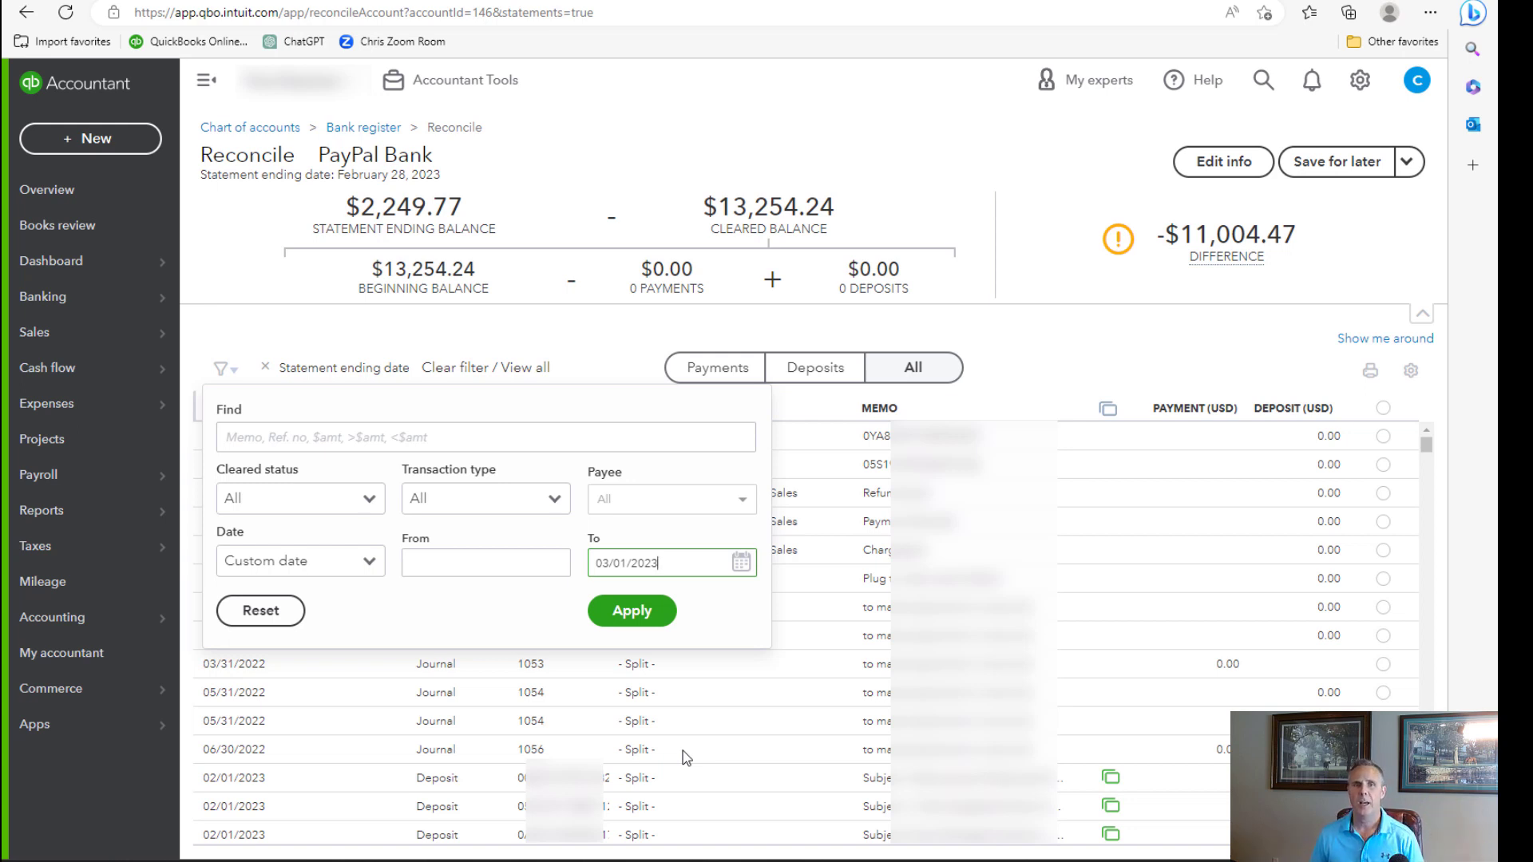
left_click(630, 620)
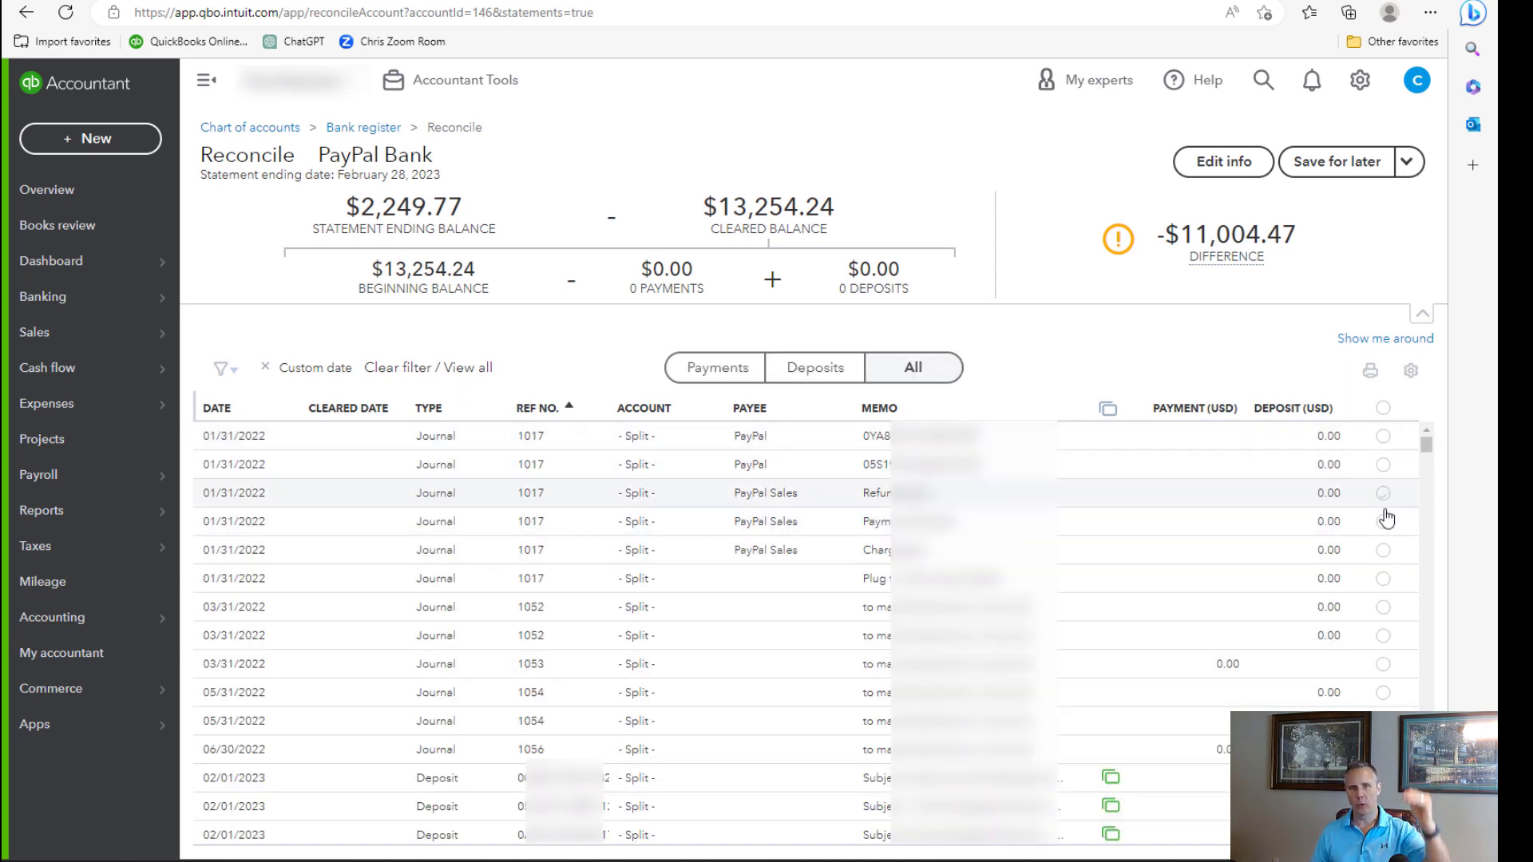
Step: Look through the filtered reconciliation transactions down to the deposits dated 03/01/2023
scroll(1431, 567, "down", 5)
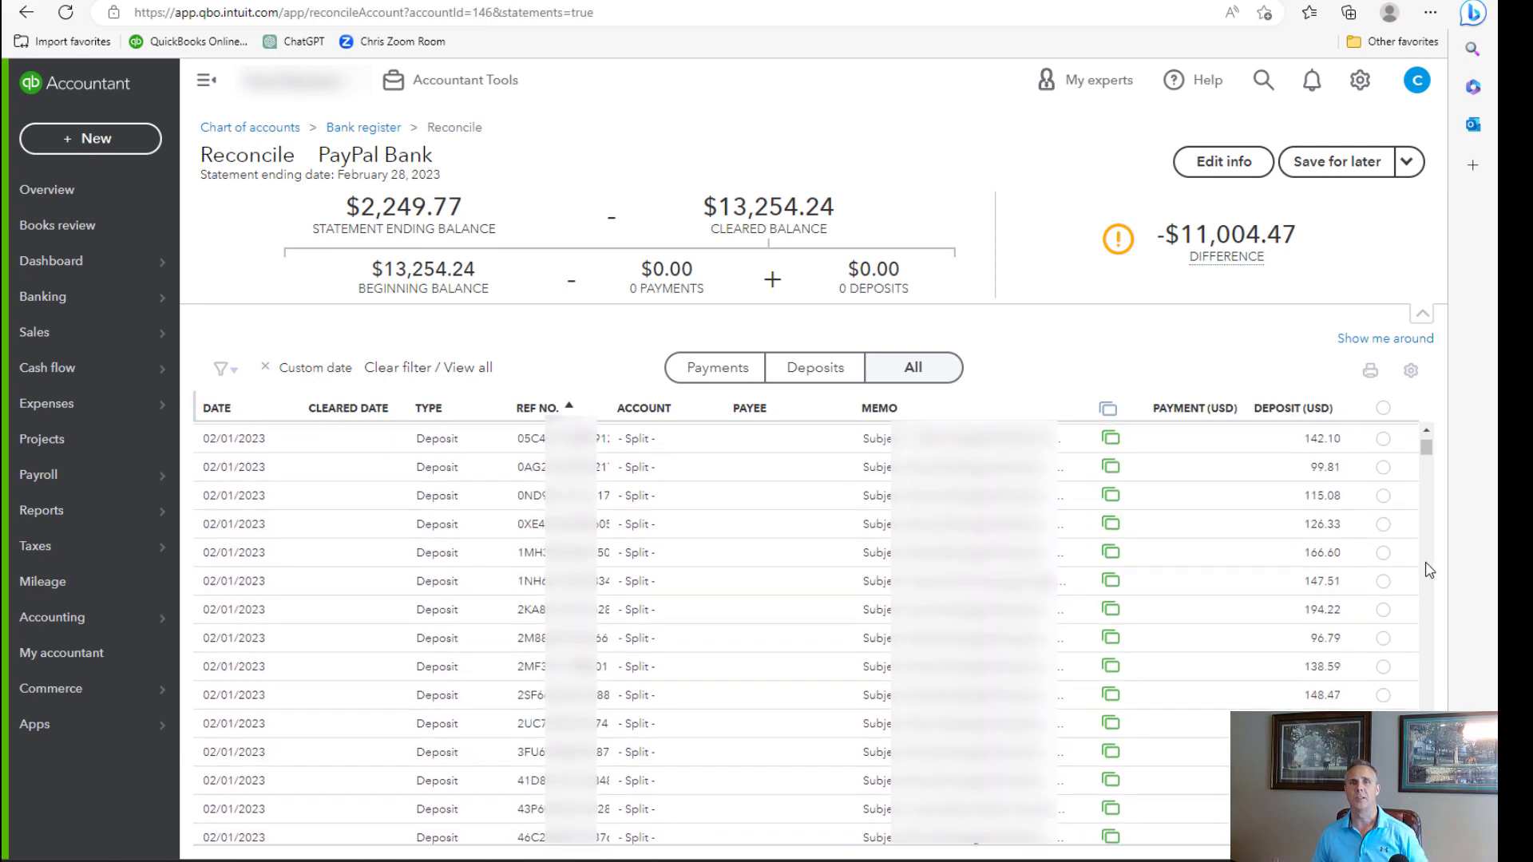
scroll(1429, 570, "down", 5)
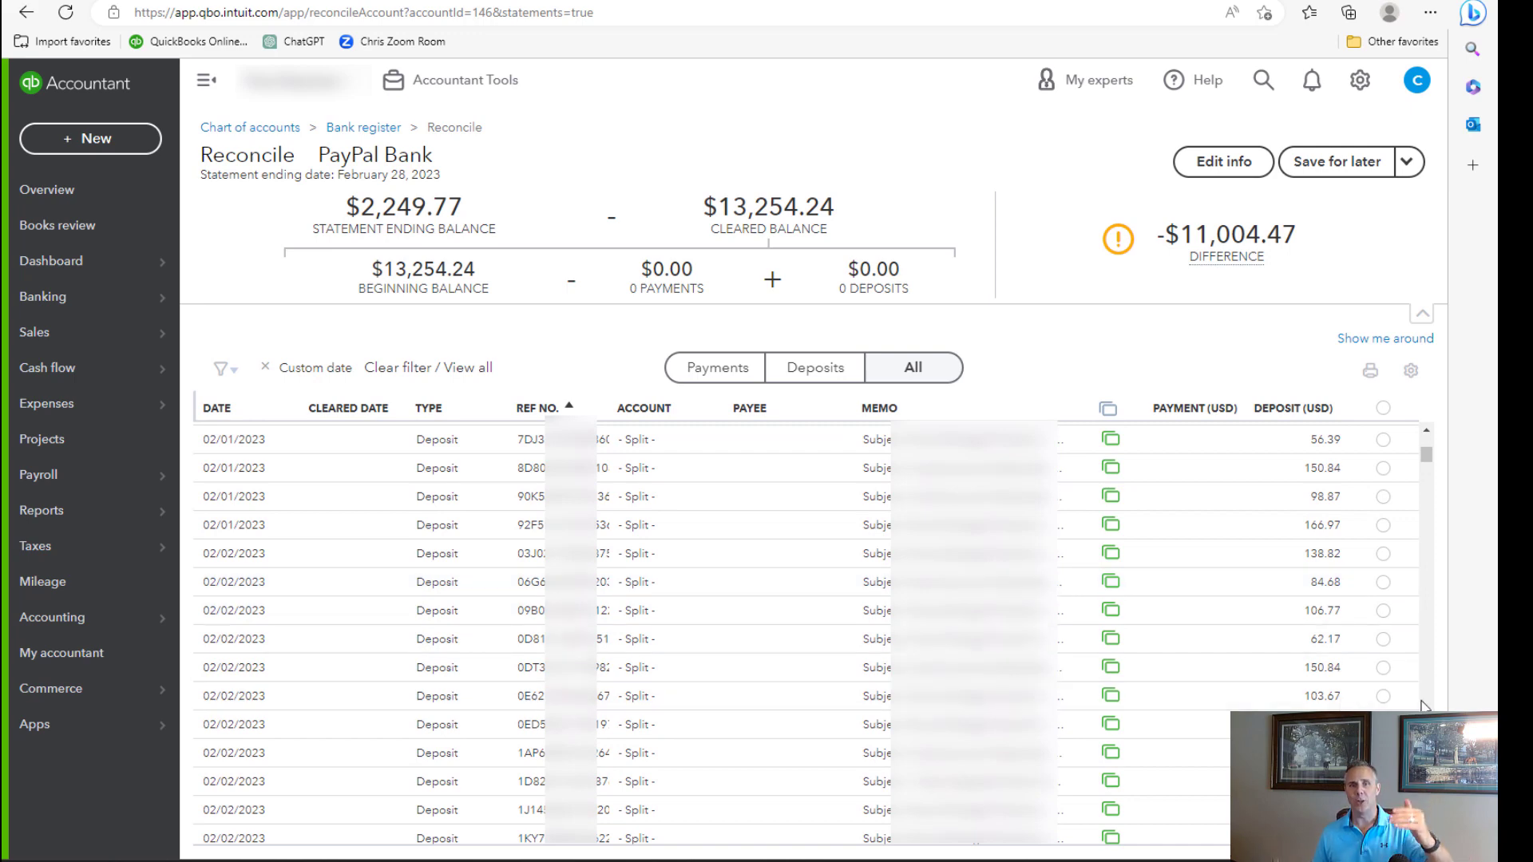
scroll(1425, 706, "down", 5)
scroll(1424, 706, "down", 10)
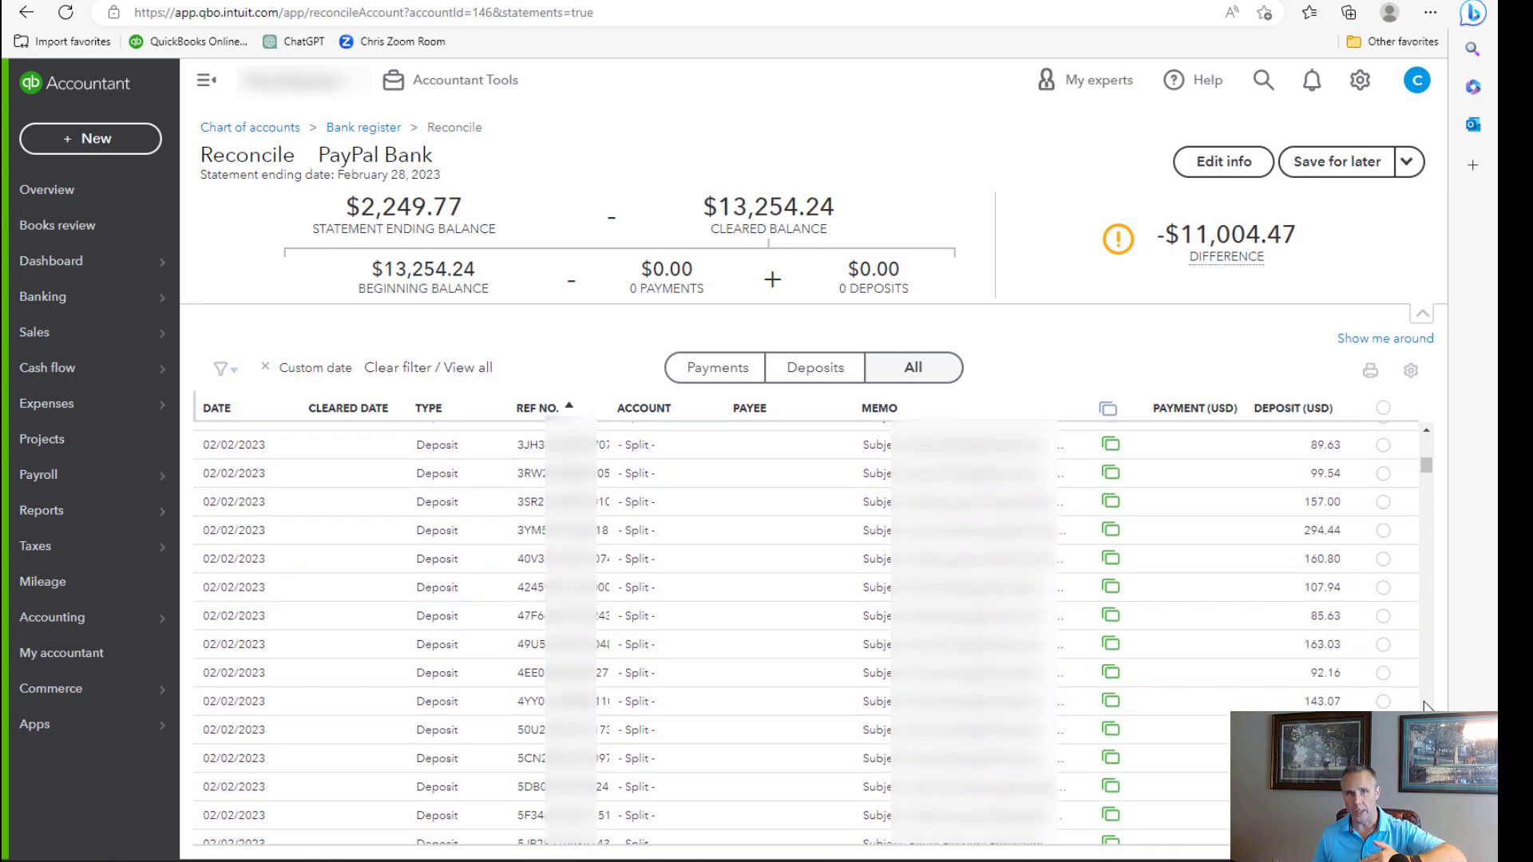
scroll(1424, 706, "down", 10)
scroll(1424, 706, "down", 10)
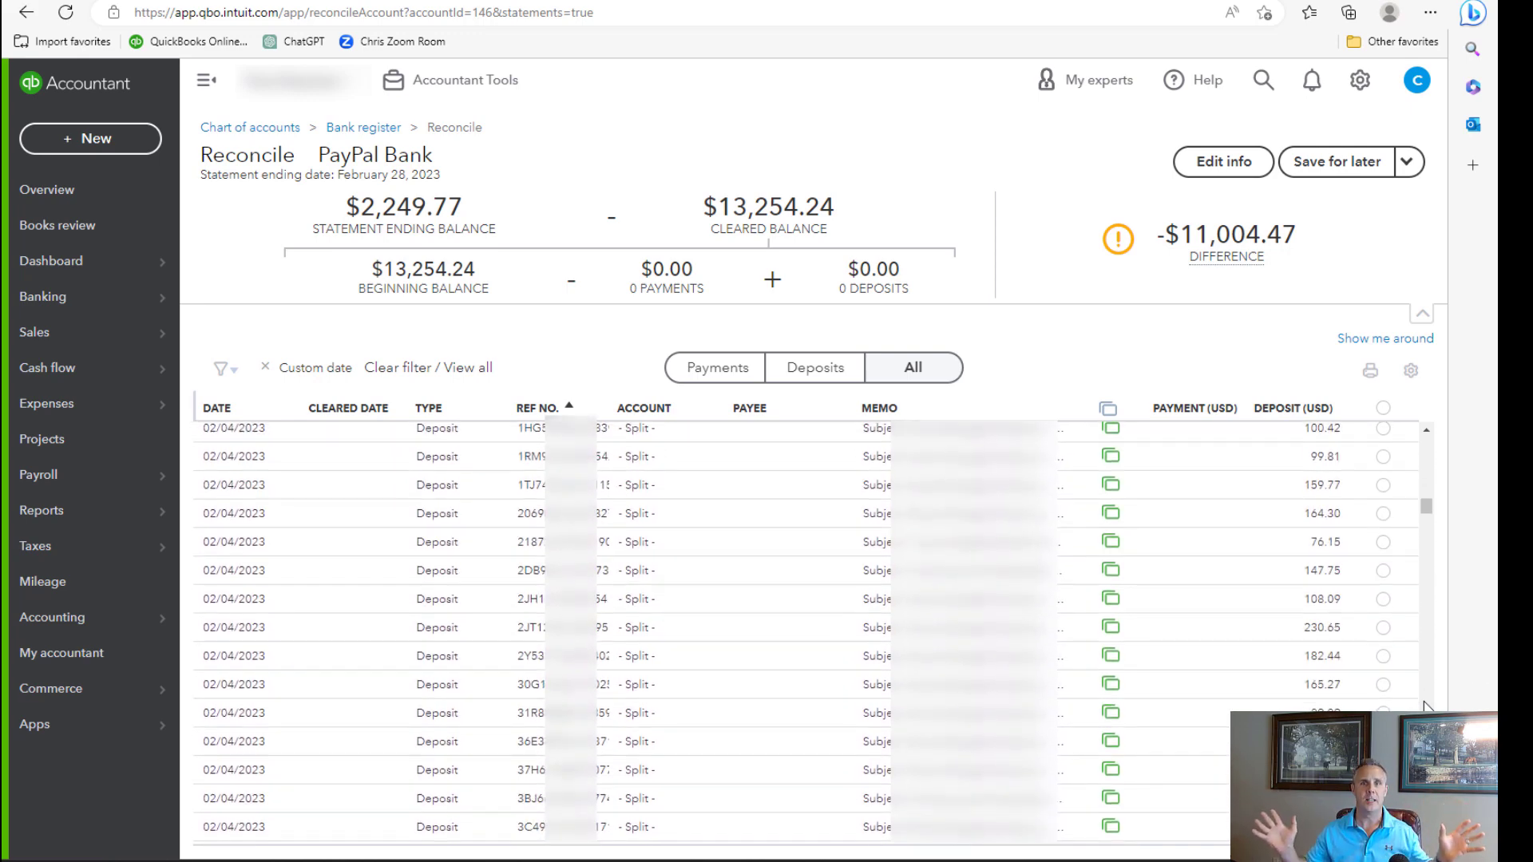
scroll(1426, 705, "down", 5)
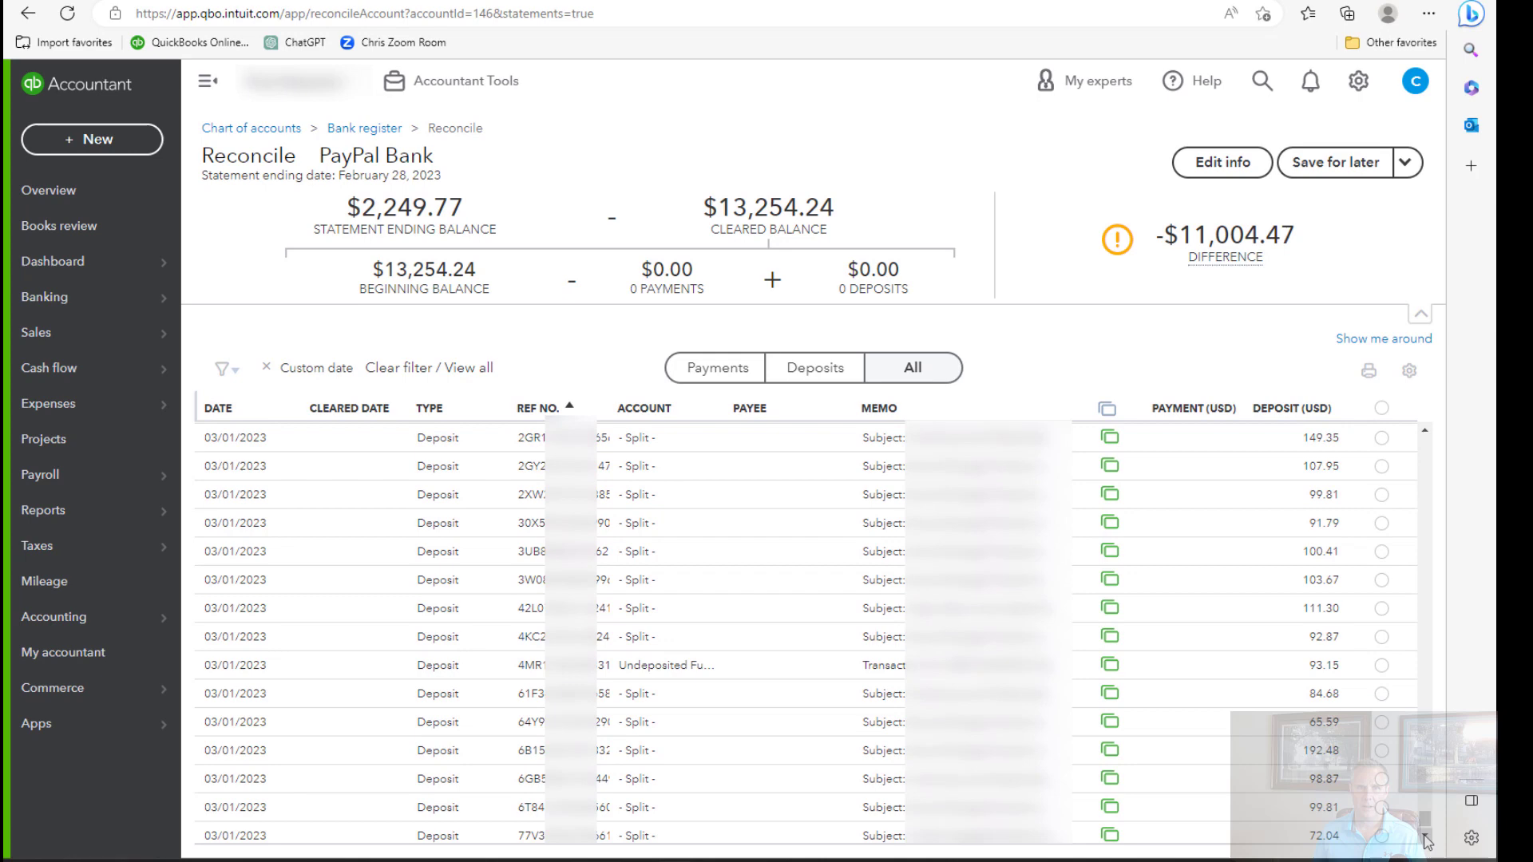
scroll(1426, 705, "down", 1)
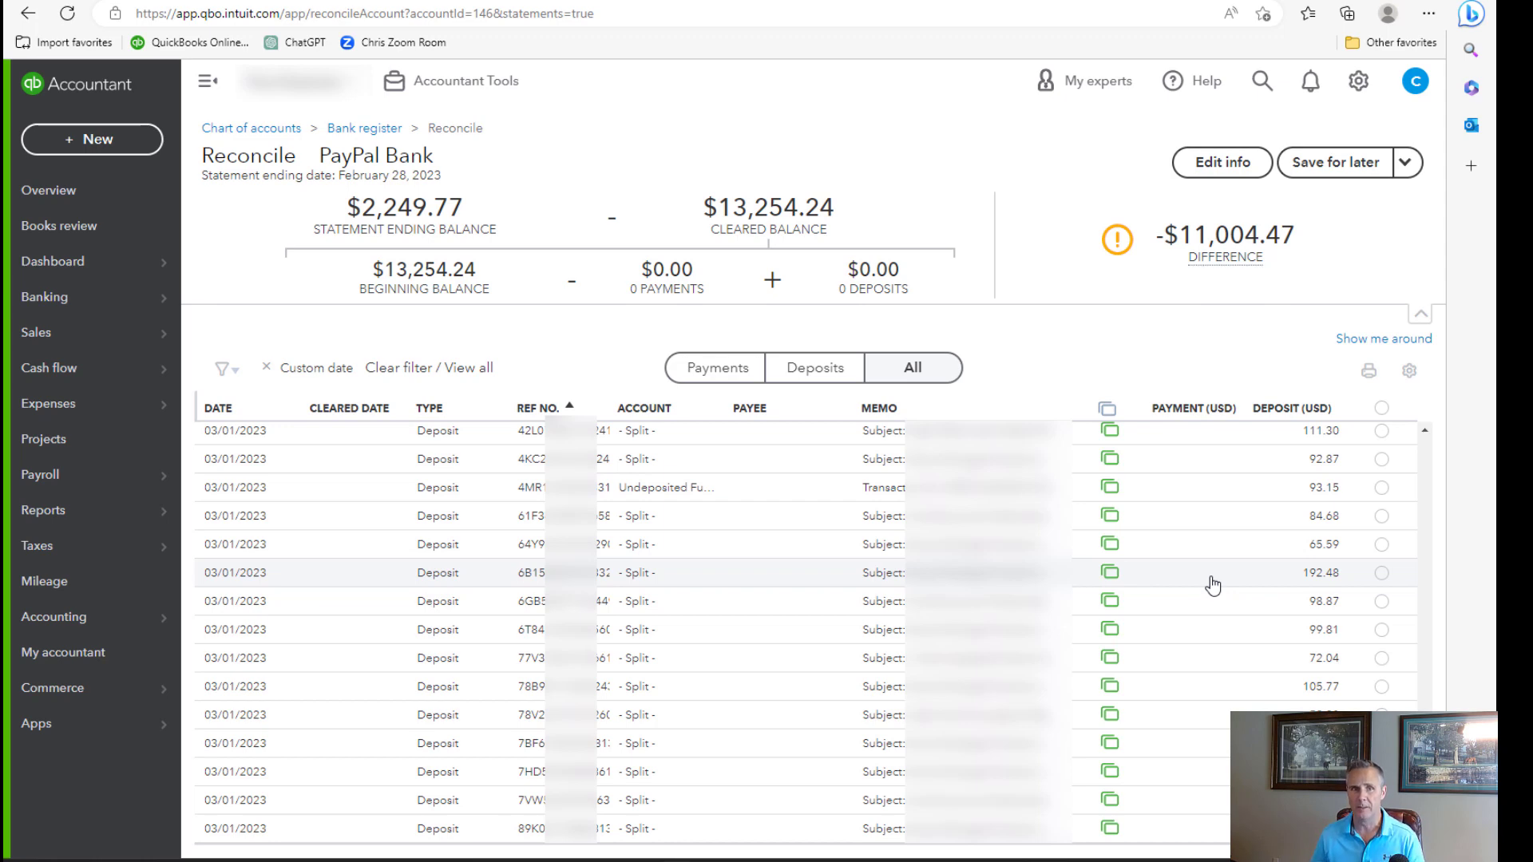
Step: Open the printable version of the reconciliation transaction list and cancel the print dialog
left_click(1369, 374)
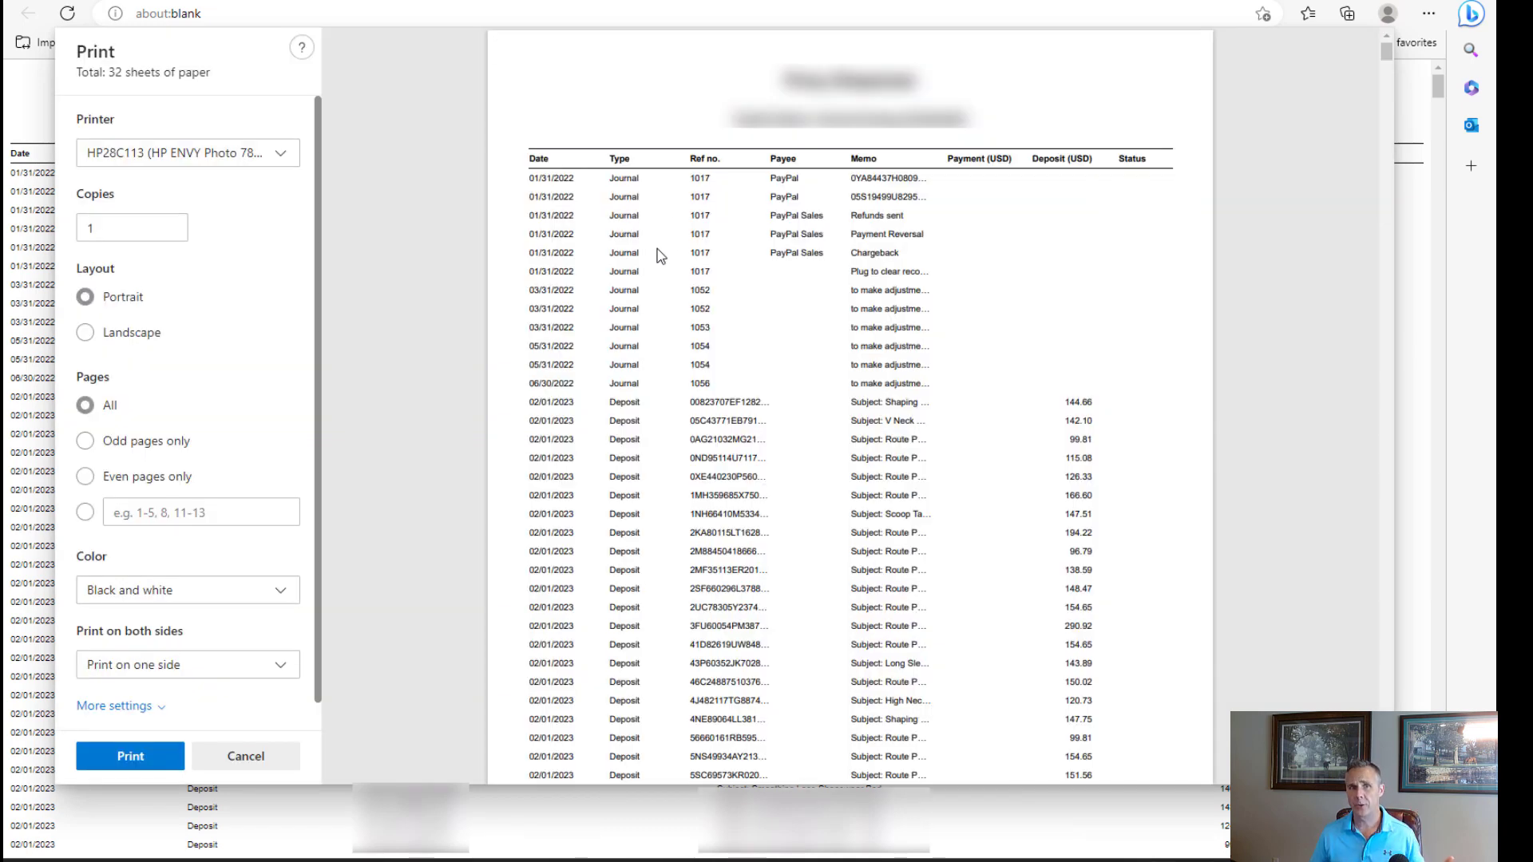
left_click(249, 759)
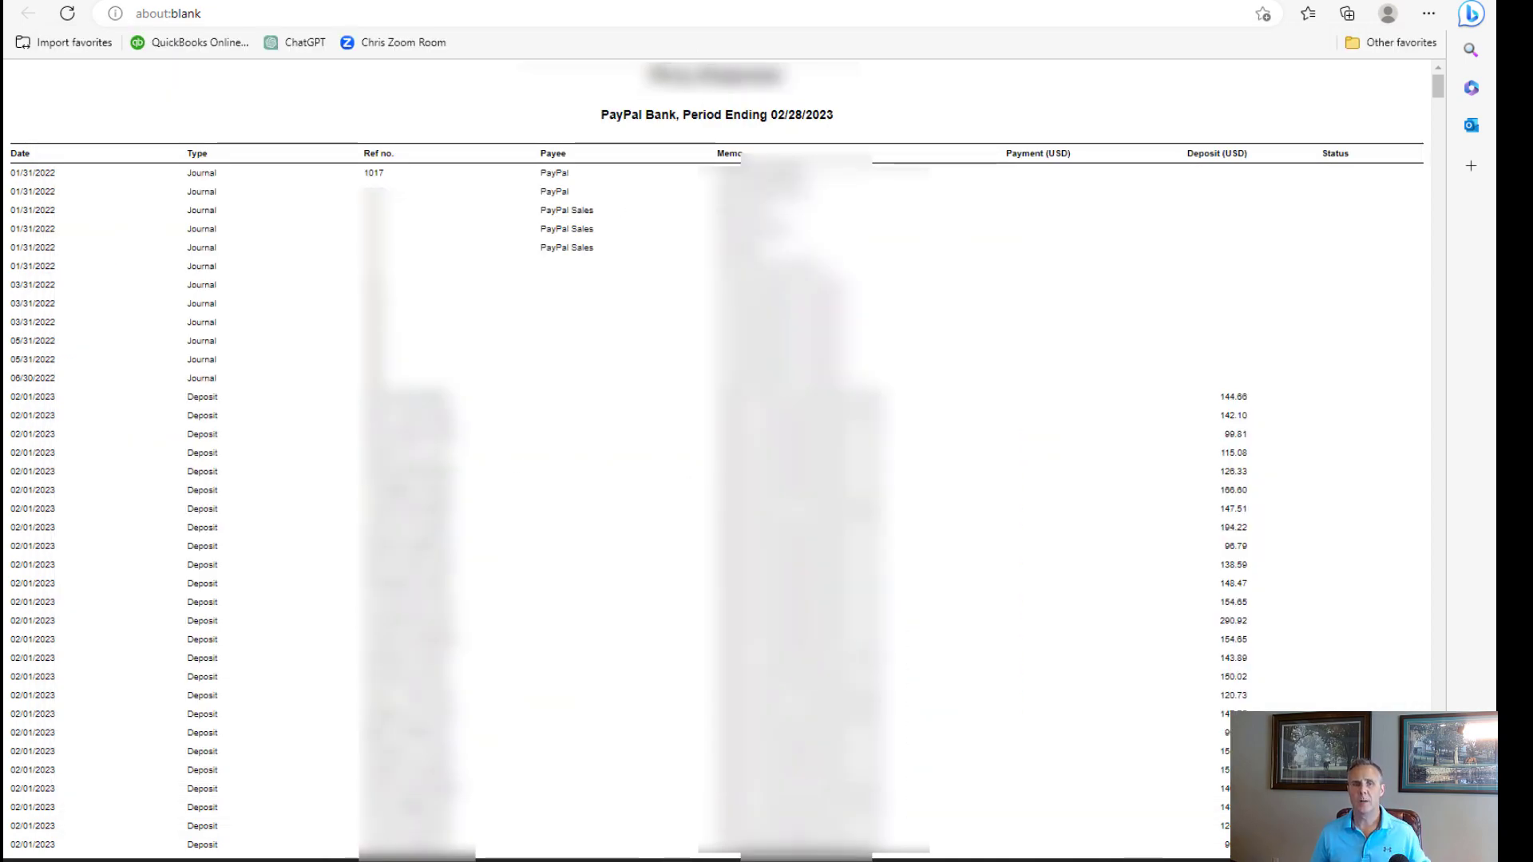
left_click_drag(653, 76, 1051, 856)
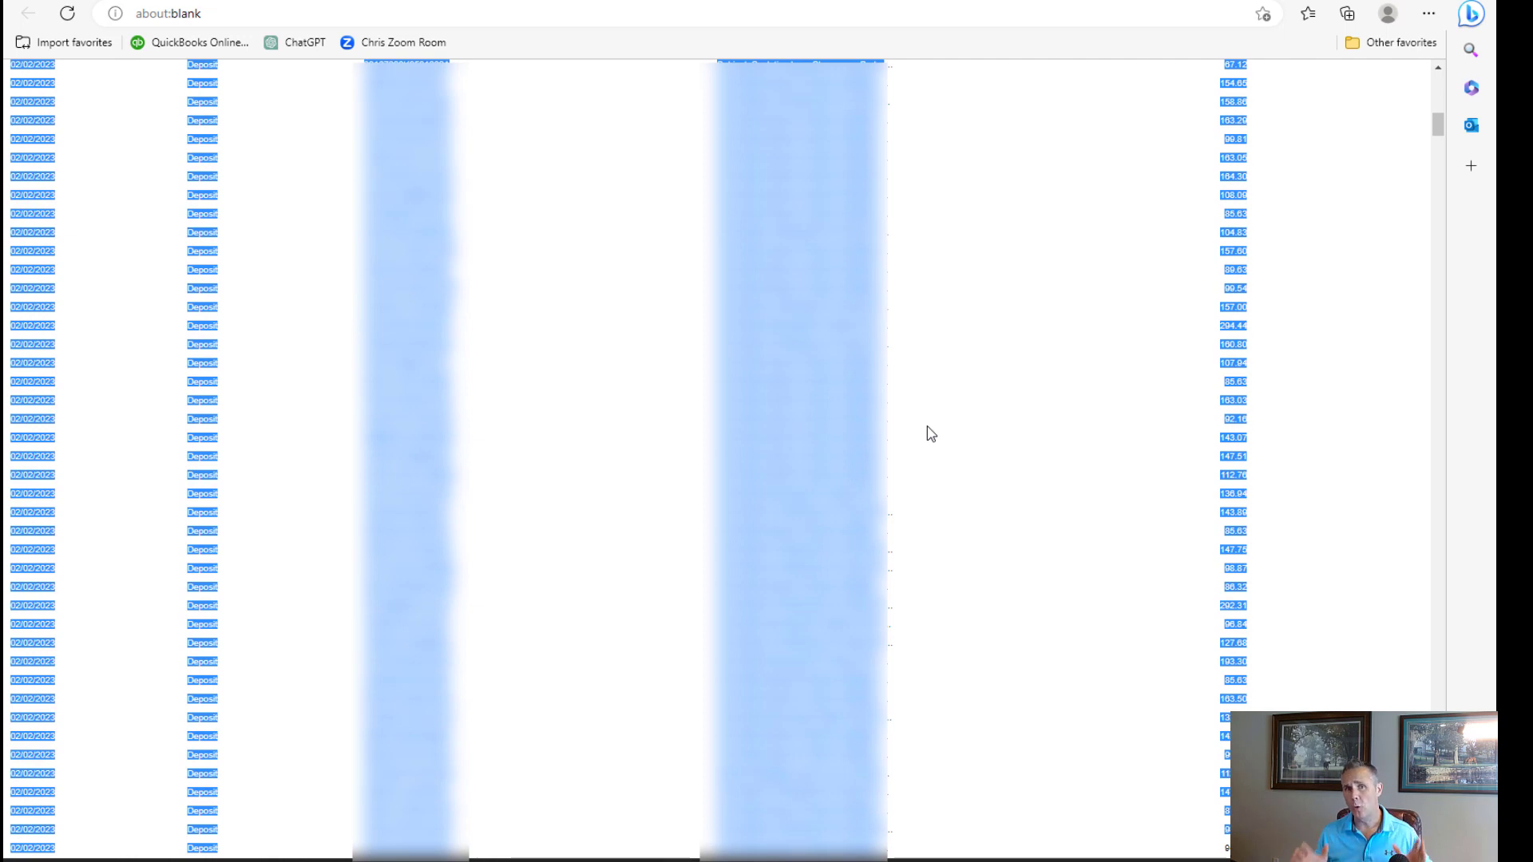
key("ctrl+shift+End")
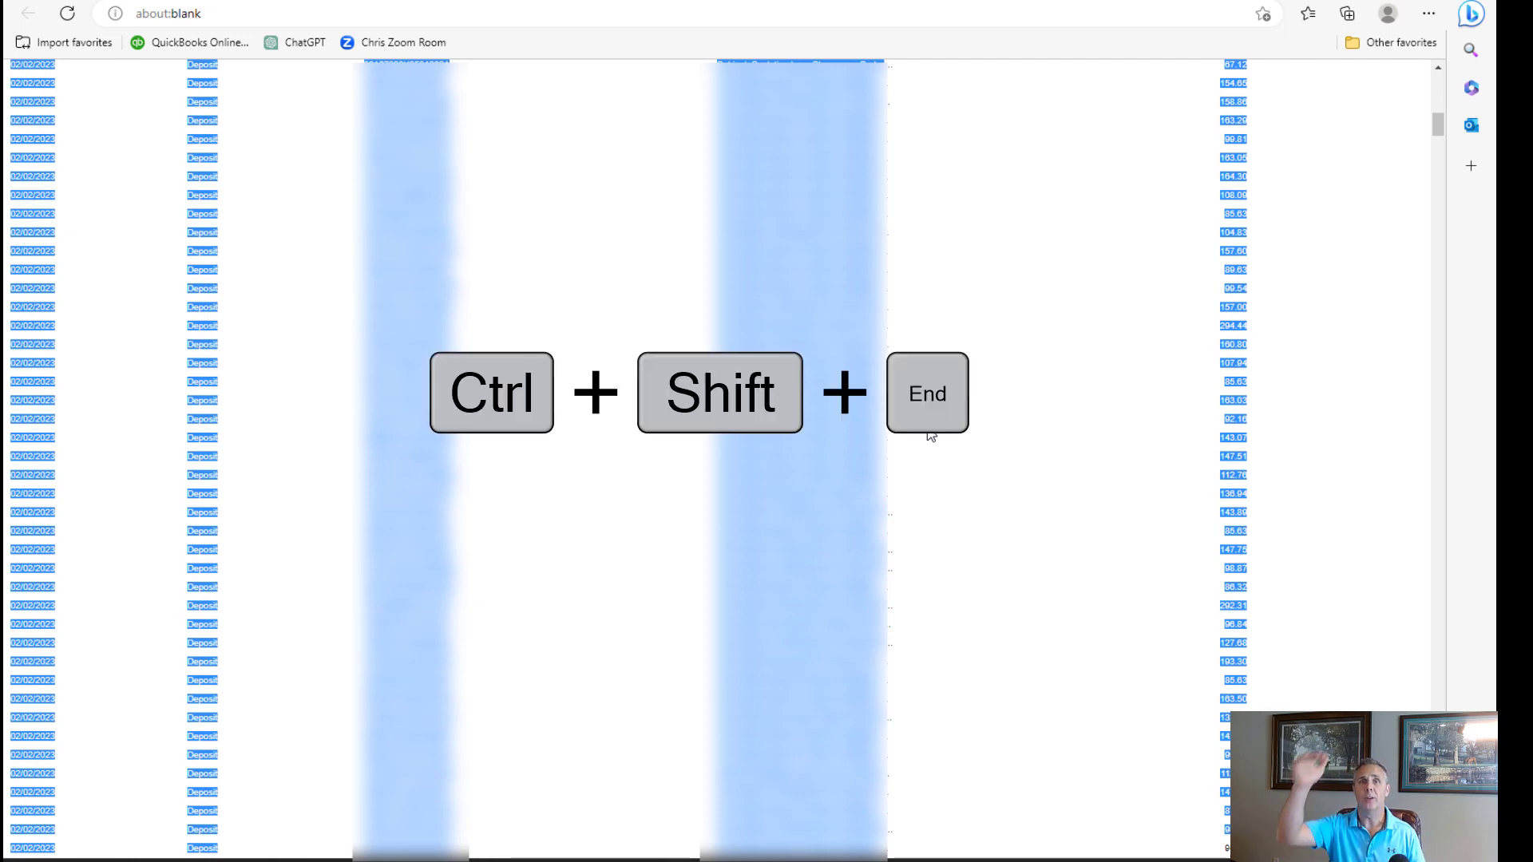
left_click_drag(1440, 127, 1405, 69)
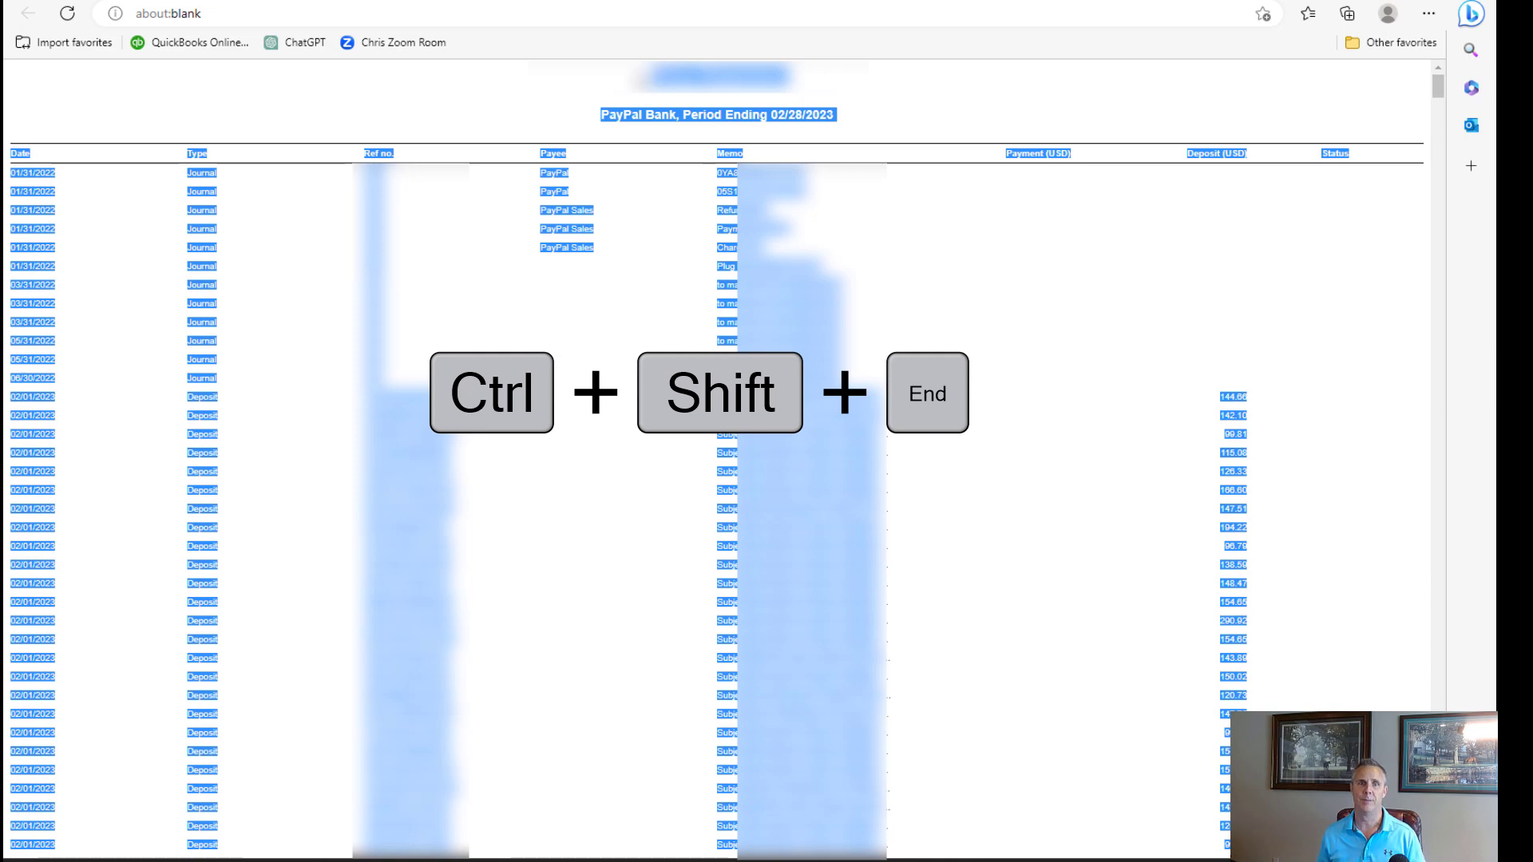
Step: Select the whole printable transaction list, from the company heading through the last row, and copy it
left_click(652, 70)
left_click_drag(653, 71, 732, 341)
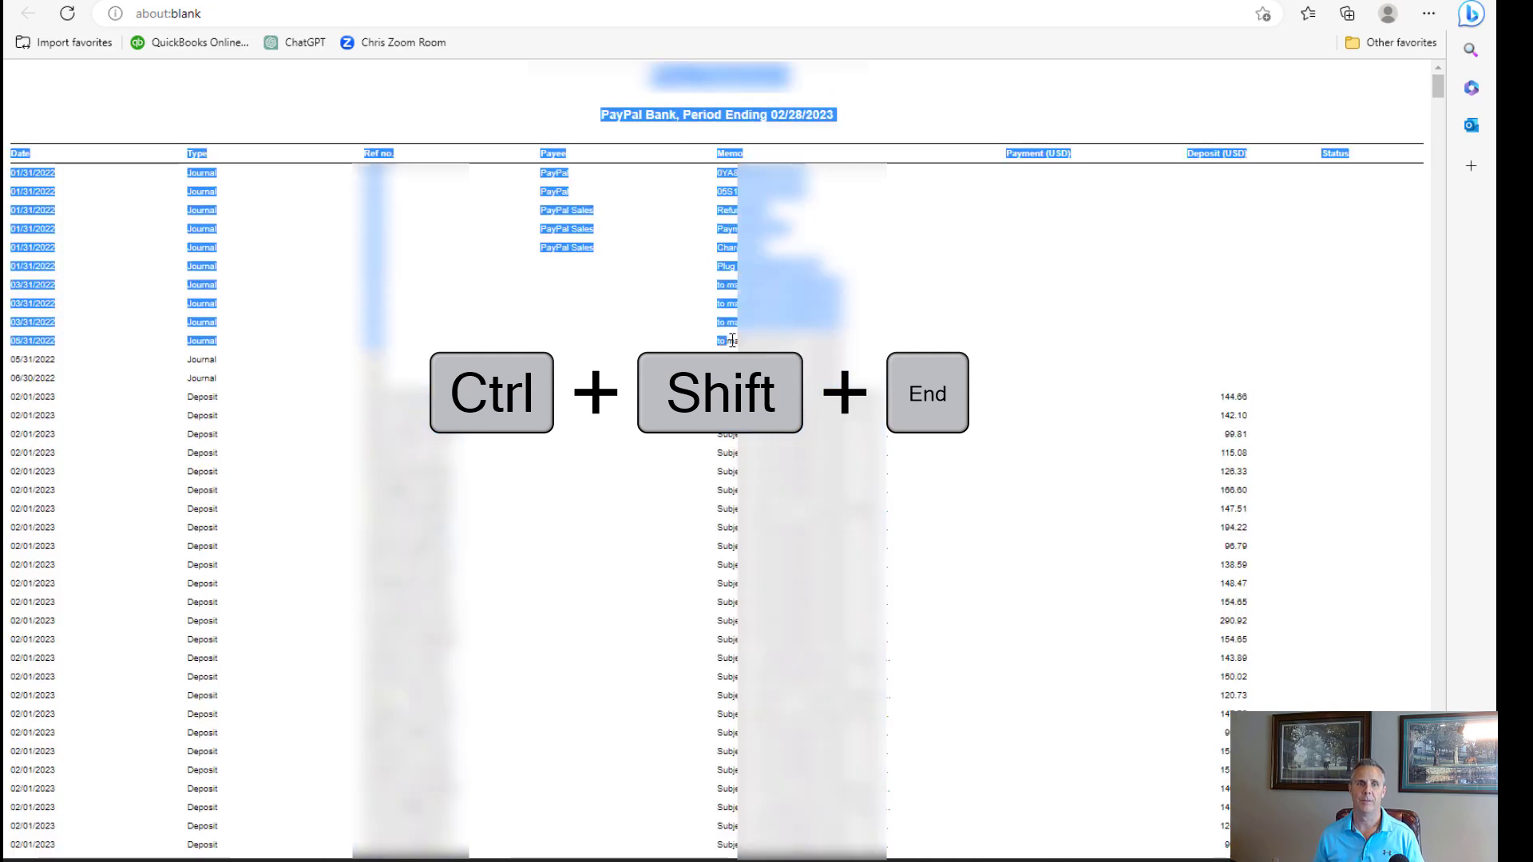
key("ctrl+shift+End")
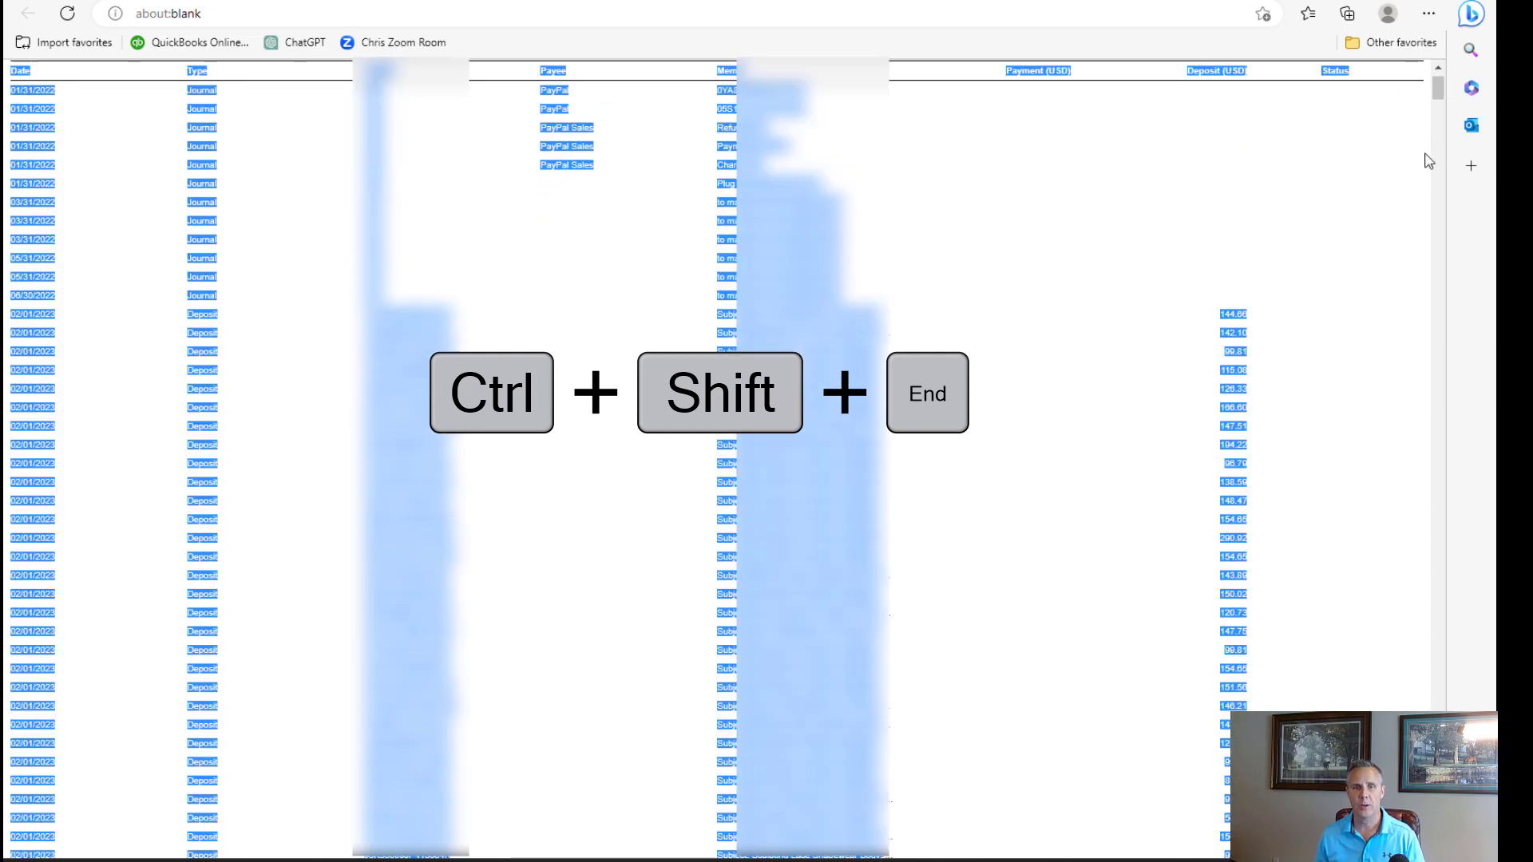
left_click_drag(1437, 90, 1385, 748)
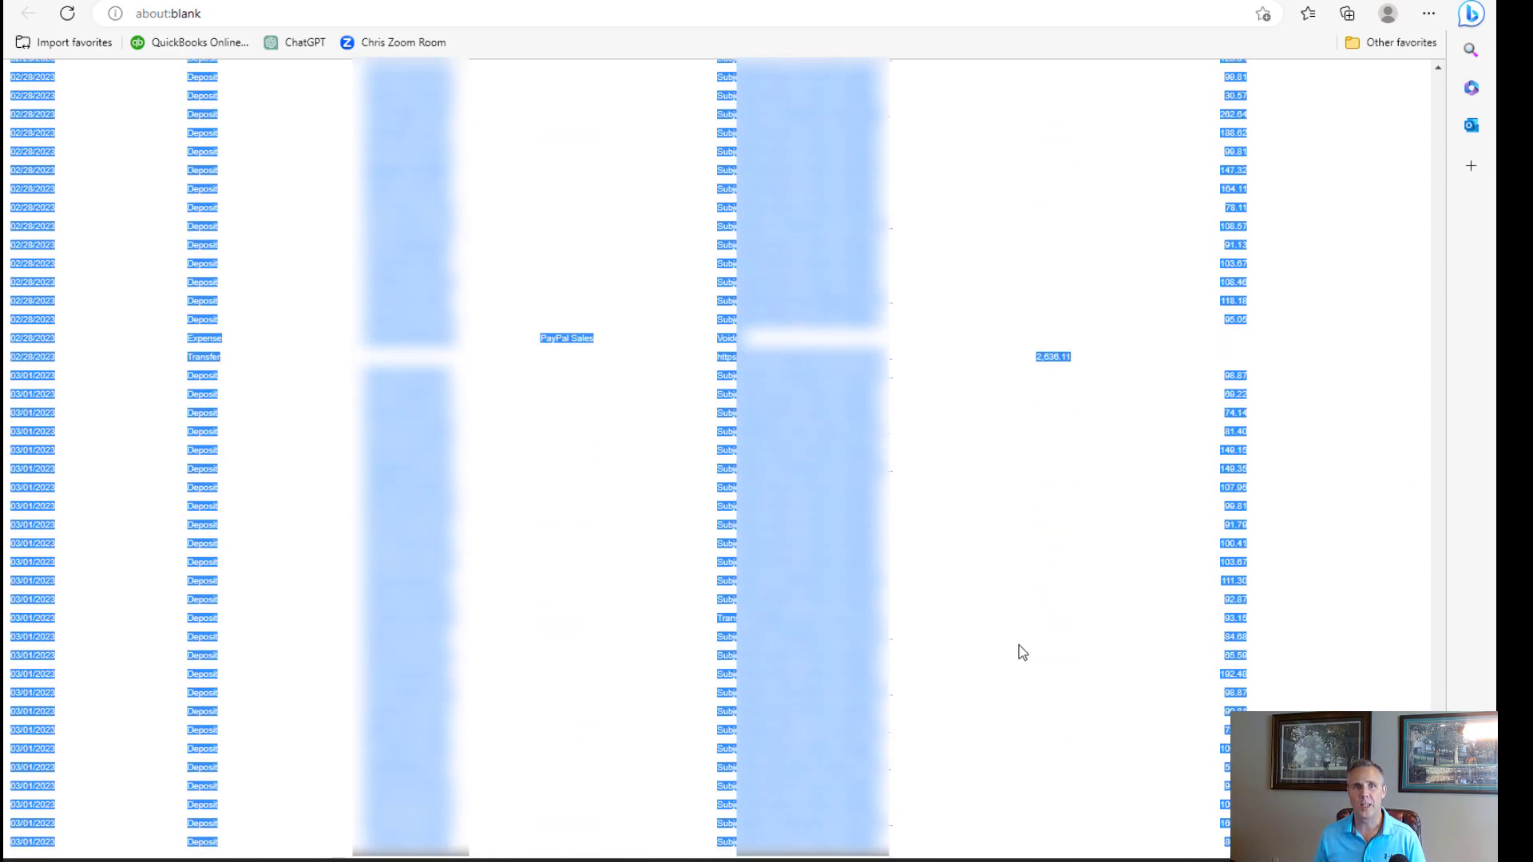
key("ctrl+c")
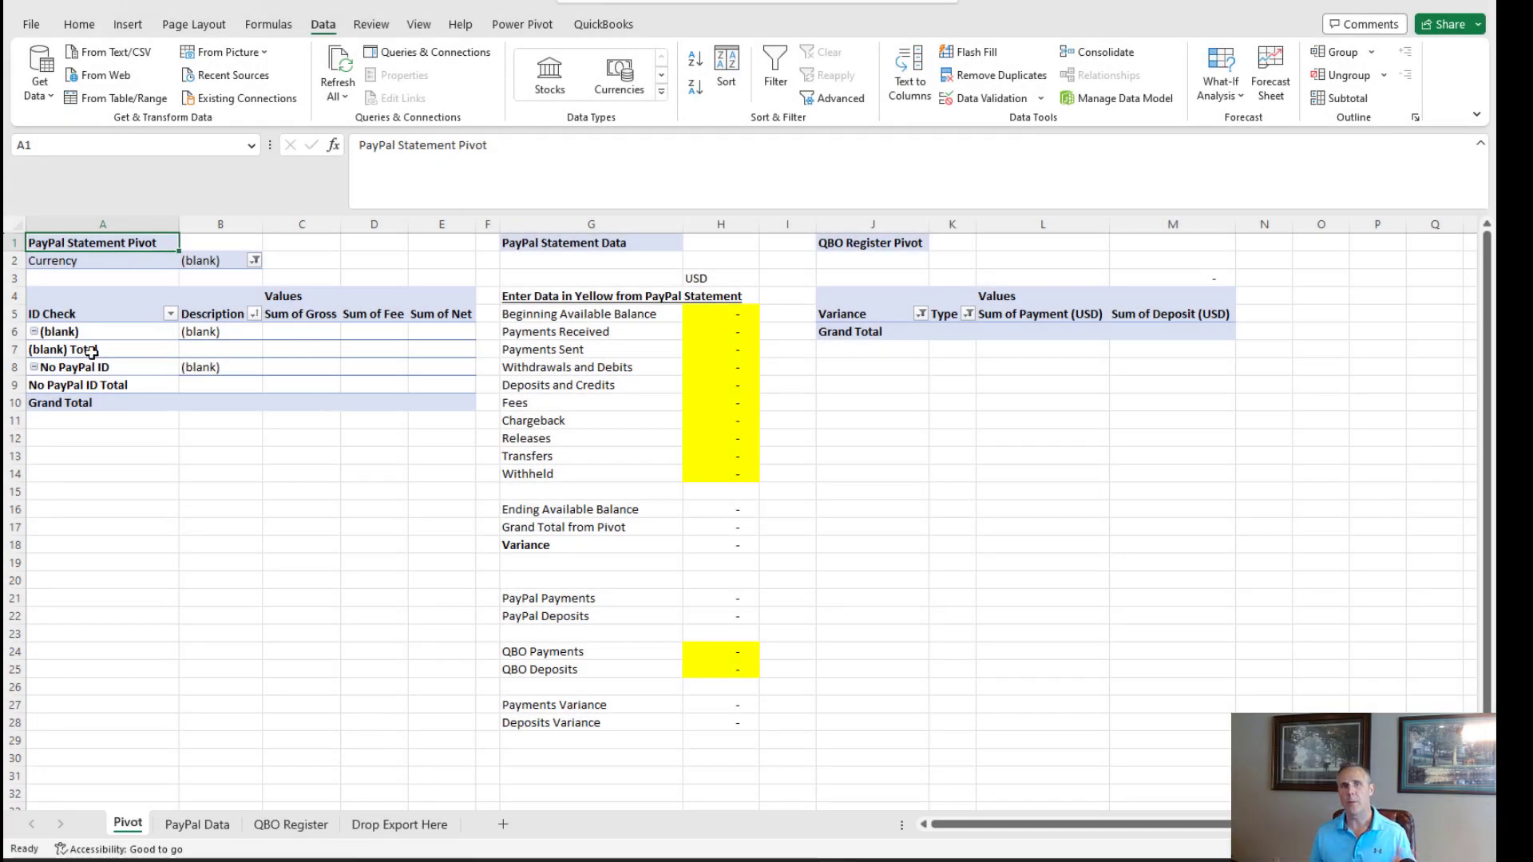
Step: Switch to the Excel reconciliation workbook and paste the copied transaction list at cell A1 of the Drop Export Here sheet
left_click(372, 833)
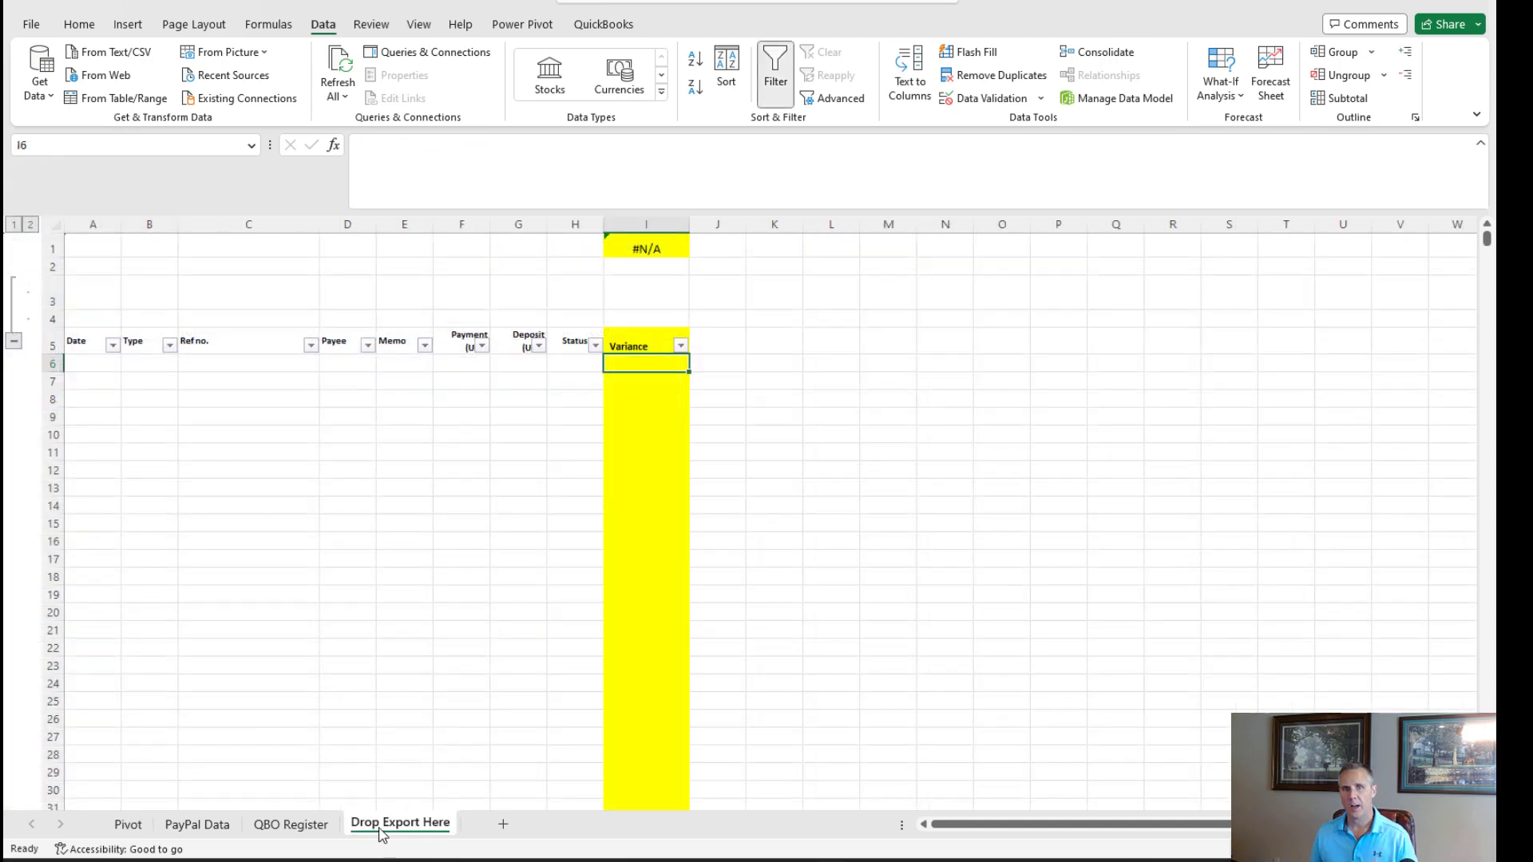
left_click(93, 242)
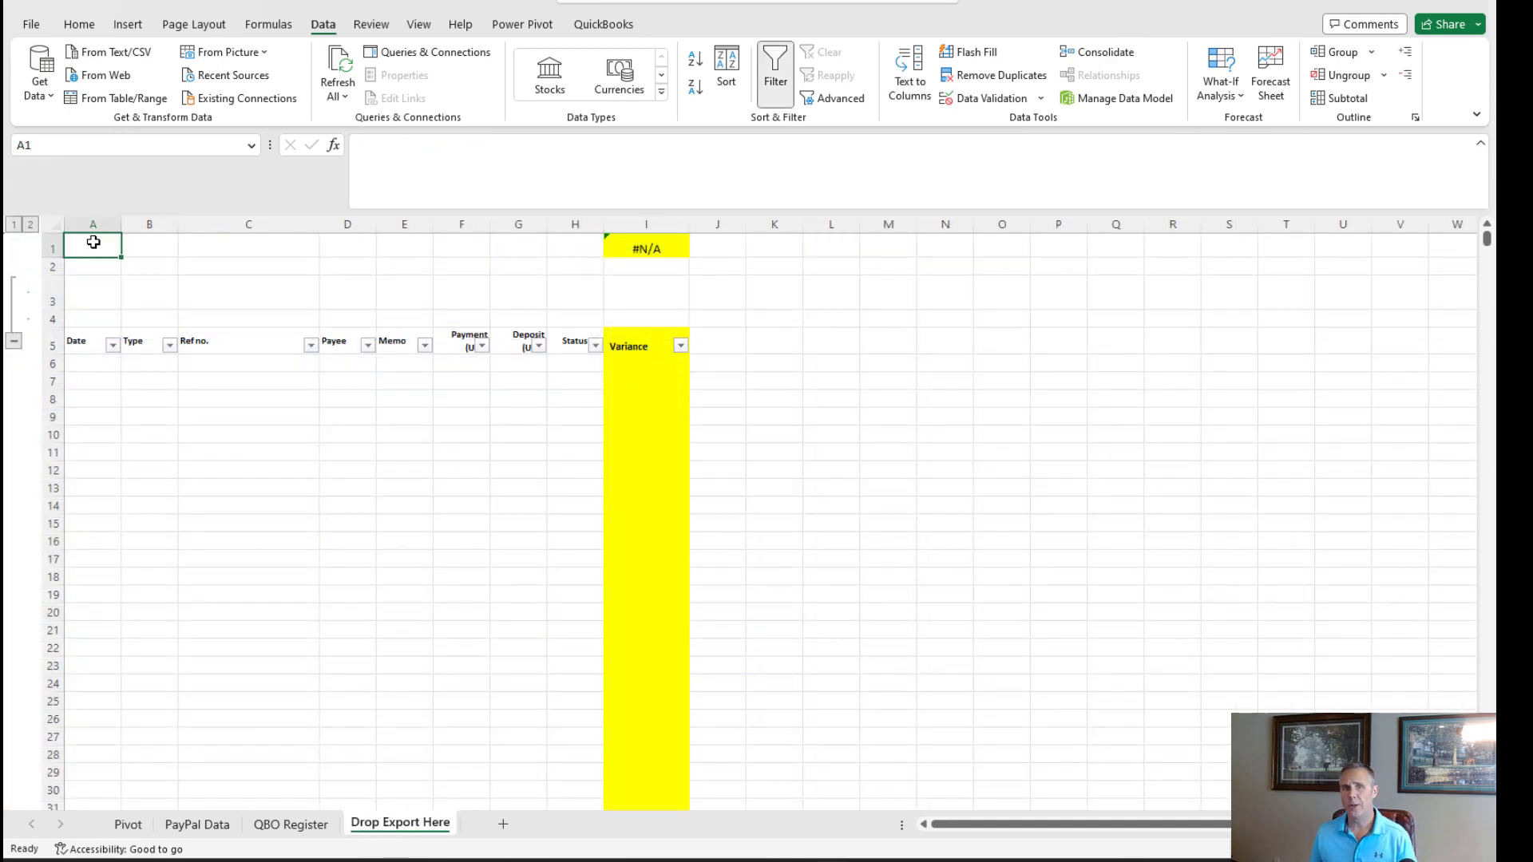
key("ctrl+v")
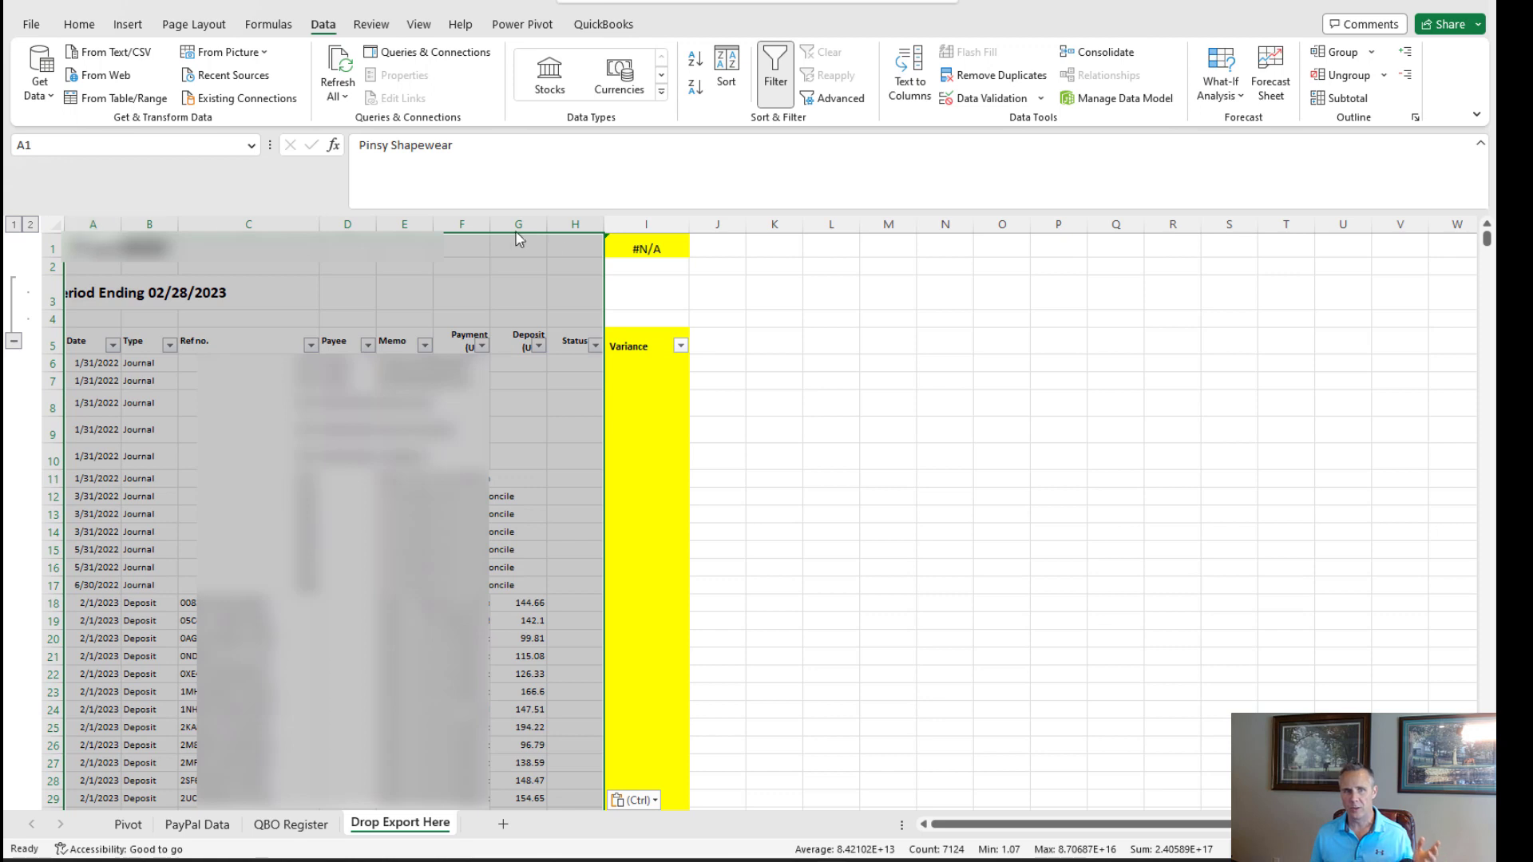
key("alt+Tab")
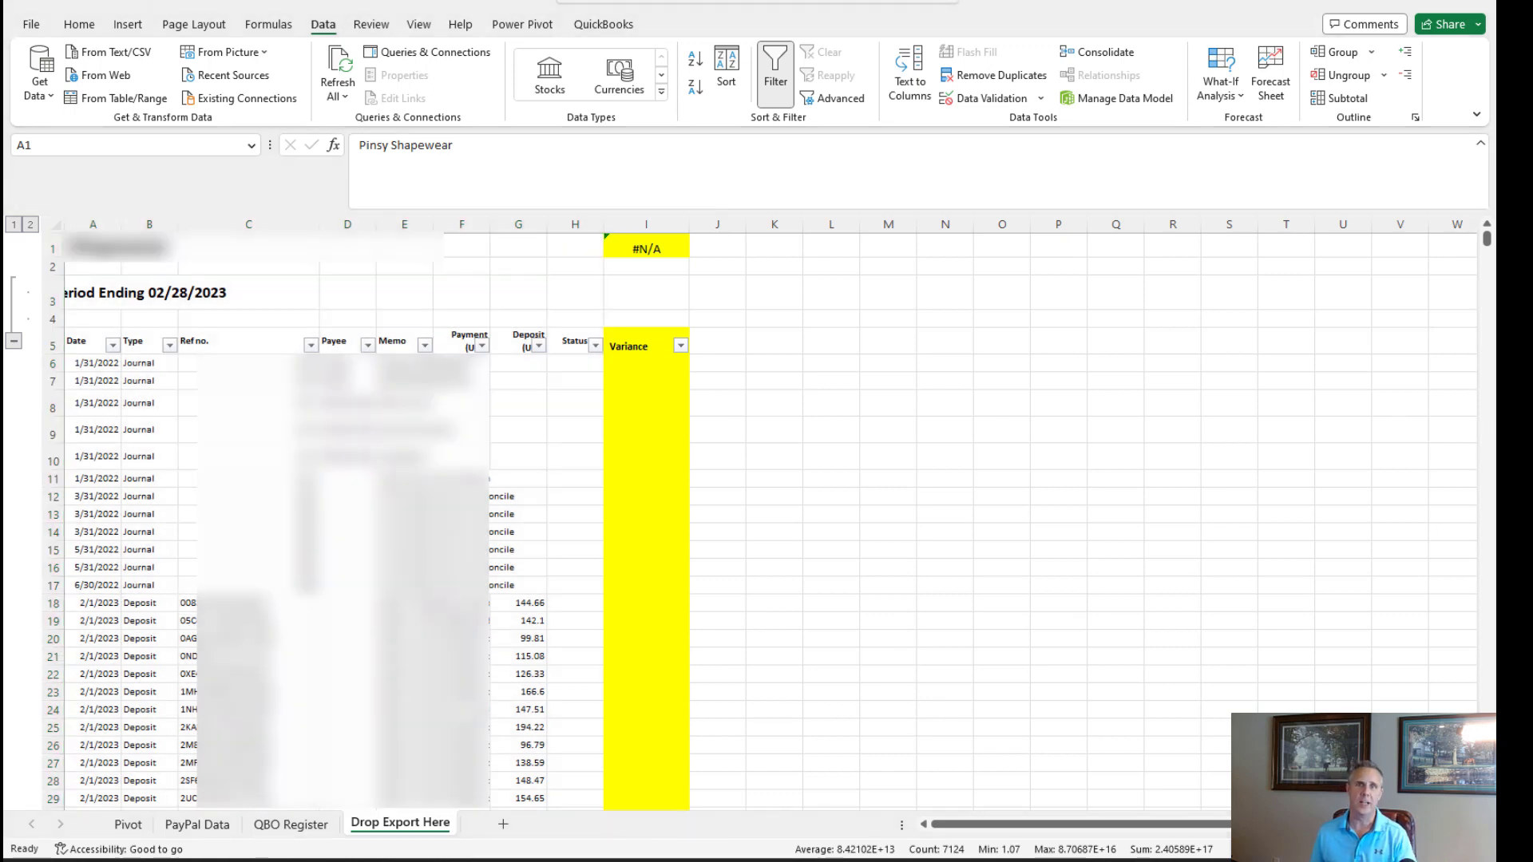
Step: Copy the lookup formula from cell I1 into I6, the first data row of the Variance column
left_click(643, 247)
key("ctrl+v")
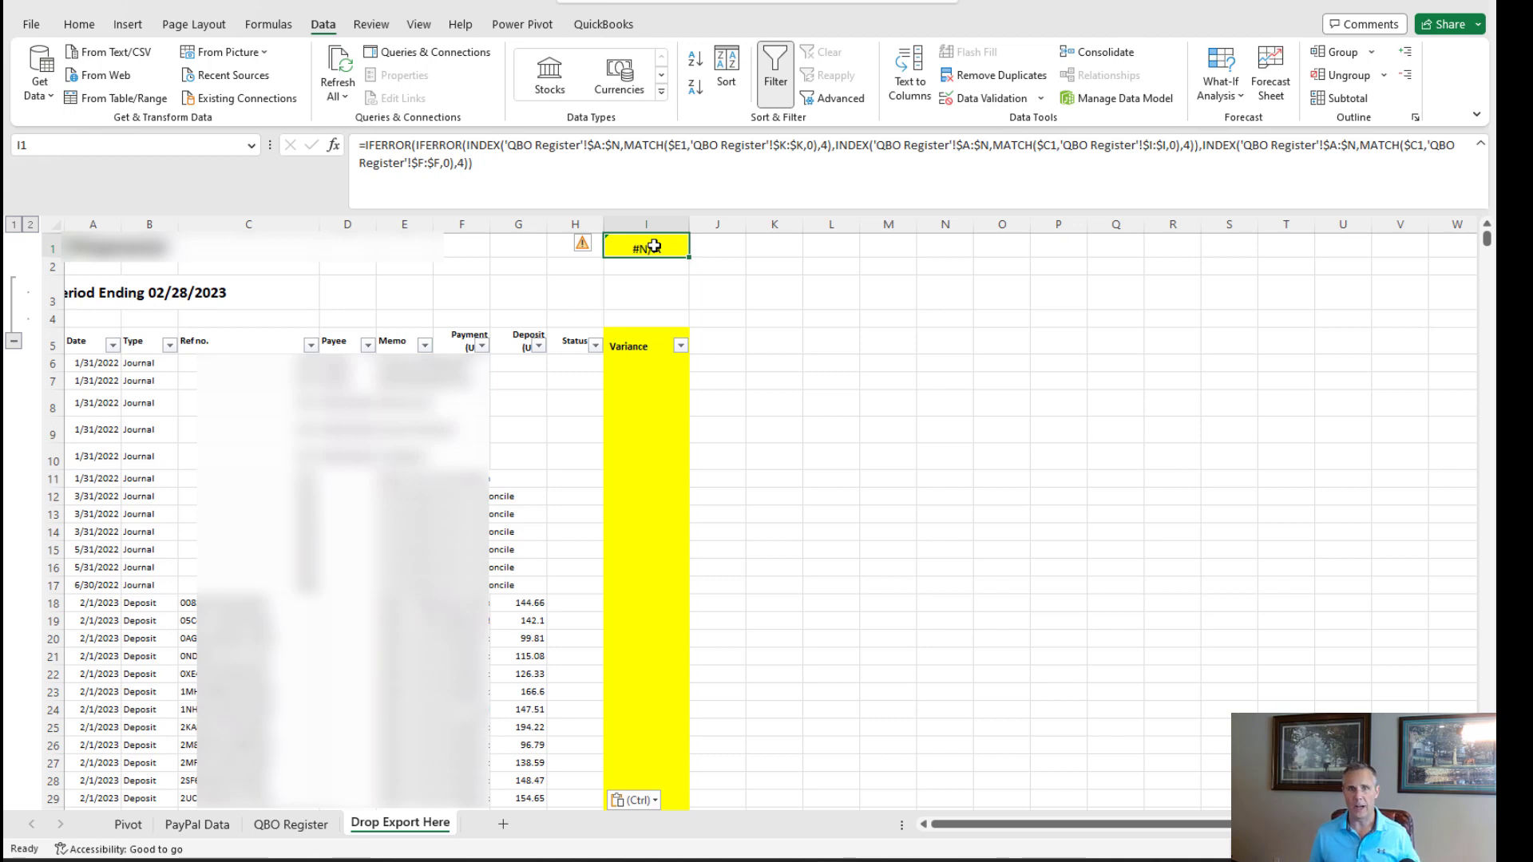
key("Down")
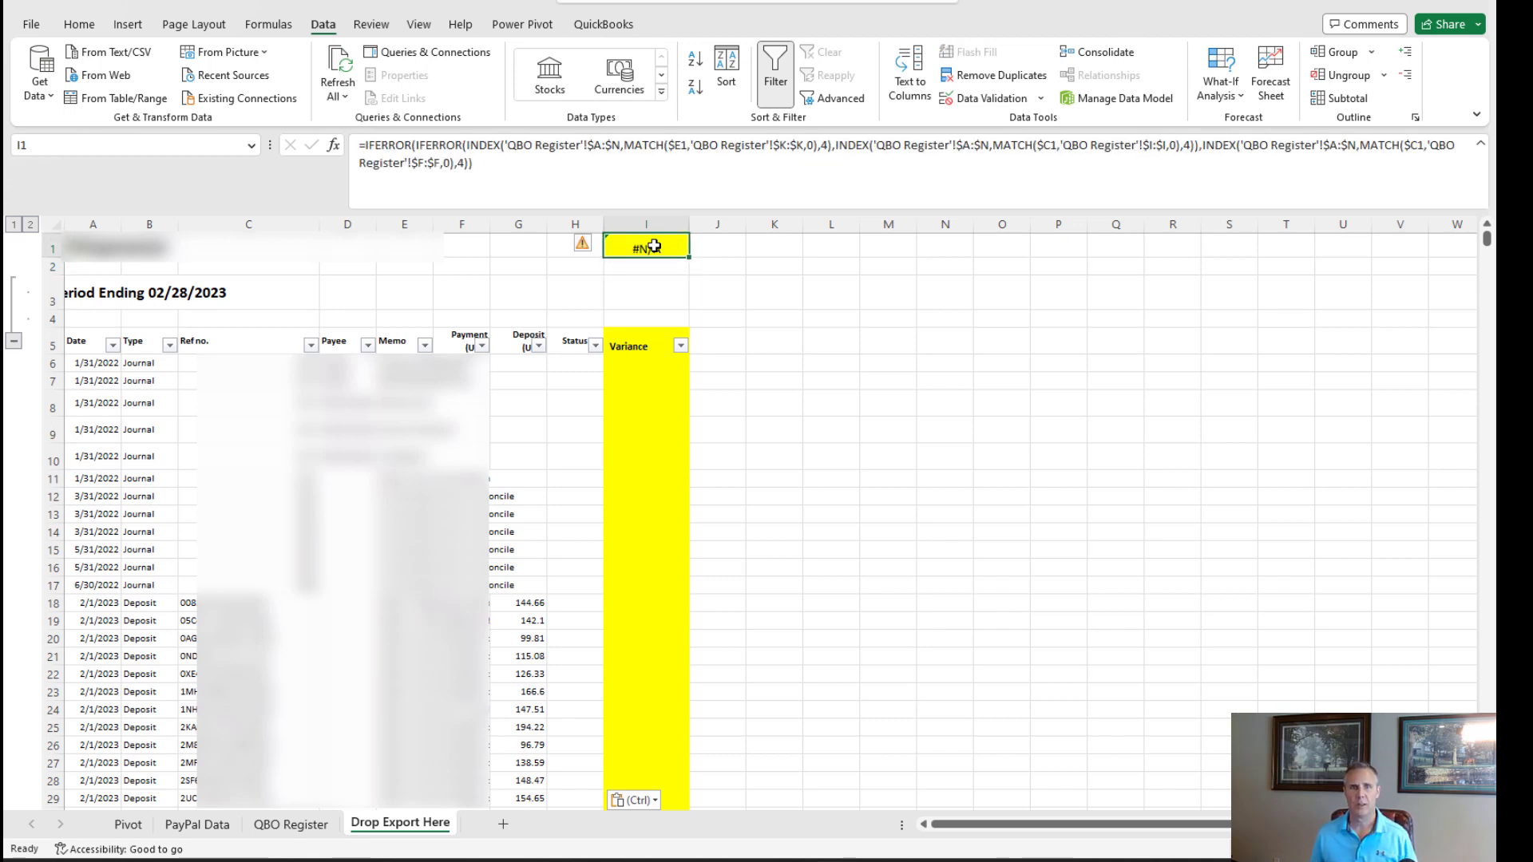
key("ctrl+c")
left_click(649, 363)
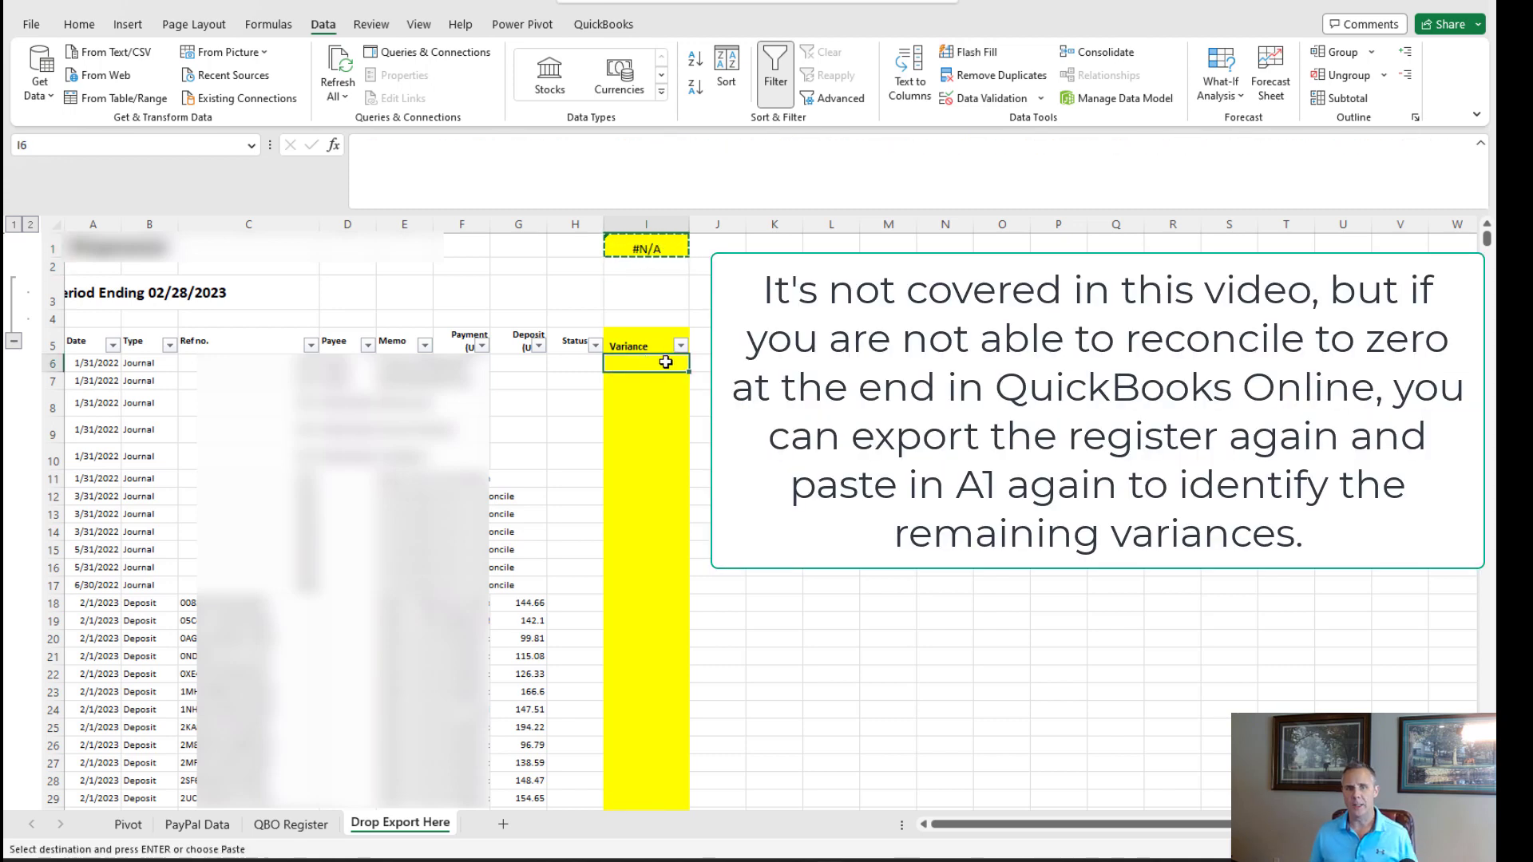
key("ctrl+v")
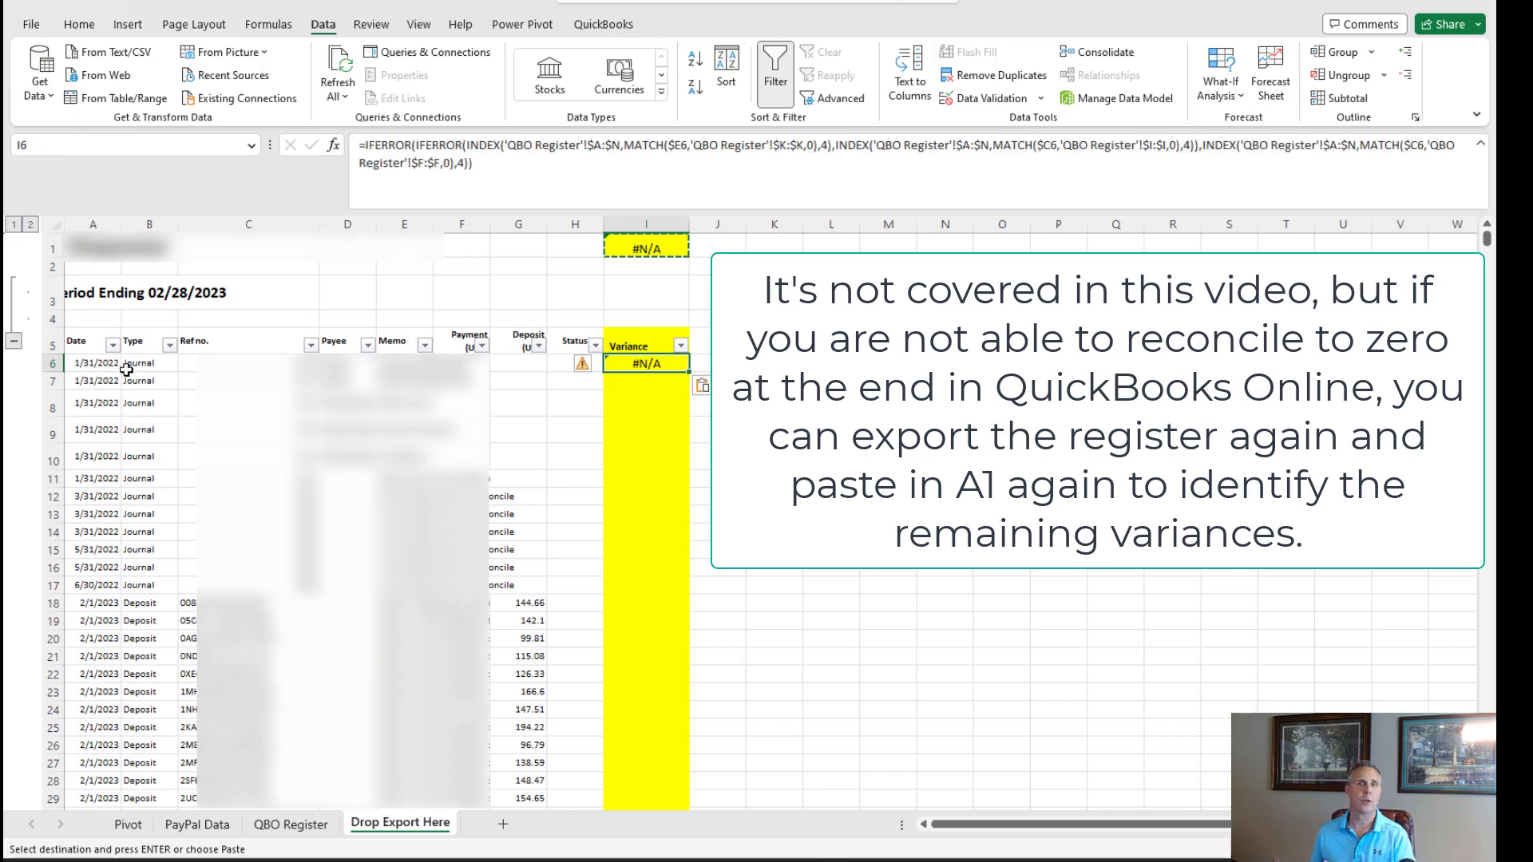
Step: Paste the copied lookup formula down the whole Variance column, through the last transaction row, 1432
left_click(104, 374)
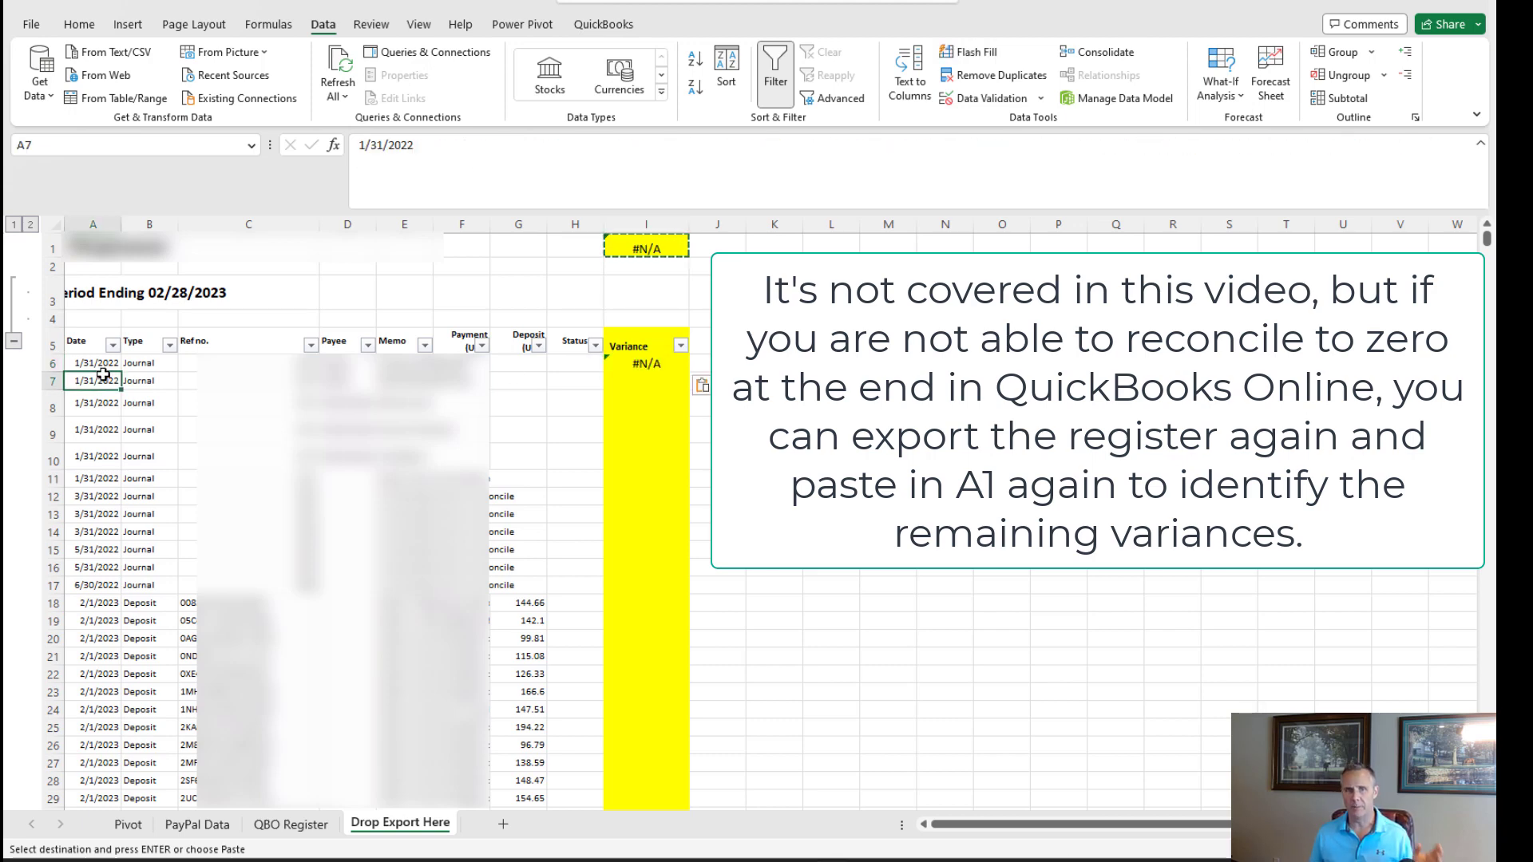
key("ctrl+Down")
key("Right")
key("Right")
key("Right")
key("Right")
key("Right")
key("Right")
key("Right")
key("Right")
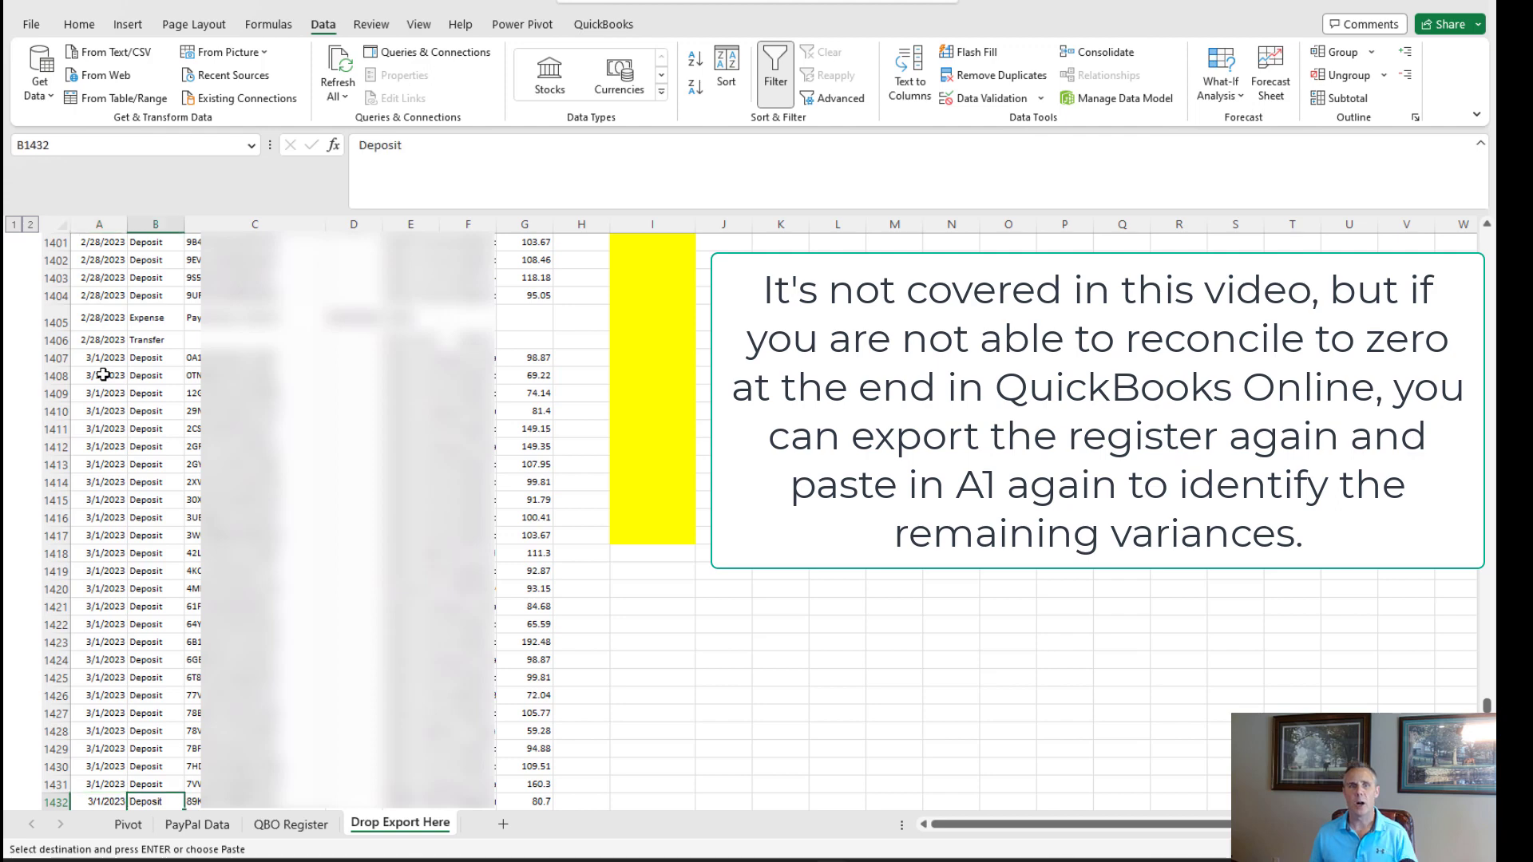
key("Down")
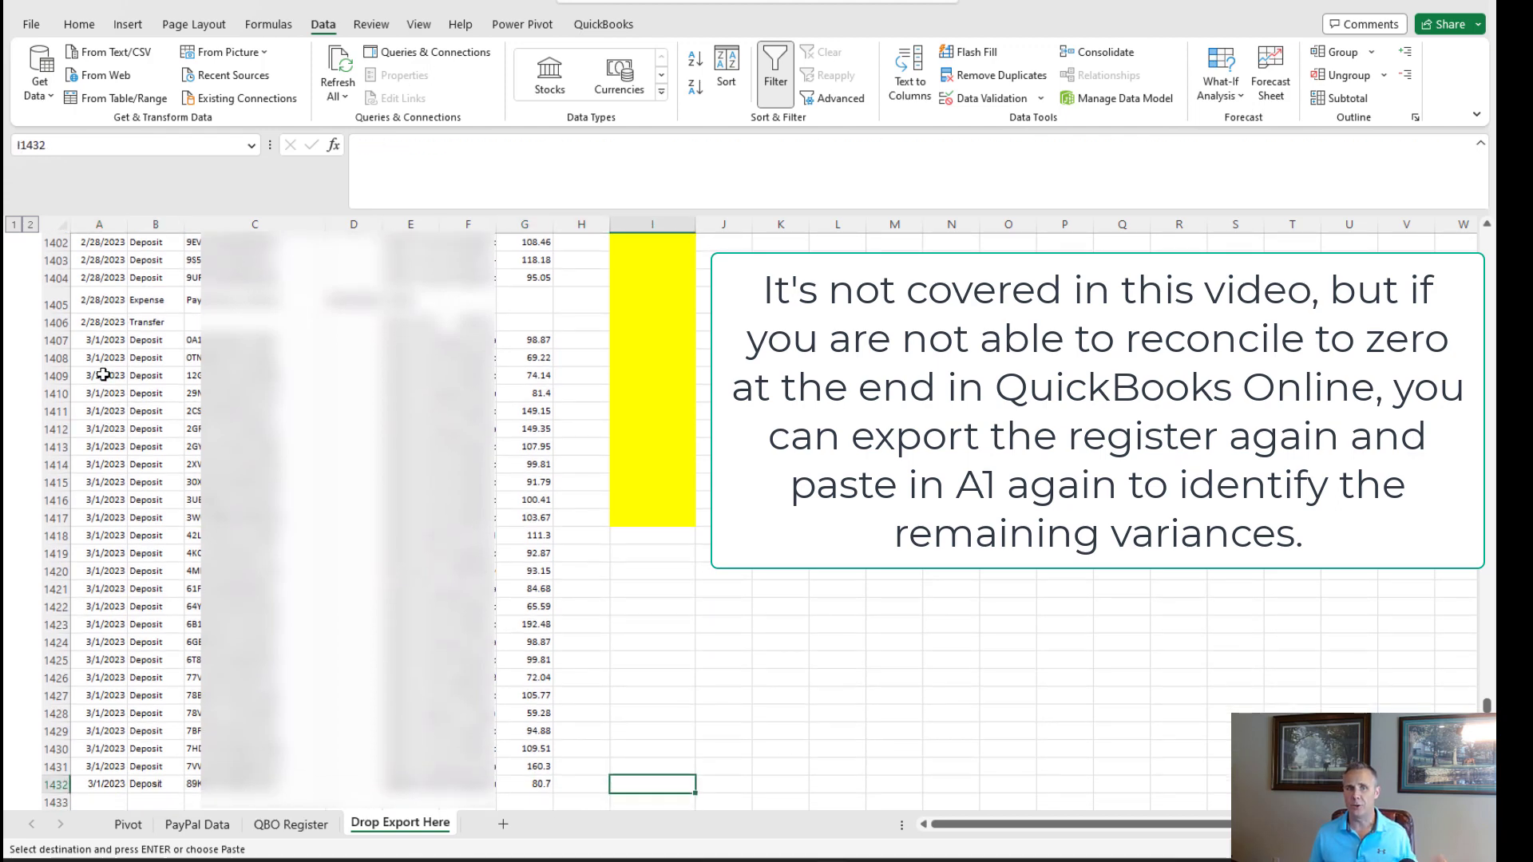
key("ctrl+shift+Up")
key("ctrl+v")
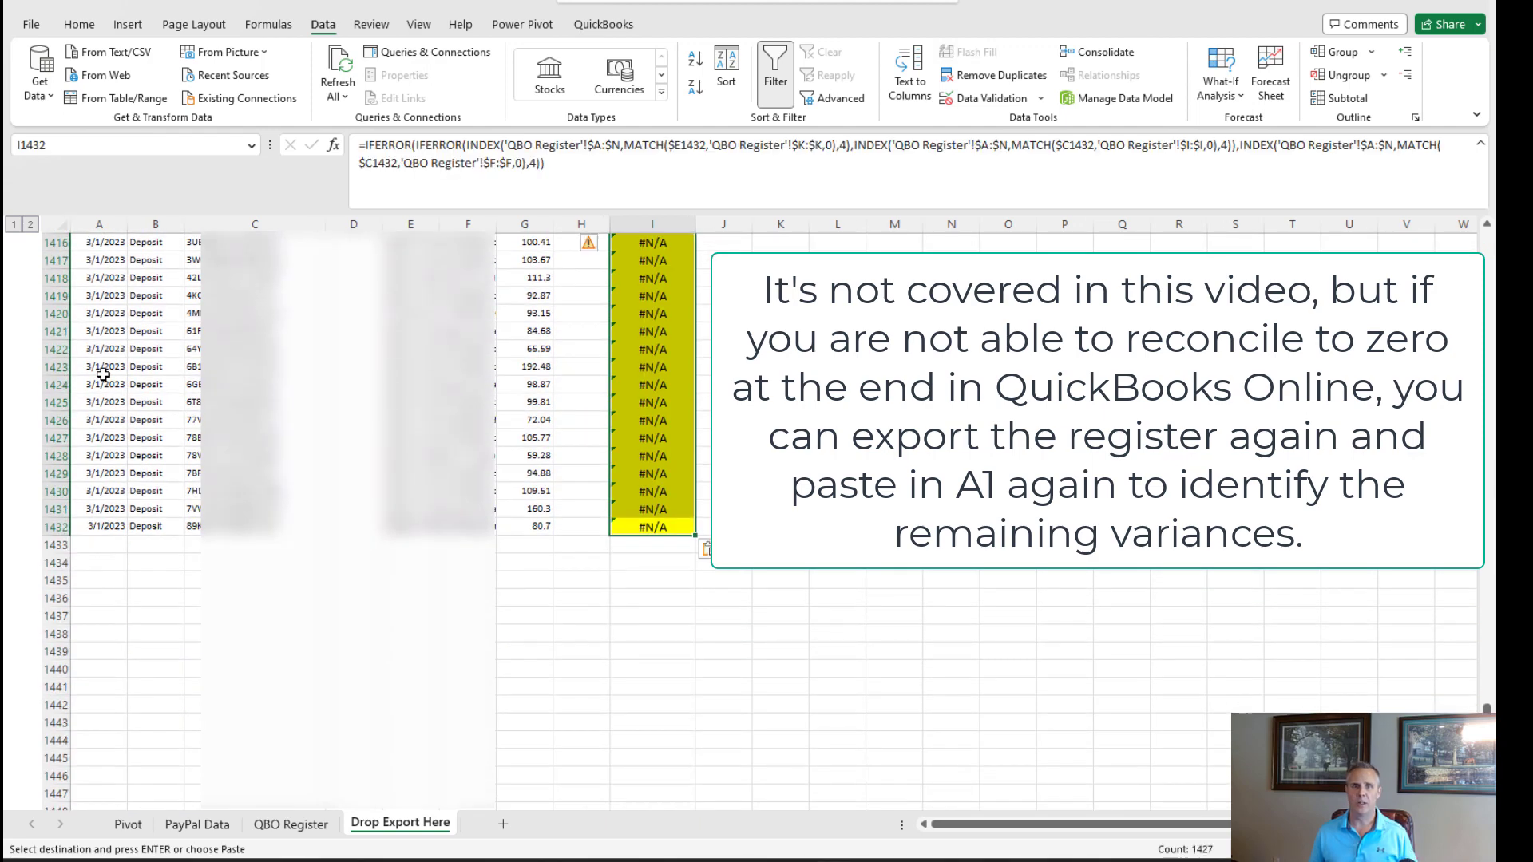
key("ctrl+Up")
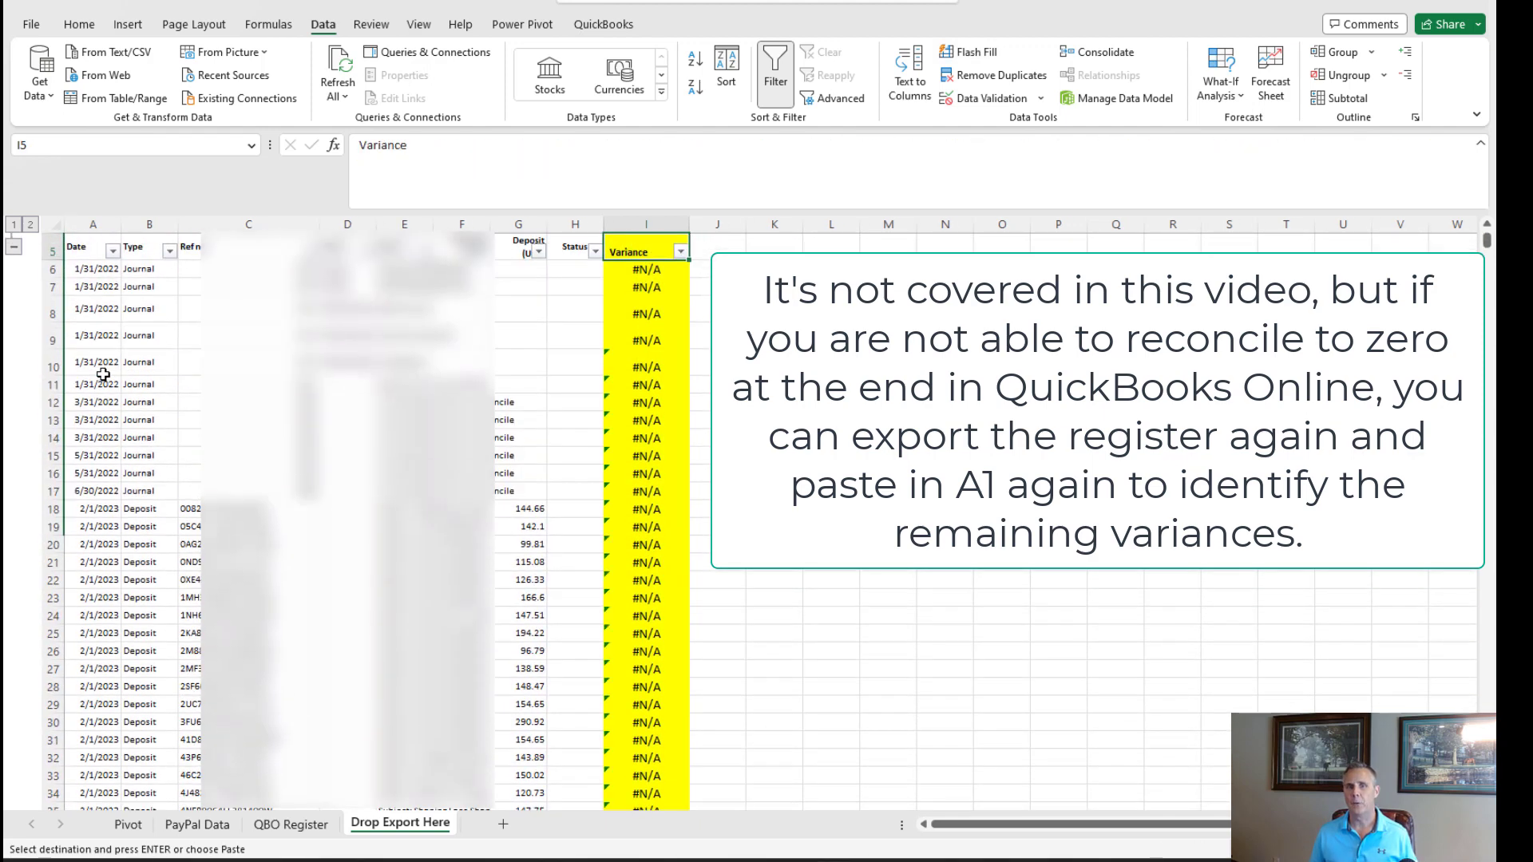
scroll(345, 271, "up", 2)
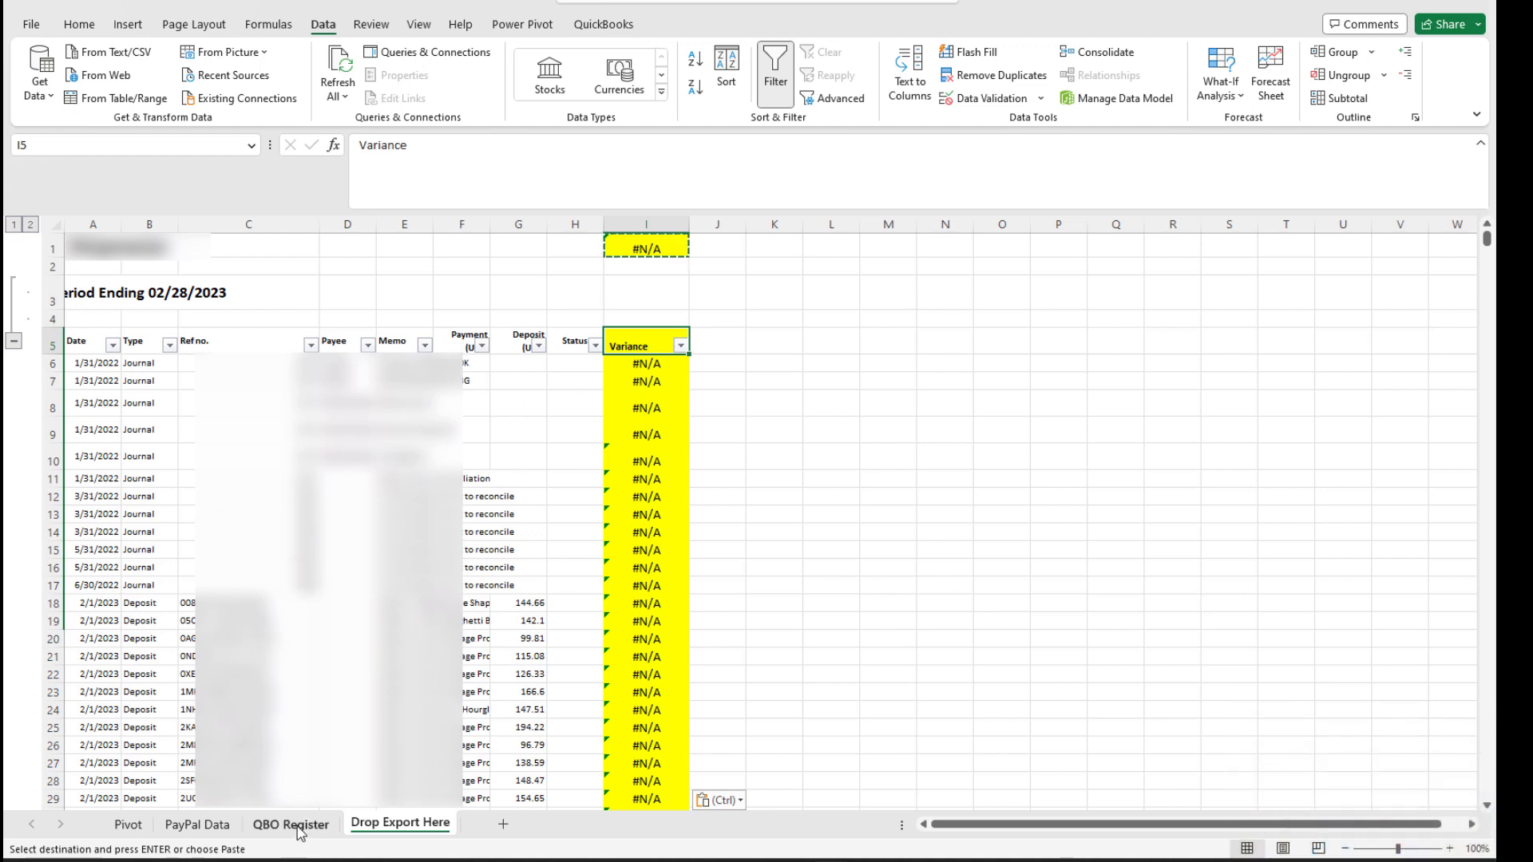
Step: Copy the transaction table from the Date to Status columns, headers included, and paste it at cell G3 of the QBO Register sheet
left_click_drag(80, 343, 563, 339)
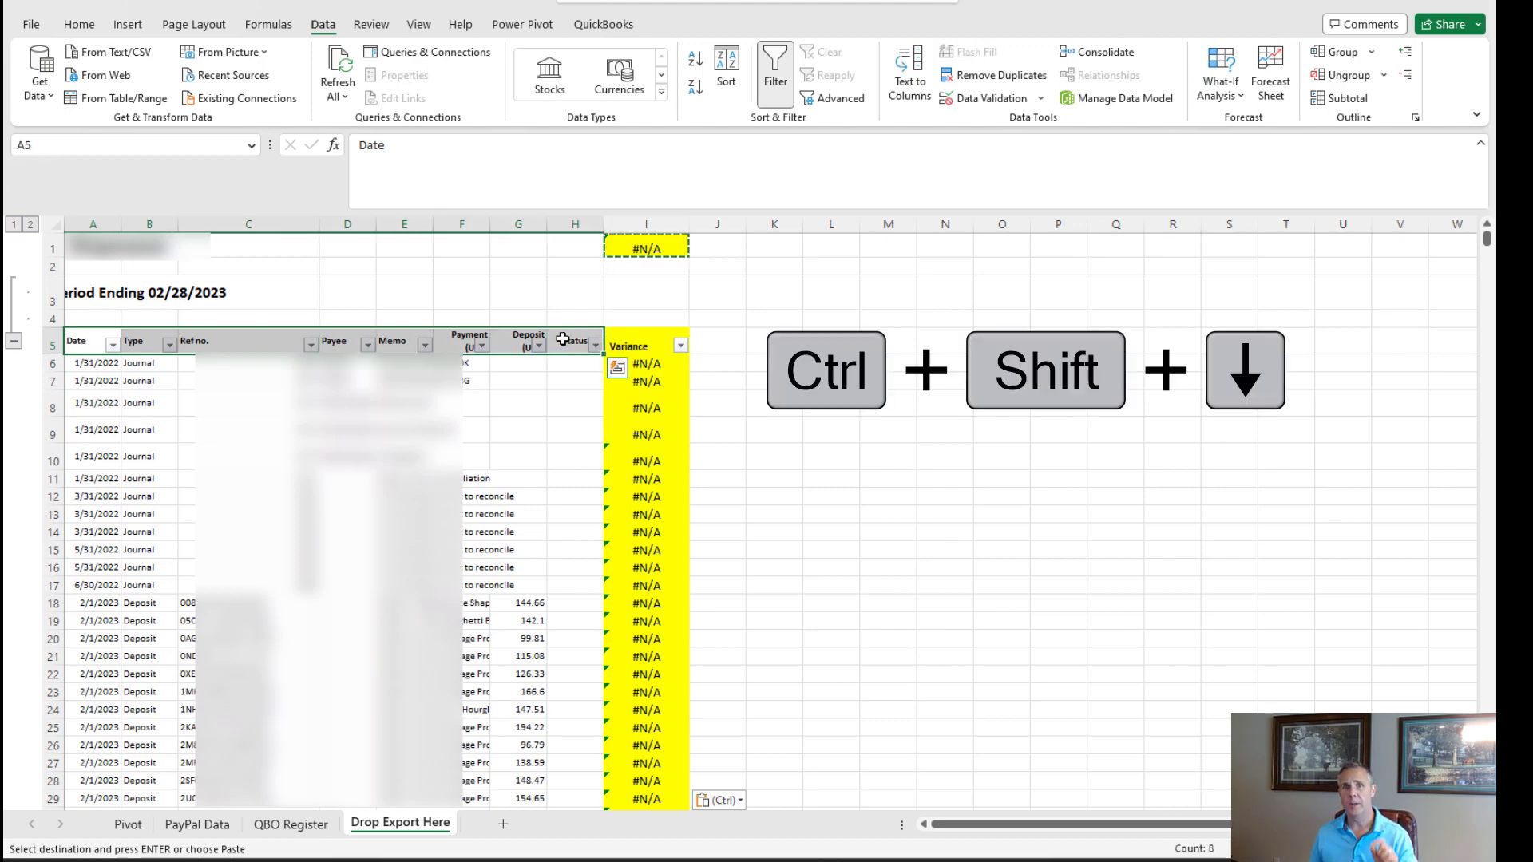
key("ctrl+shift+Down")
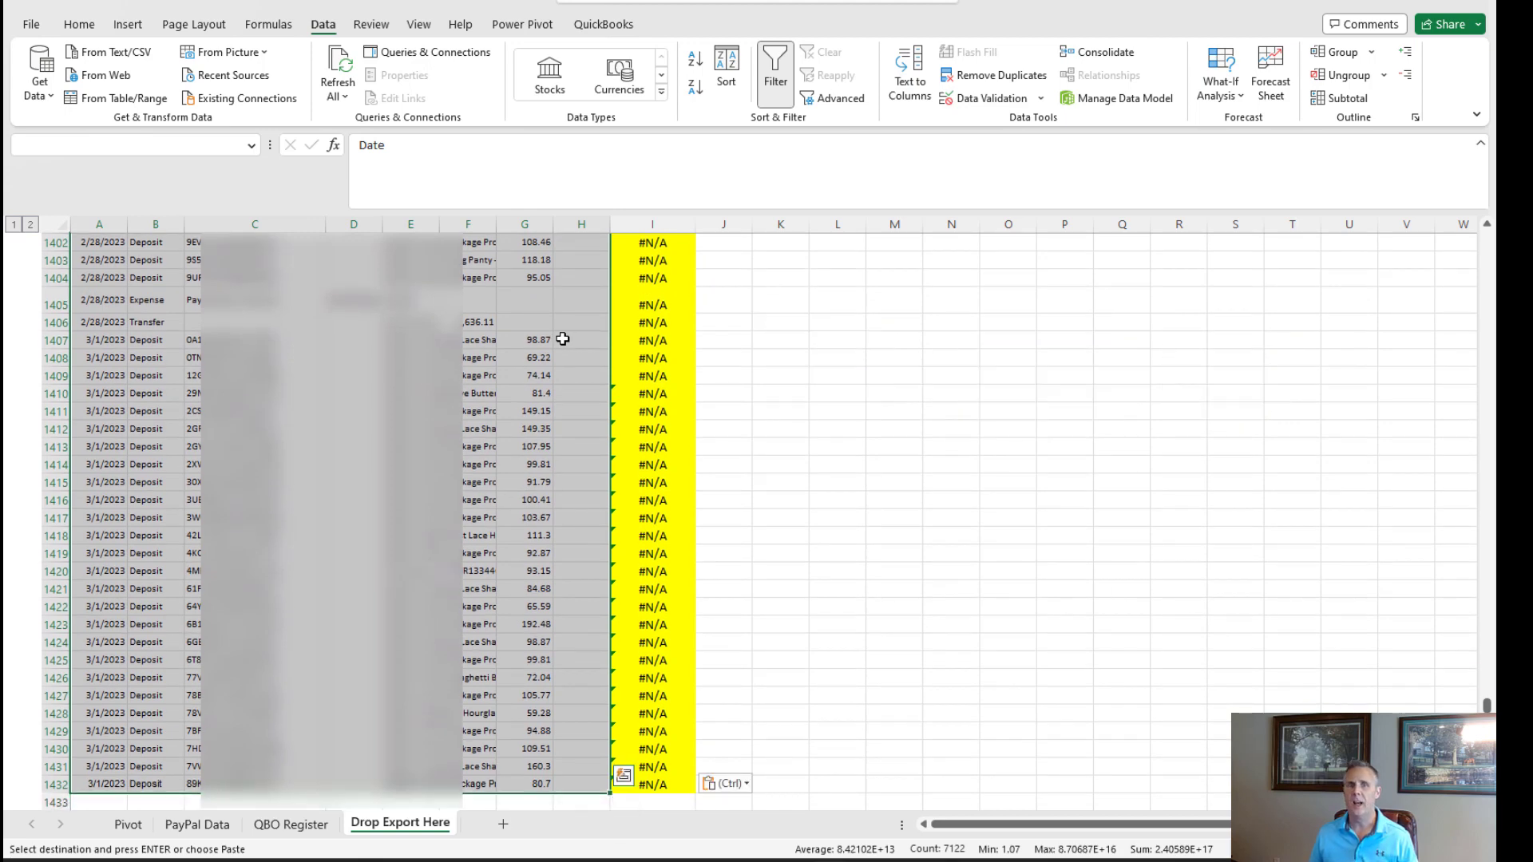
key("ctrl+c")
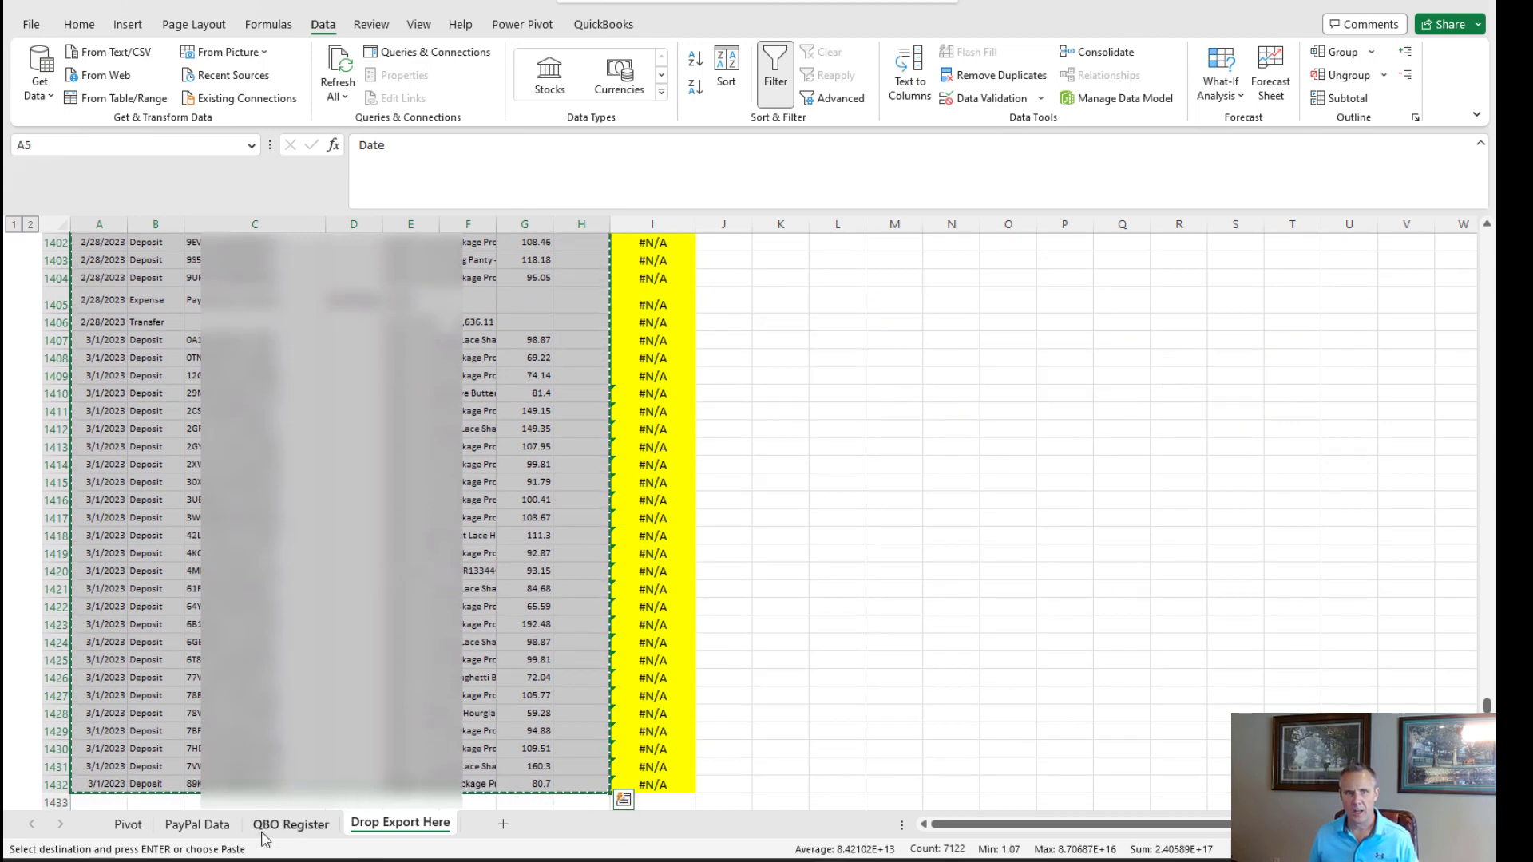
left_click(310, 833)
left_click(721, 315)
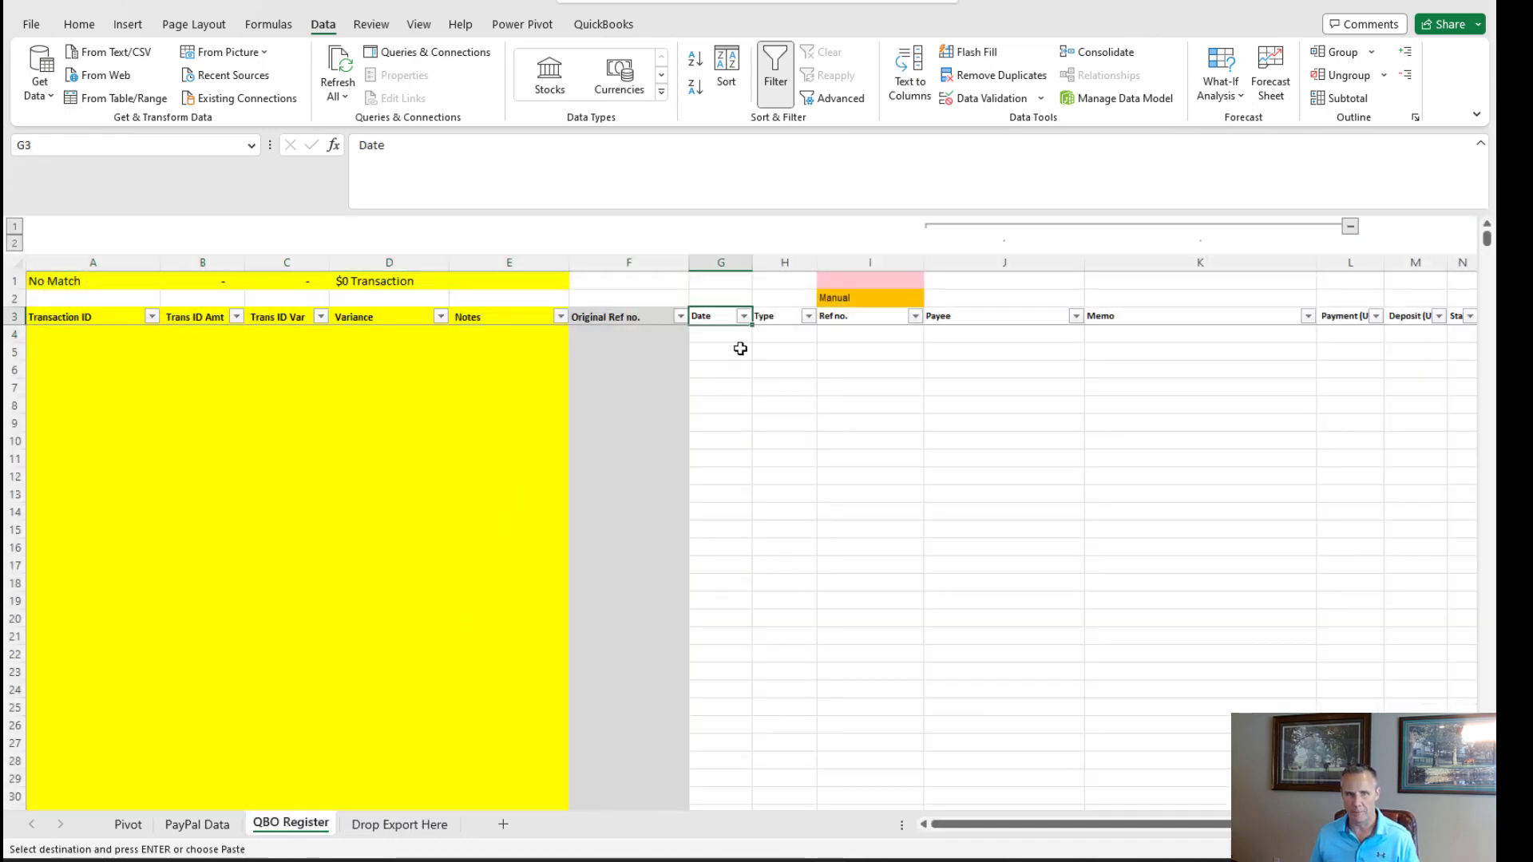
key("ctrl+v")
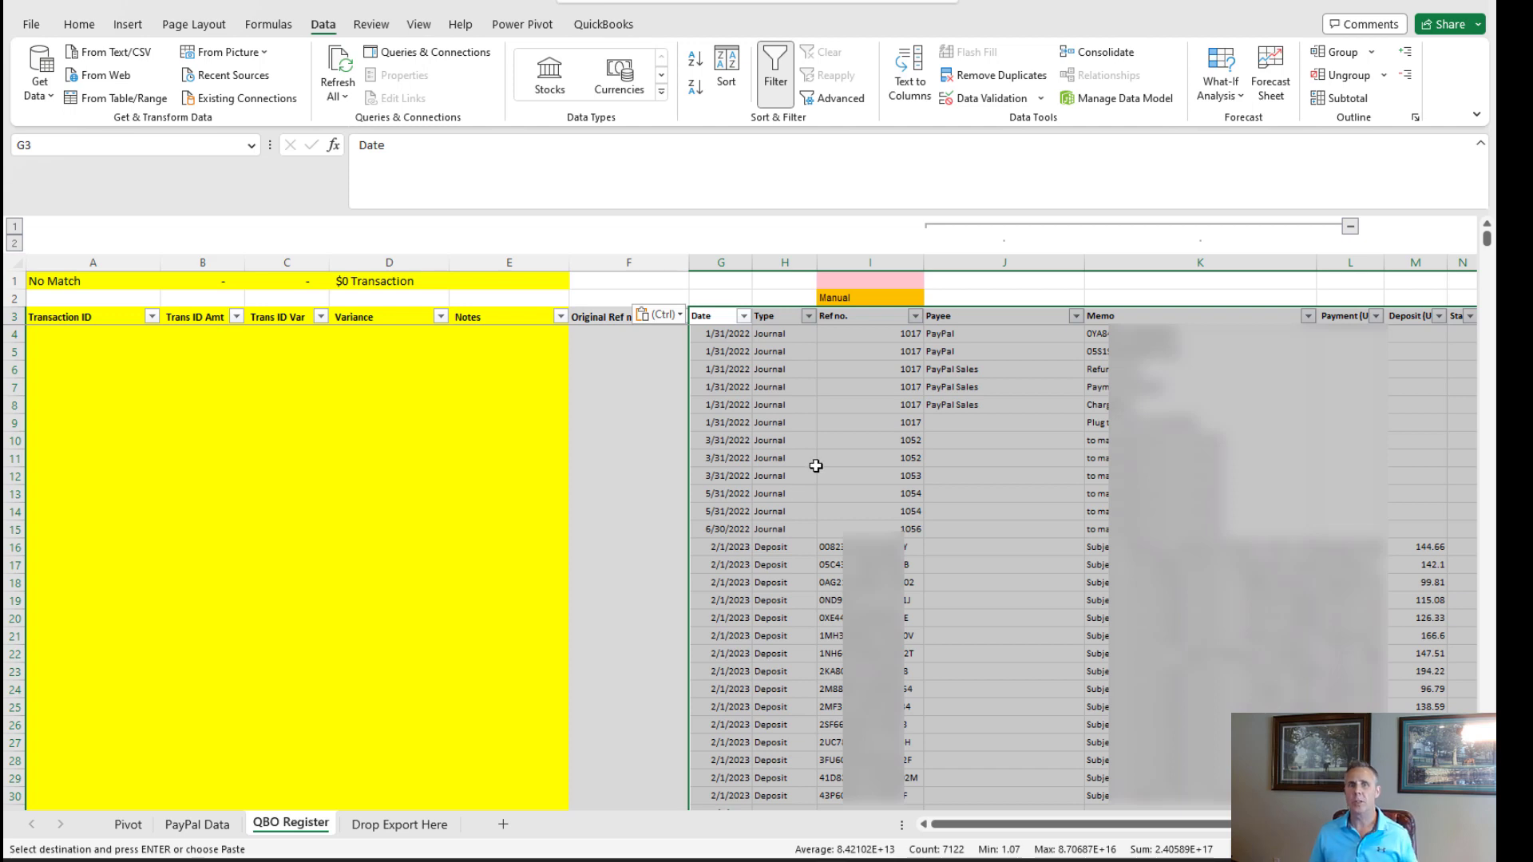
Step: Copy the formulas in A1:E1 and paste them into columns A to E for all transaction rows, 4 through 1430
left_click_drag(534, 281, 31, 281)
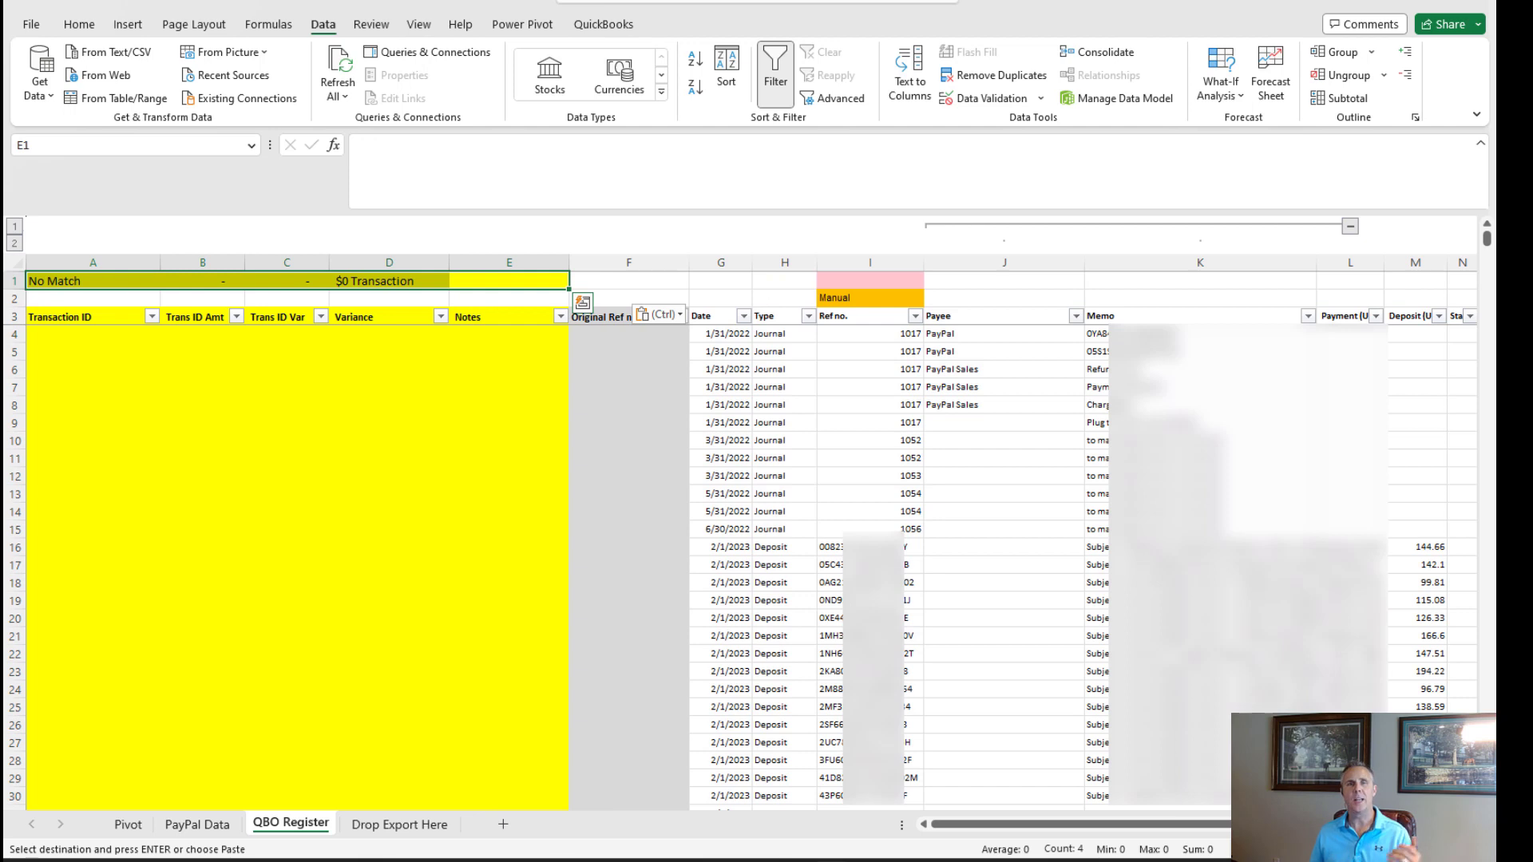
key("ctrl+c")
left_click(726, 340)
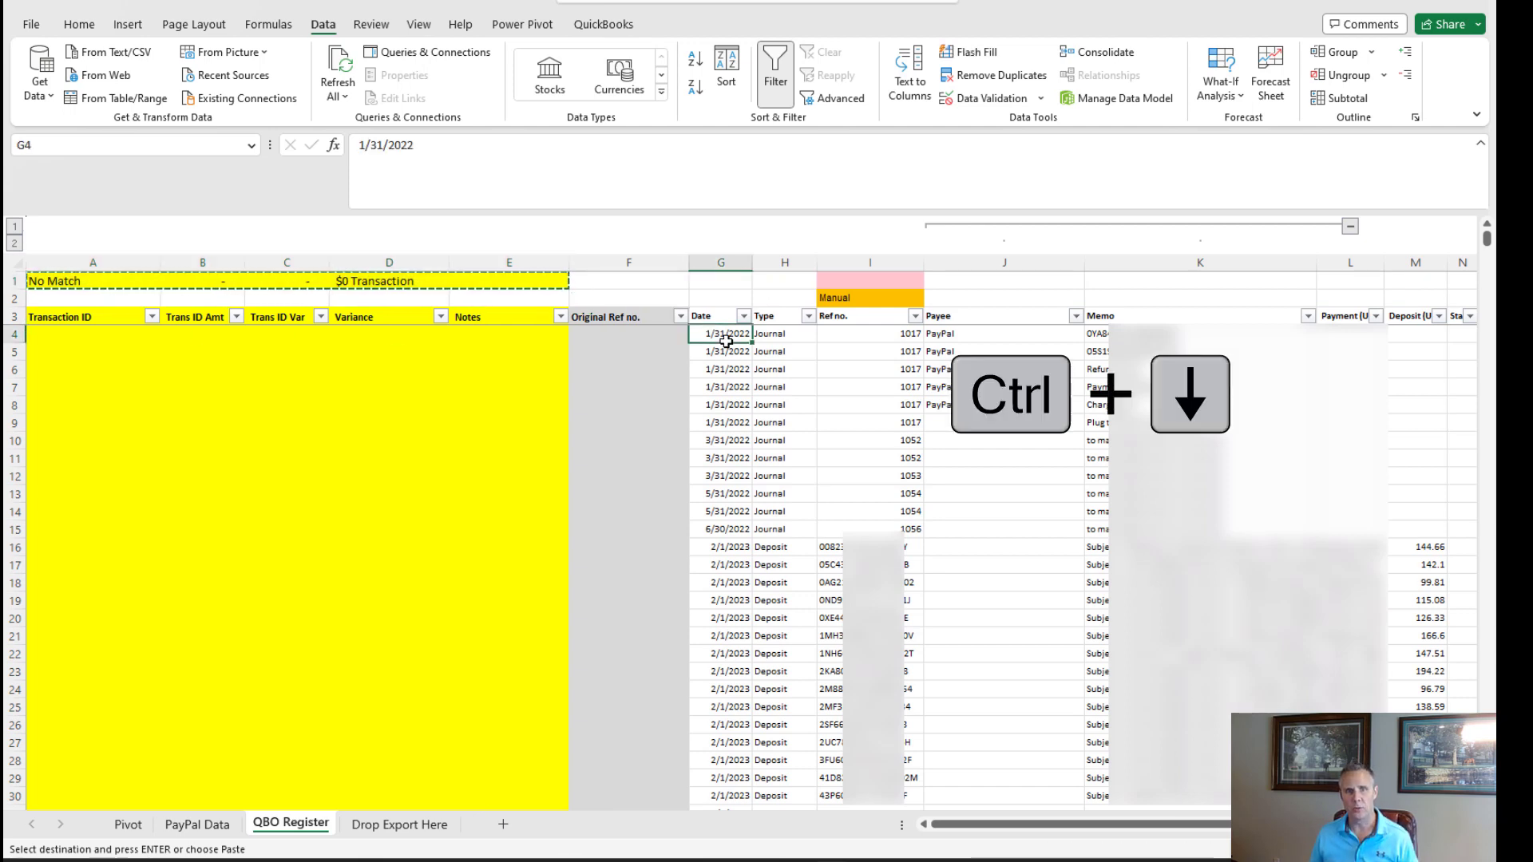
key("ctrl+Down")
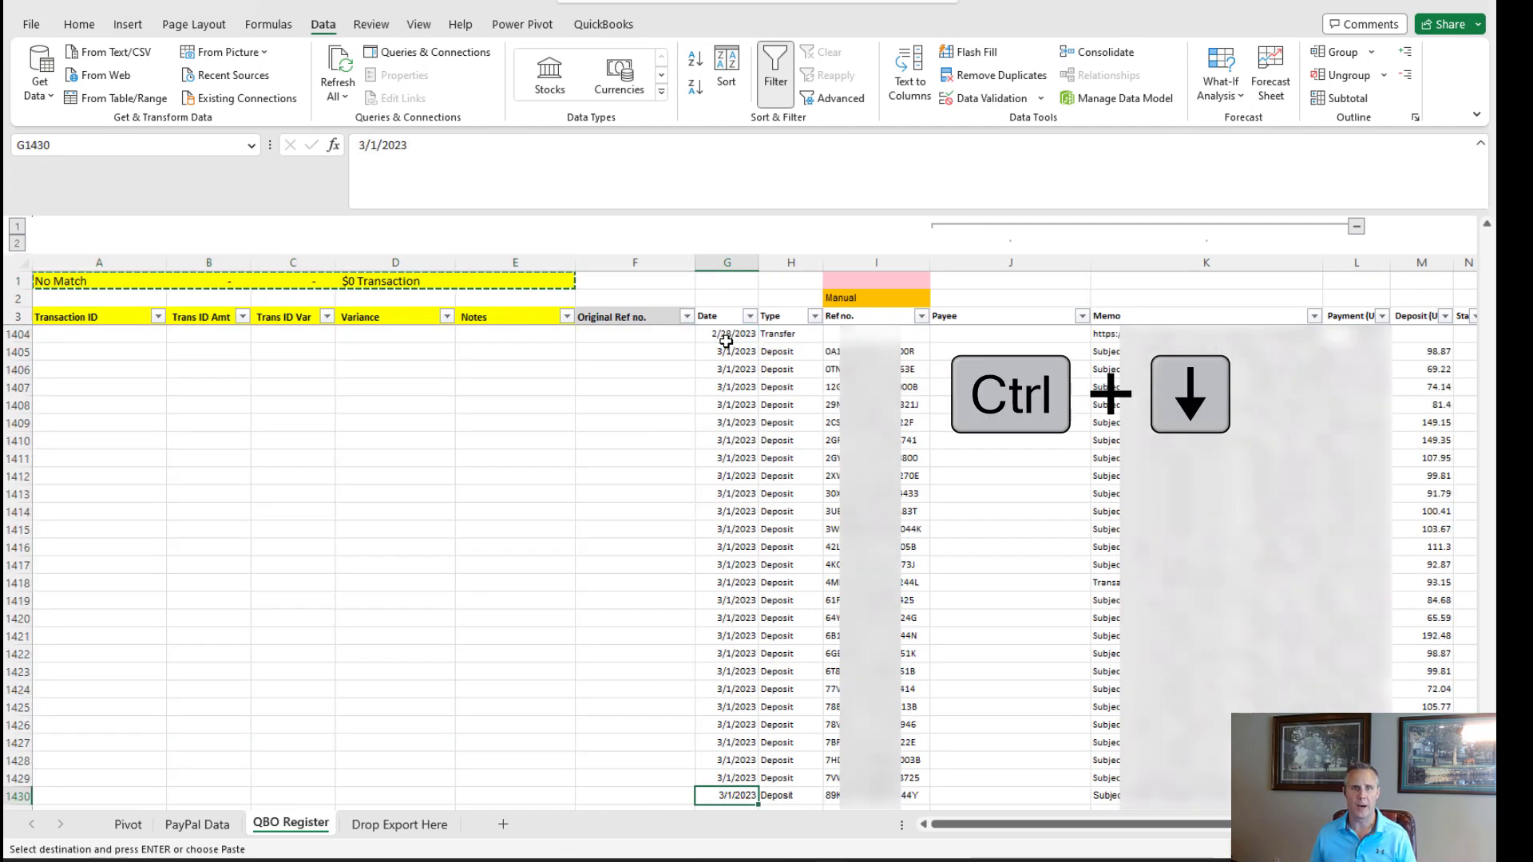
scroll(767, 424, "down", 3)
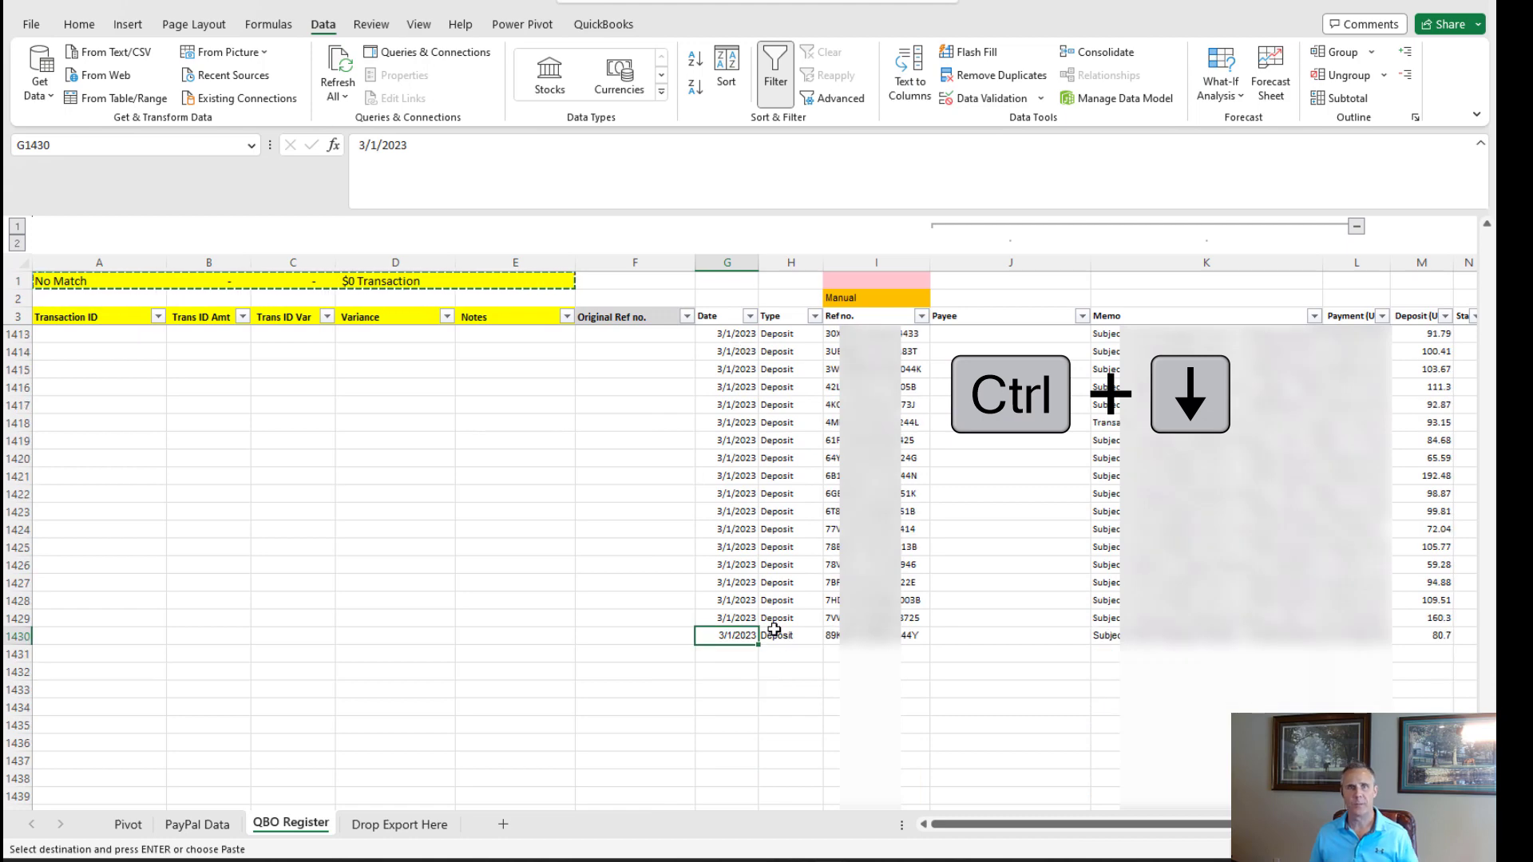
key("ctrl+Left")
key("ctrl+shift+Up")
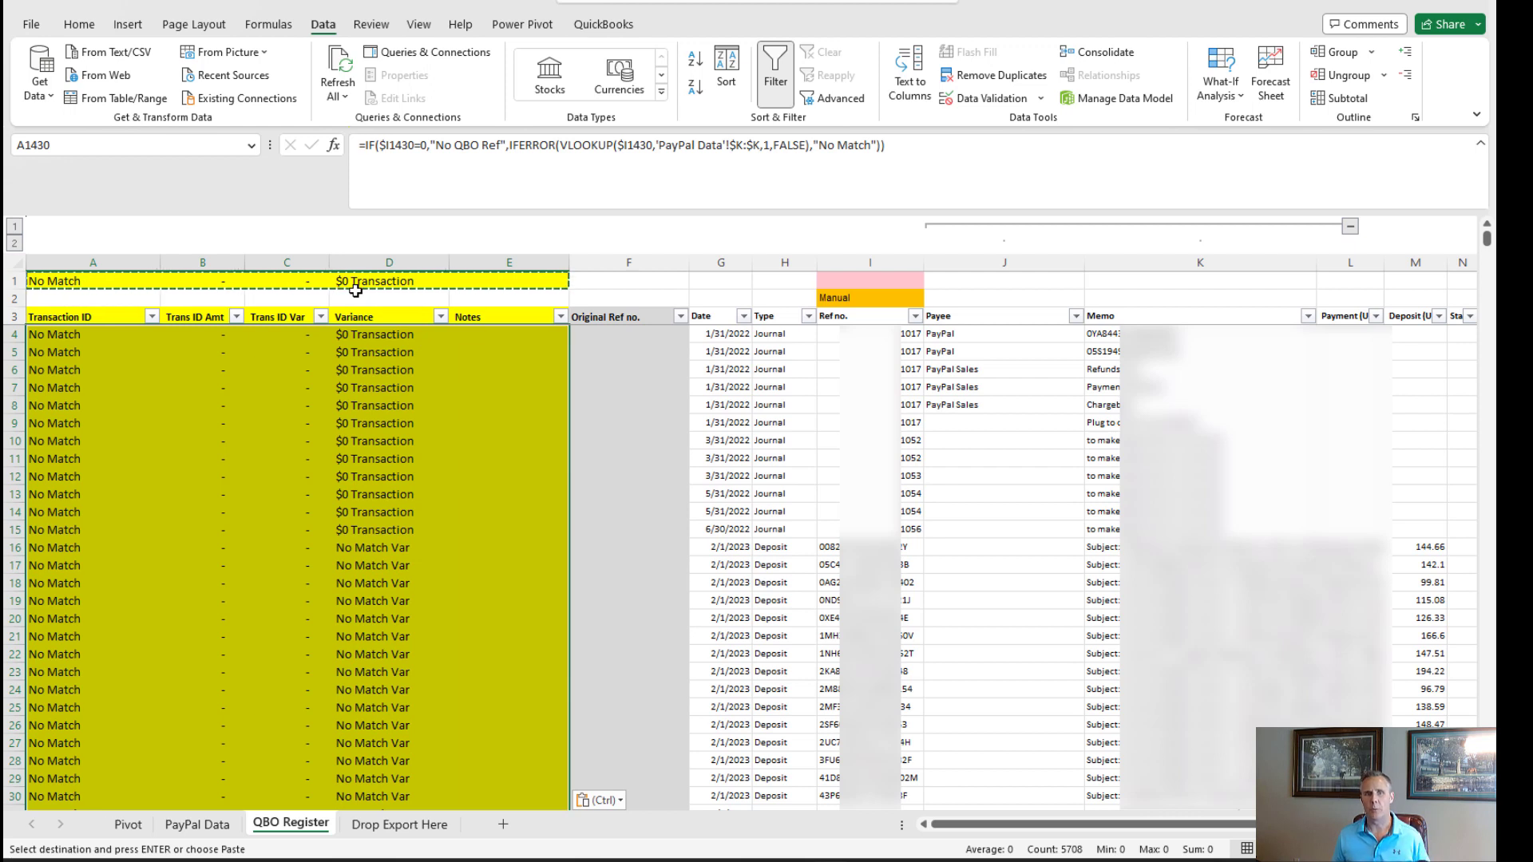
Step: Check which values the Variance column filter offers, and close it without filtering
left_click(394, 315)
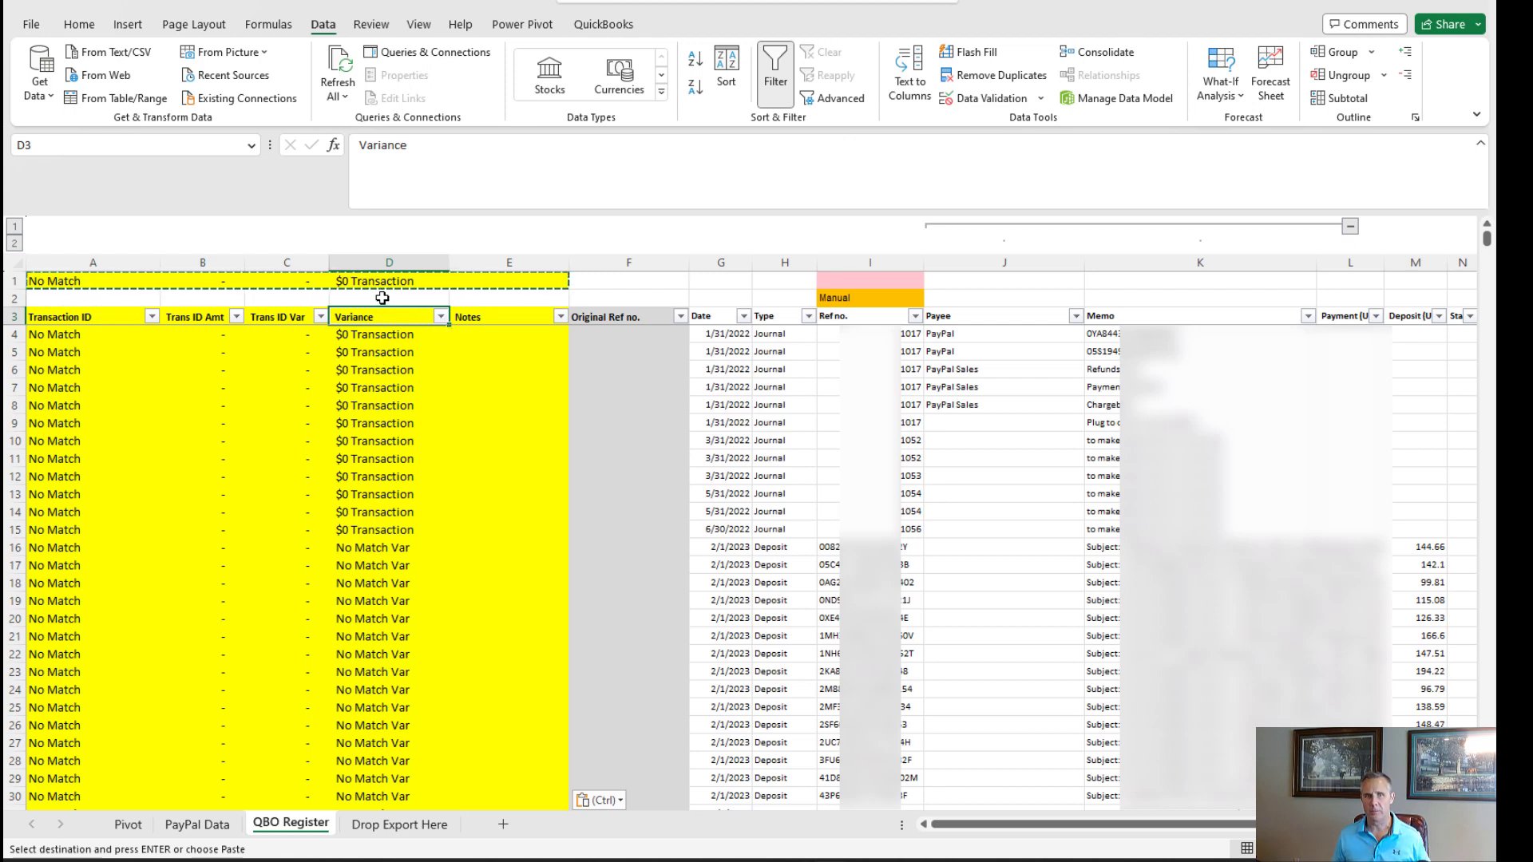
left_click(440, 317)
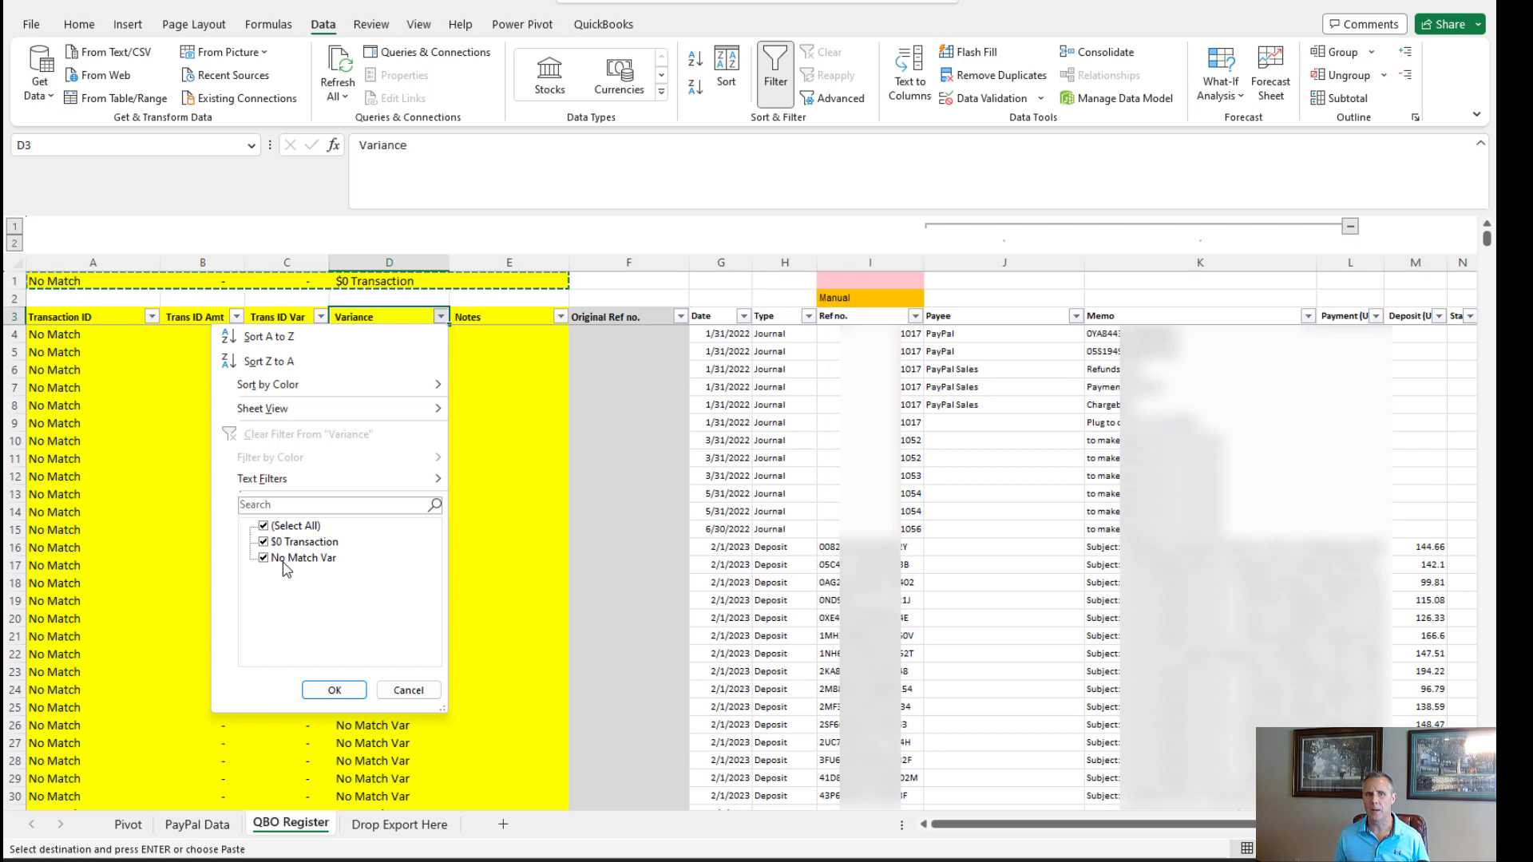
left_click(409, 690)
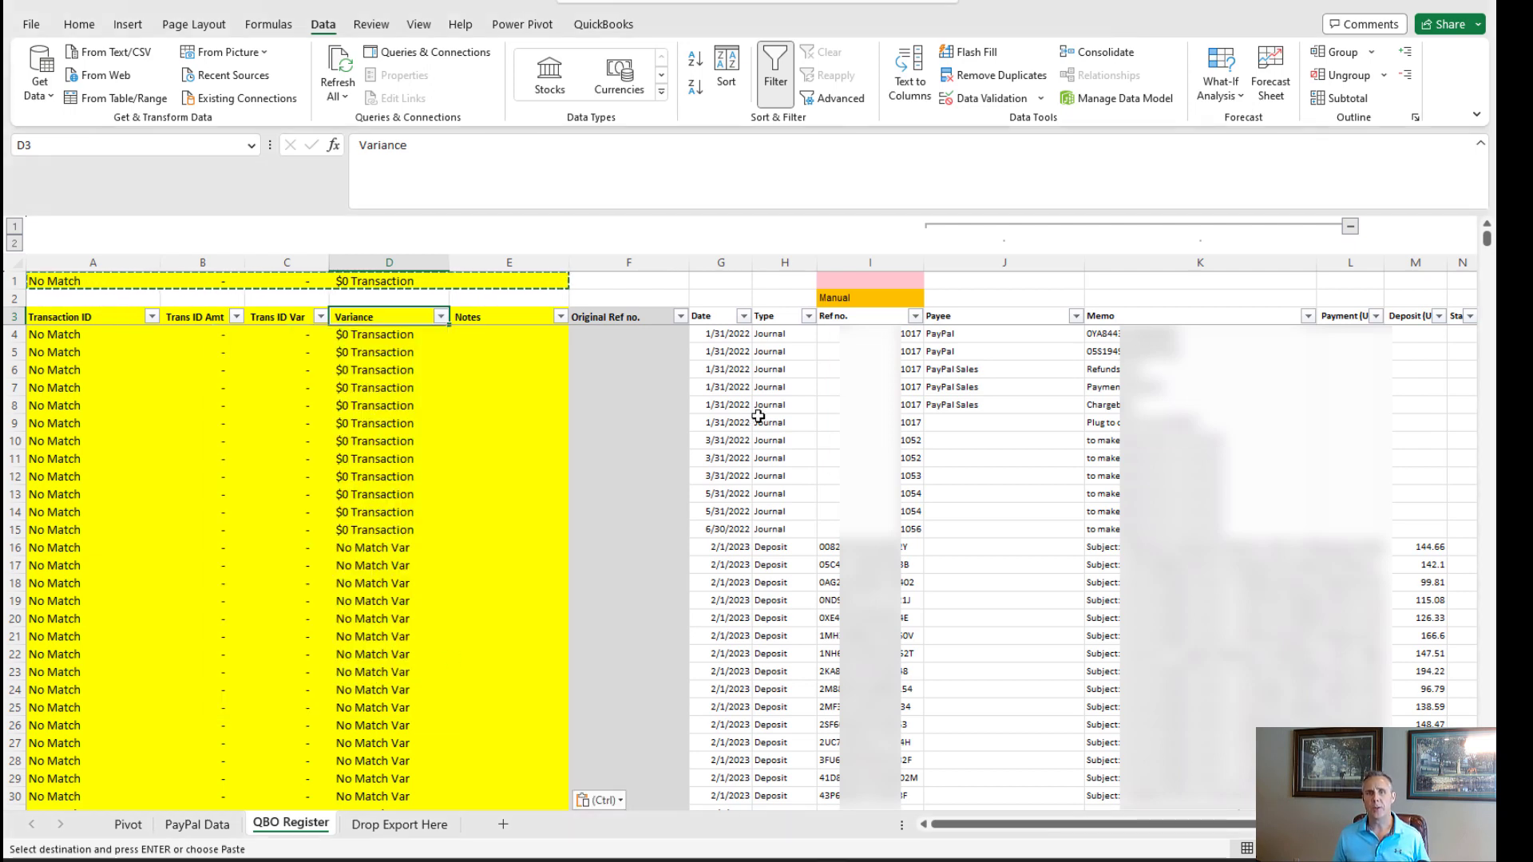
Step: Copy all the Ref no. values from I4 down to row 1430 and paste them into the Original Ref no. column
left_click(853, 334)
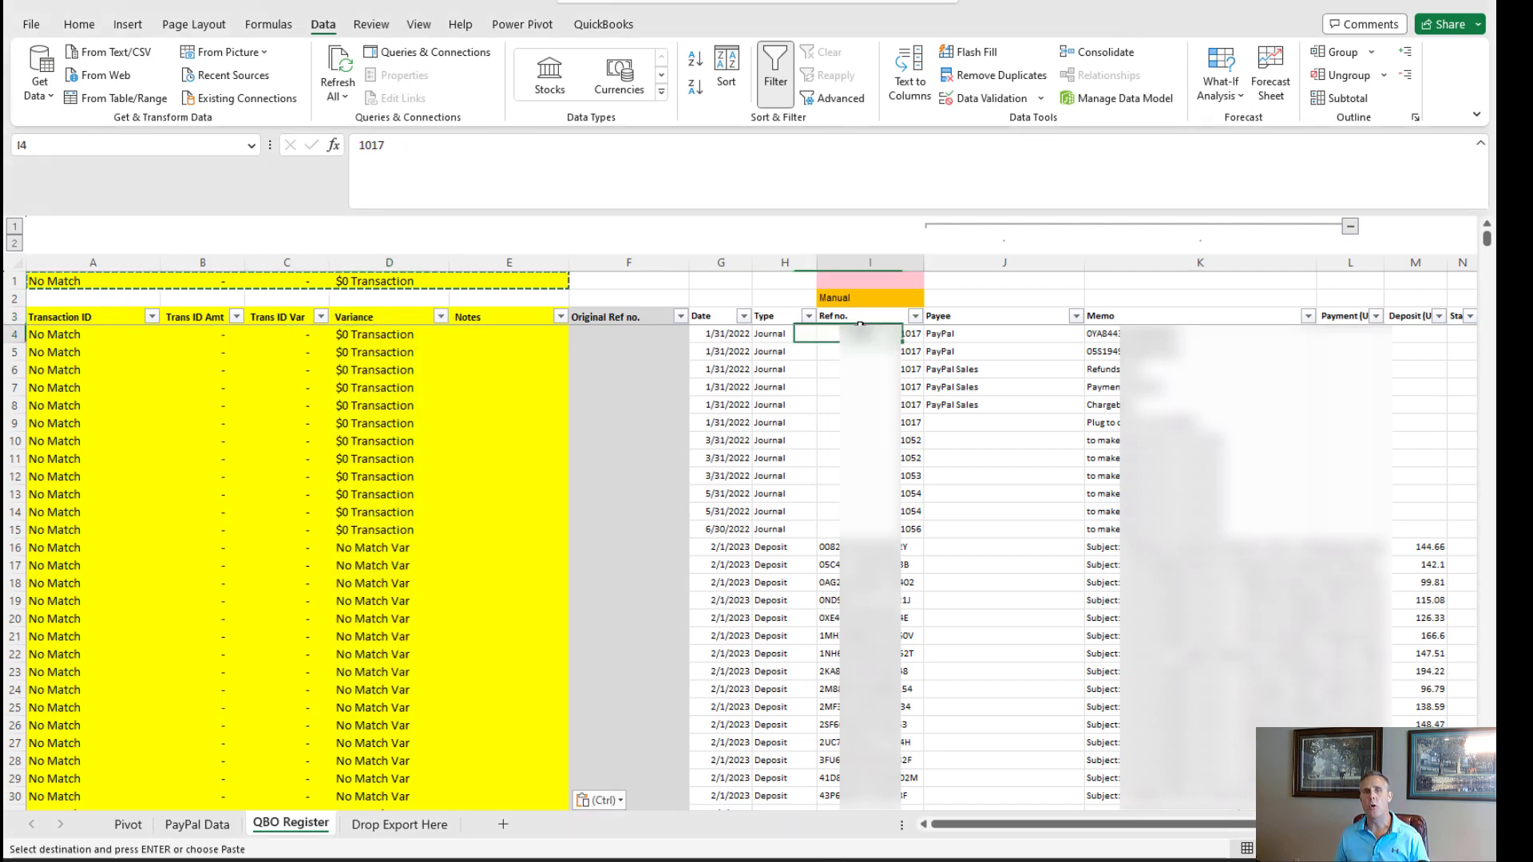
key("ctrl+shift+End")
key("shift+Left")
key("shift+Left")
key("shift+Left")
key("shift+Left")
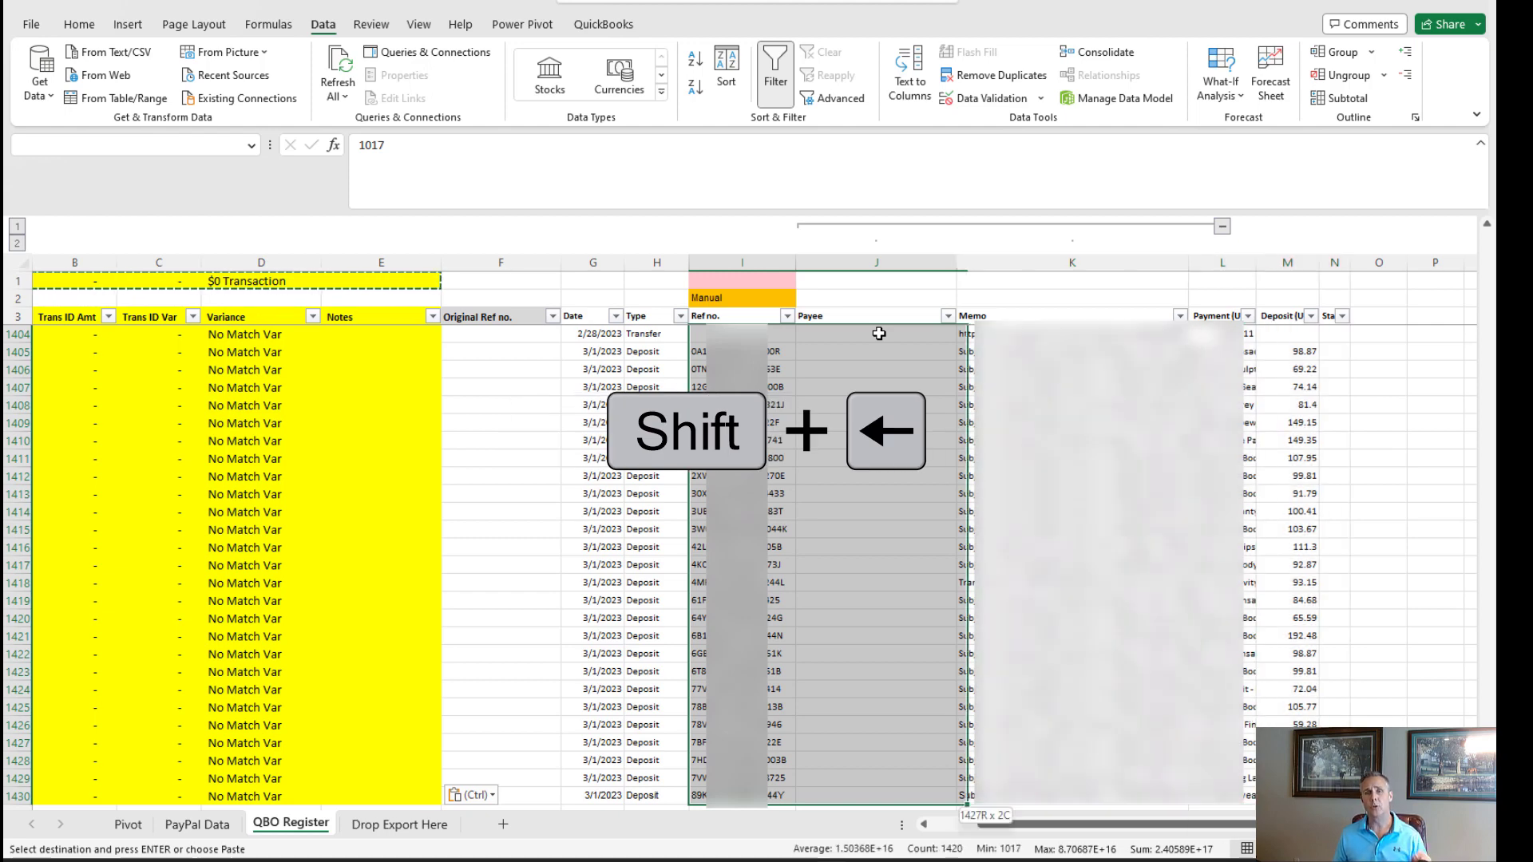
key("shift+Left")
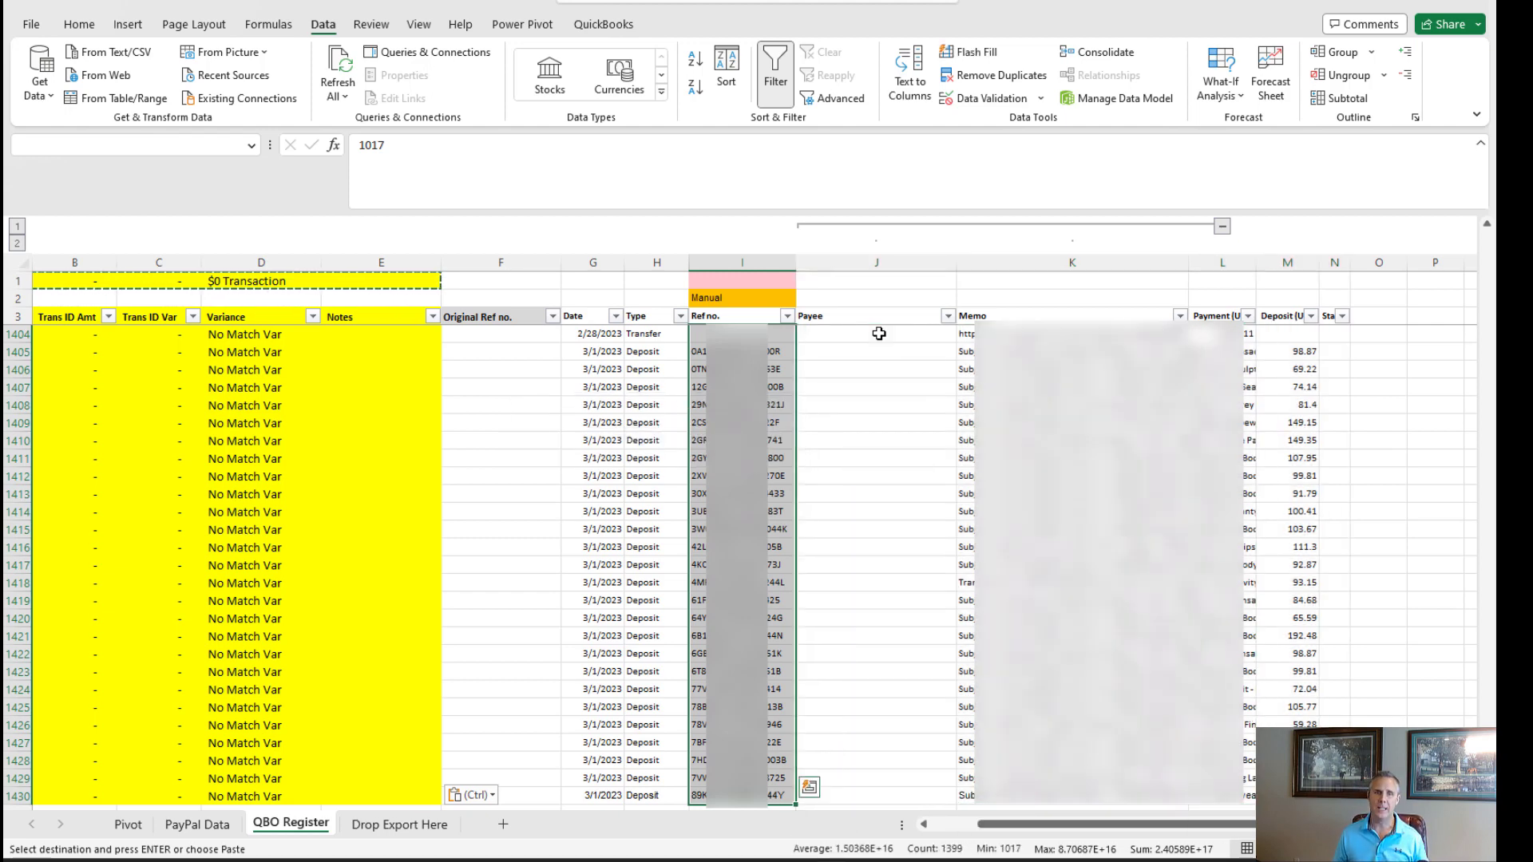
key("ctrl+c")
key("Left")
key("Left")
key("Left")
key("ctrl+v")
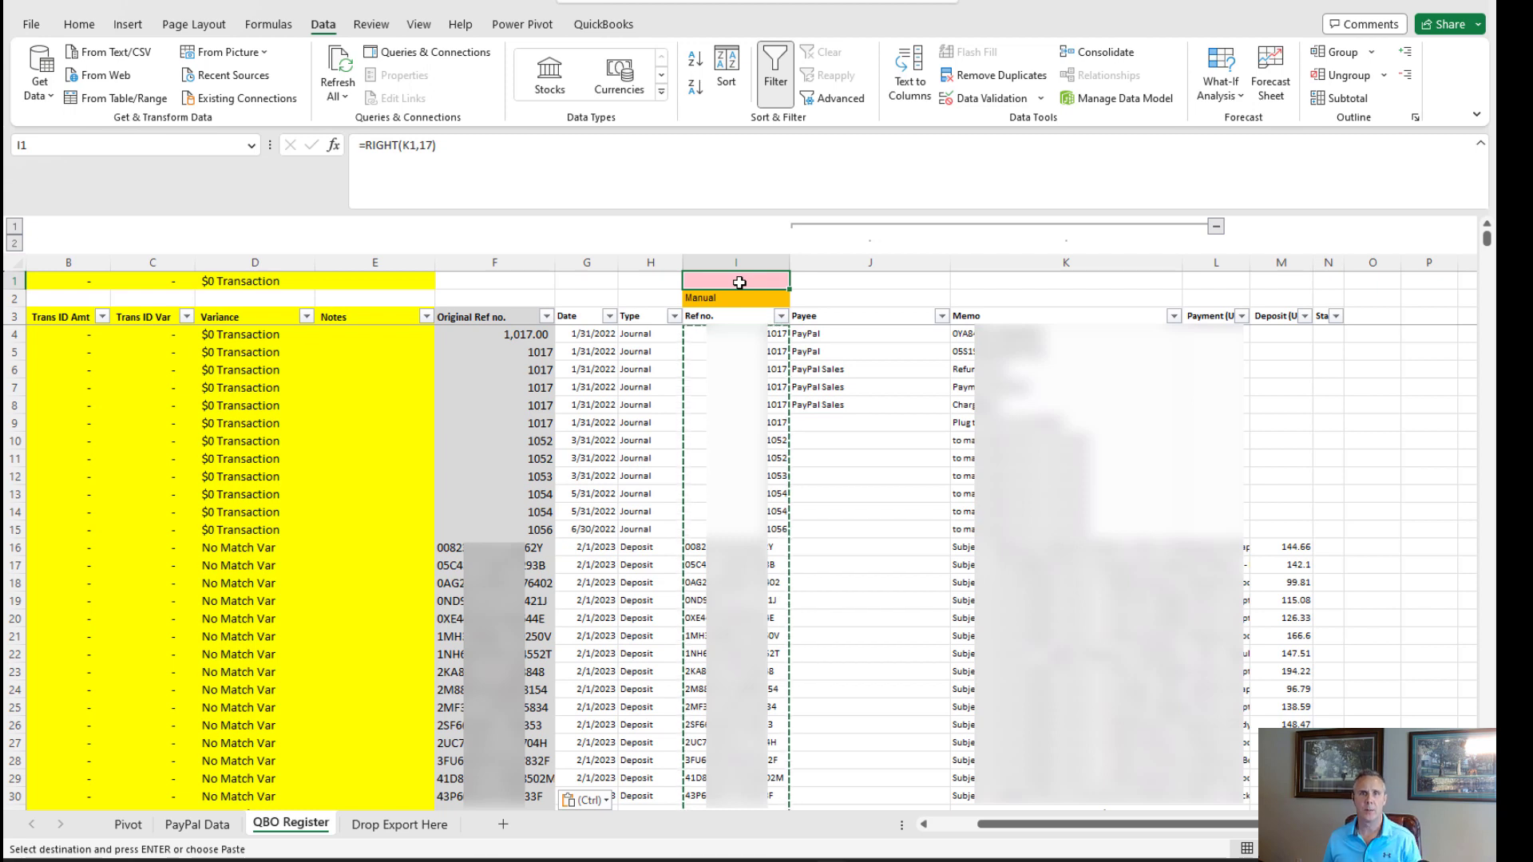
Step: Filter the Memo column to the entries containing "http"
left_click(1174, 316)
left_click(1032, 506)
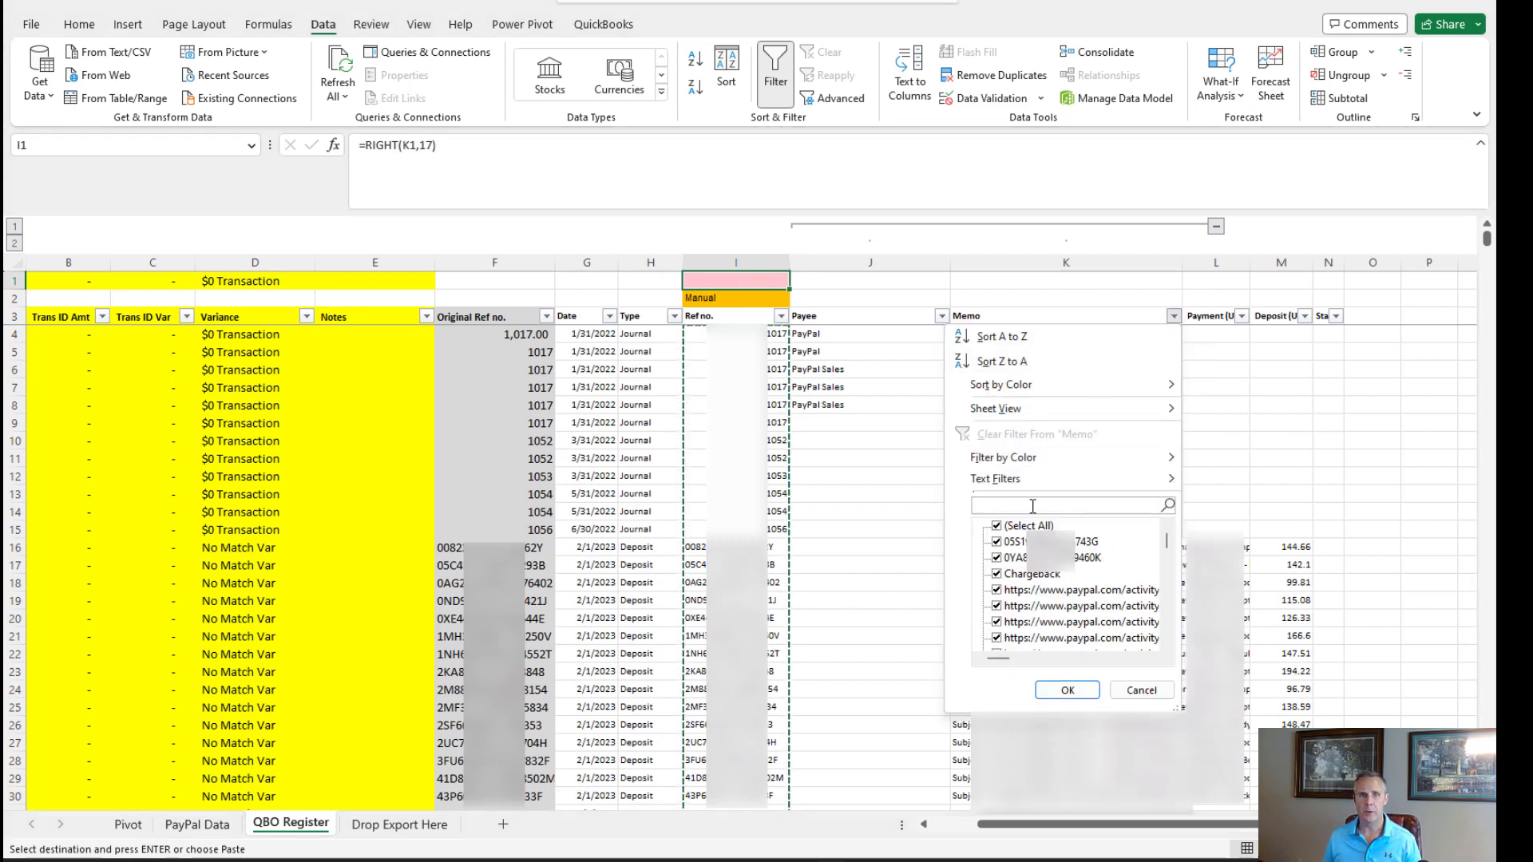
type("http")
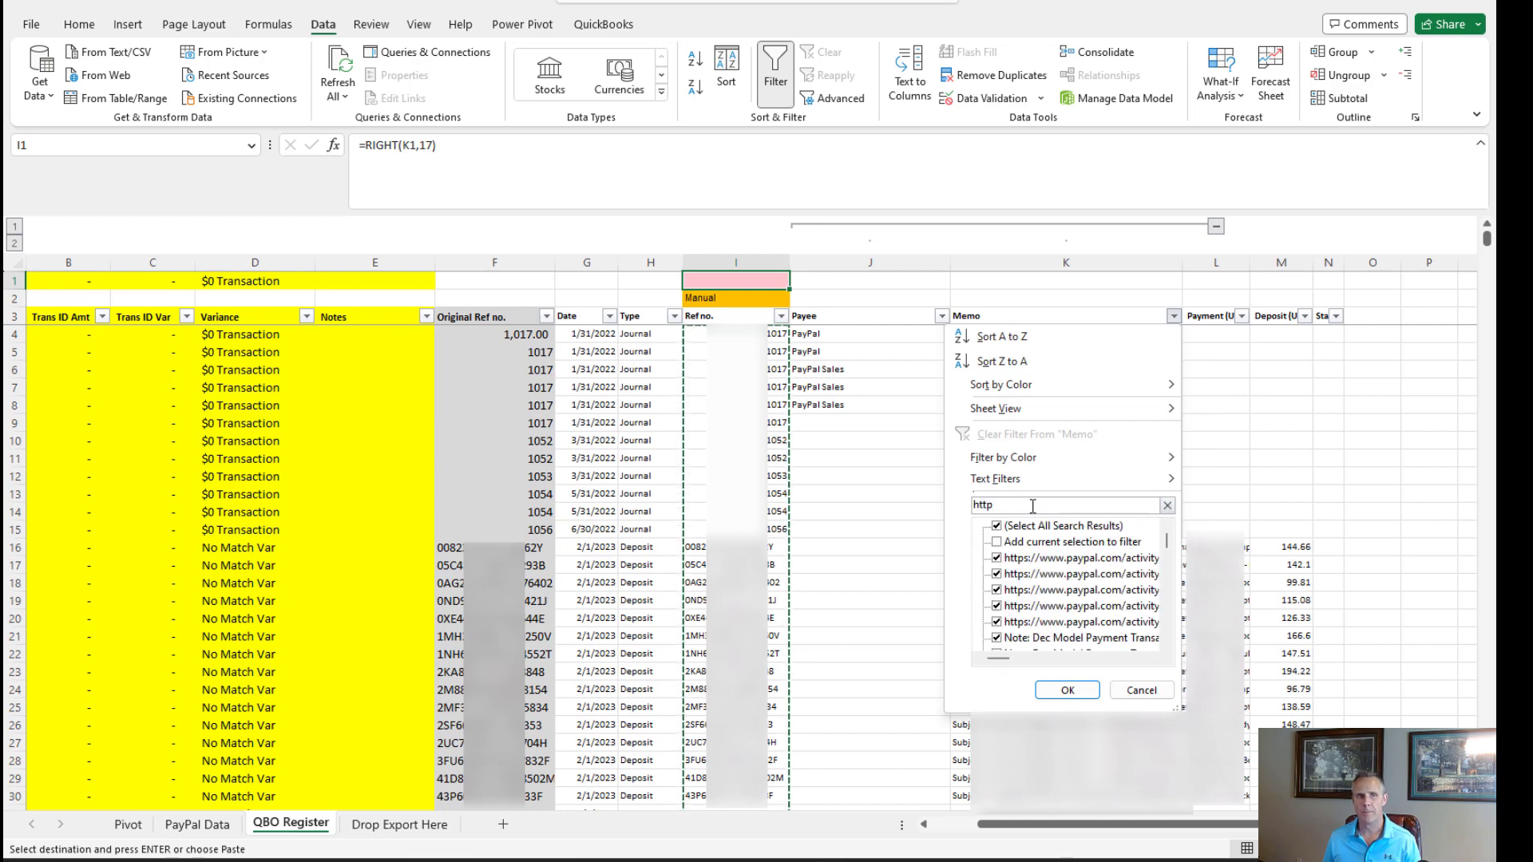
left_click(1066, 691)
Step: Compare the transaction ID at the end of the memo link in K16 with the reference number in I16
left_click(966, 335)
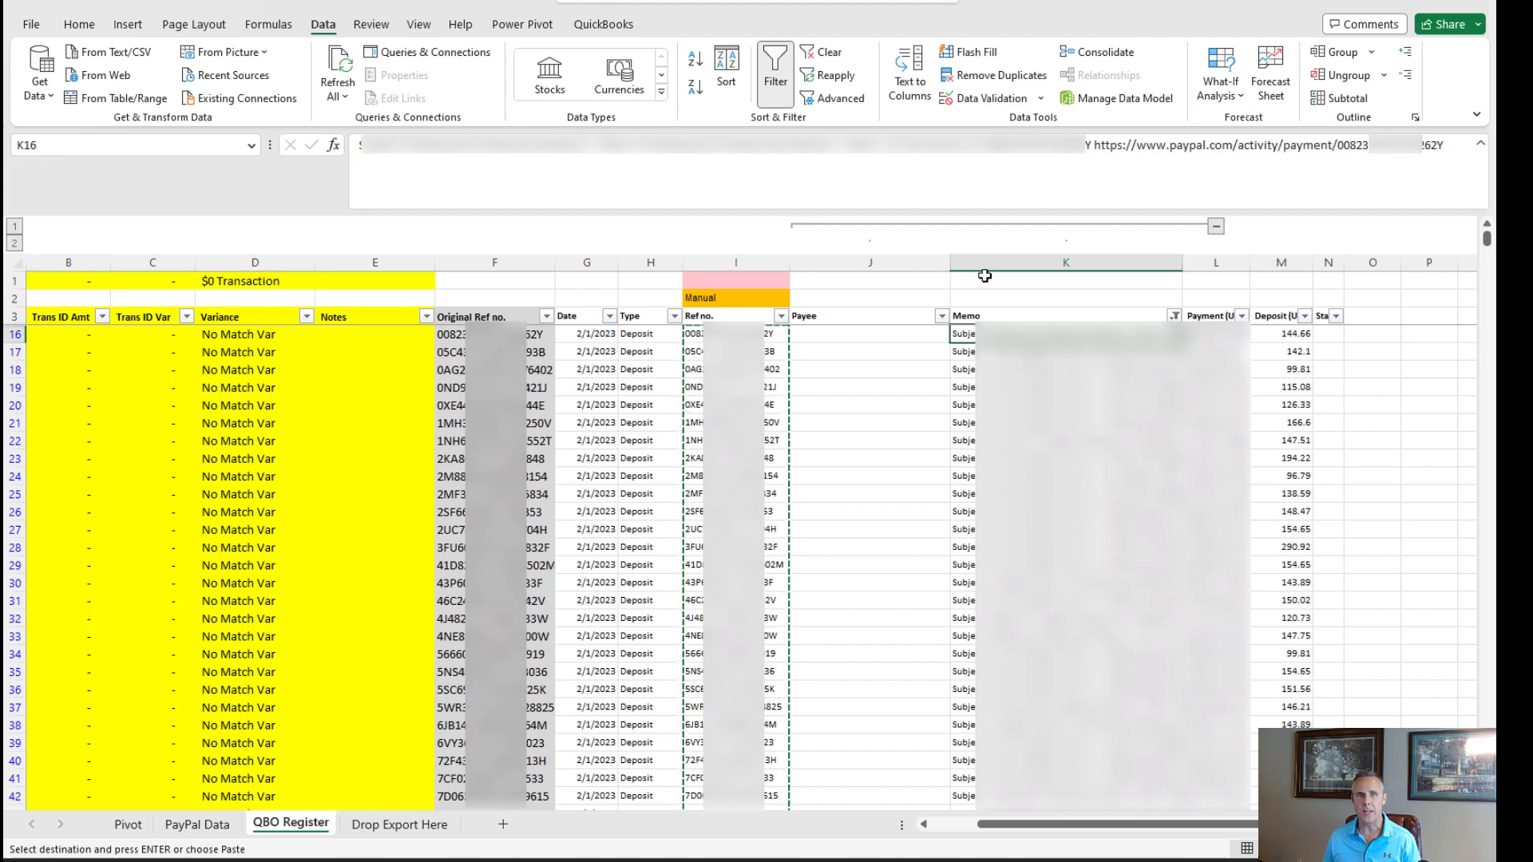
left_click_drag(1338, 144, 1453, 141)
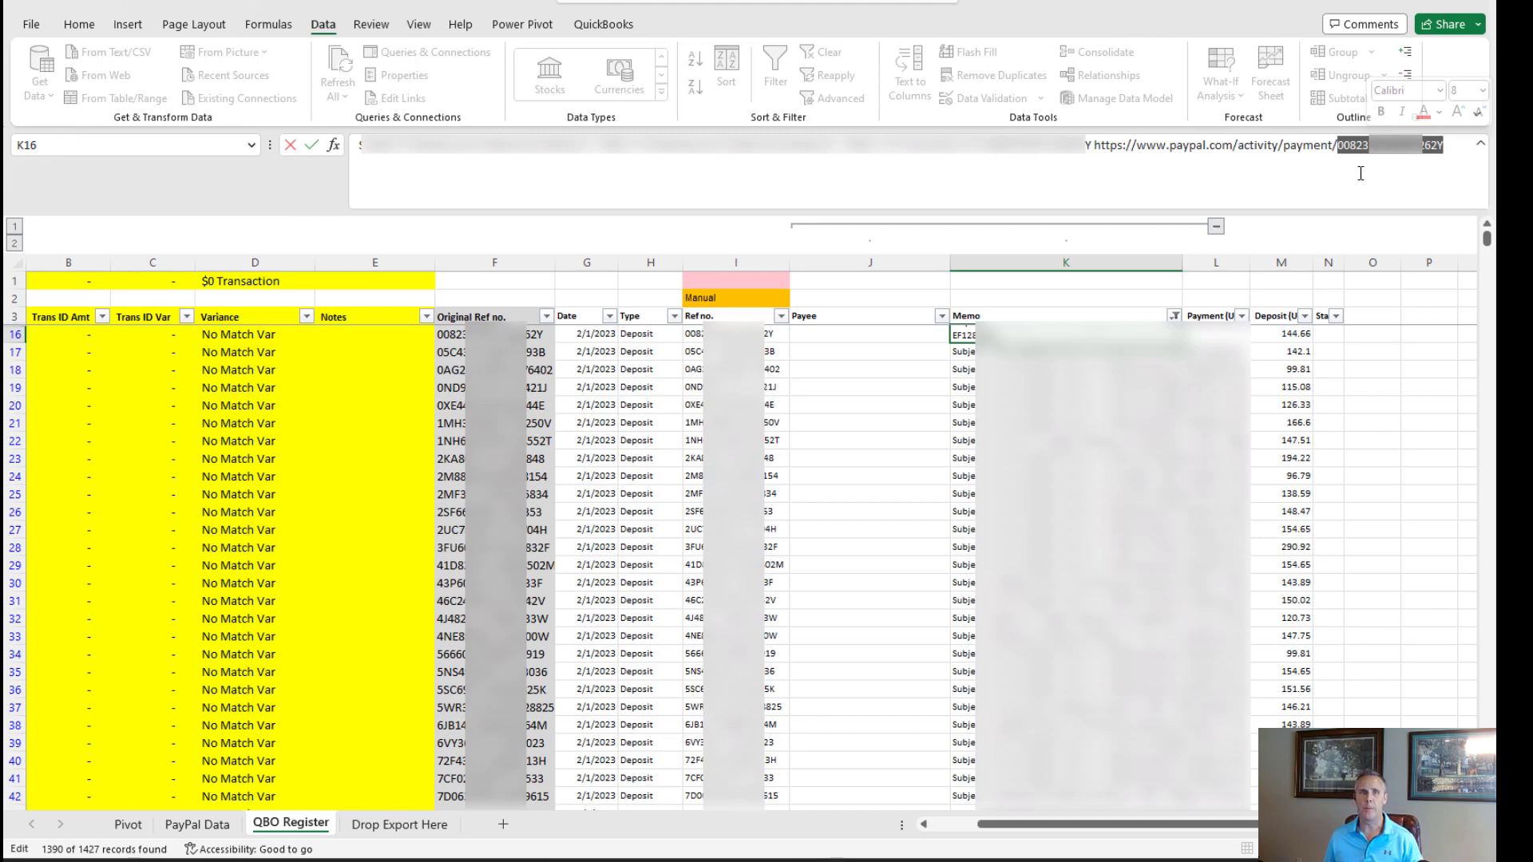
key("Escape")
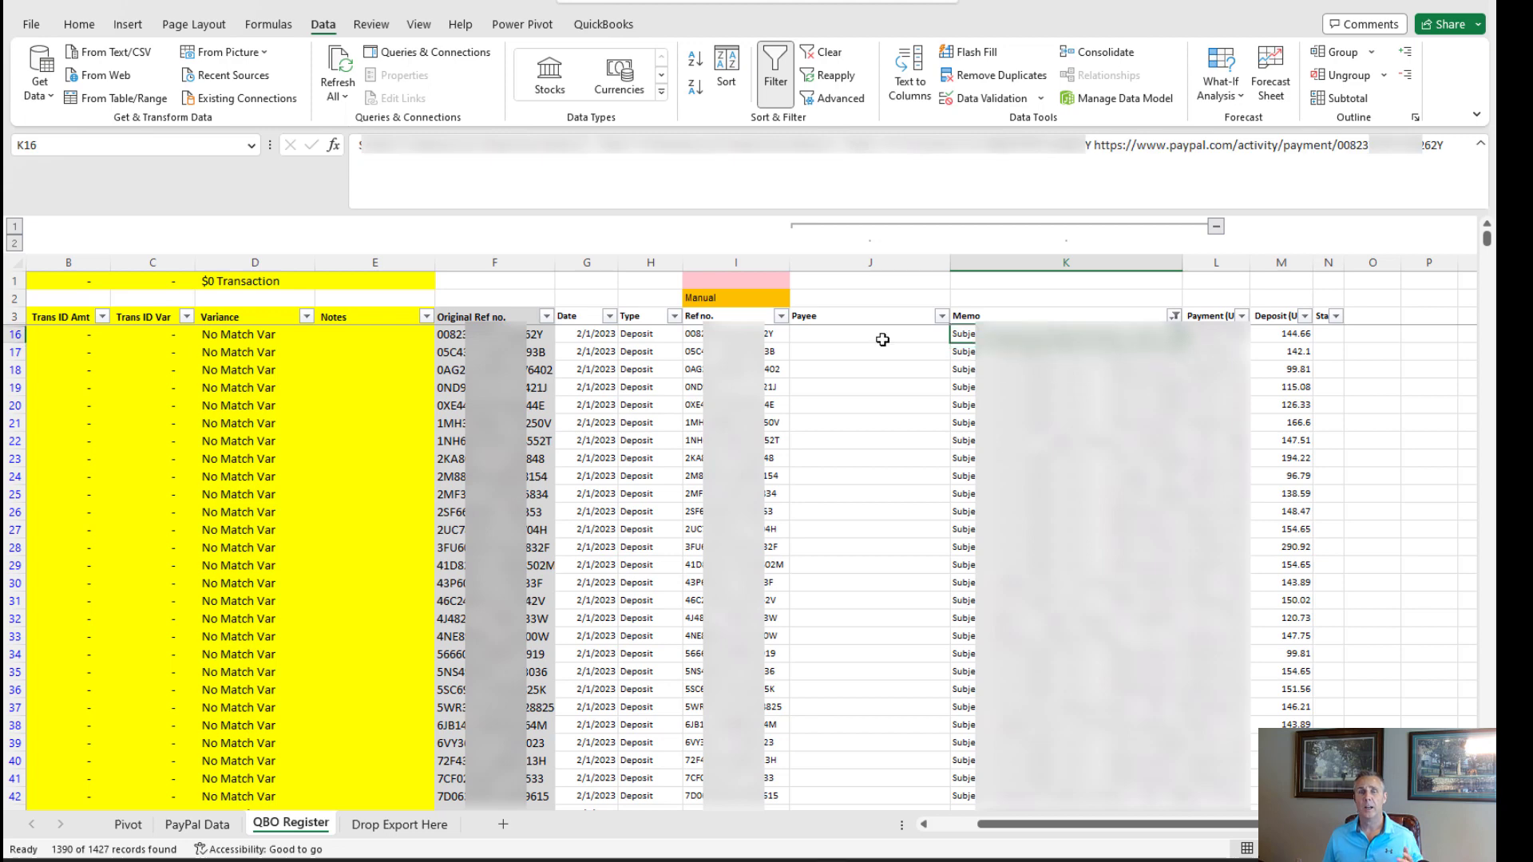
double_click(728, 334)
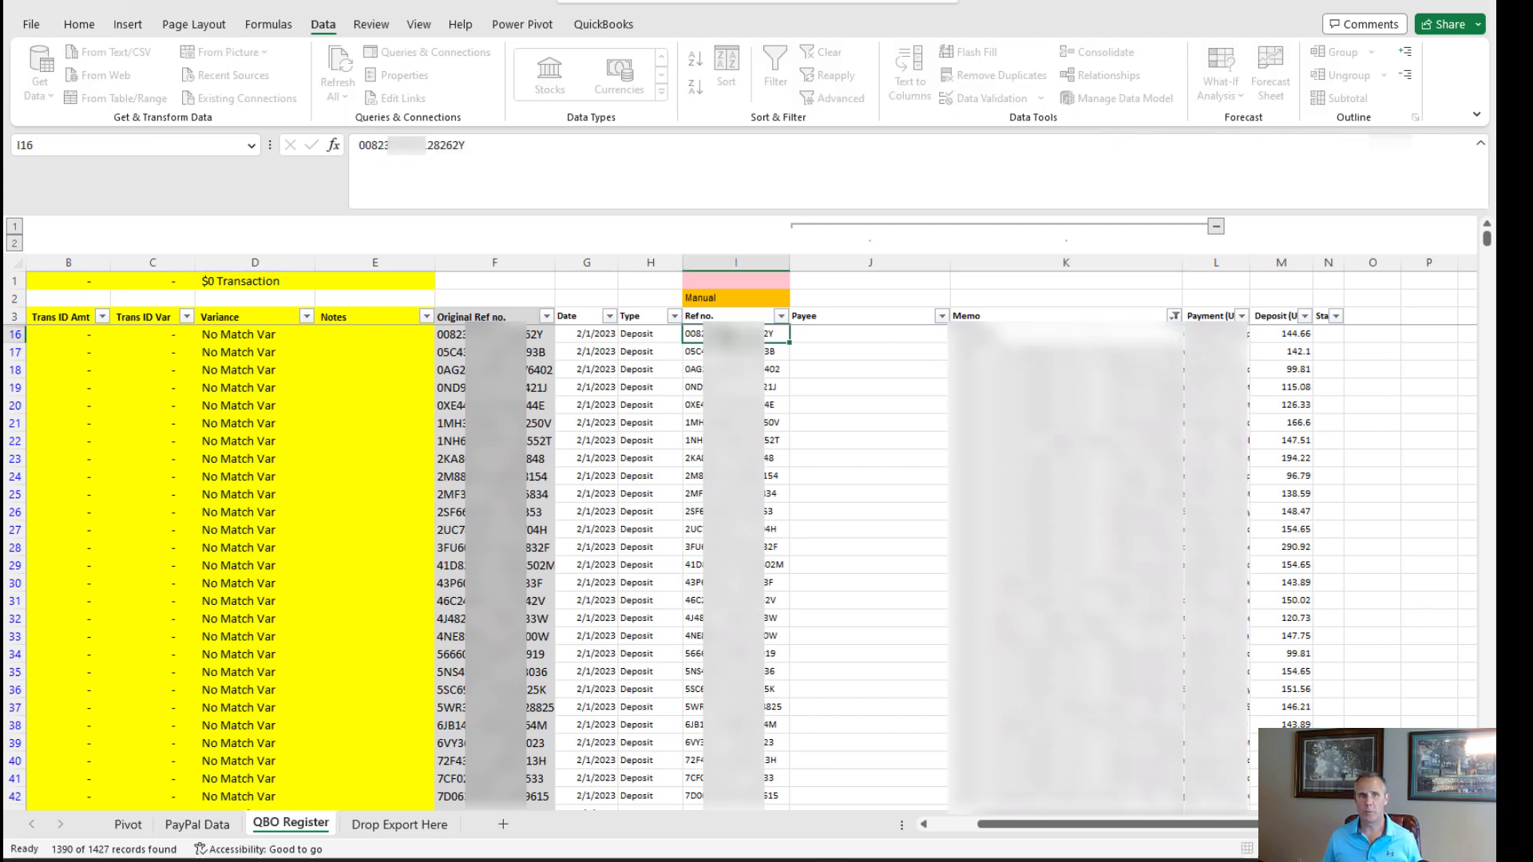
key("Escape")
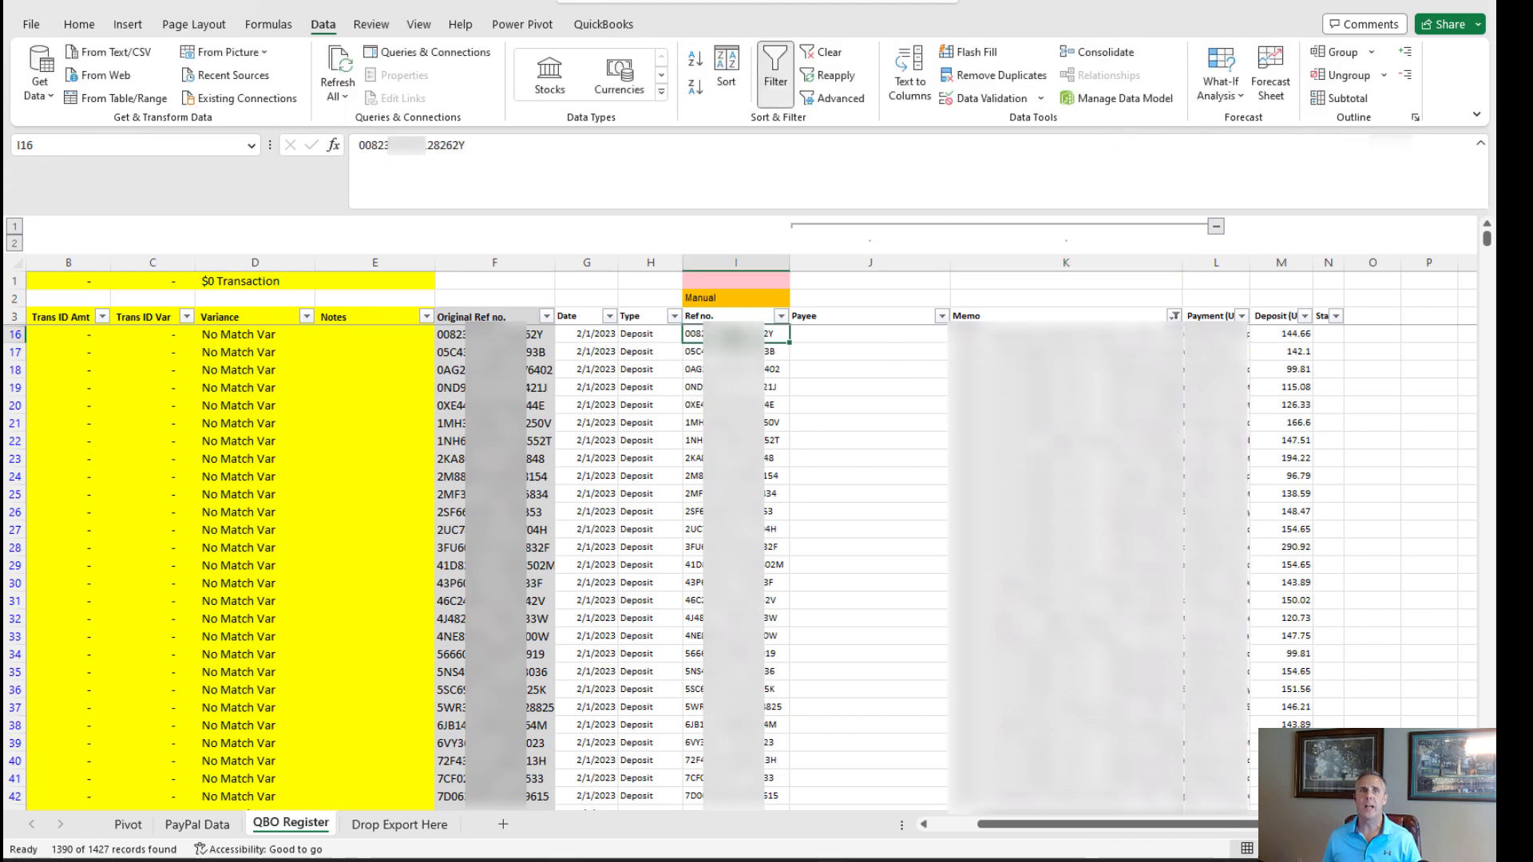
Step: Filter the Ref no. column to show only blank entries
left_click(782, 317)
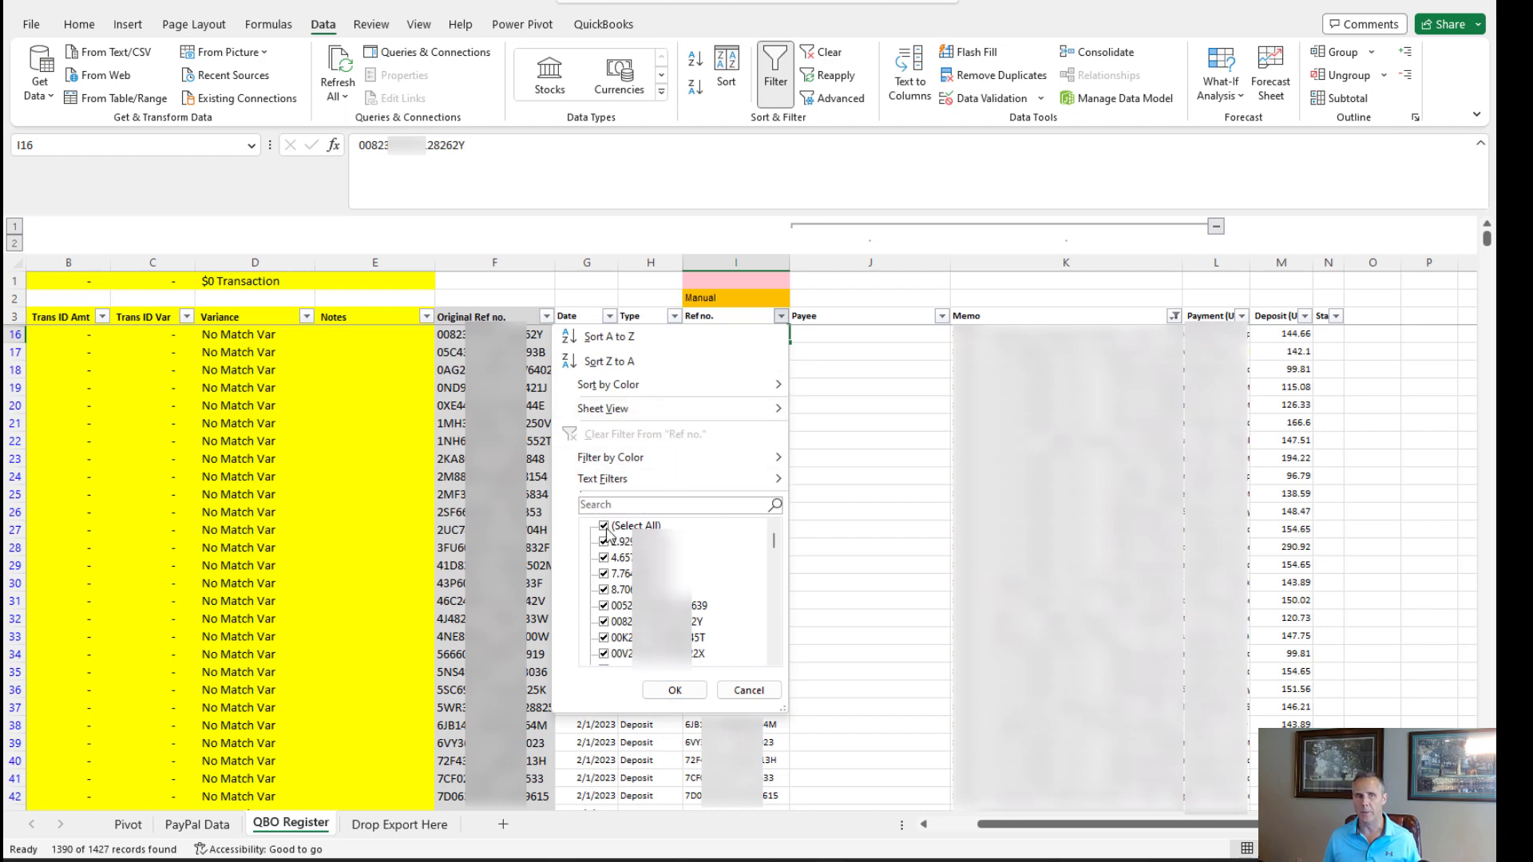
left_click(604, 526)
left_click_drag(778, 543, 769, 658)
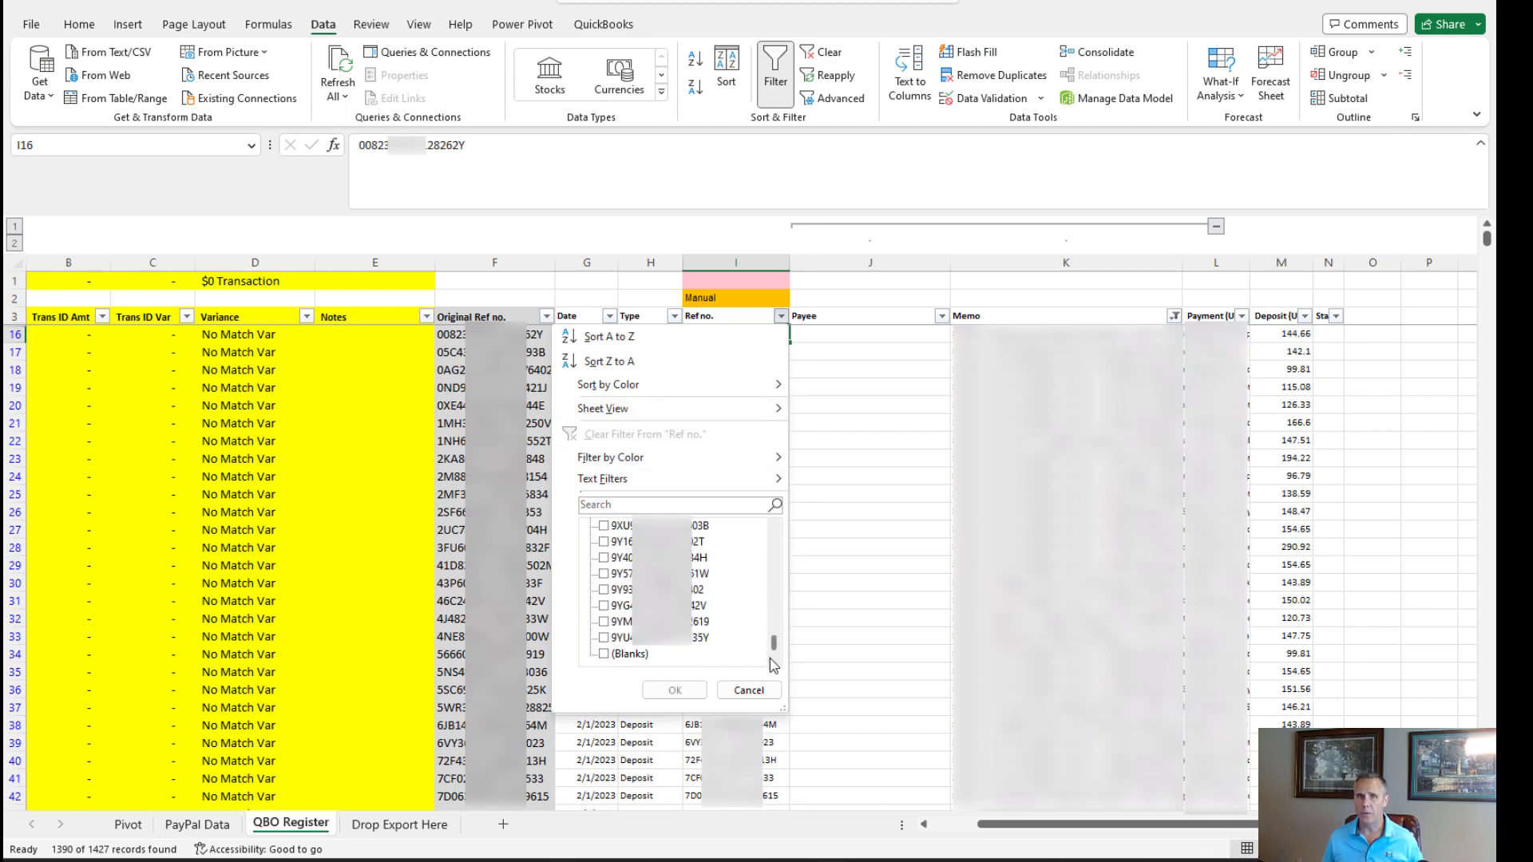
left_click(604, 654)
left_click(675, 690)
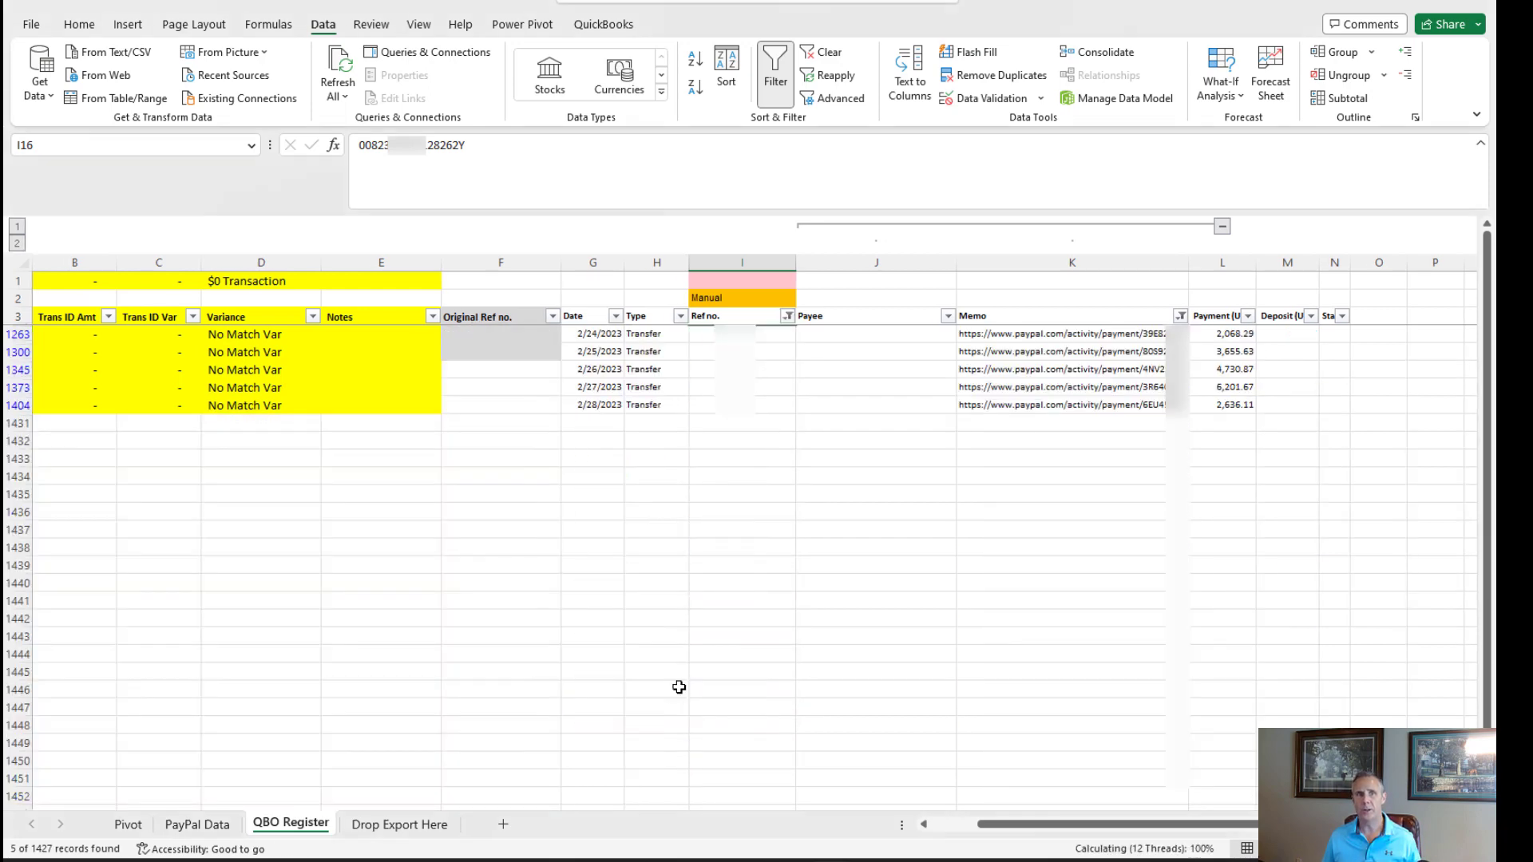
Step: Copy the =RIGHT(K1,17) formula from I1 into each blank Ref no. cell in filtered rows 1263 through 1404
left_click(760, 282)
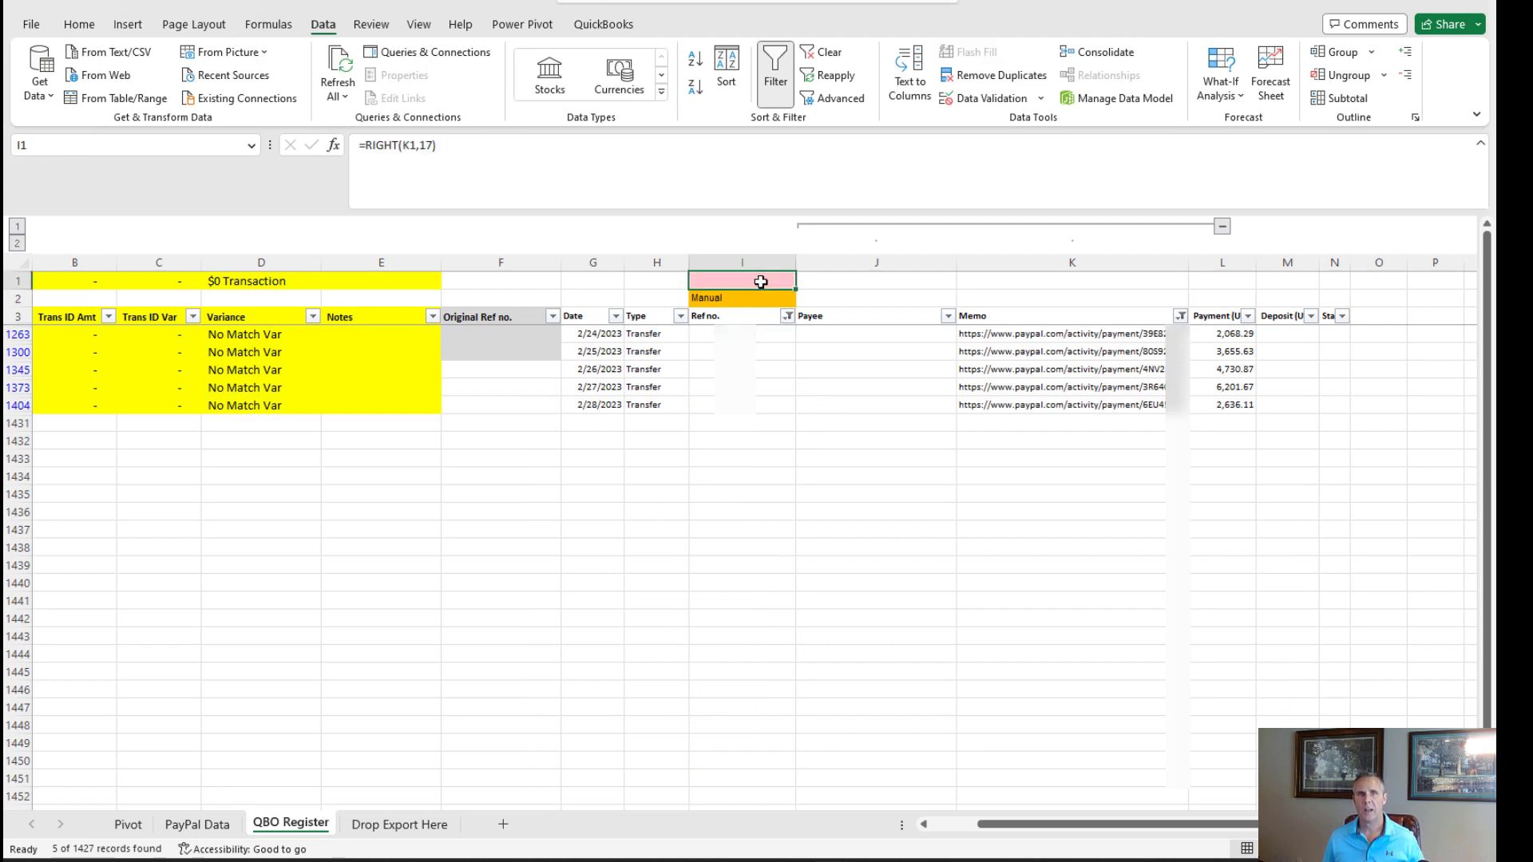
key("ctrl+c")
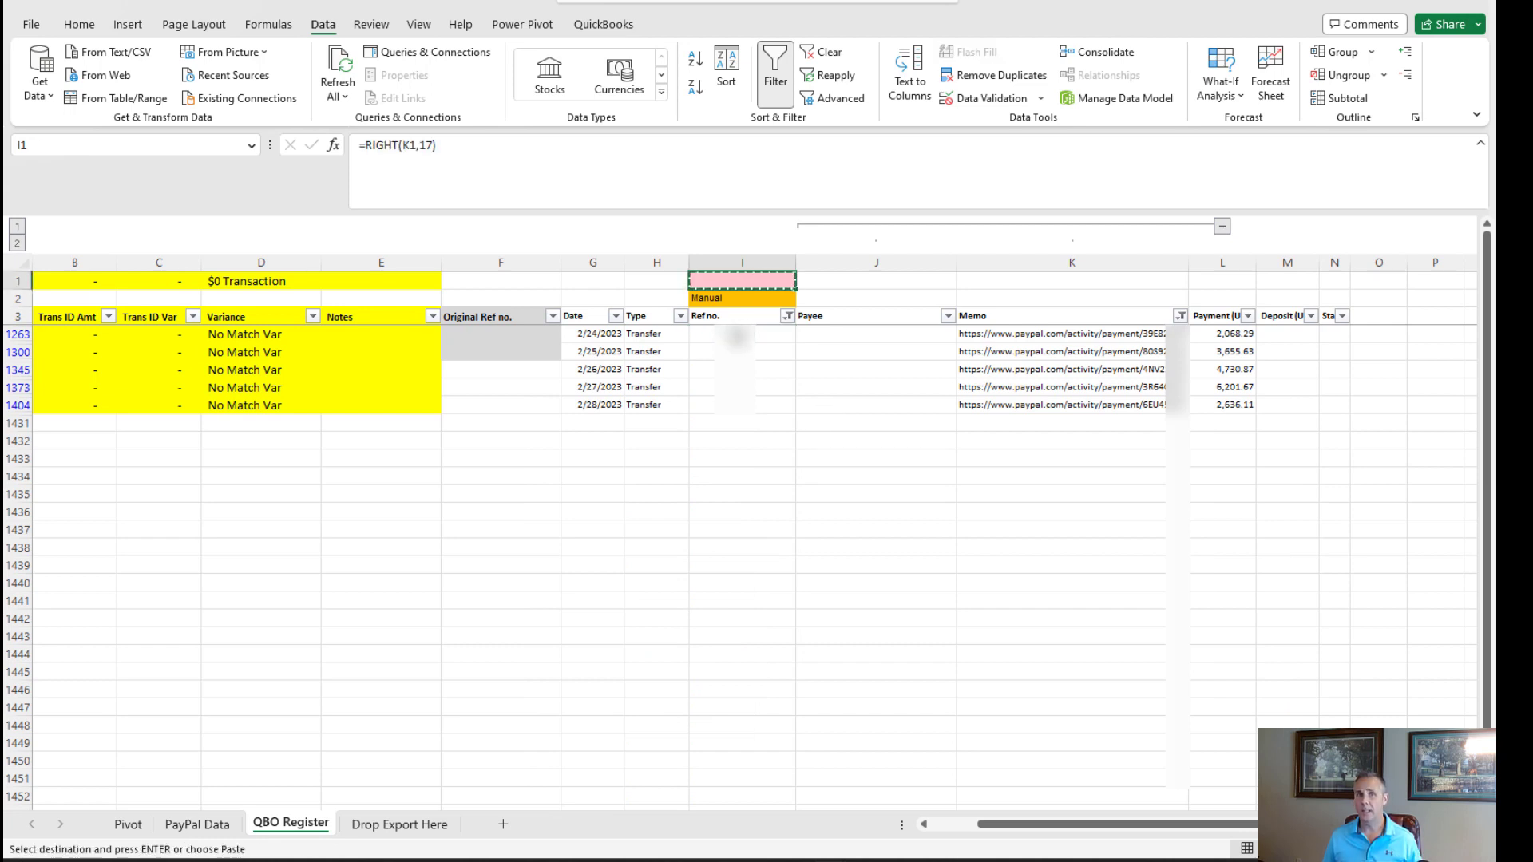
left_click(735, 334)
key("ctrl+v")
key("Down")
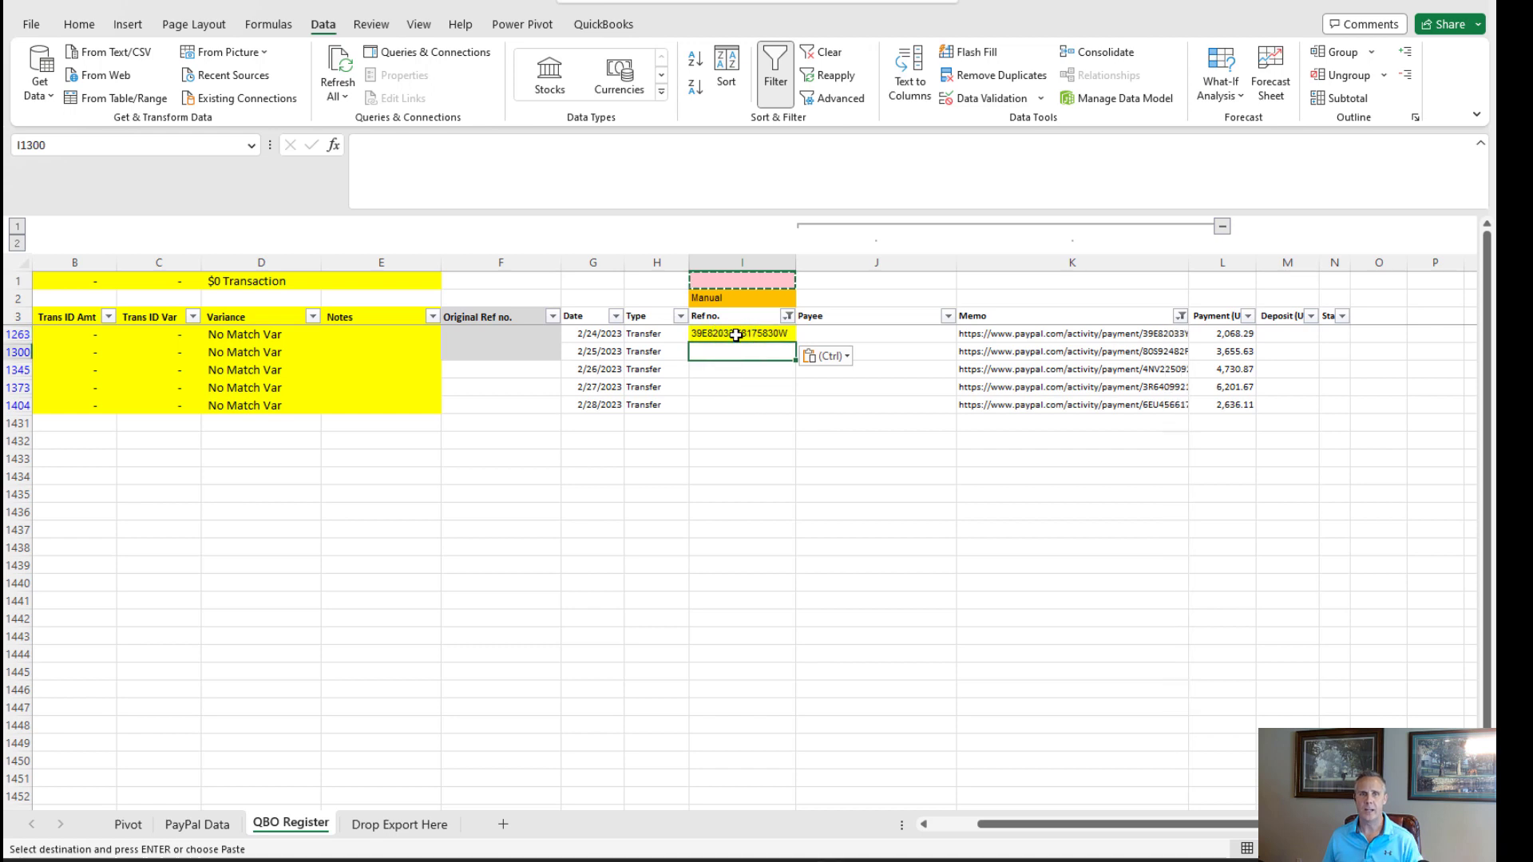
key("ctrl+v")
key("Down")
key("ctrl+v")
key("Down")
key("ctrl+v")
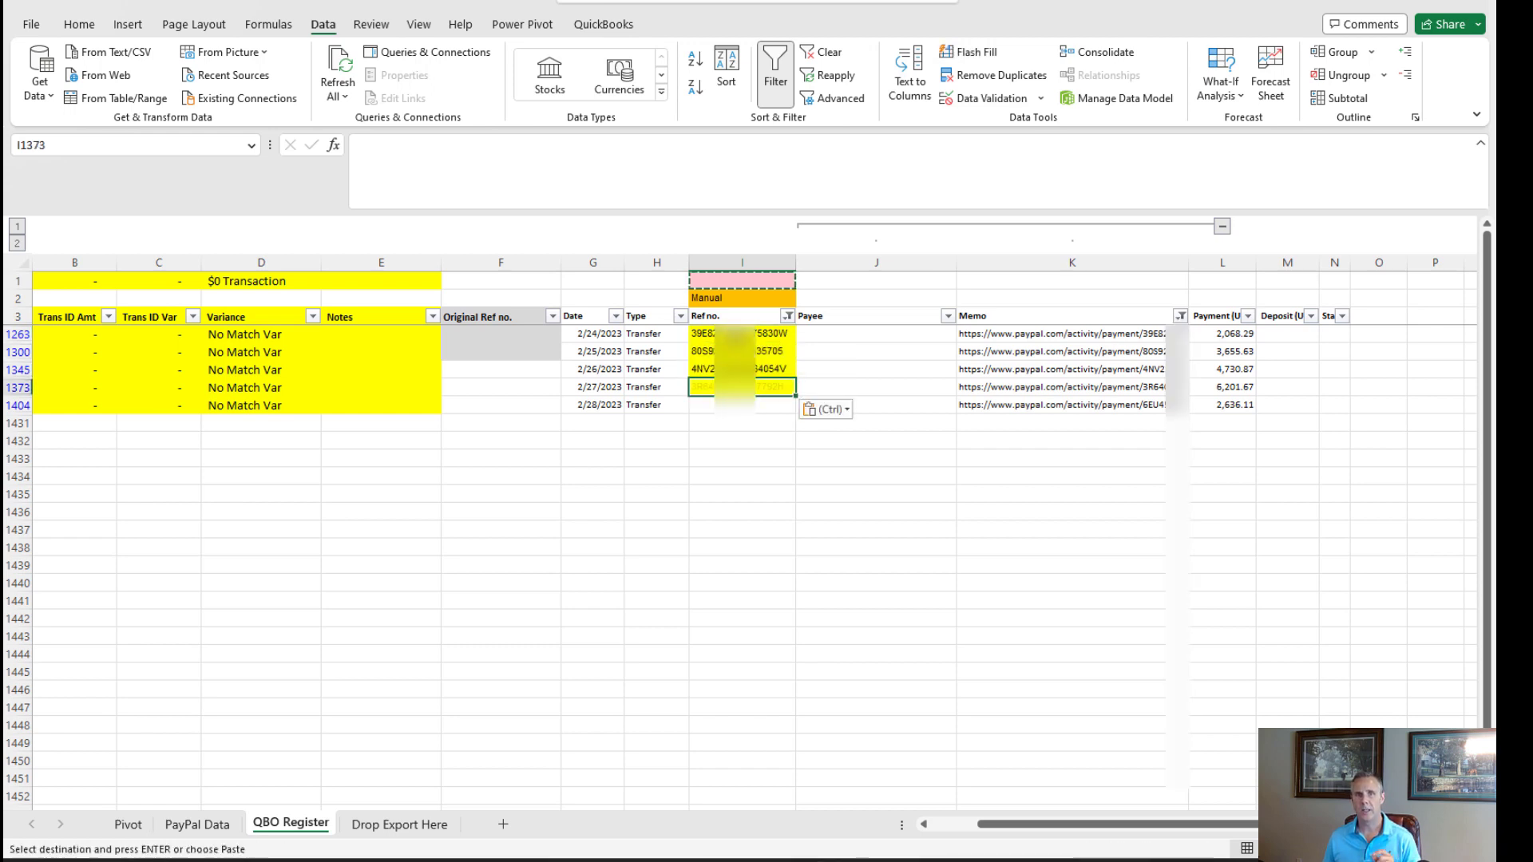
key("Down")
key("ctrl+v")
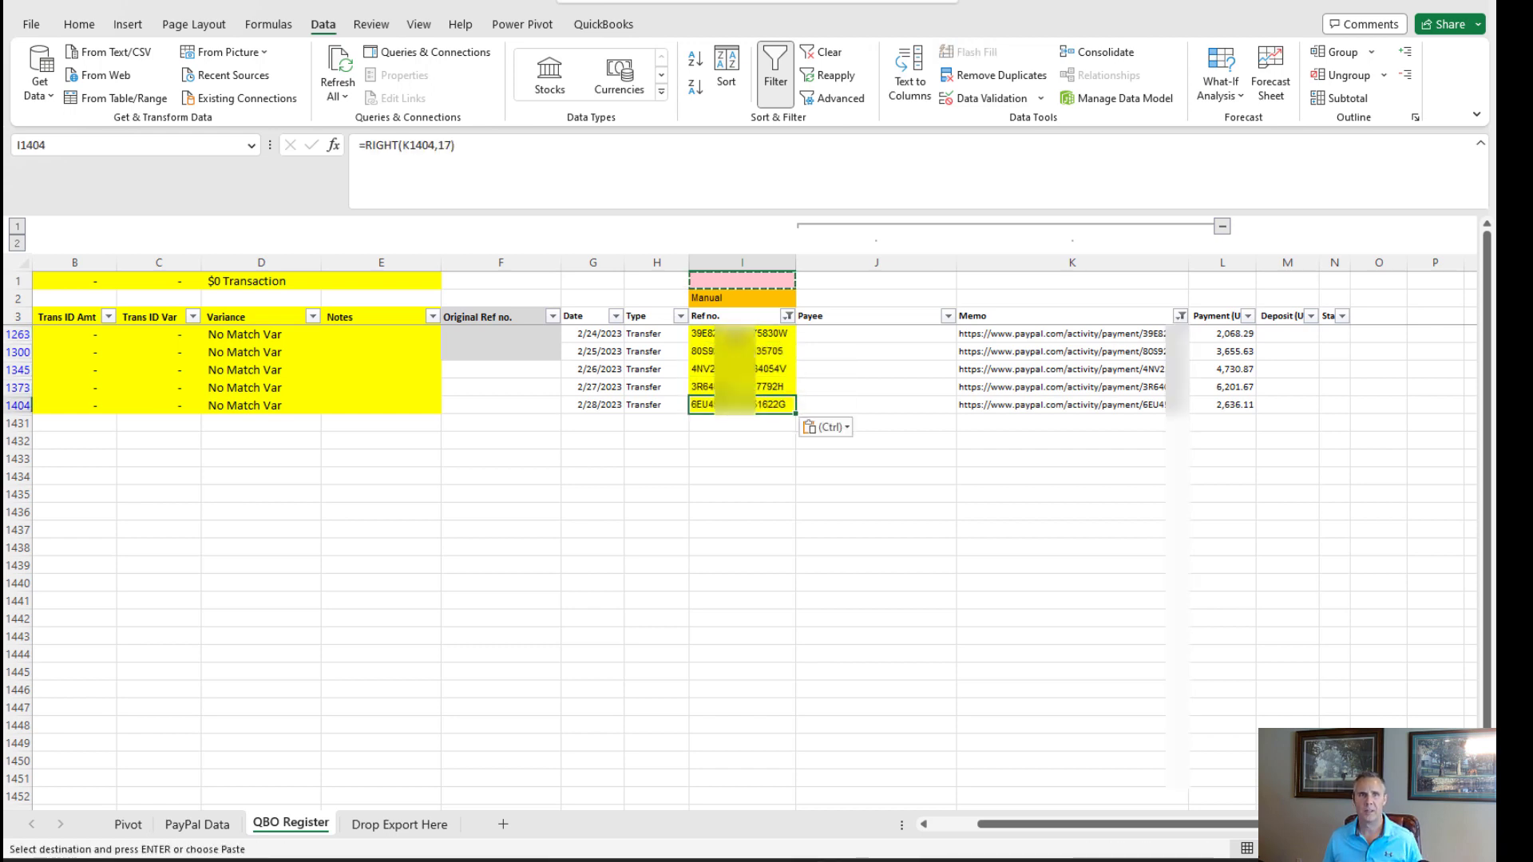
Step: Compare the transaction ID ending the memo link in K1263 with the extracted reference number in I1263
key("Up")
key("Up")
key("Up")
key("Up")
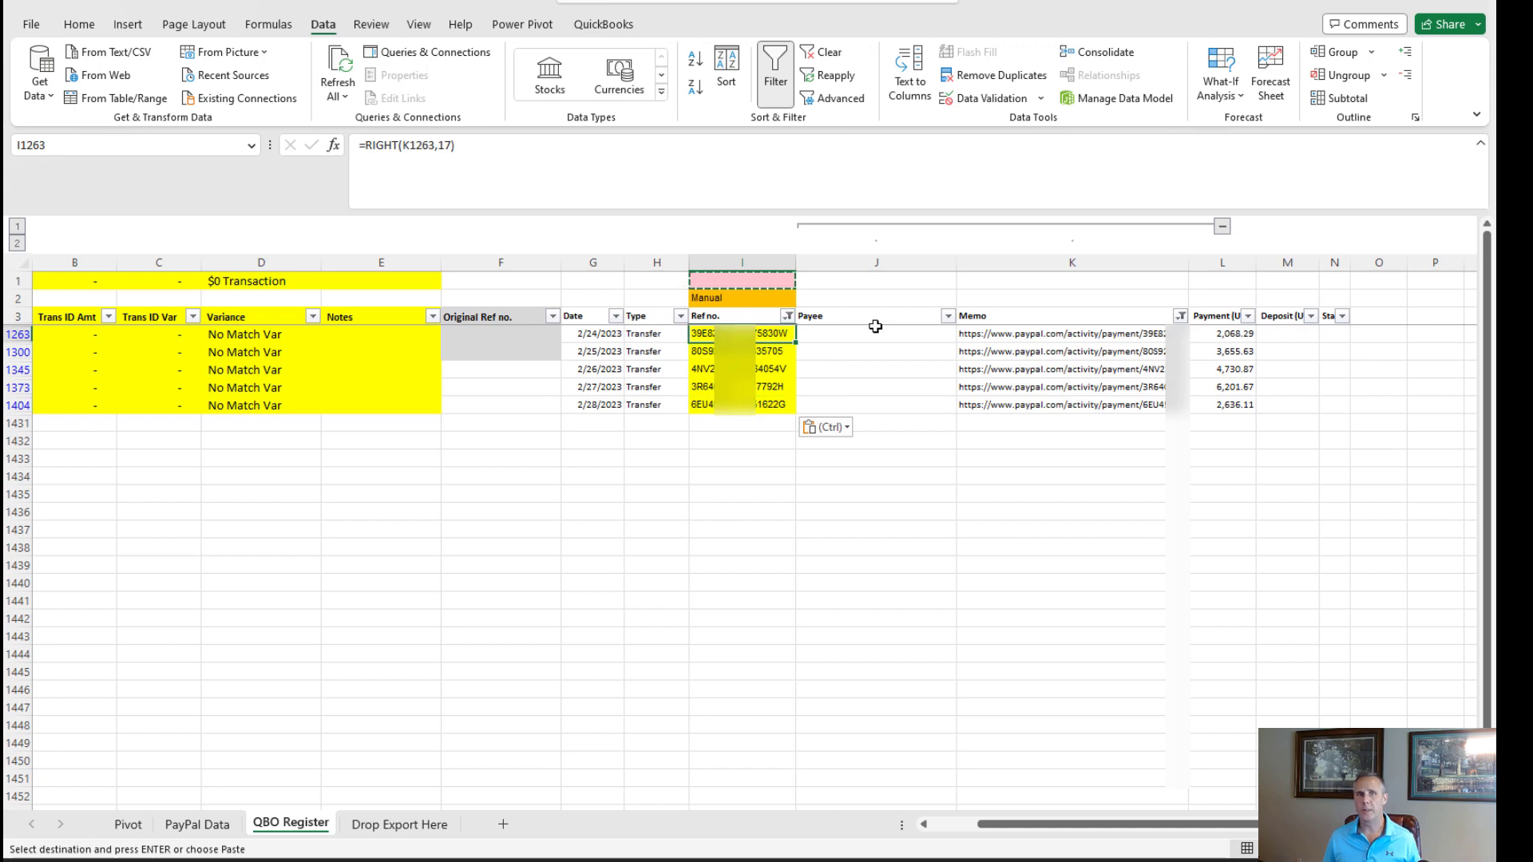
left_click(1046, 334)
left_click_drag(714, 145, 604, 145)
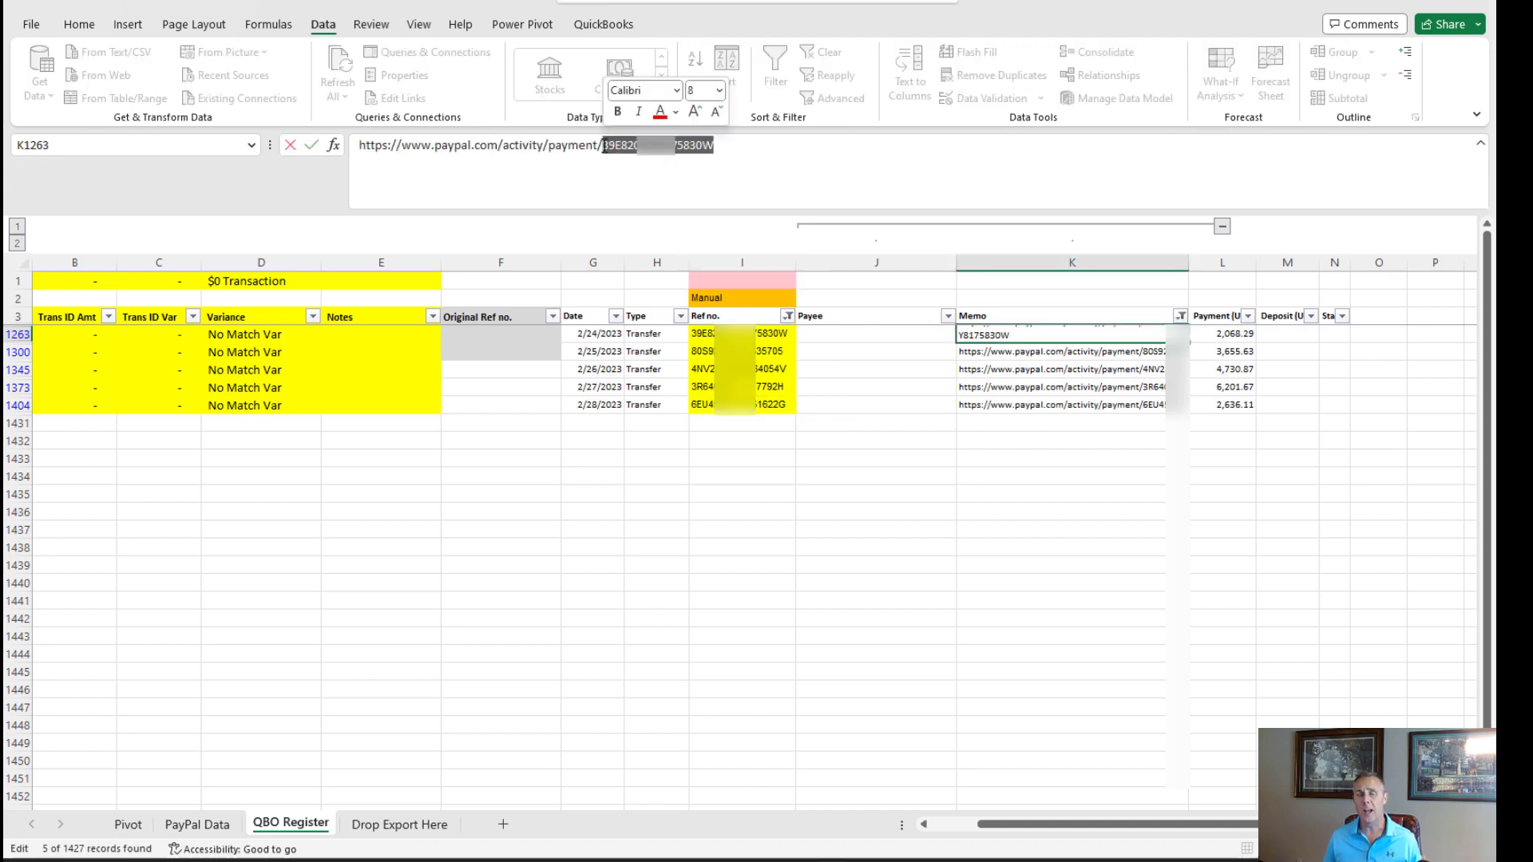
left_click(754, 145)
key("Return")
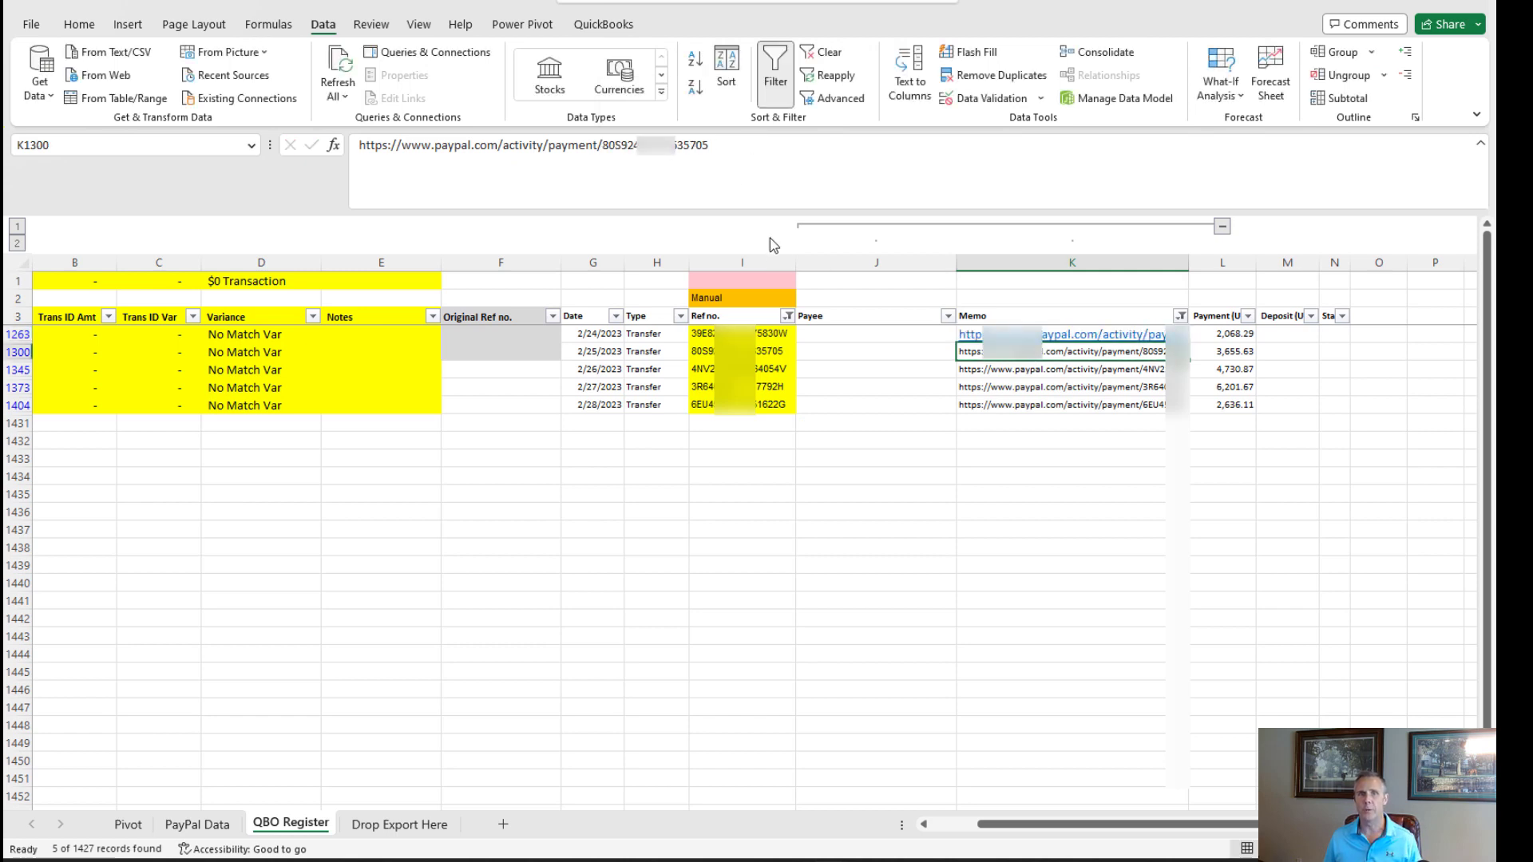
Step: Select all entries in the Ref no. and Memo filters to show every register row
left_click(788, 316)
left_click(610, 526)
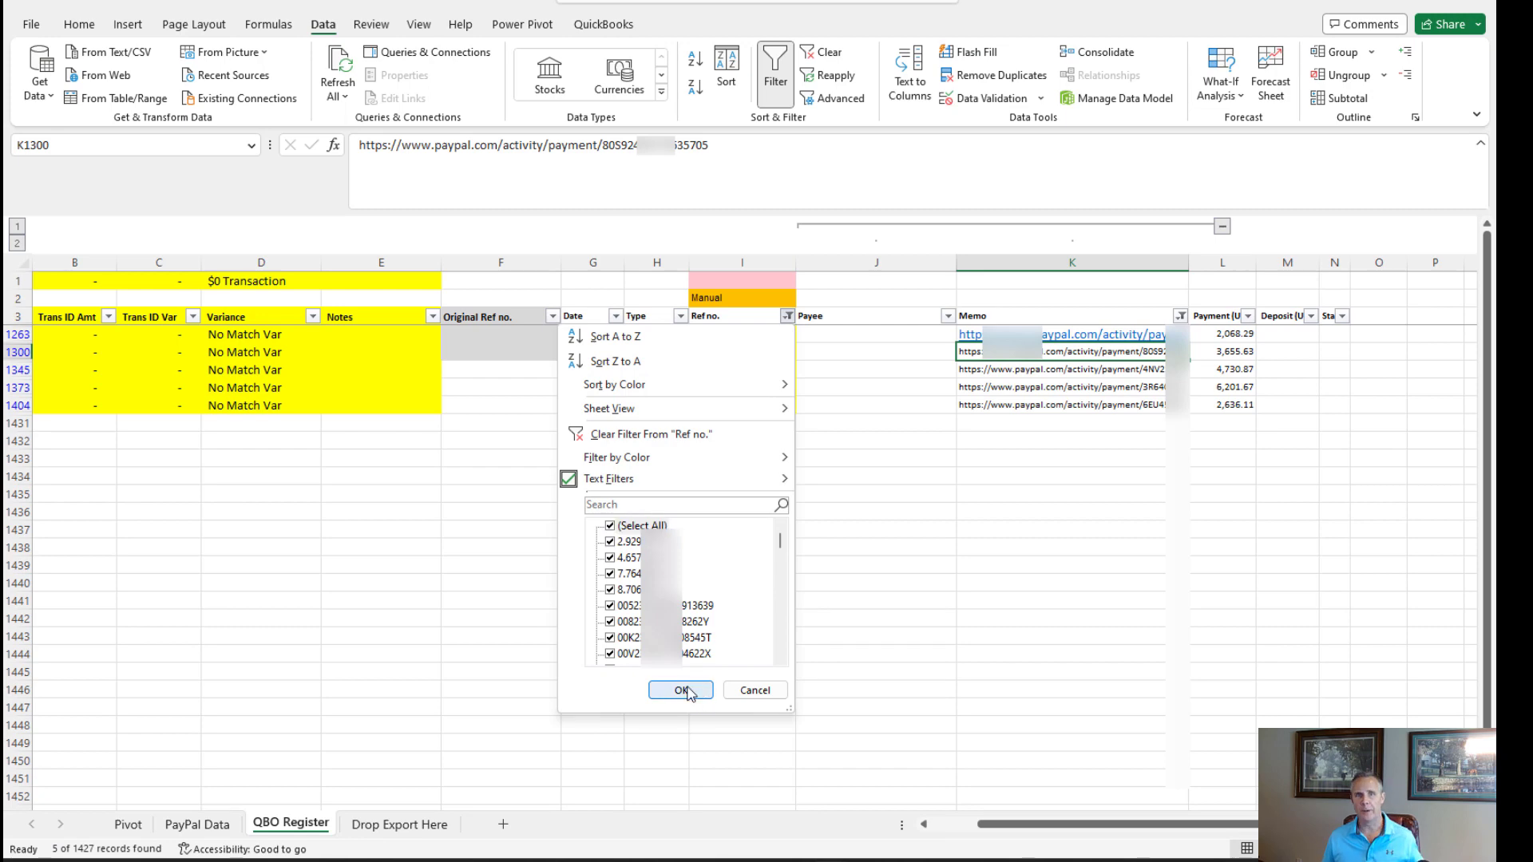
left_click(681, 690)
left_click(1180, 317)
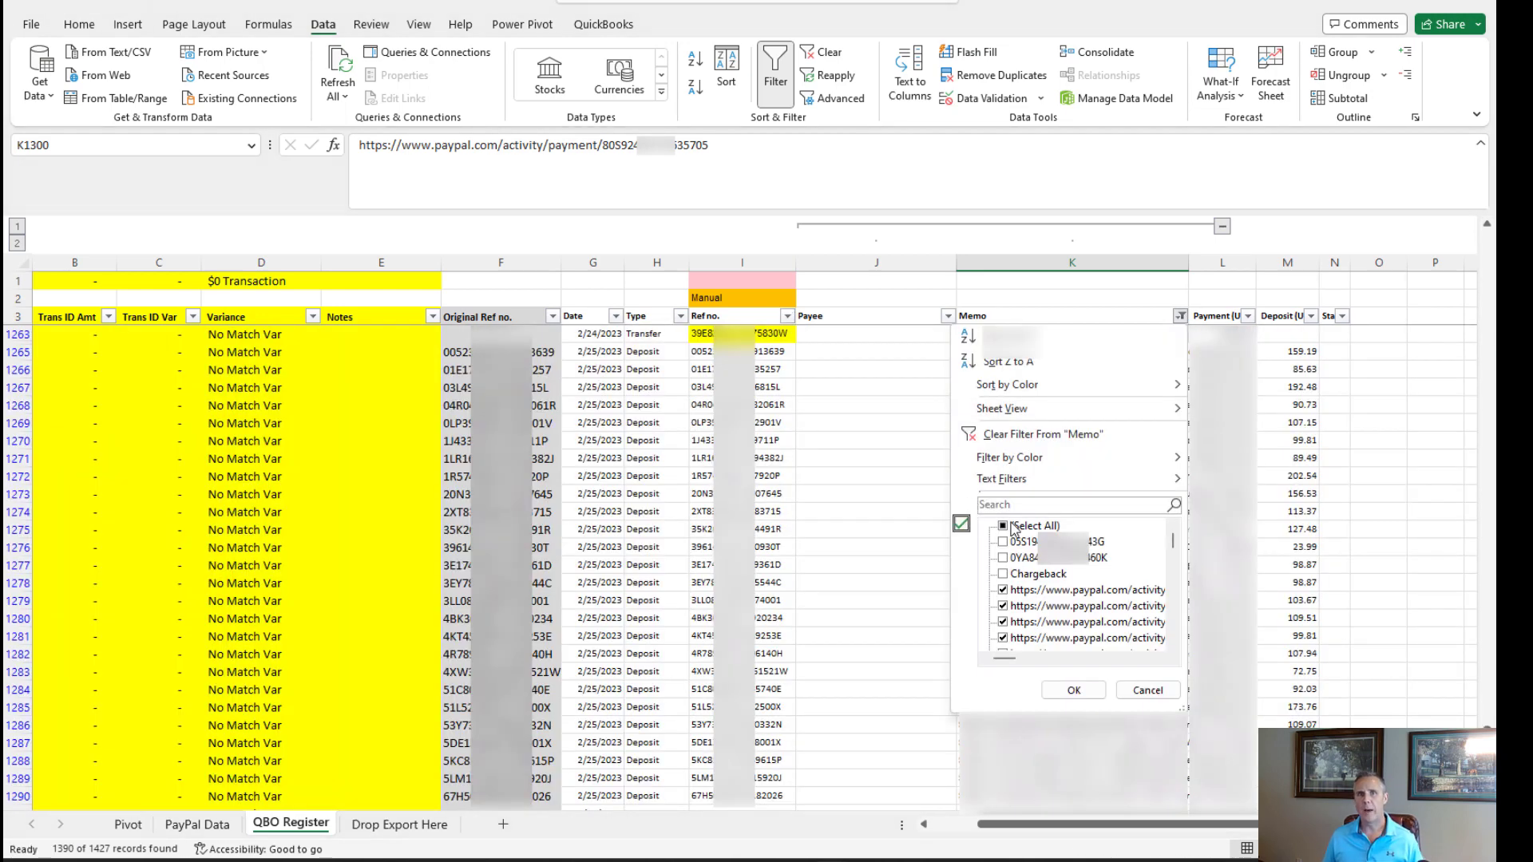
left_click(1013, 526)
left_click(1074, 689)
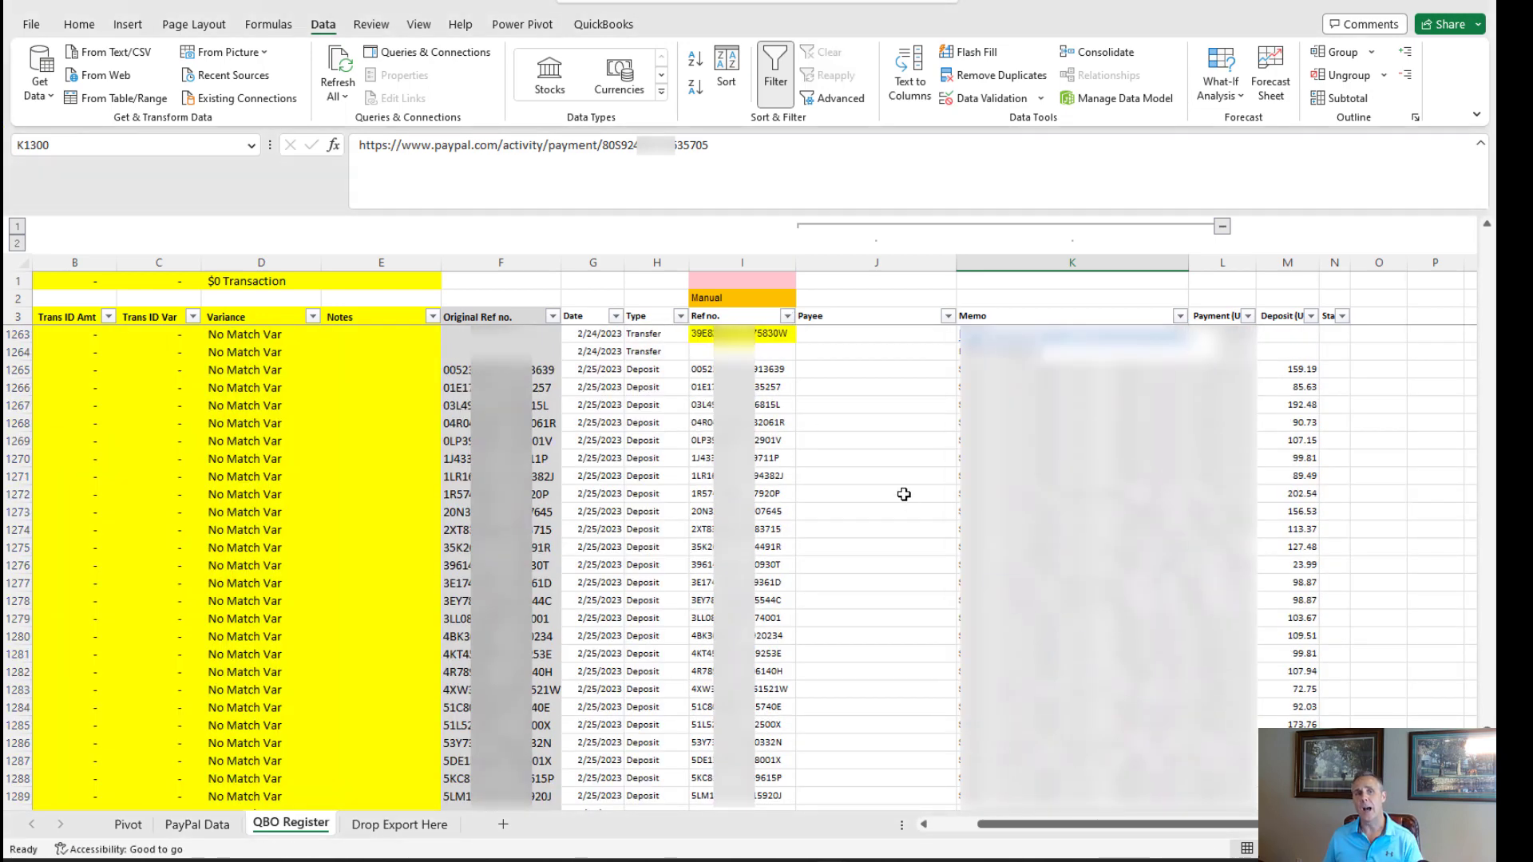
Step: Filter the Ref no. column to 1017, 1052, 1053, 1054, 1056, PayPal Recon 2023-02, PPL pmt 2023-02-16.01 and blanks
left_click(787, 316)
left_click(610, 526)
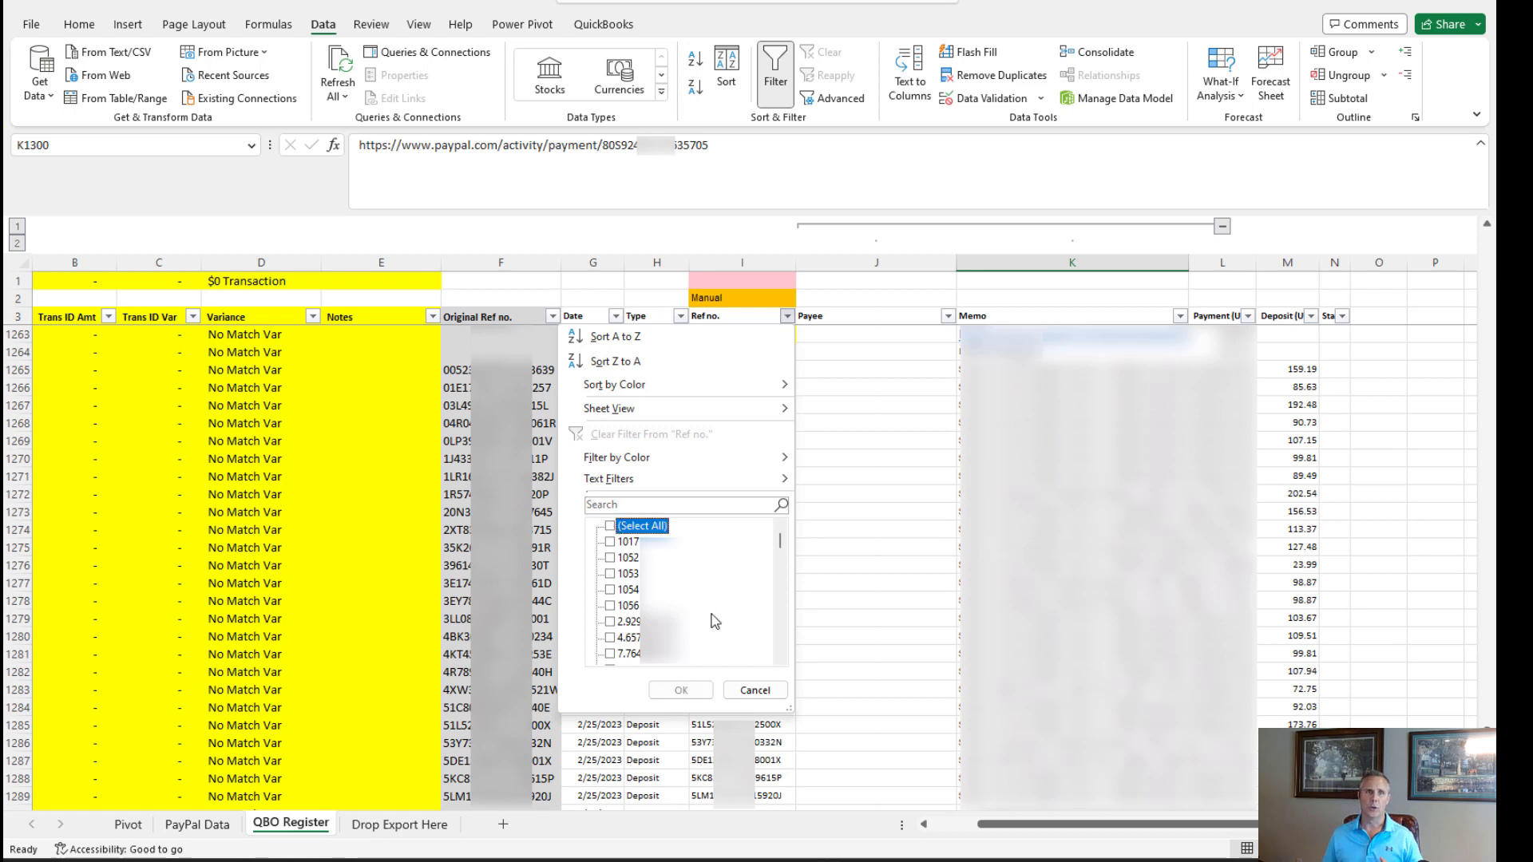
left_click(610, 543)
left_click(610, 558)
left_click(610, 574)
left_click(610, 590)
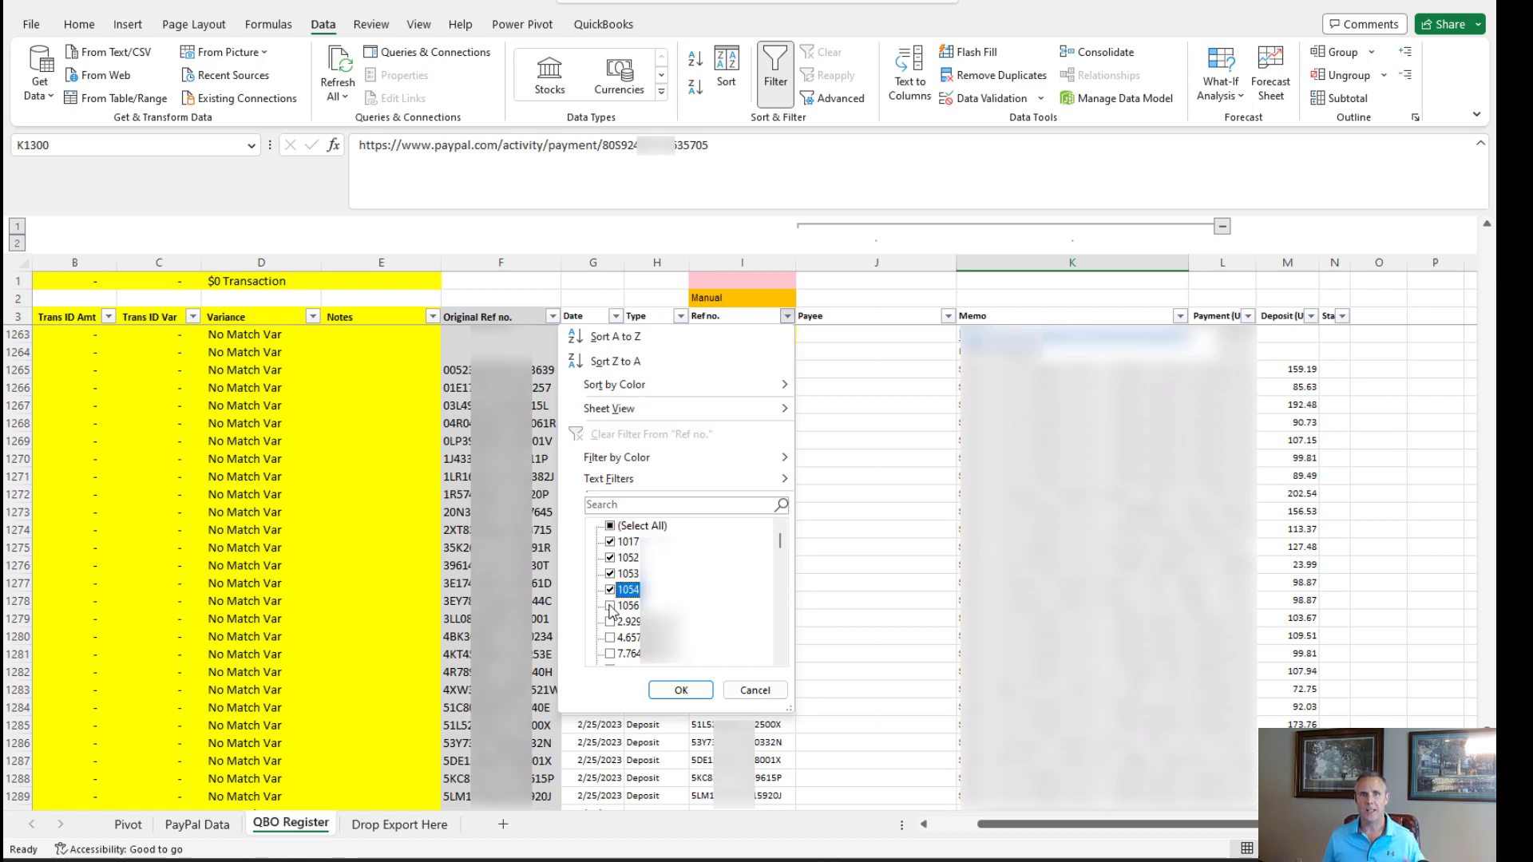
left_click(610, 606)
left_click_drag(781, 547, 772, 655)
left_click(610, 622)
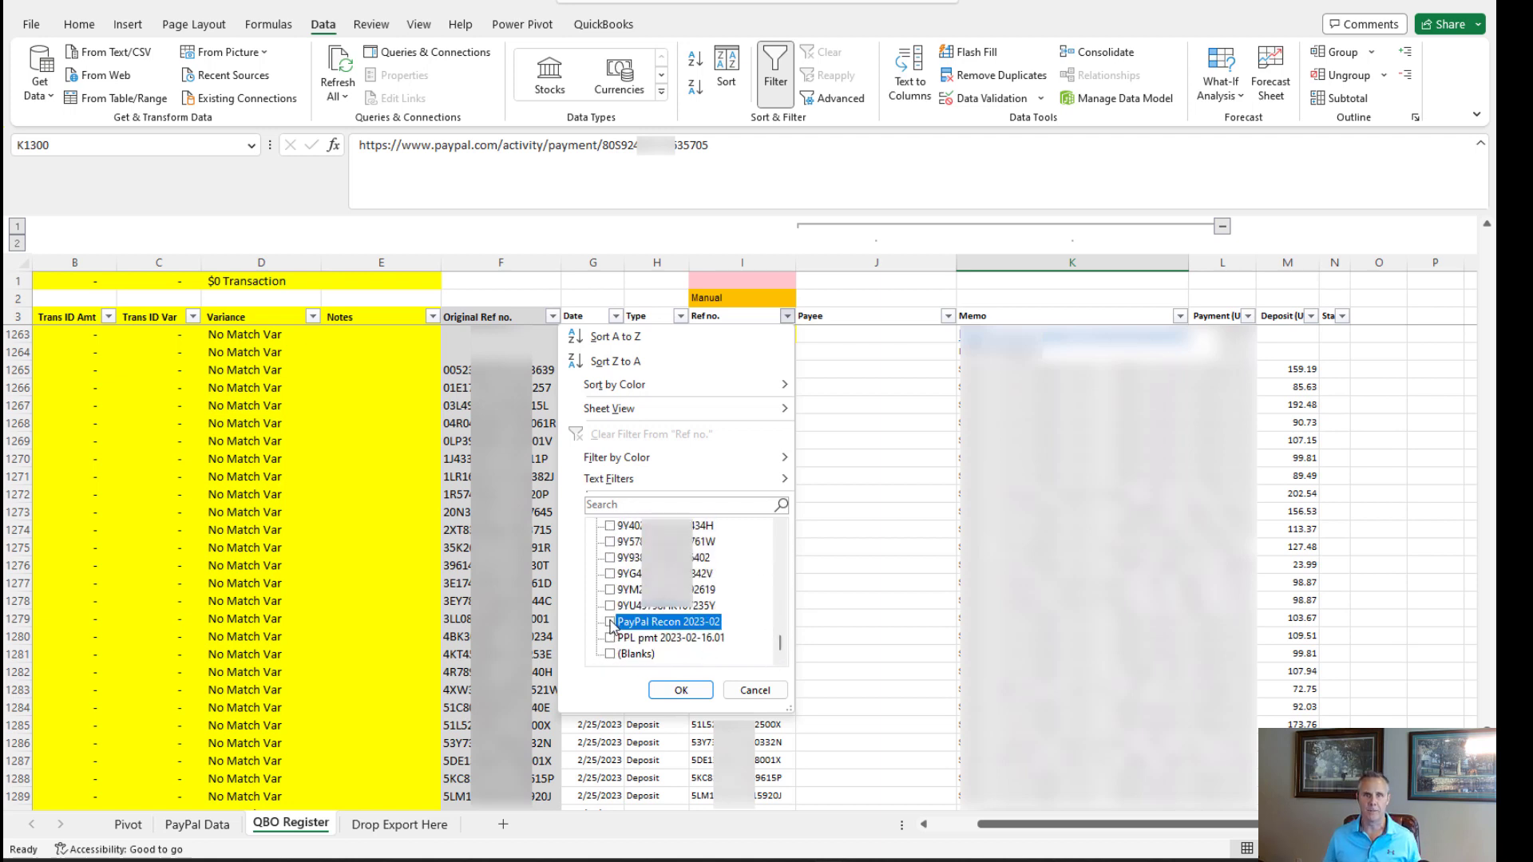
left_click(610, 638)
left_click(611, 656)
left_click(680, 691)
Step: Copy the amount lookup formula from I2 into the filtered Ref no. cells from I4 to row 1403 and restore all Ref no. entries
left_click(735, 298)
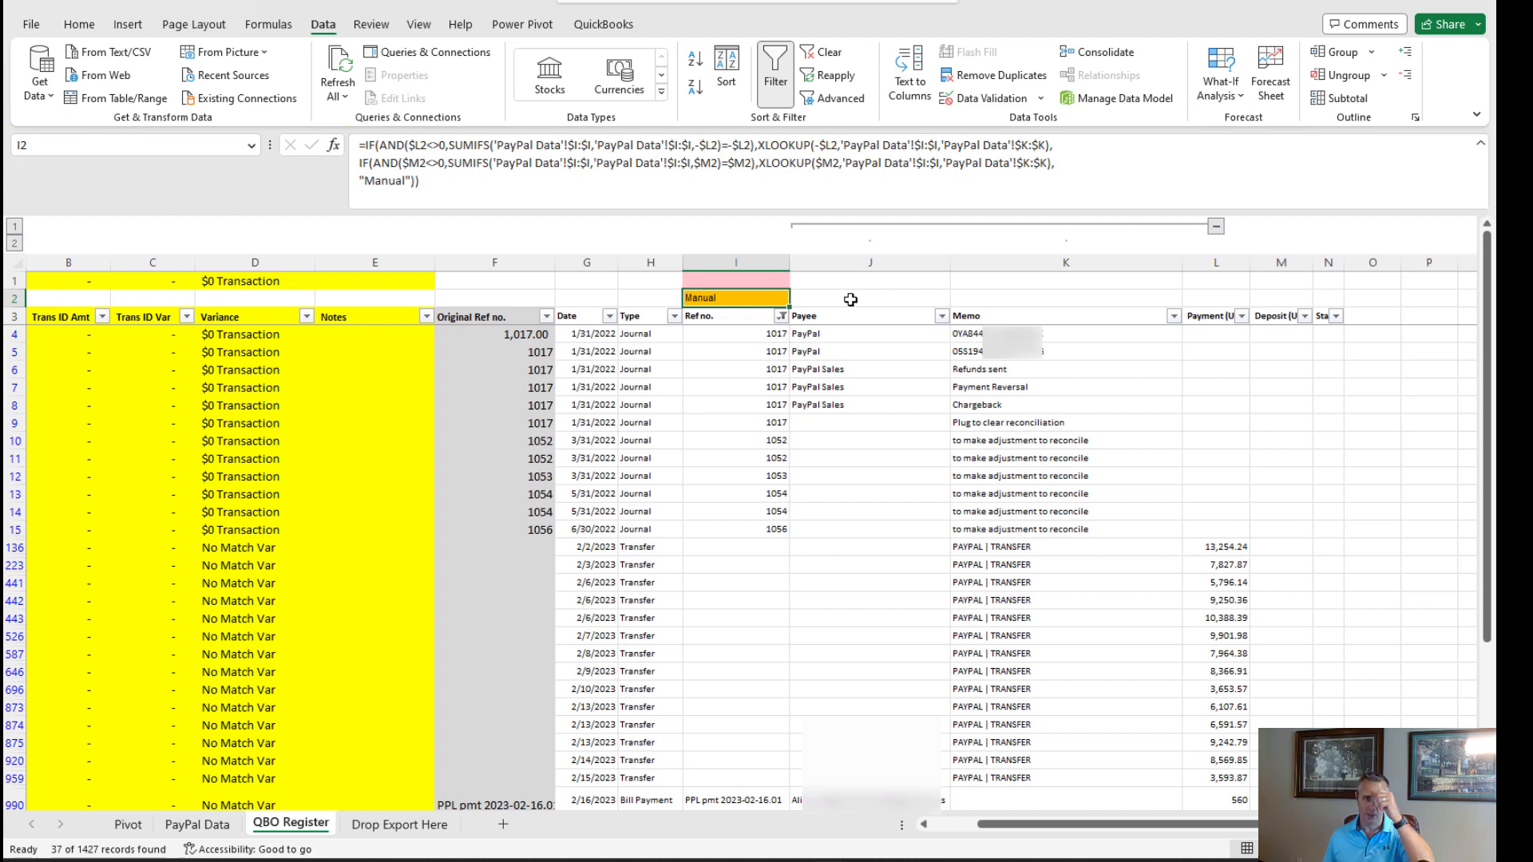
left_click(1198, 563)
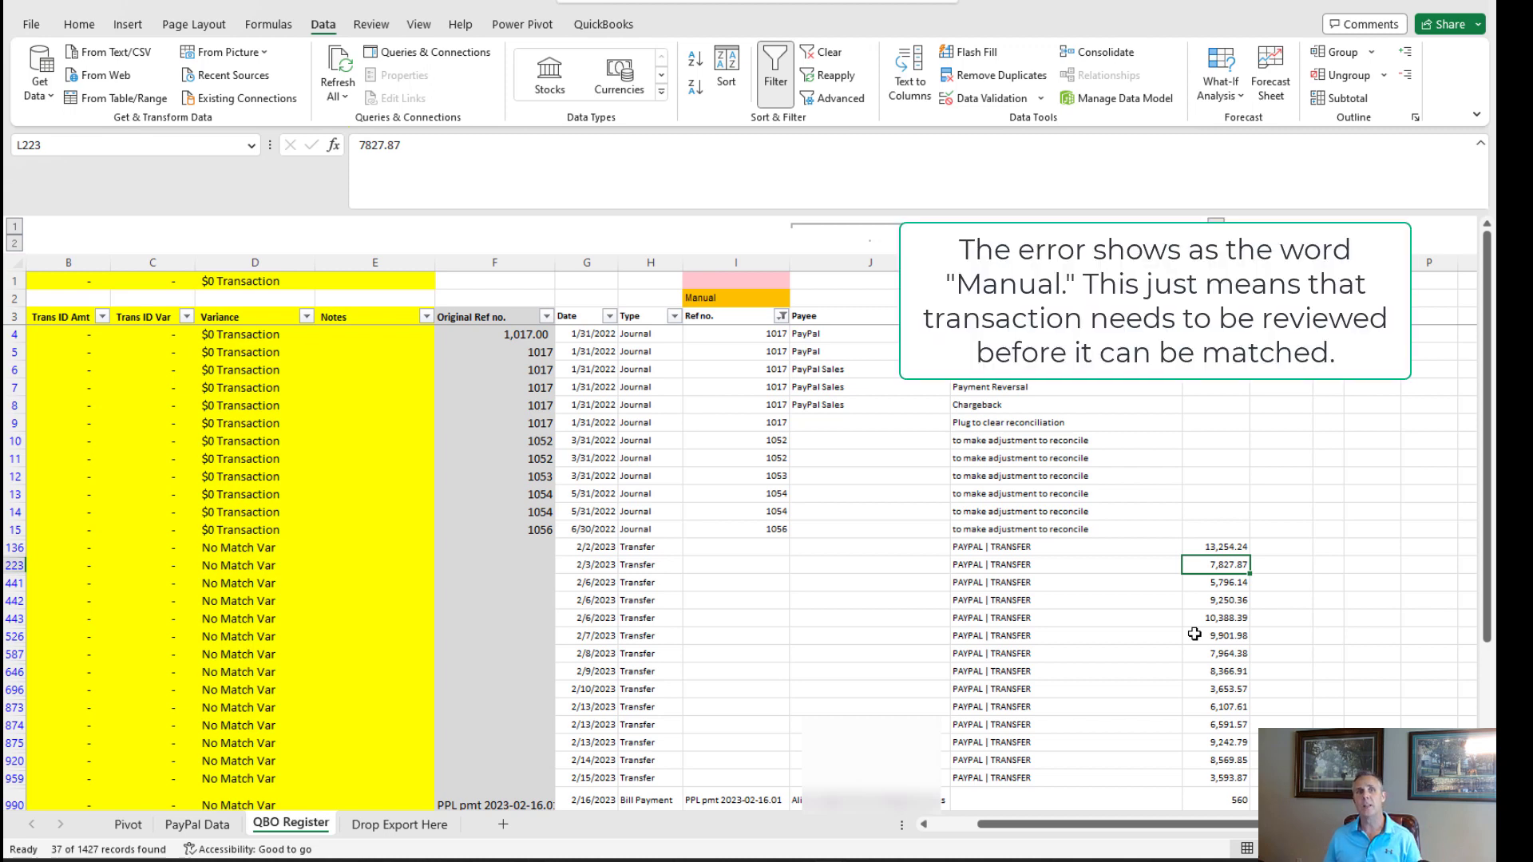
left_click(269, 24)
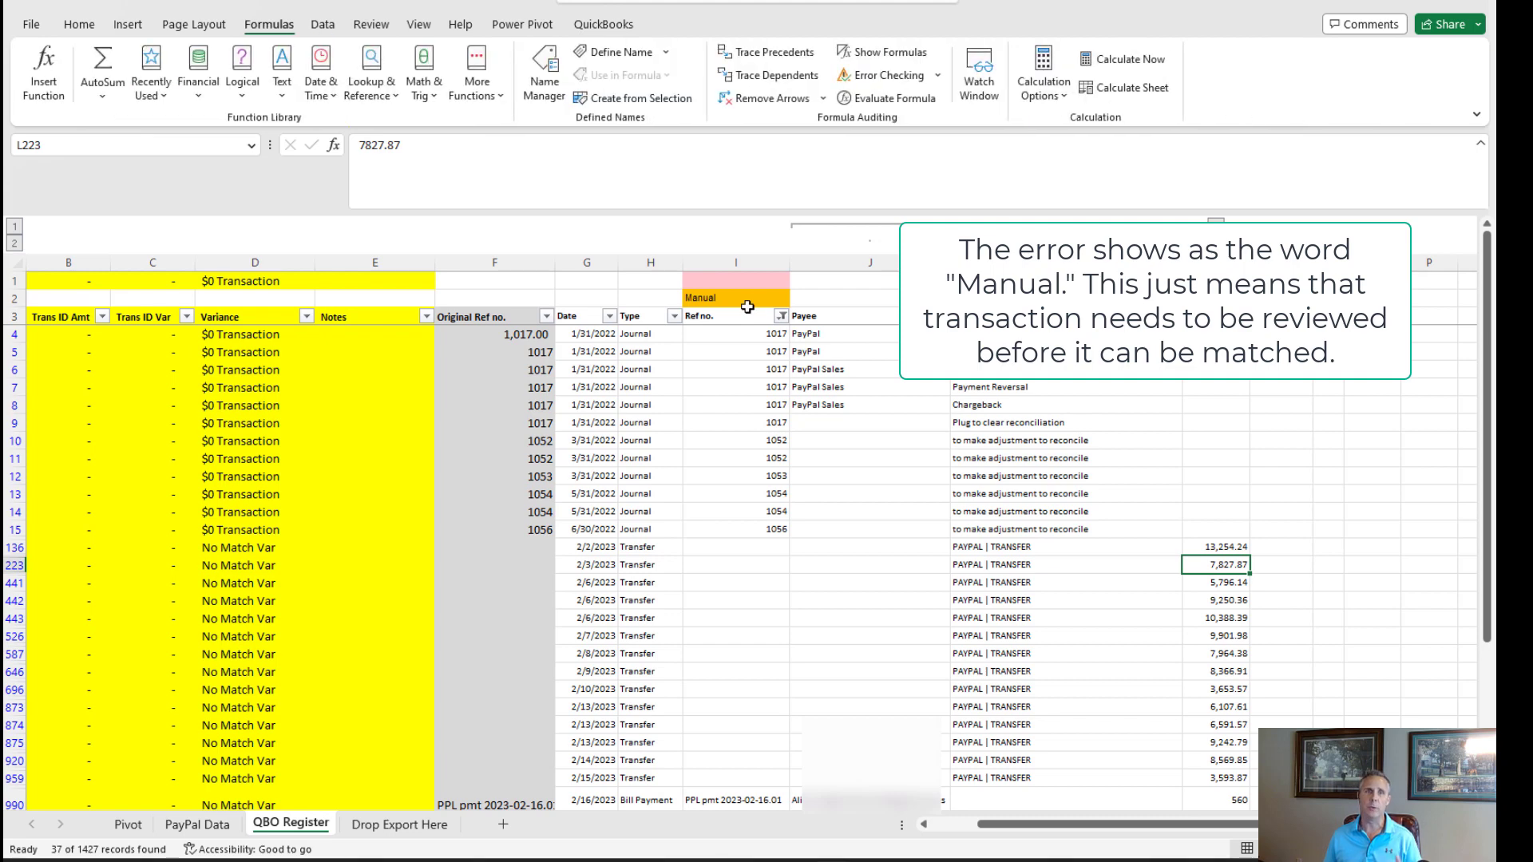
left_click(748, 295)
key("ctrl+c")
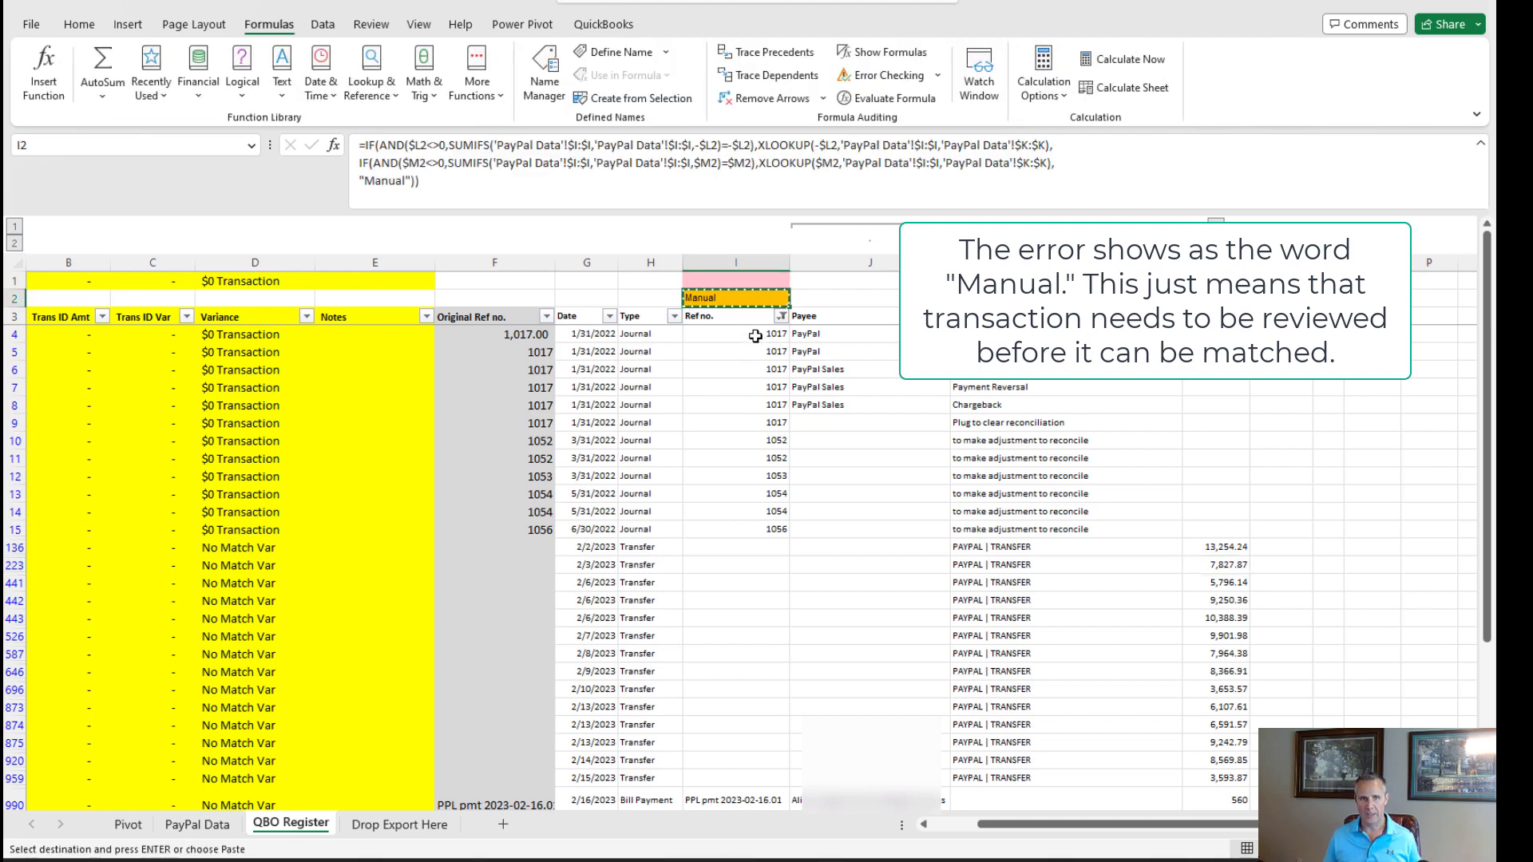
left_click_drag(766, 335, 762, 802)
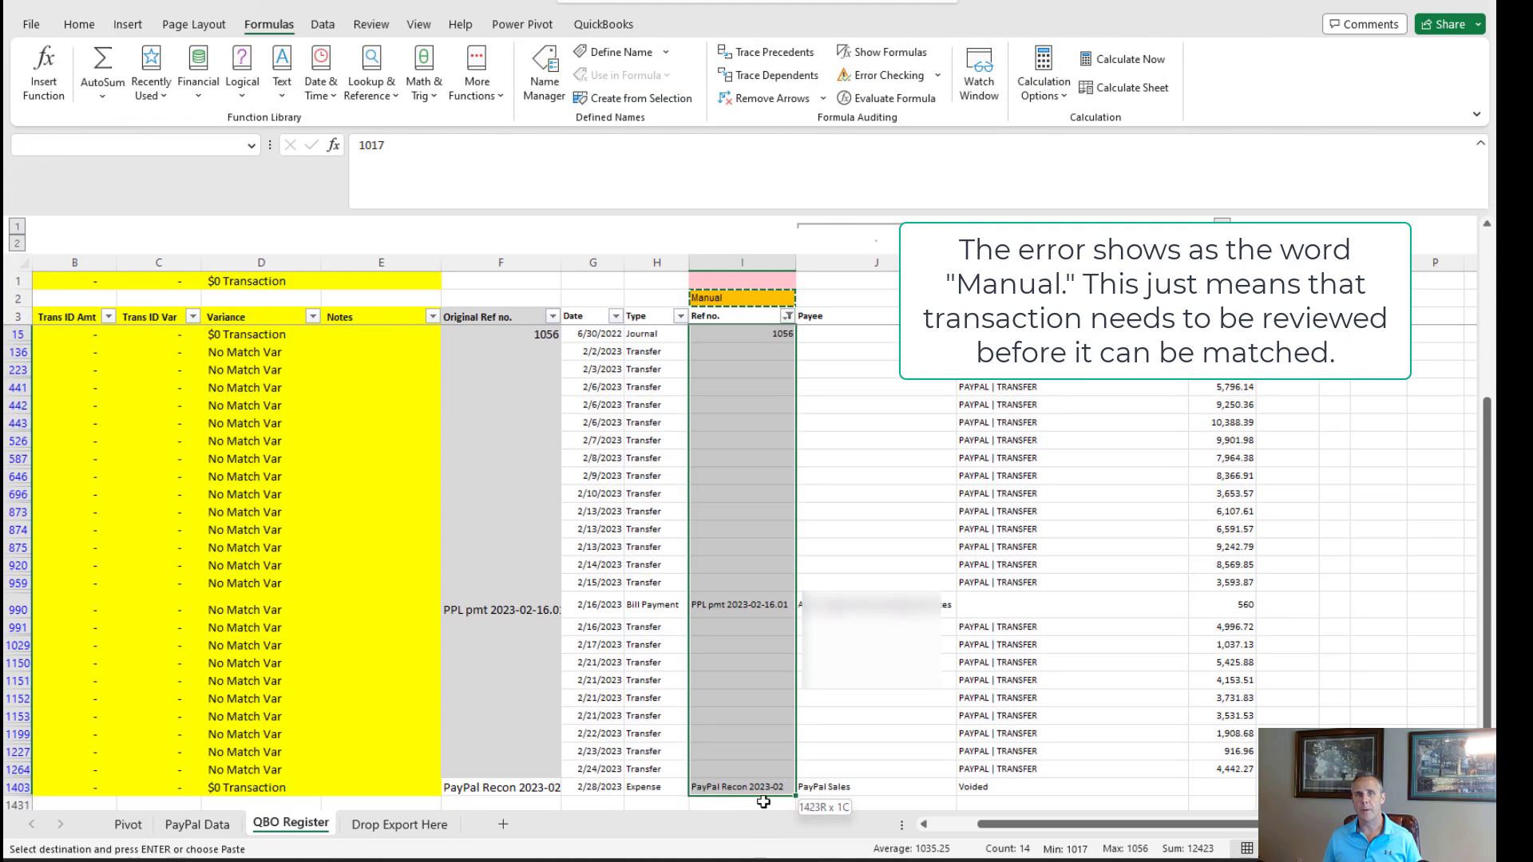
key("ctrl+v")
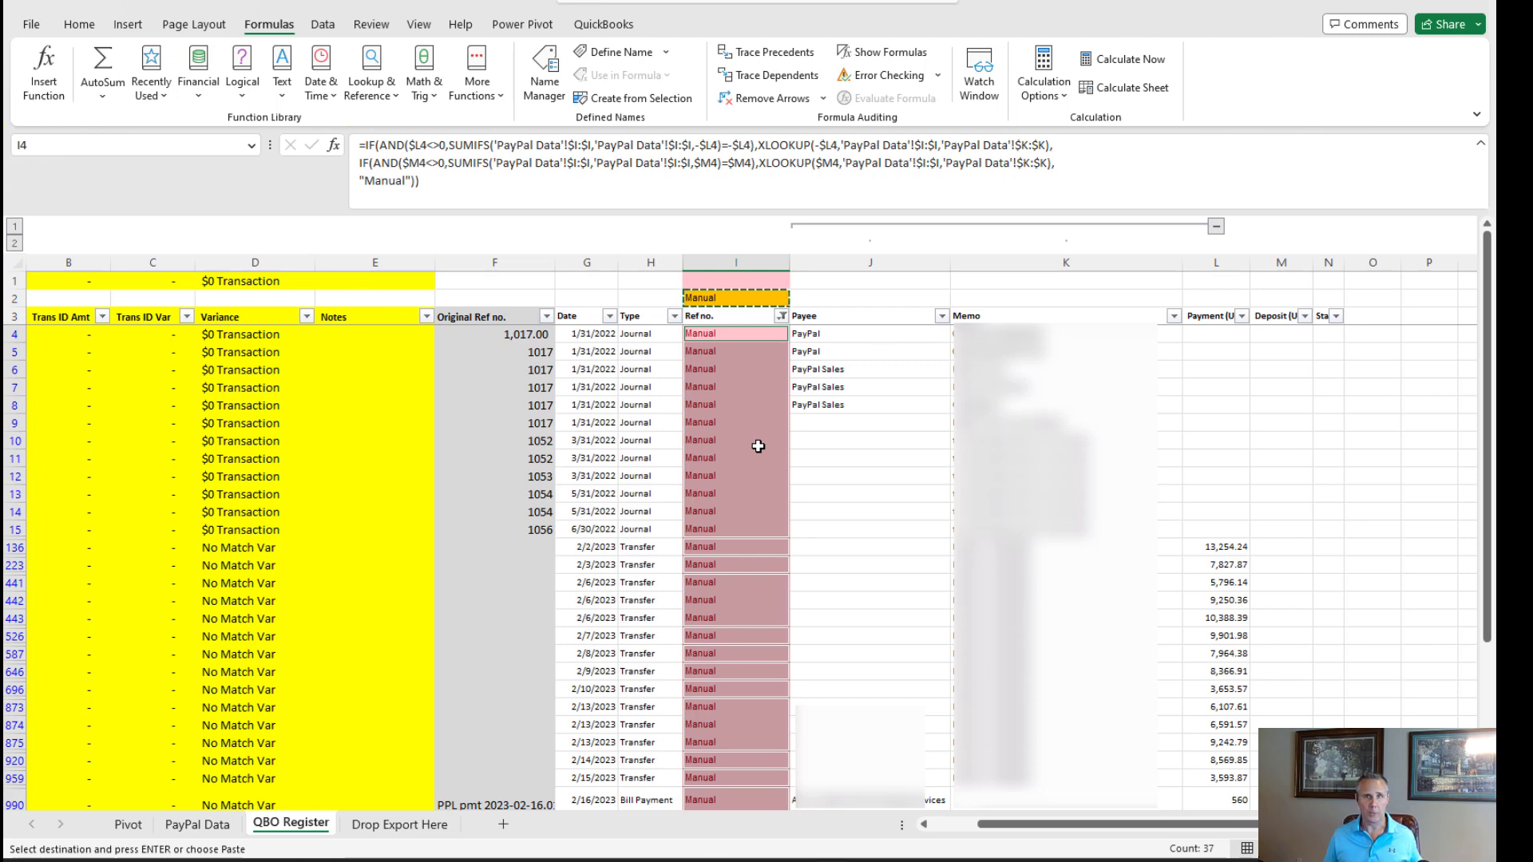
left_click(782, 316)
left_click(605, 525)
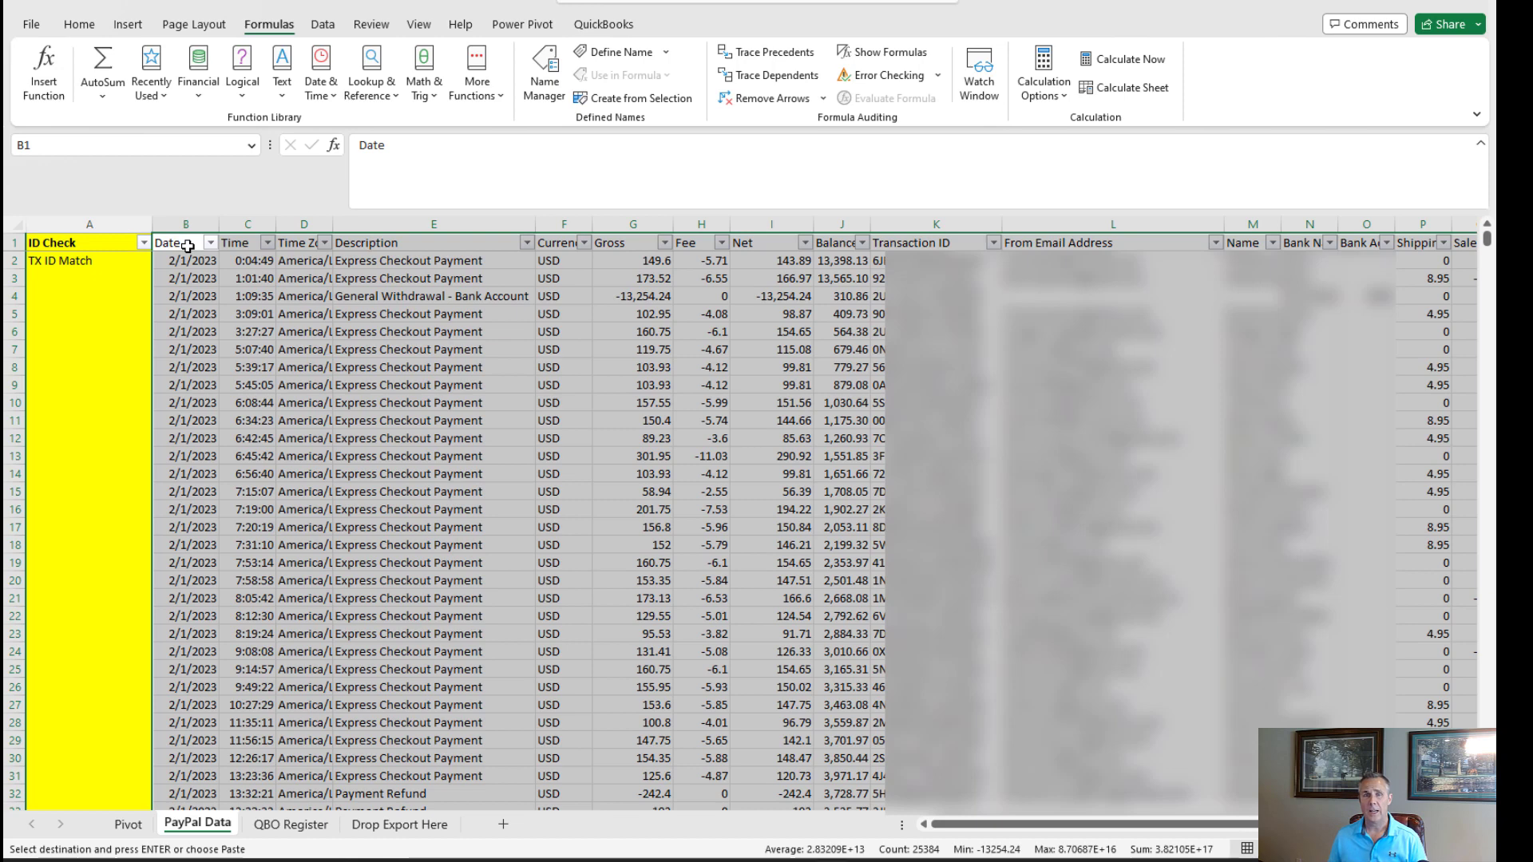
Step: Fill the ID Check formula from A2 down to A1683 on the PayPal Data sheet
left_click(94, 263)
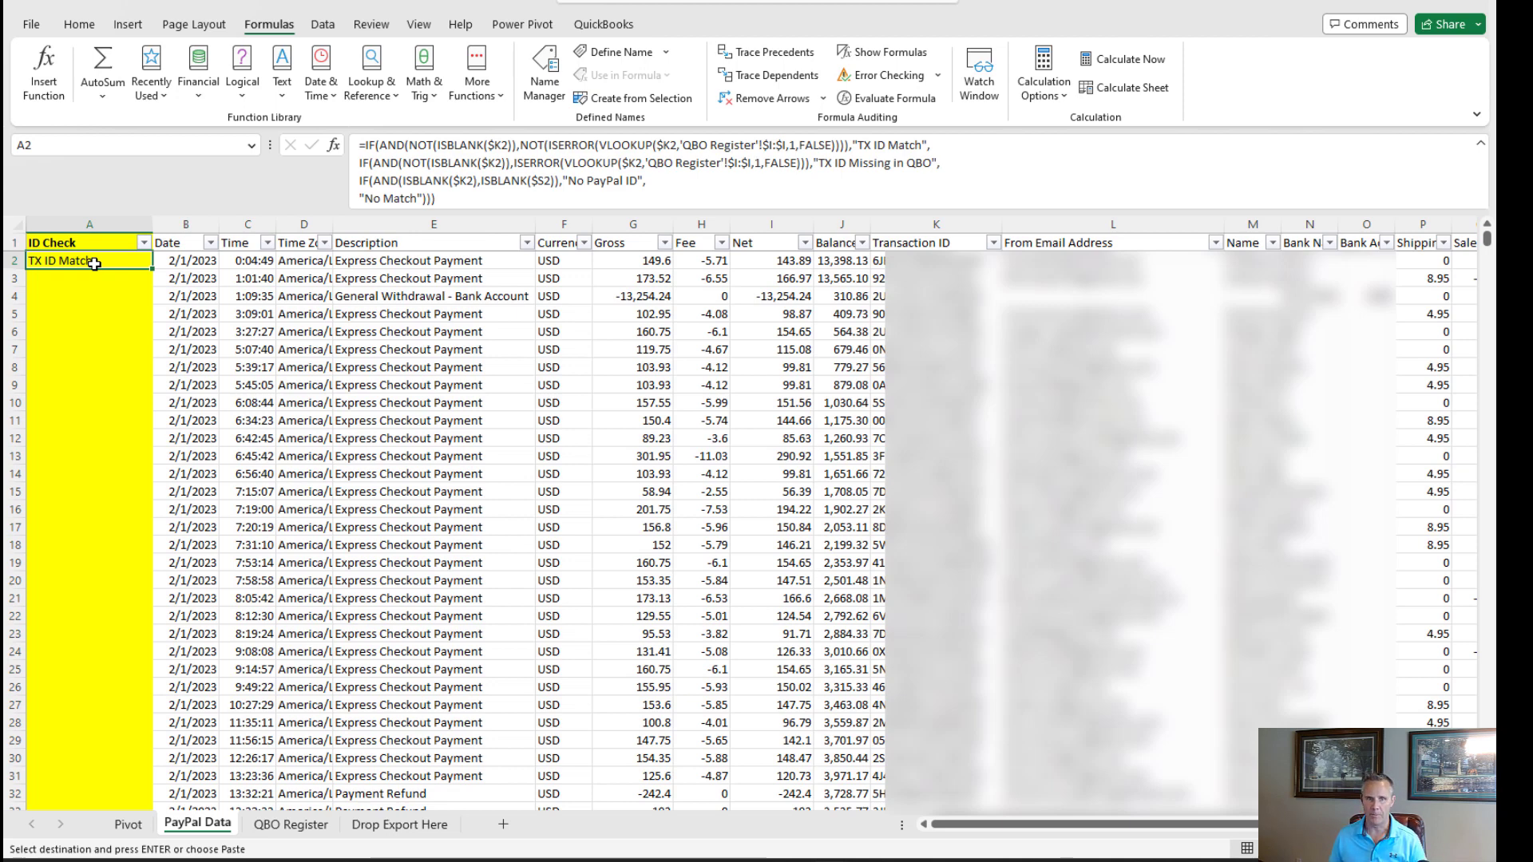
key("ctrl+shift+Down")
key("ctrl+v")
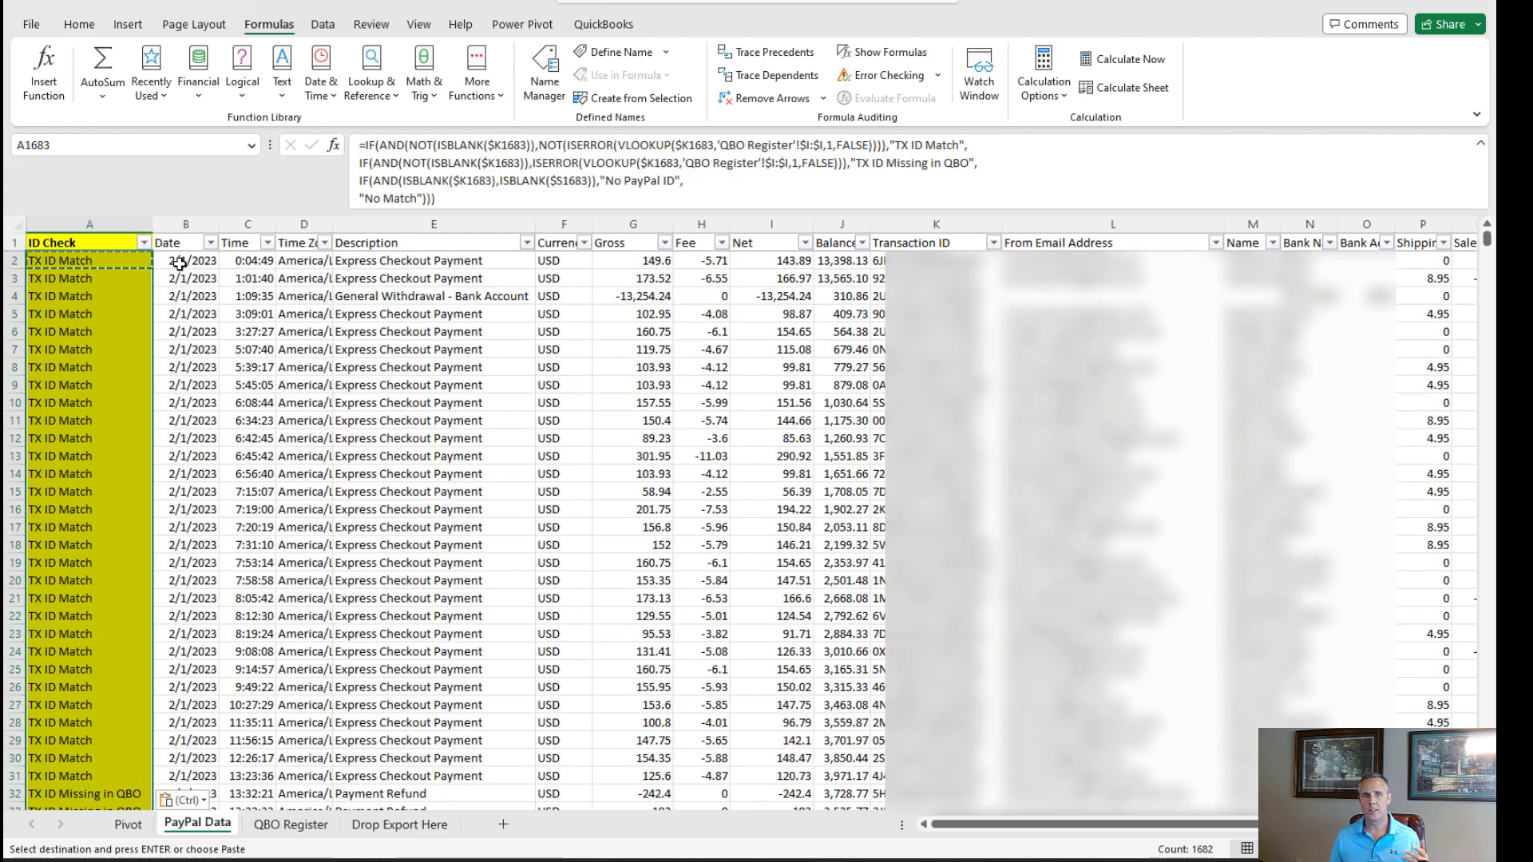
left_click_drag(102, 260, 82, 733)
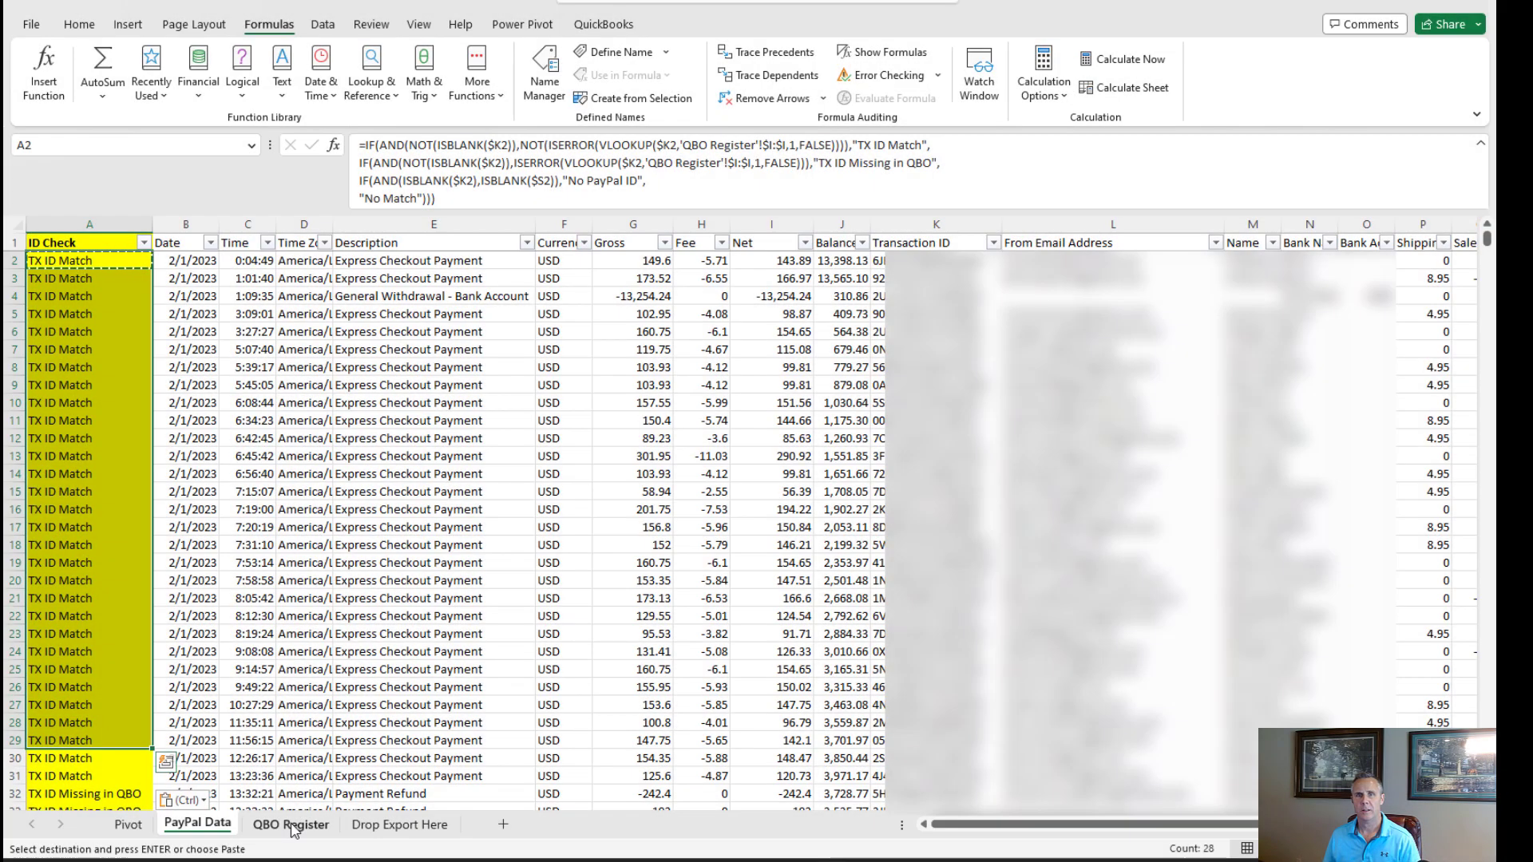
Step: On the QBO Register sheet, filter Ref no. to the Manual entries and inspect their payment, deposit and type values
left_click(292, 827)
left_click(738, 390)
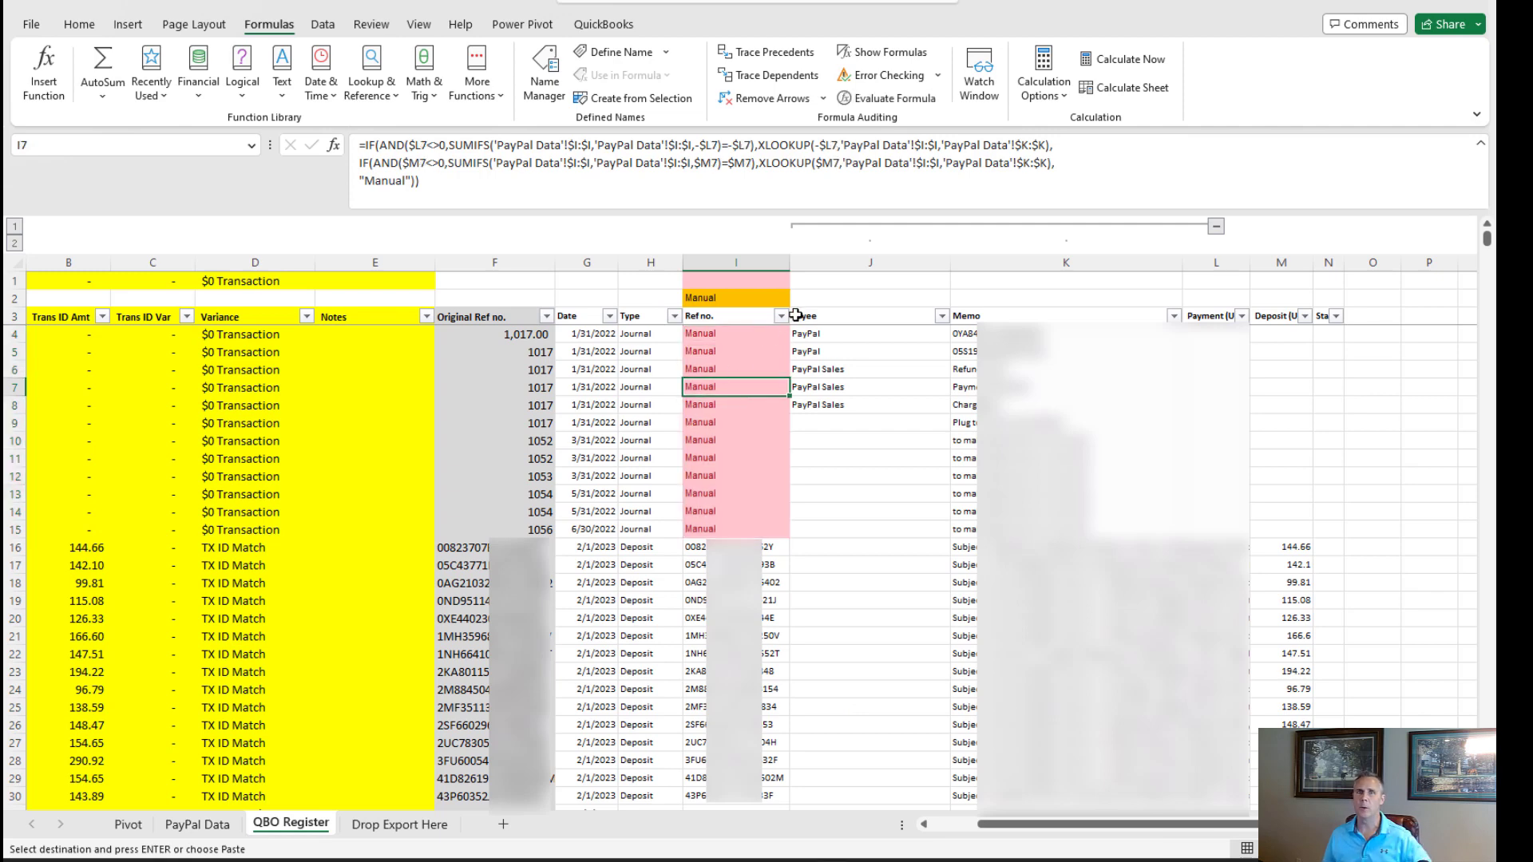
left_click(713, 334)
left_click(781, 317)
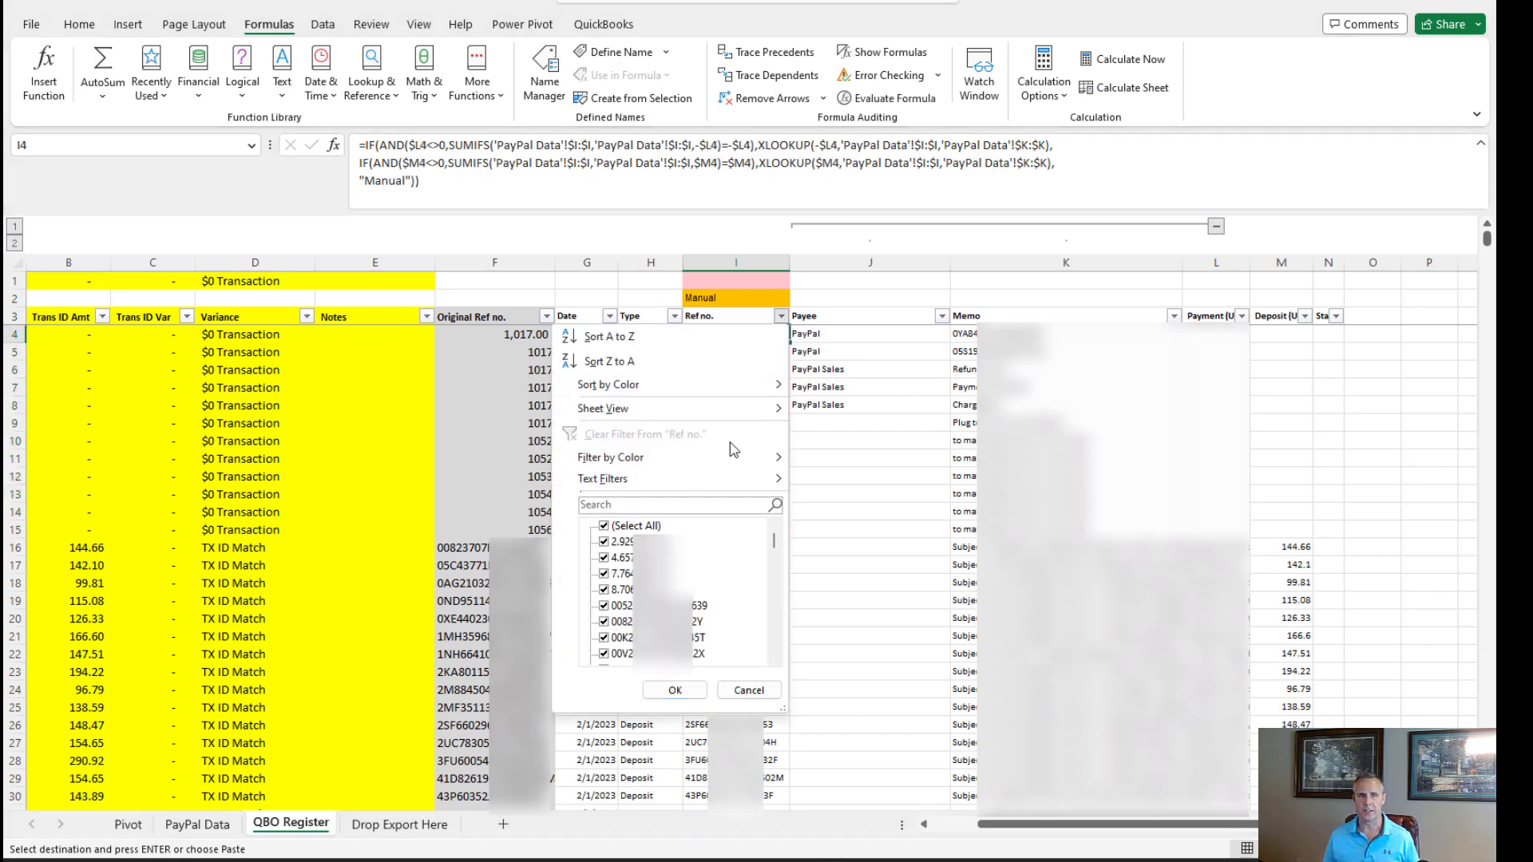
left_click_drag(775, 541, 779, 671)
left_click(622, 527)
left_click(604, 653)
left_click(675, 690)
left_click_drag(1222, 333, 1287, 555)
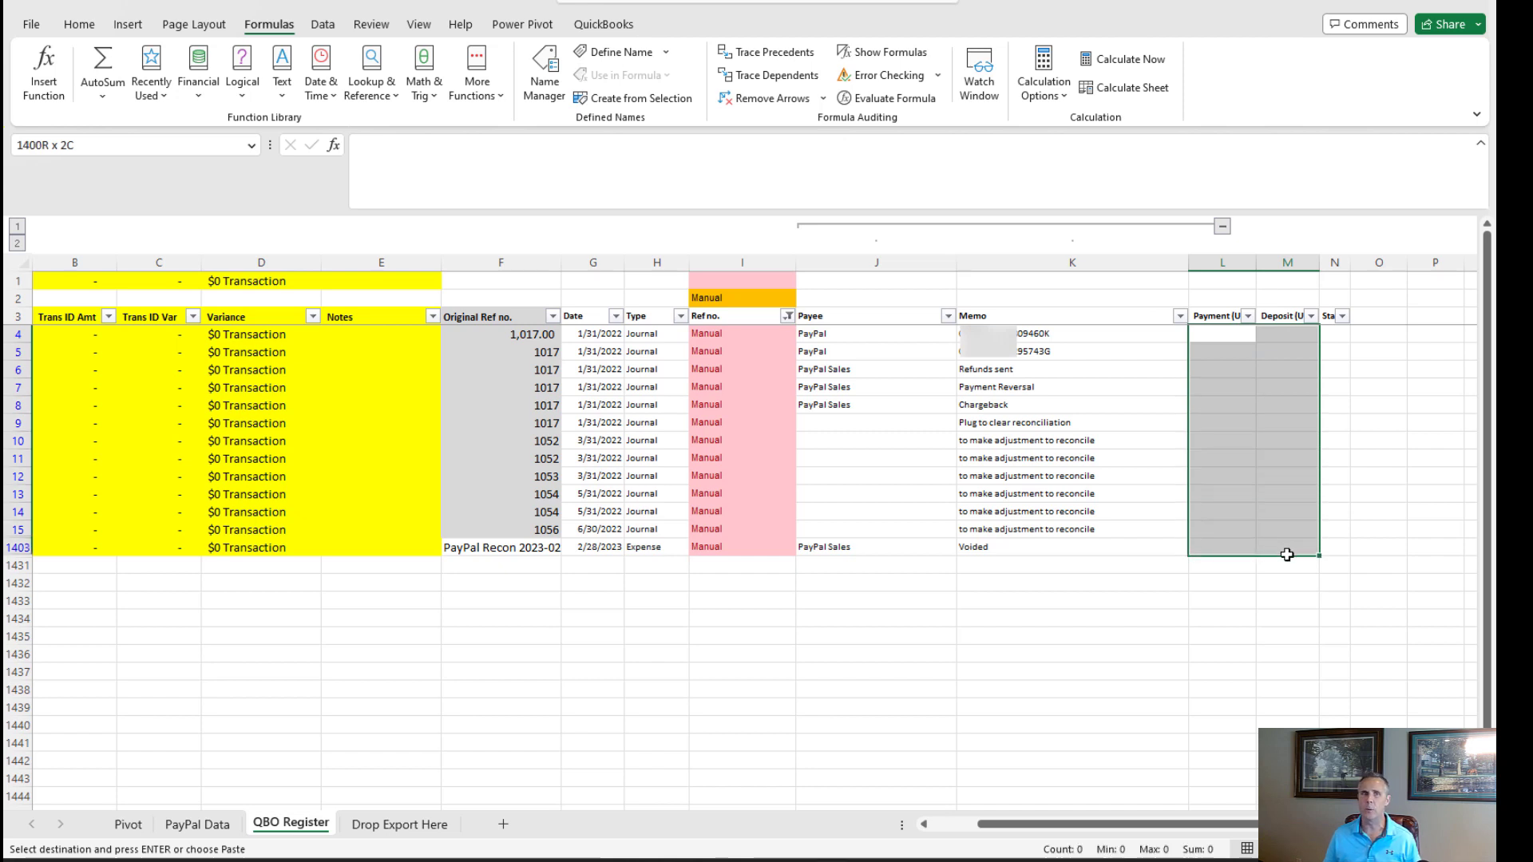
left_click_drag(653, 334, 666, 549)
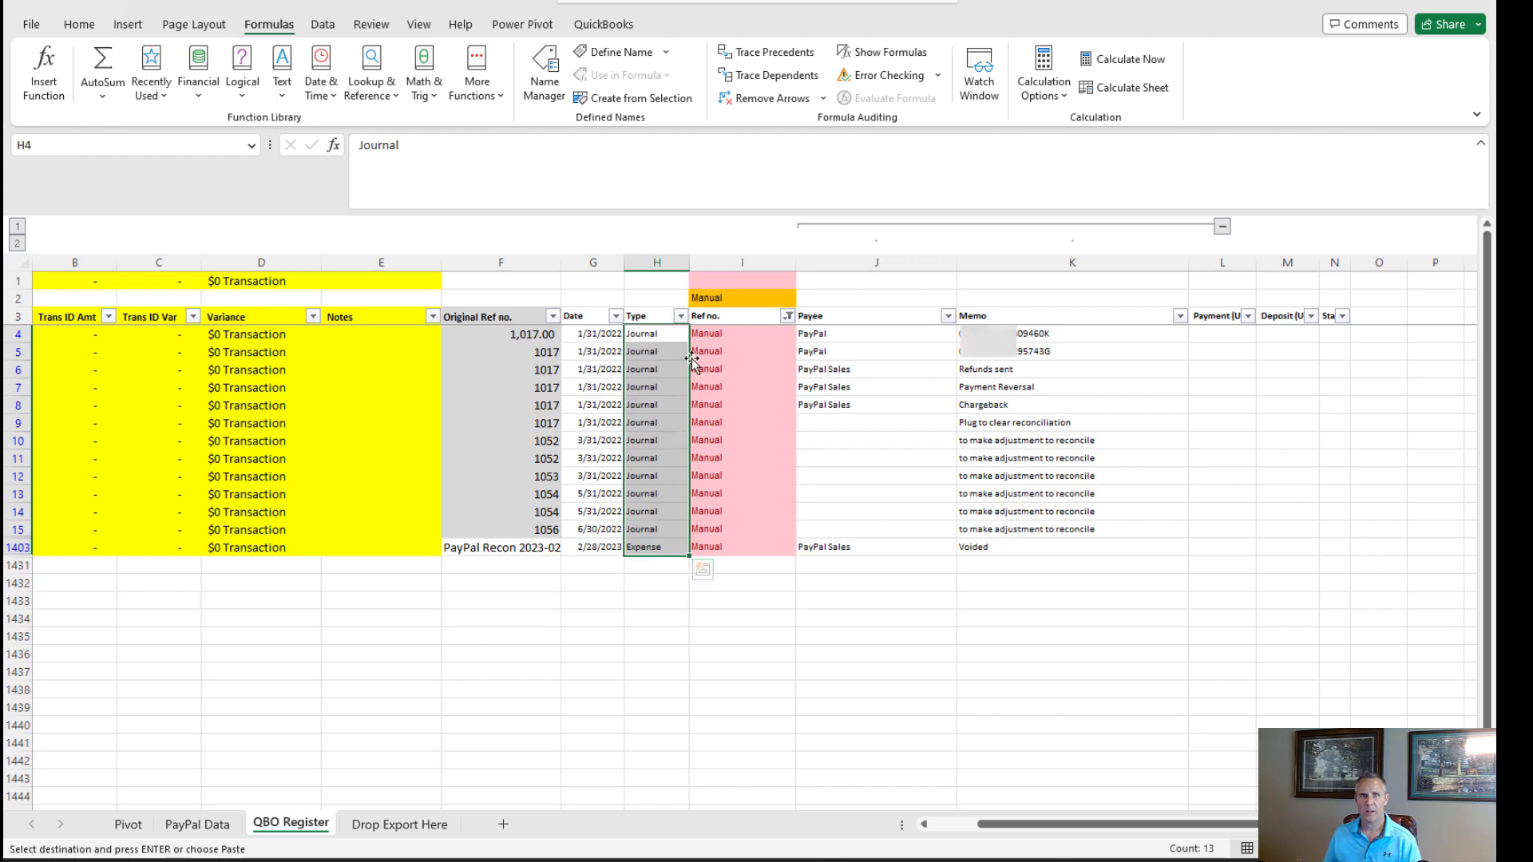
Step: Restore all Ref no. entries and filter the Variance column to TX ID Var only
left_click(788, 316)
left_click(619, 529)
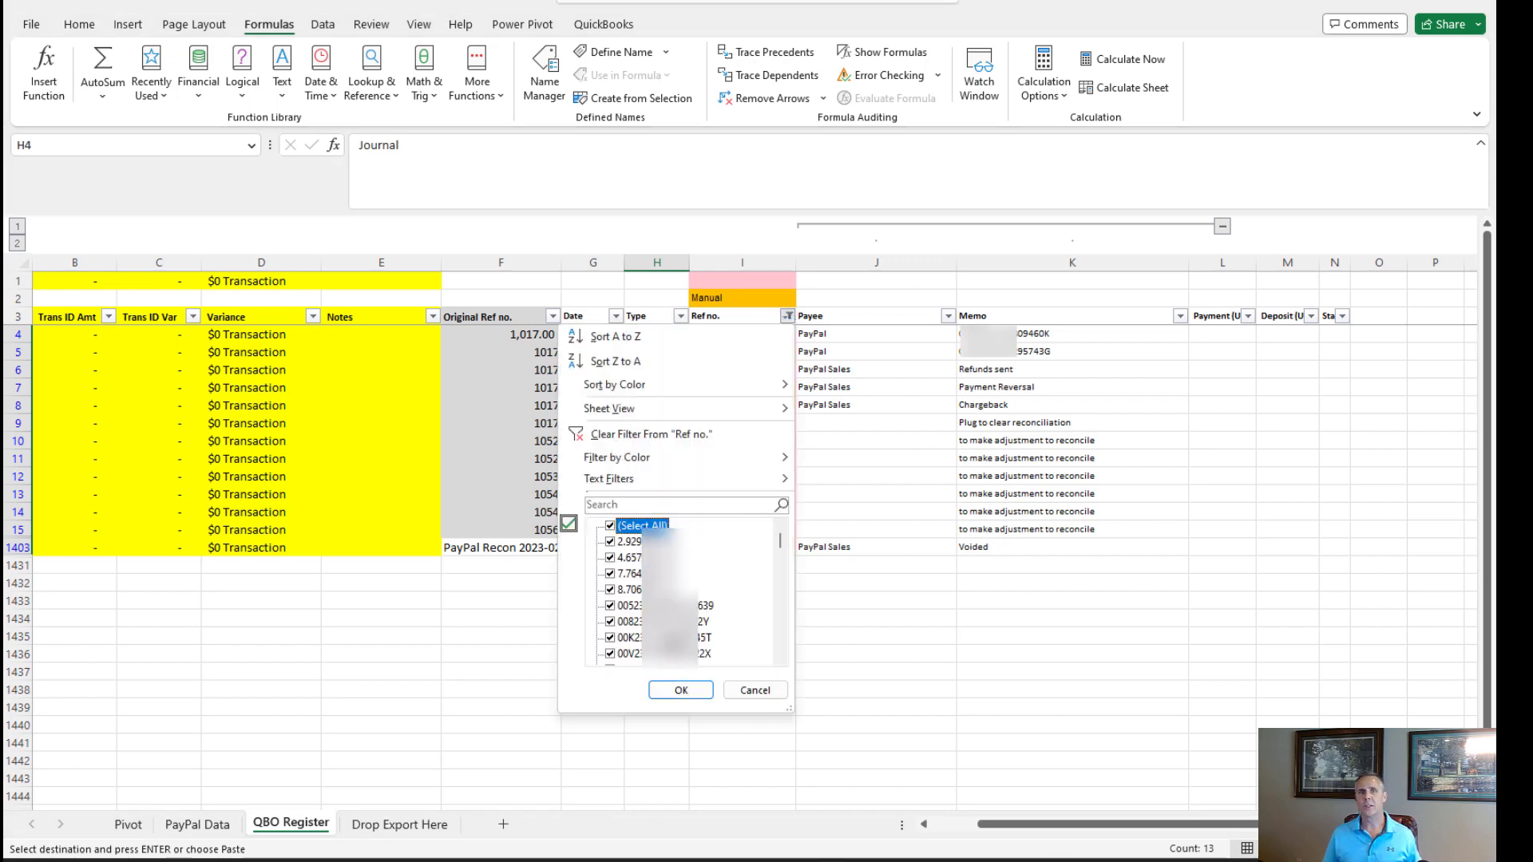
left_click(681, 690)
left_click(306, 317)
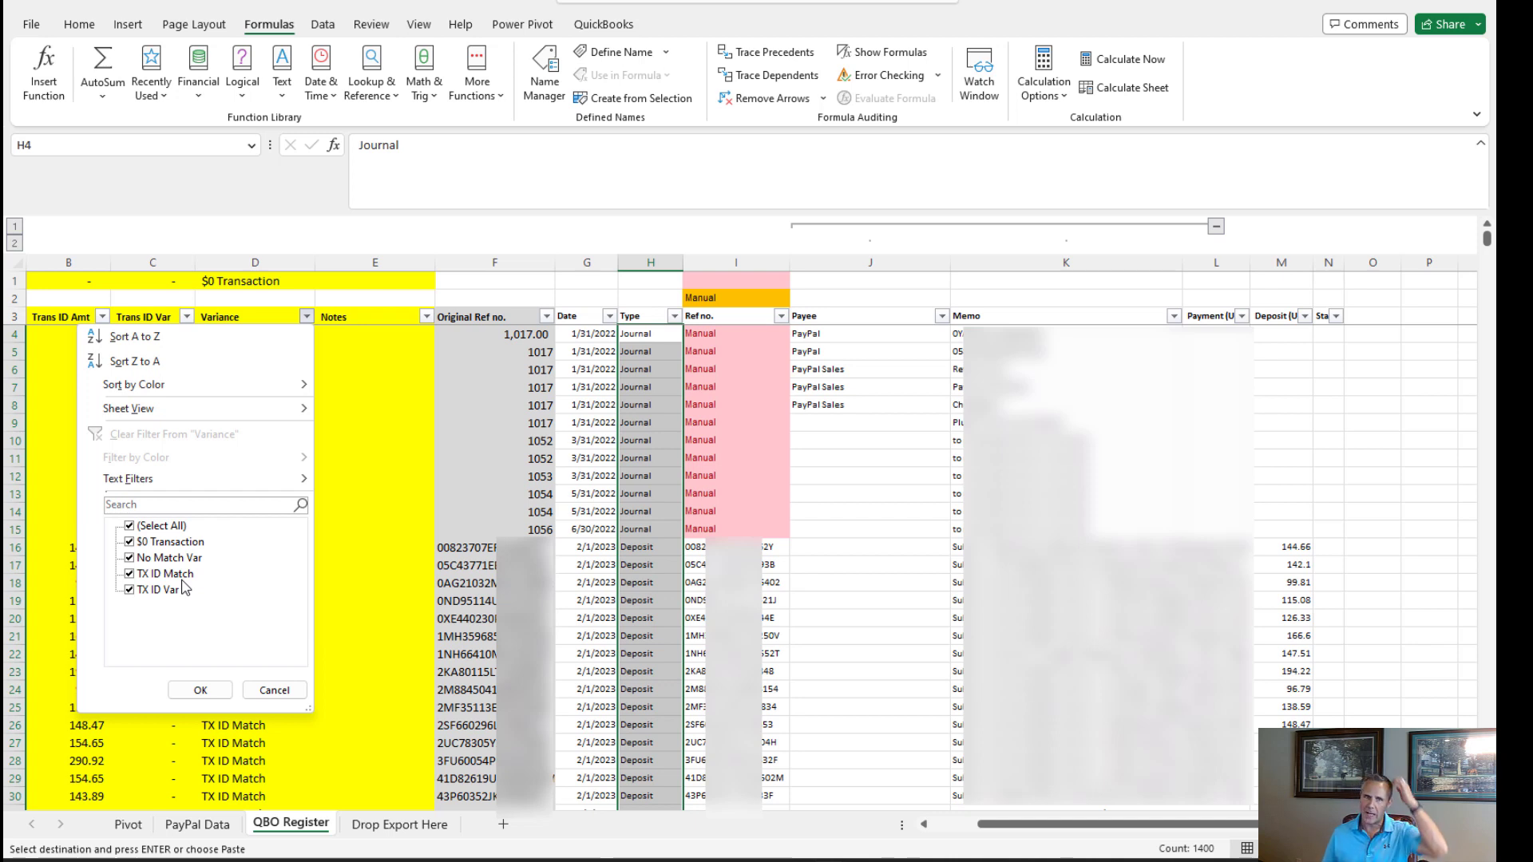
left_click(151, 531)
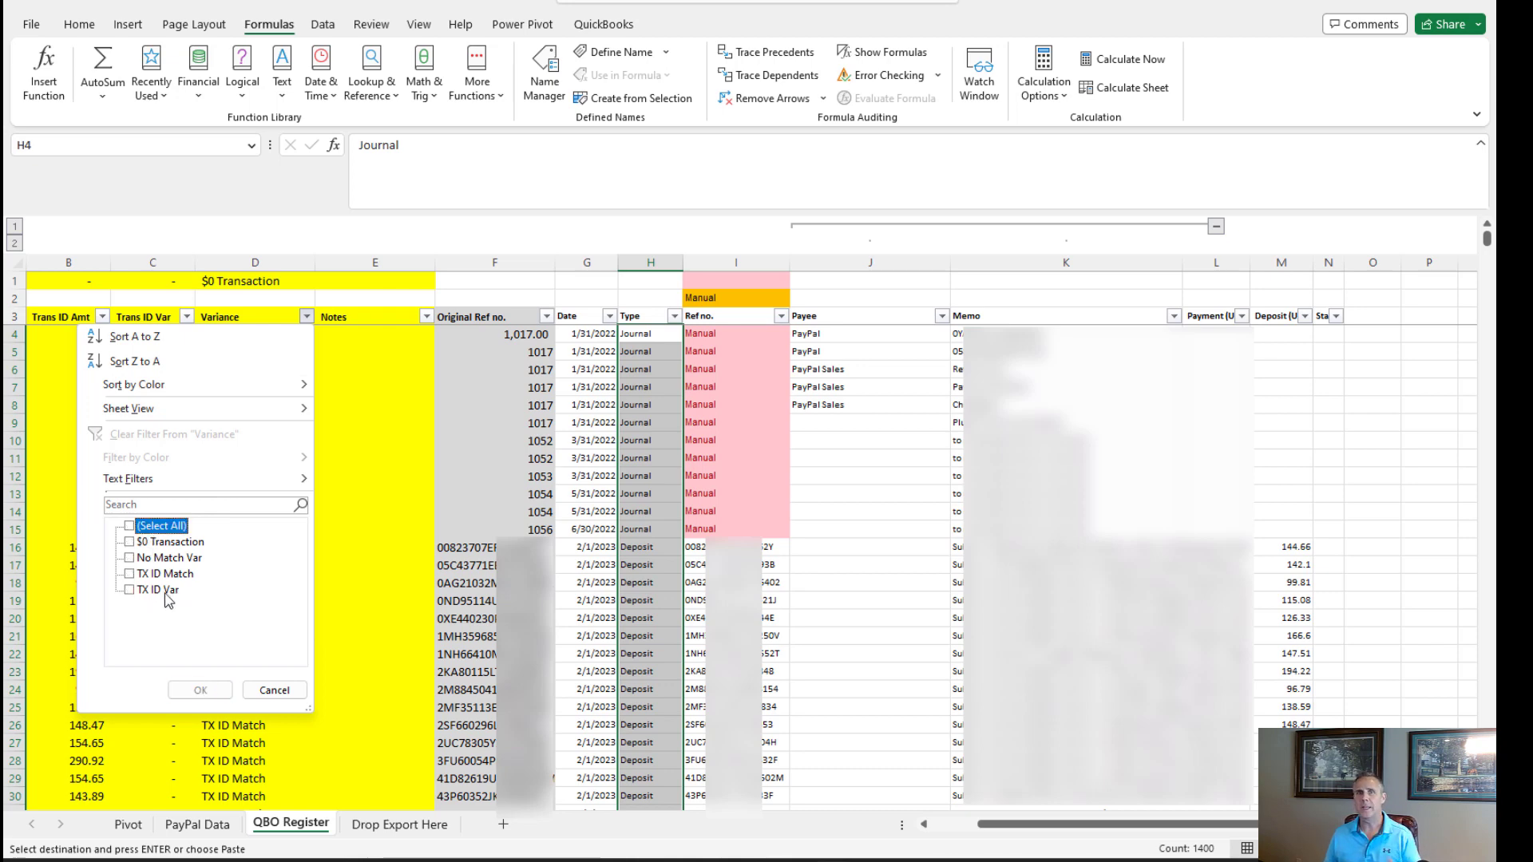
left_click(168, 599)
left_click(207, 691)
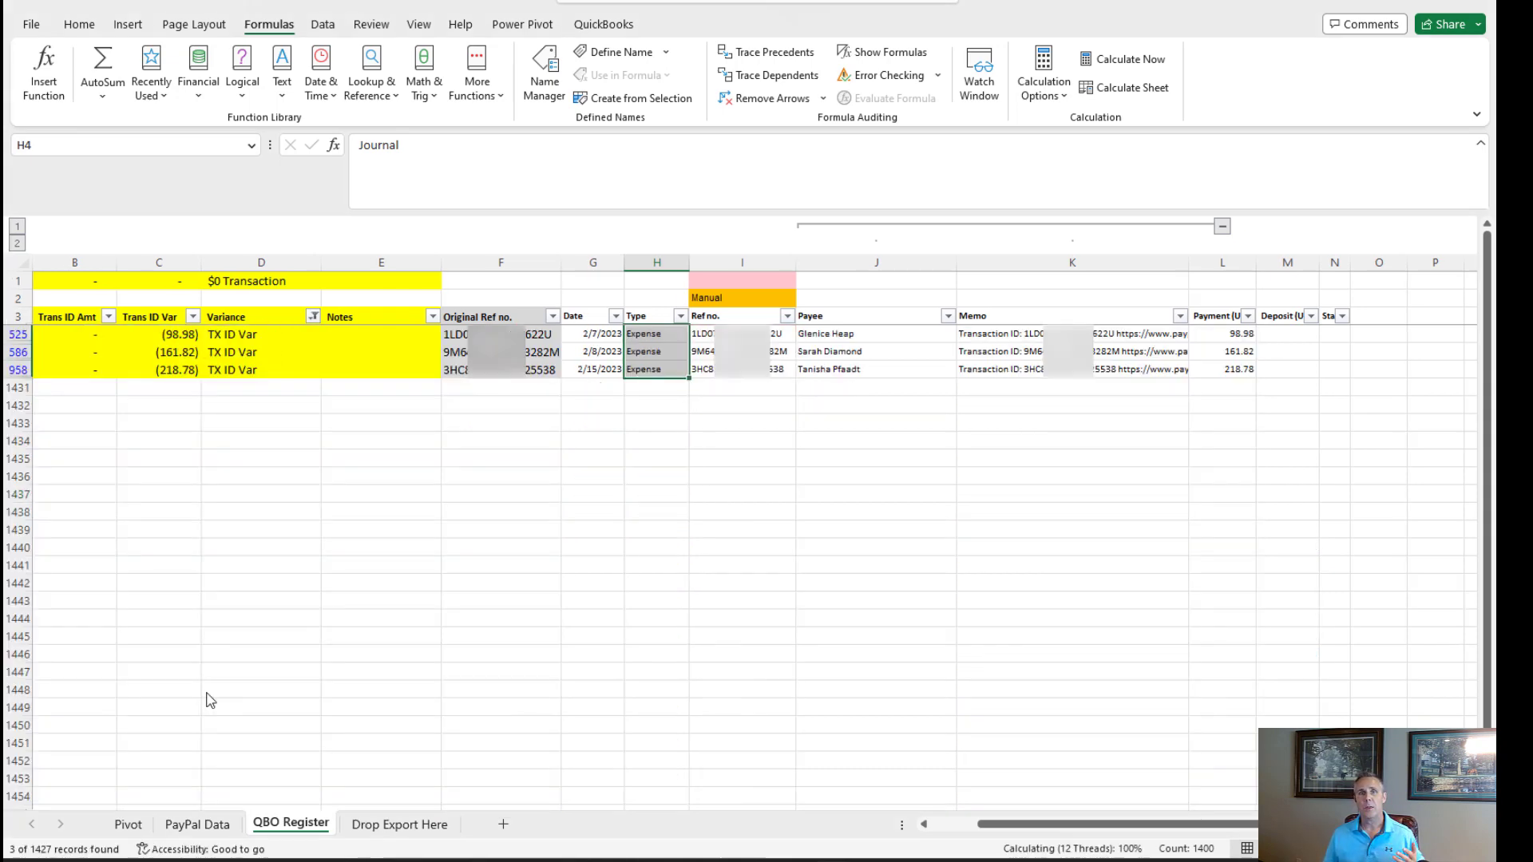
Step: Copy the 98.98 payment from L525 on QBO Register and filter the PayPal Data Net column by that amount
key("ctrl+c")
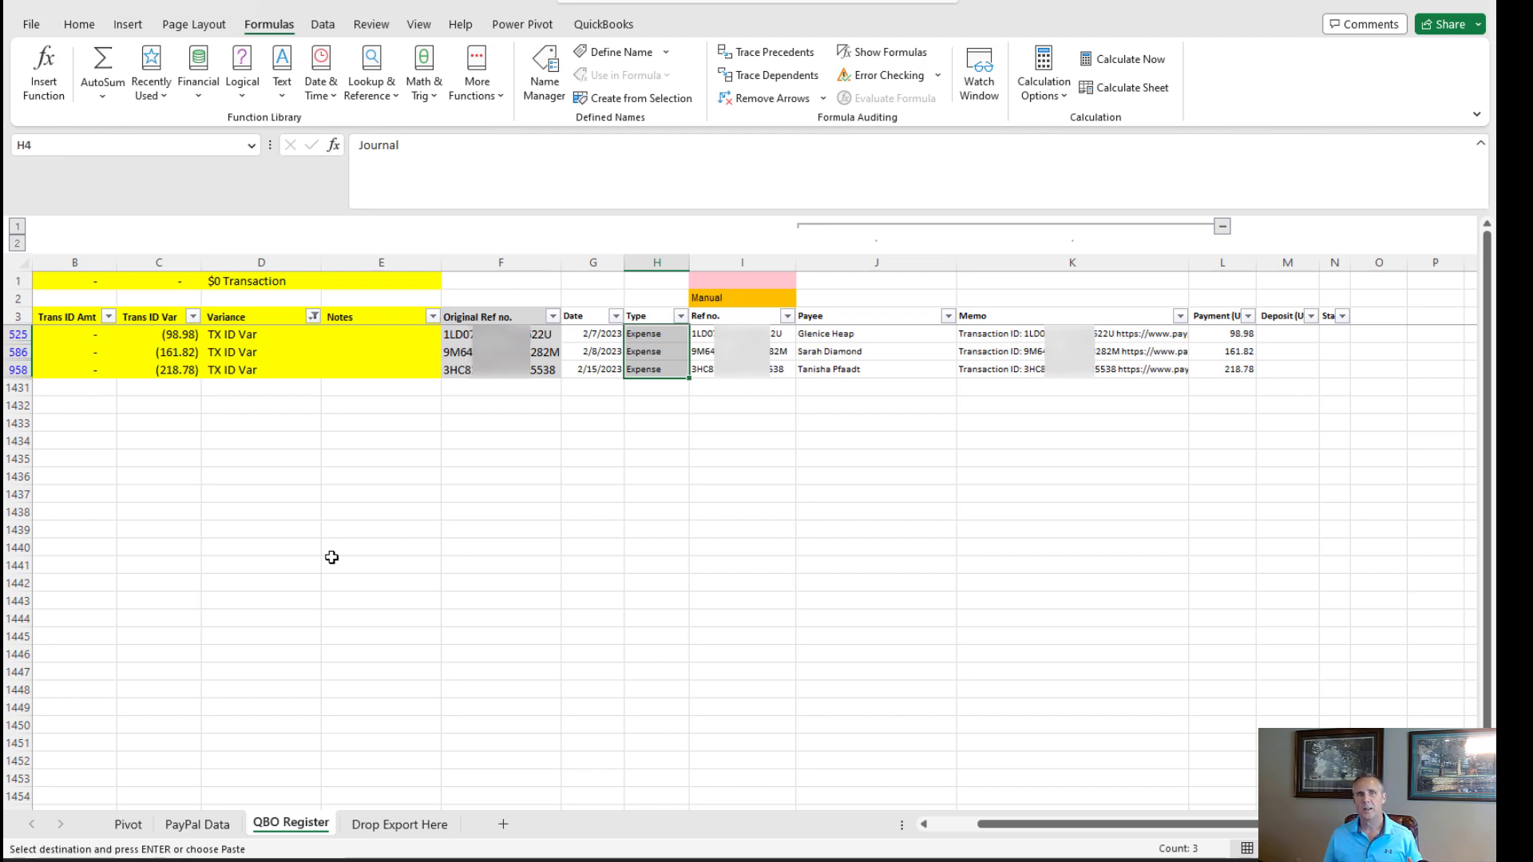
left_click(1233, 331)
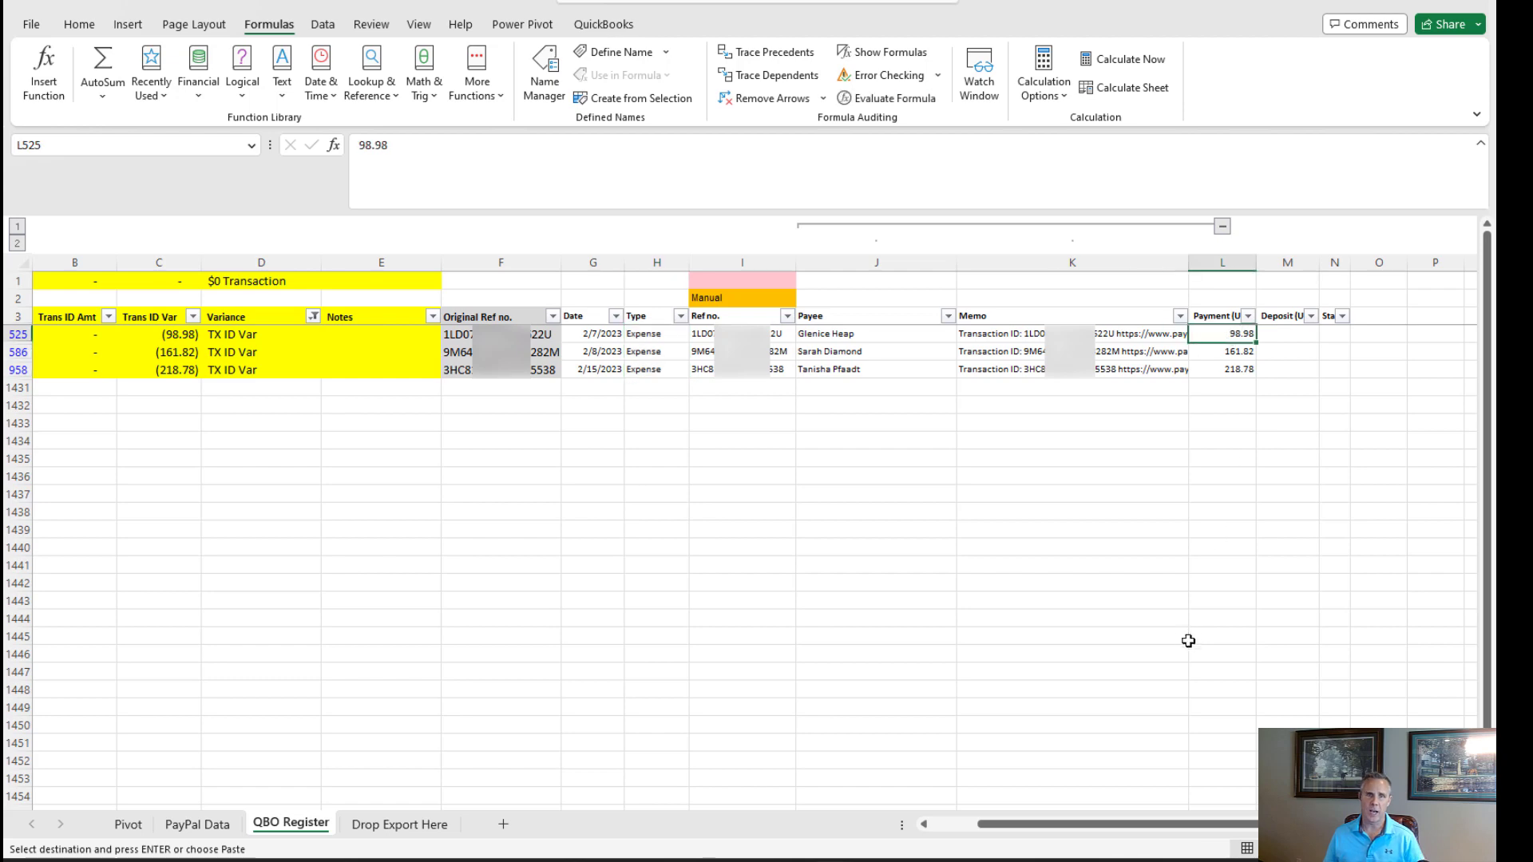
key("ctrl+c")
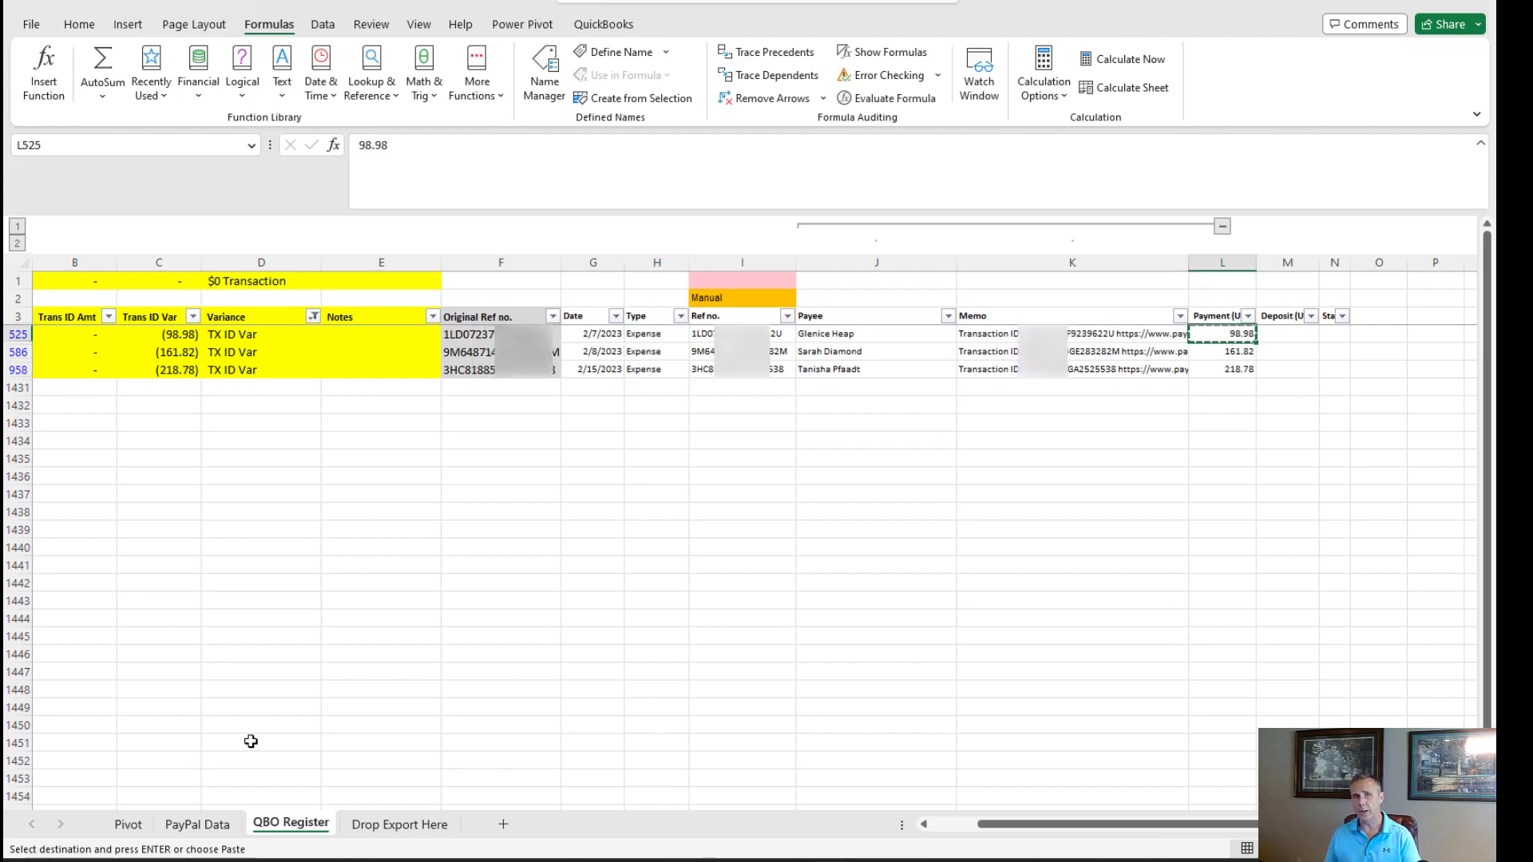
left_click(198, 824)
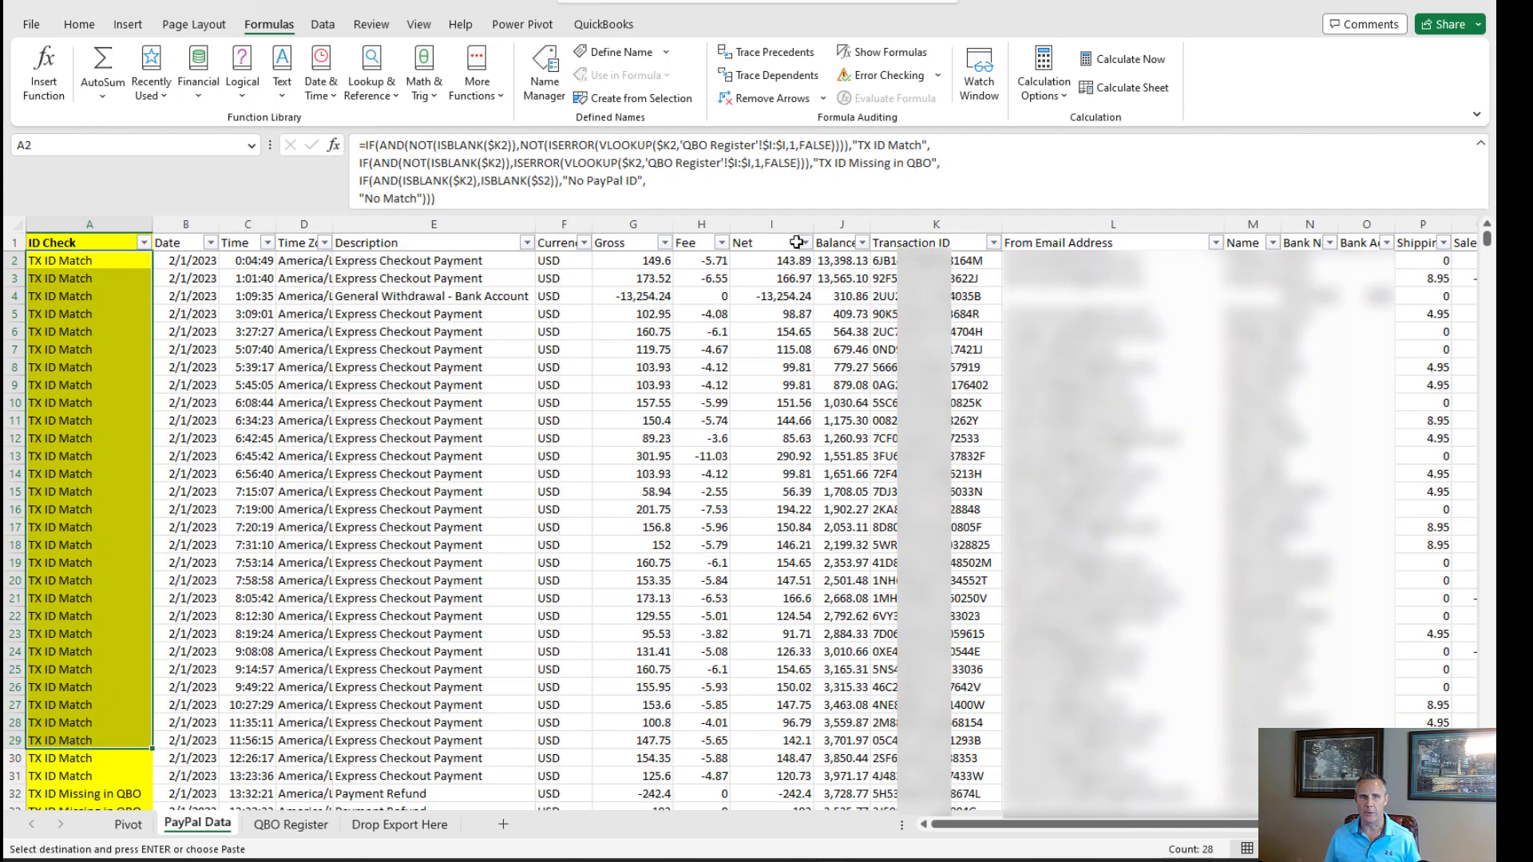
left_click(804, 243)
key("ctrl+v")
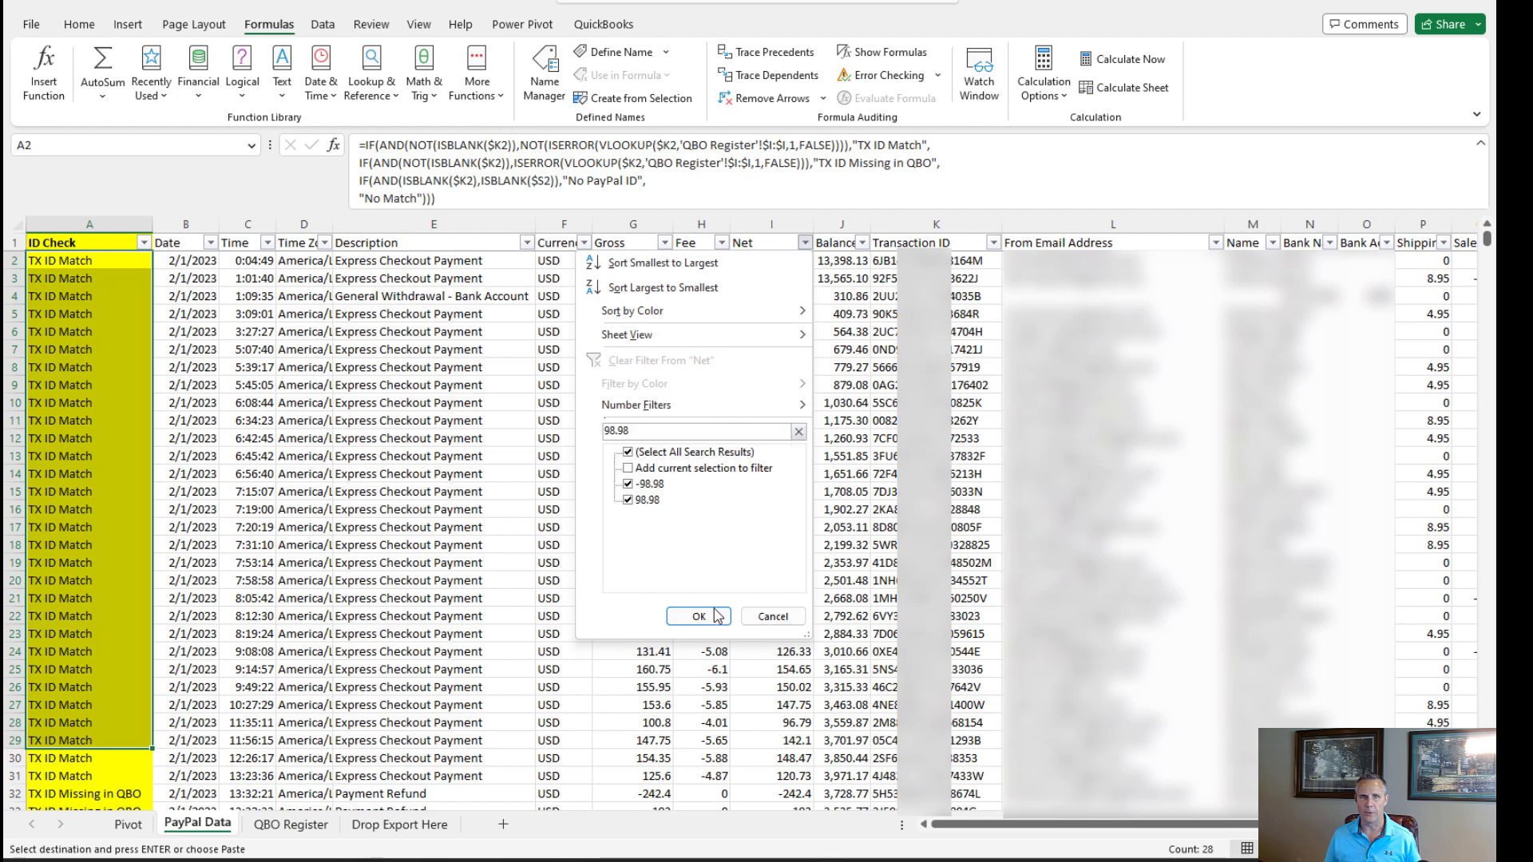
left_click(713, 616)
Step: Compare the net and gross amounts, transaction IDs and descriptions of the 98.98 PayPal rows with the payment on QBO Register
left_click(794, 260)
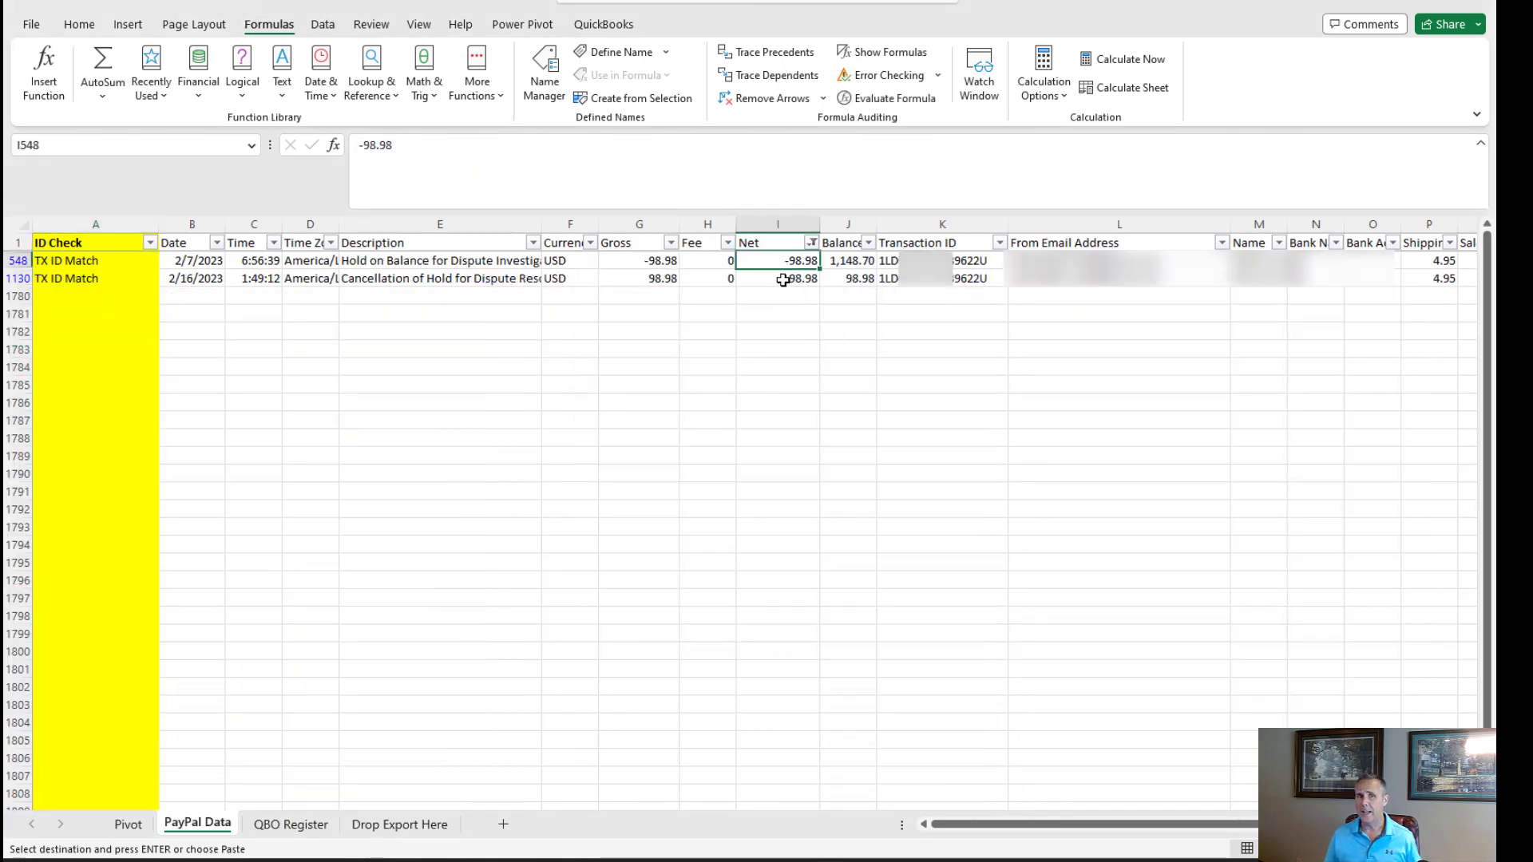
left_click(794, 278)
left_click_drag(985, 263, 988, 278)
left_click(987, 278)
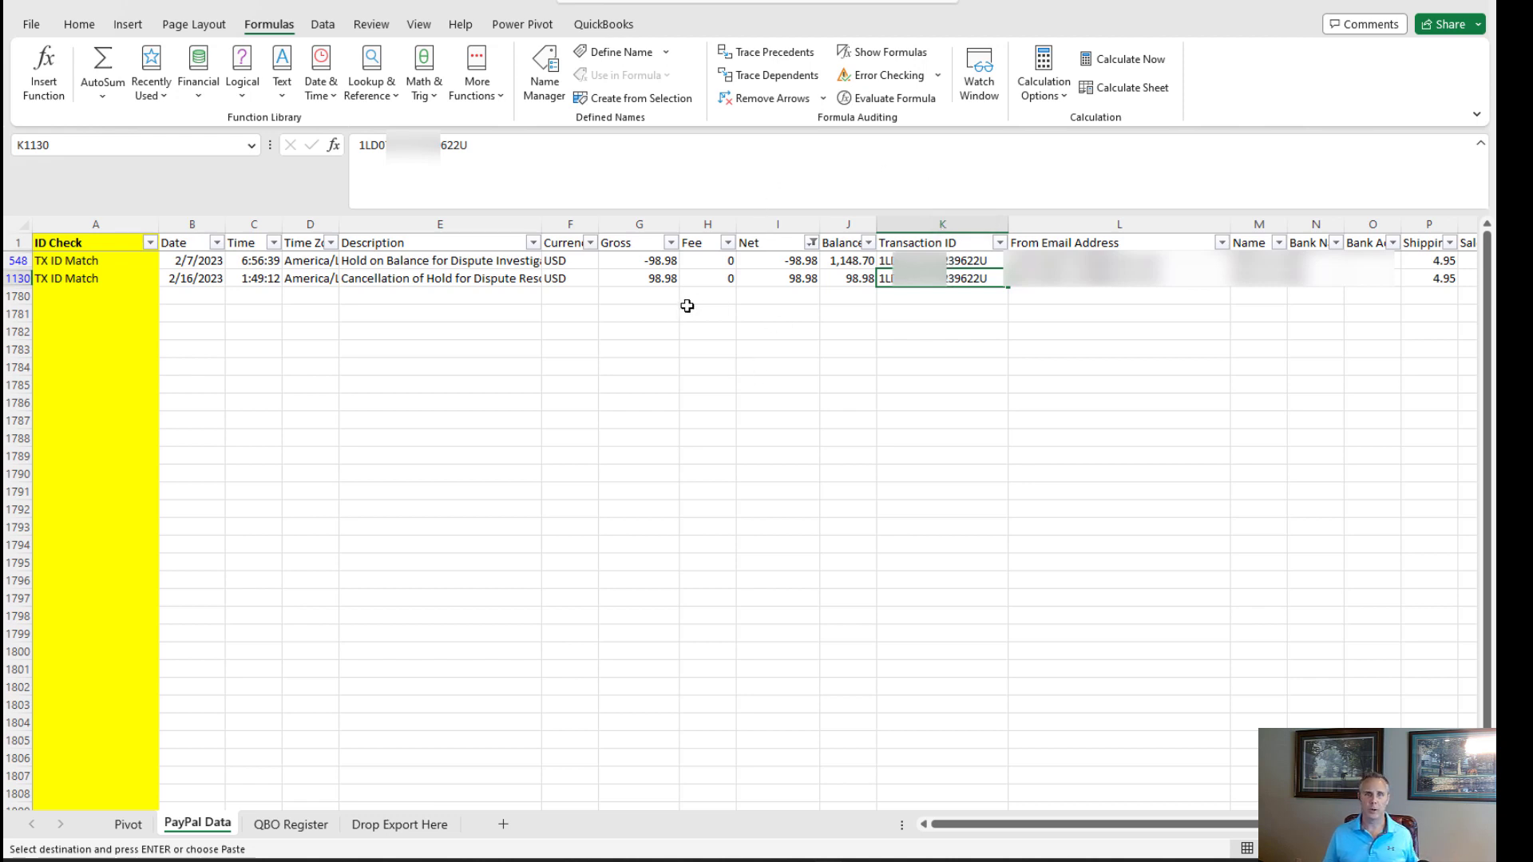
left_click(391, 279)
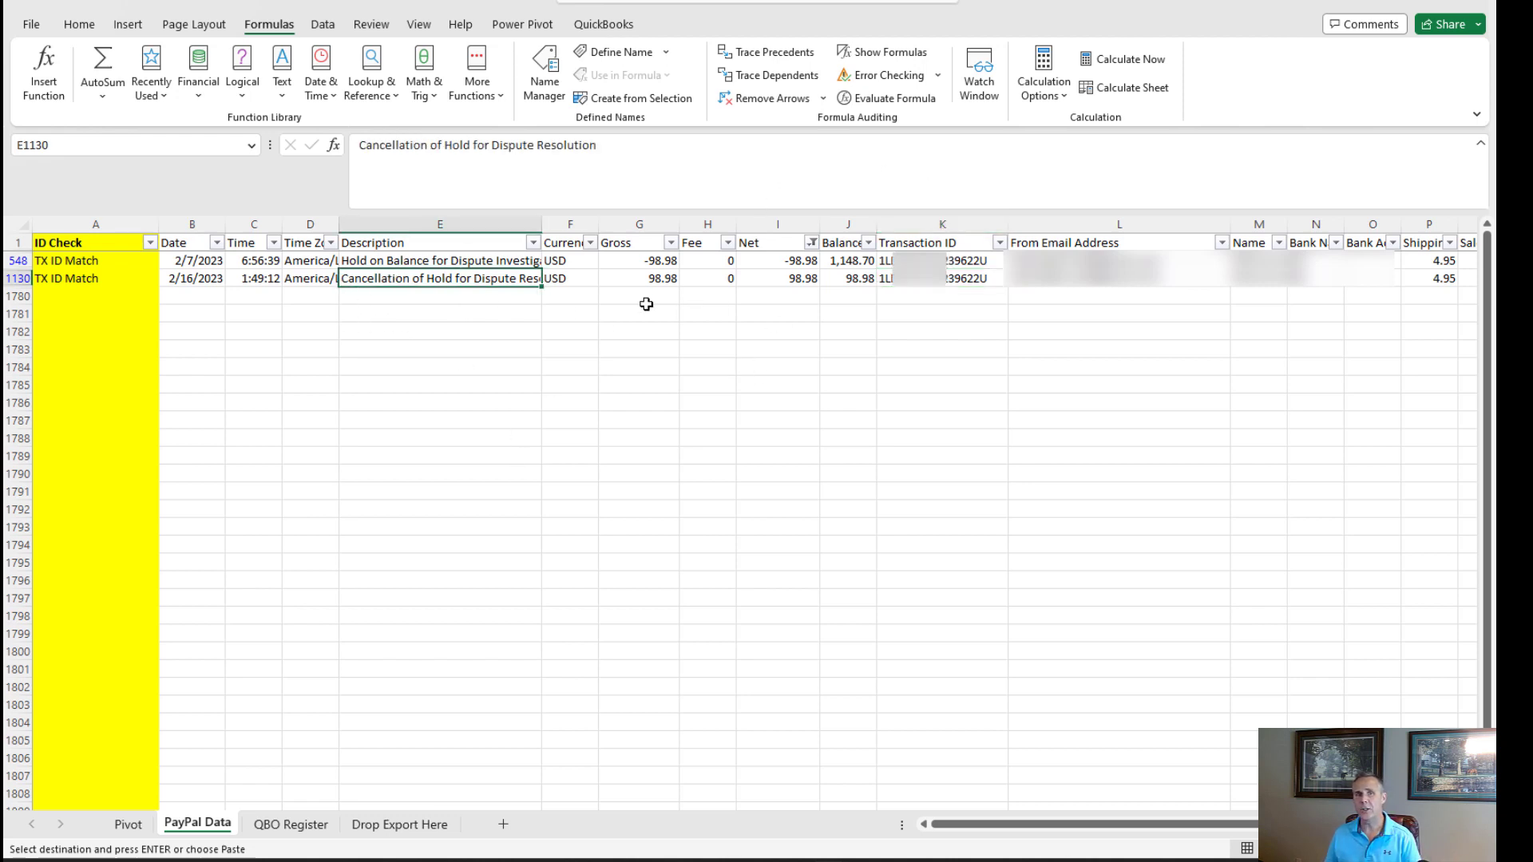
left_click(664, 261)
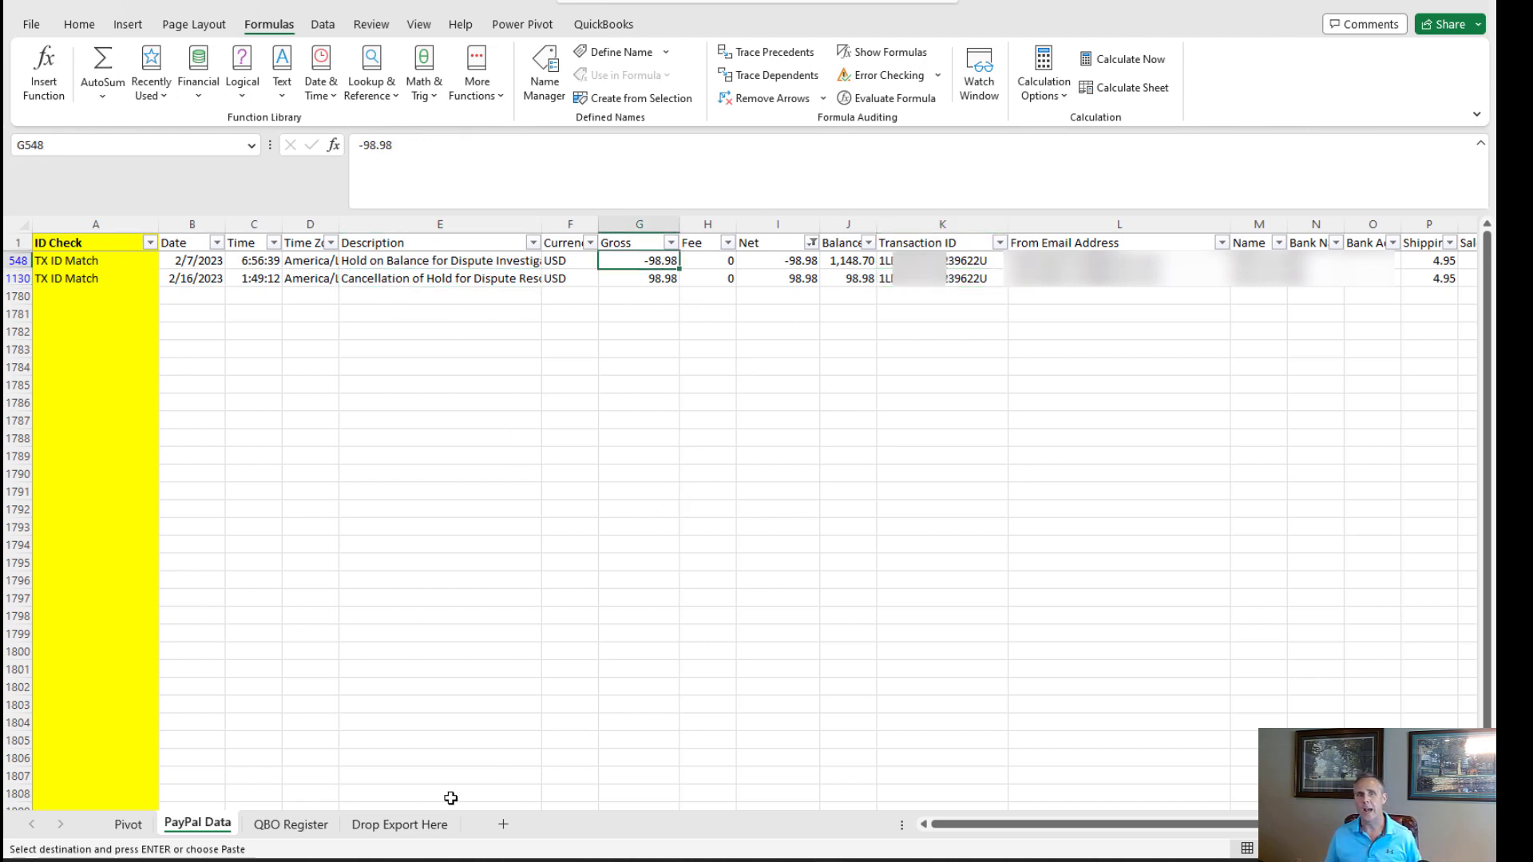
left_click(290, 824)
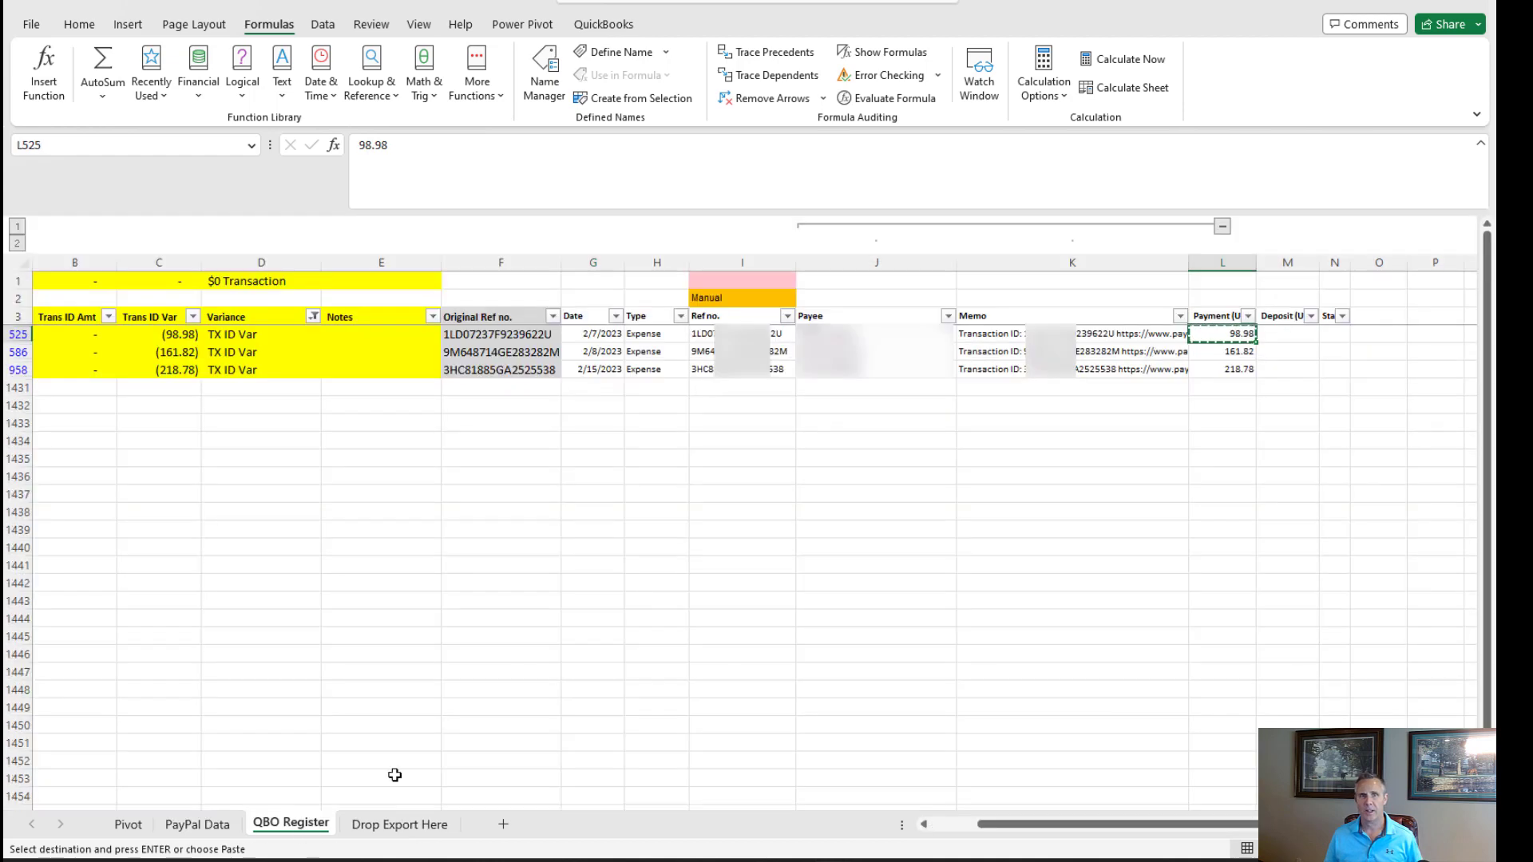
left_click(1226, 317)
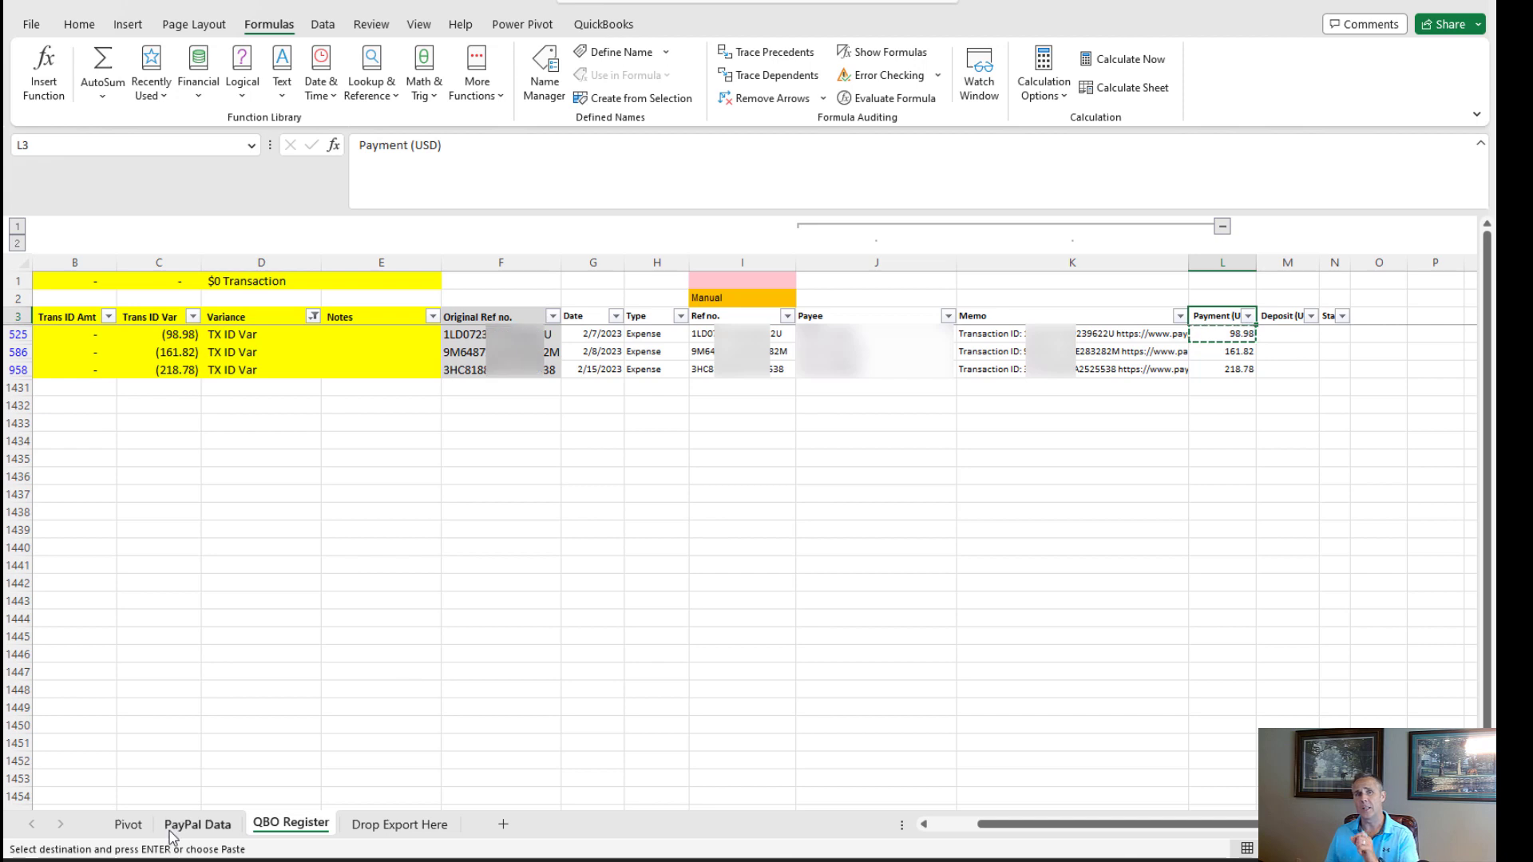
left_click(197, 824)
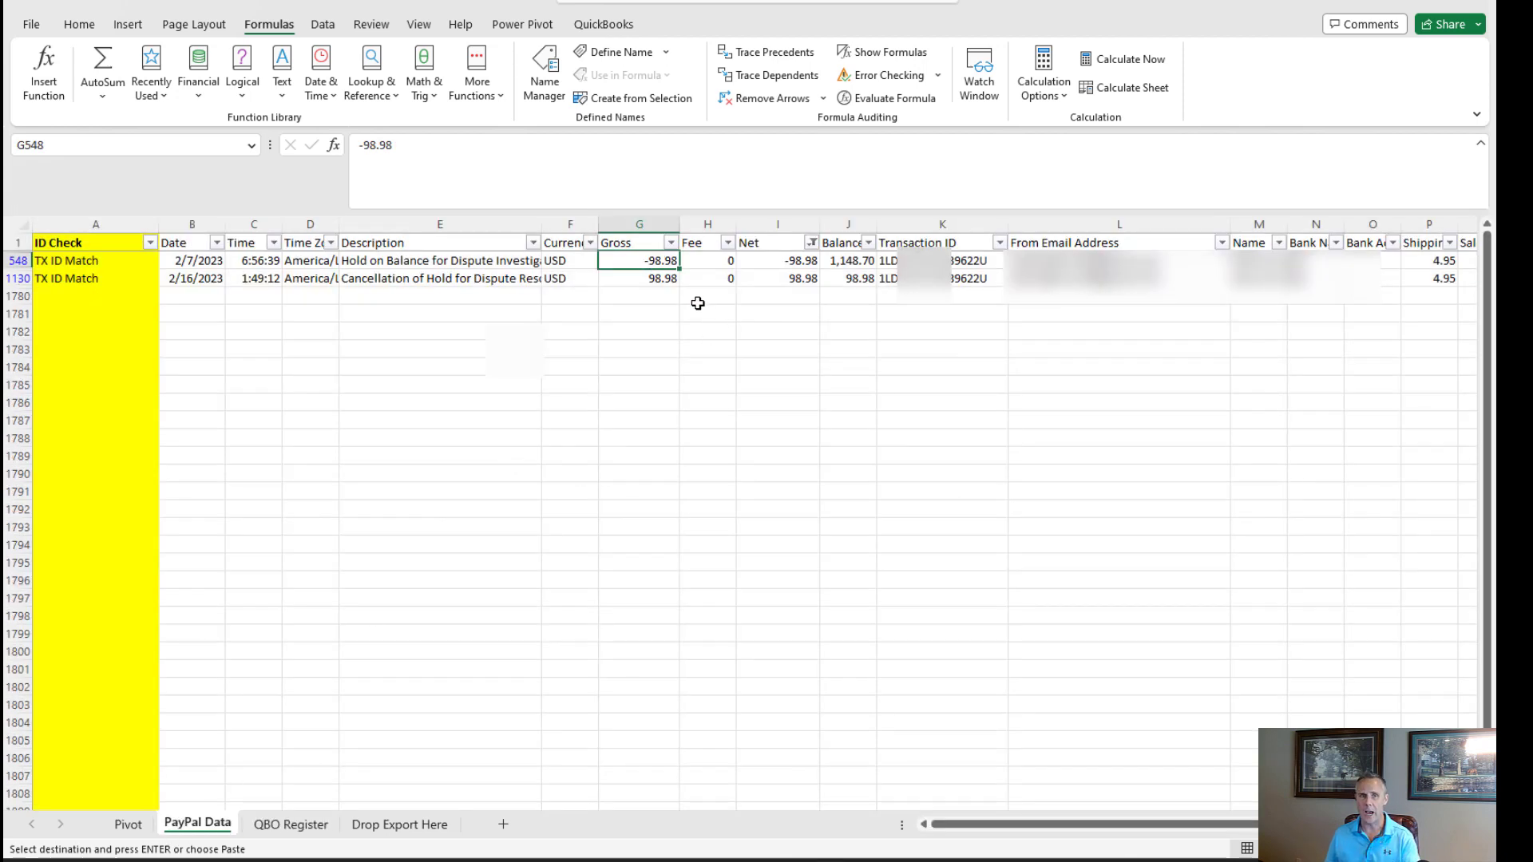
left_click(651, 279)
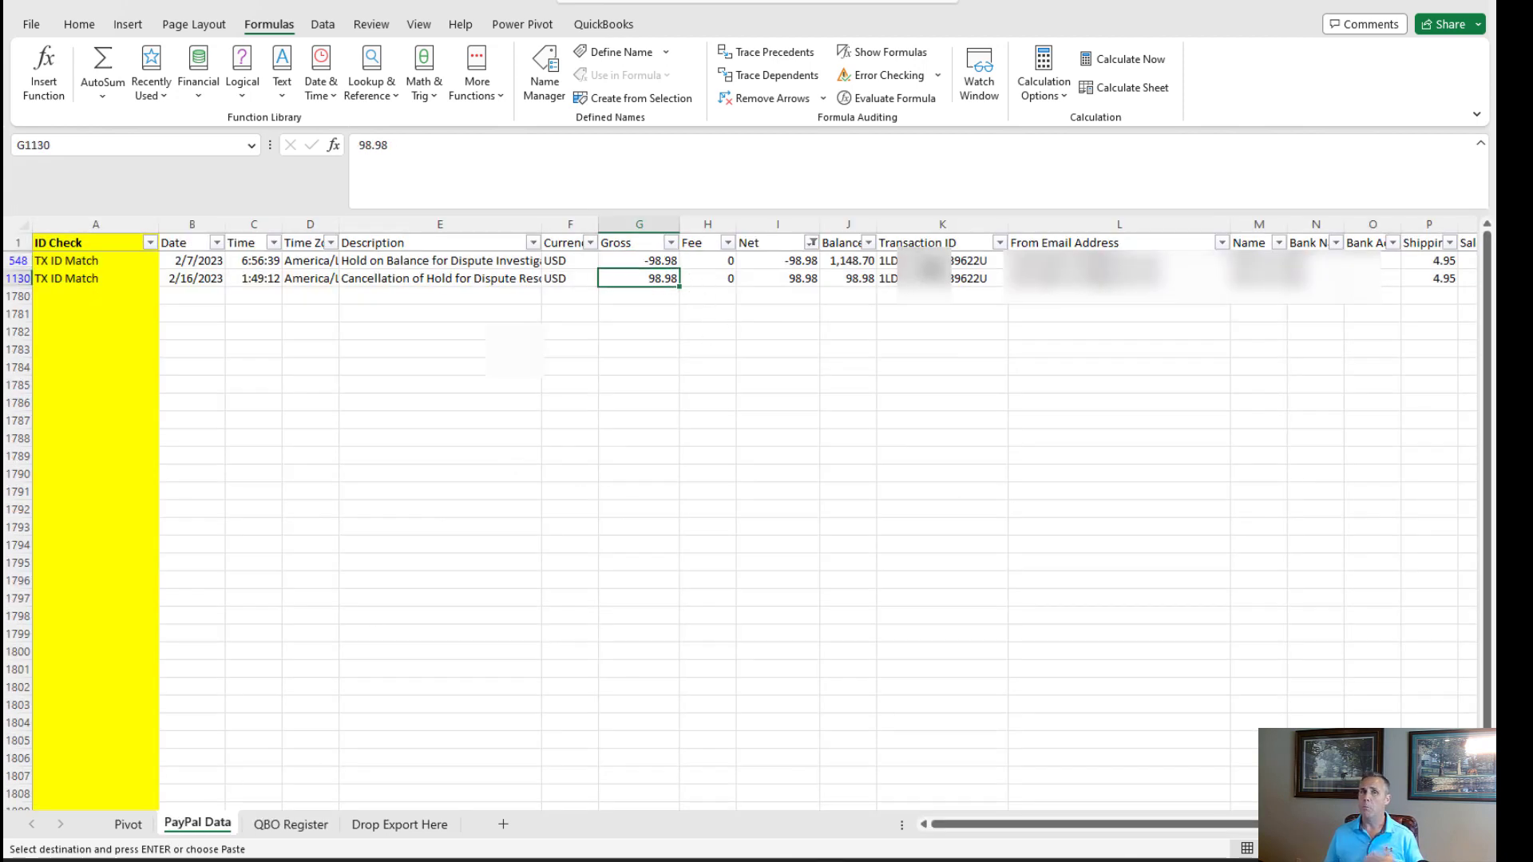
left_click(673, 259)
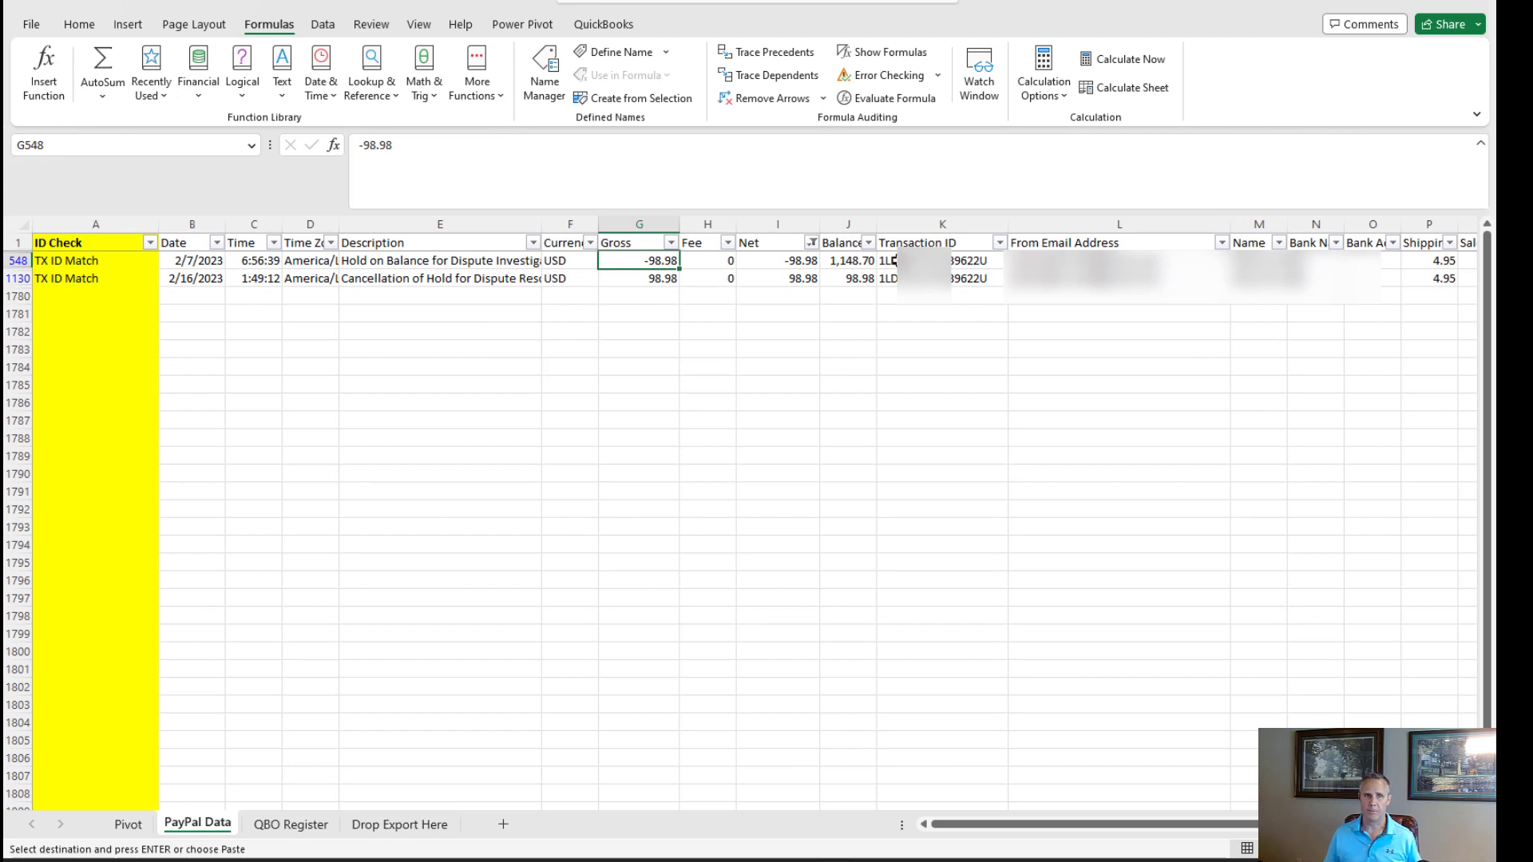
left_click_drag(915, 261, 651, 261)
left_click_drag(952, 280, 611, 278)
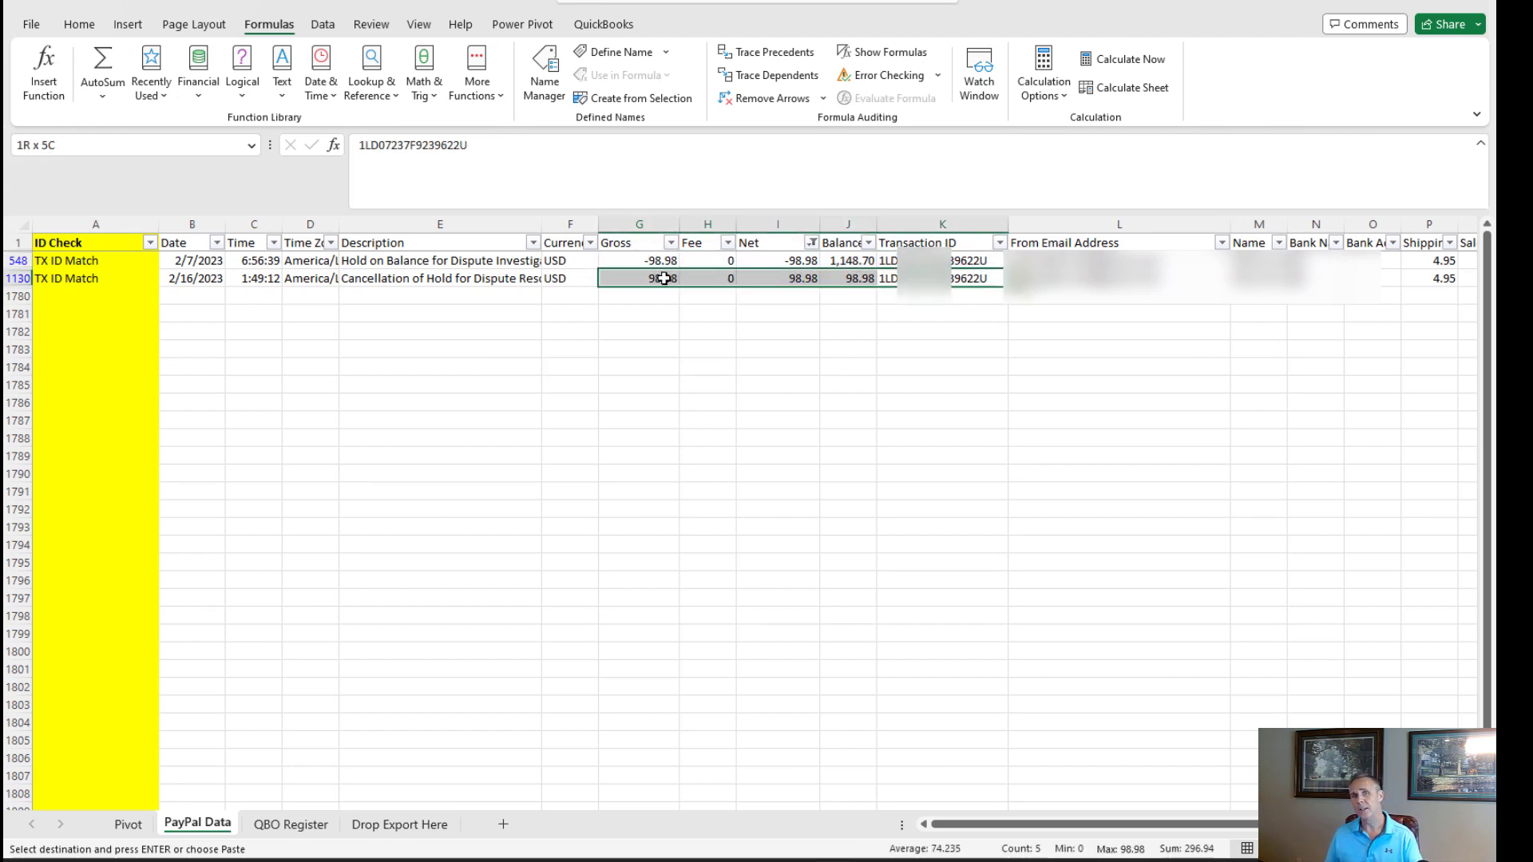
Step: Replace the transaction ID in K1130 on PayPal Data with Duplicate and check row 525 on QBO Register
left_click(928, 281)
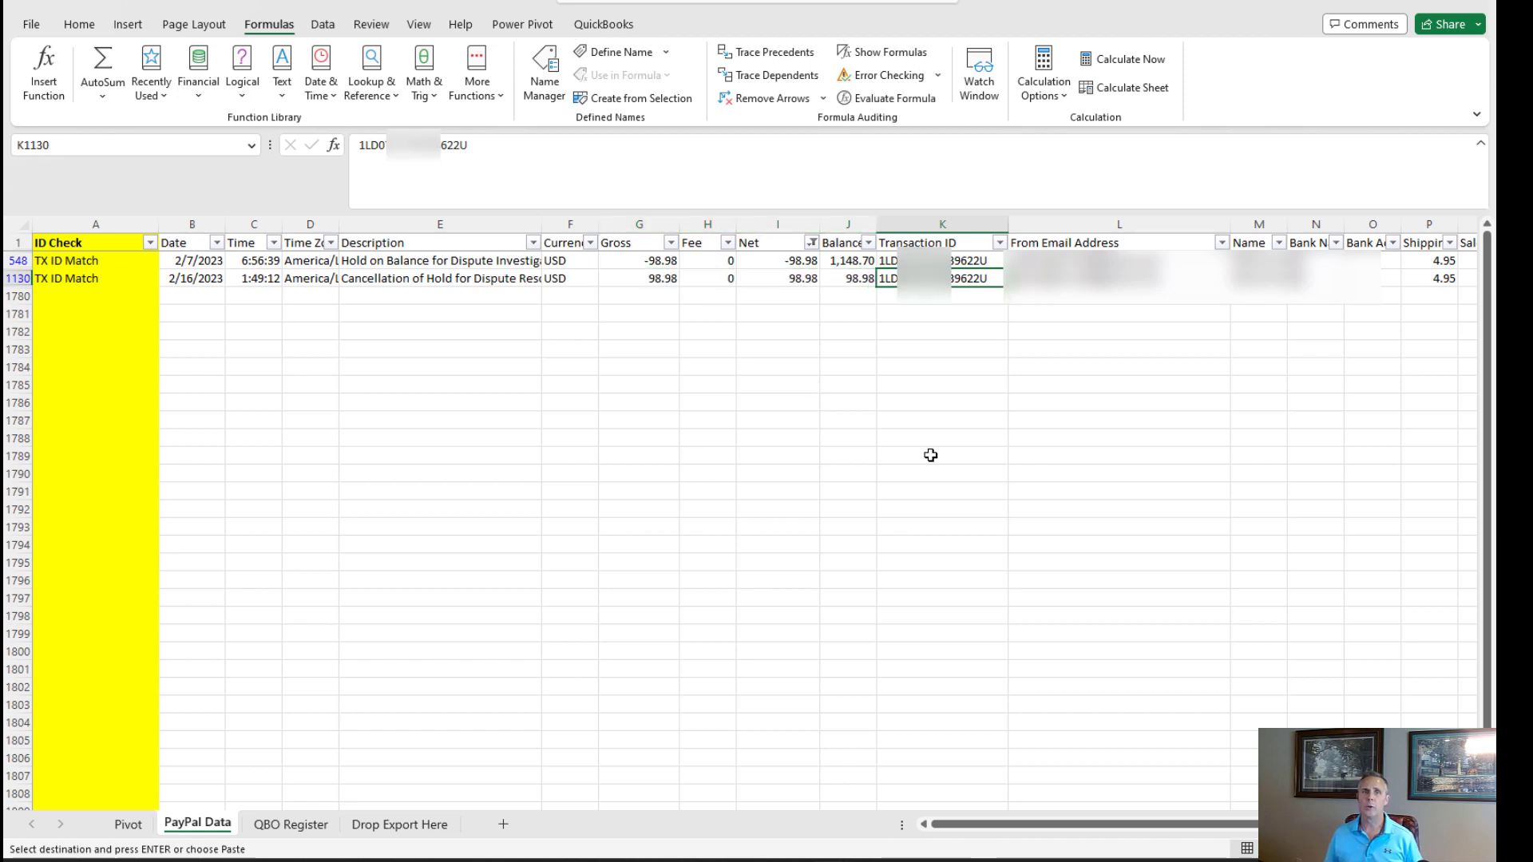
type("Duplicate")
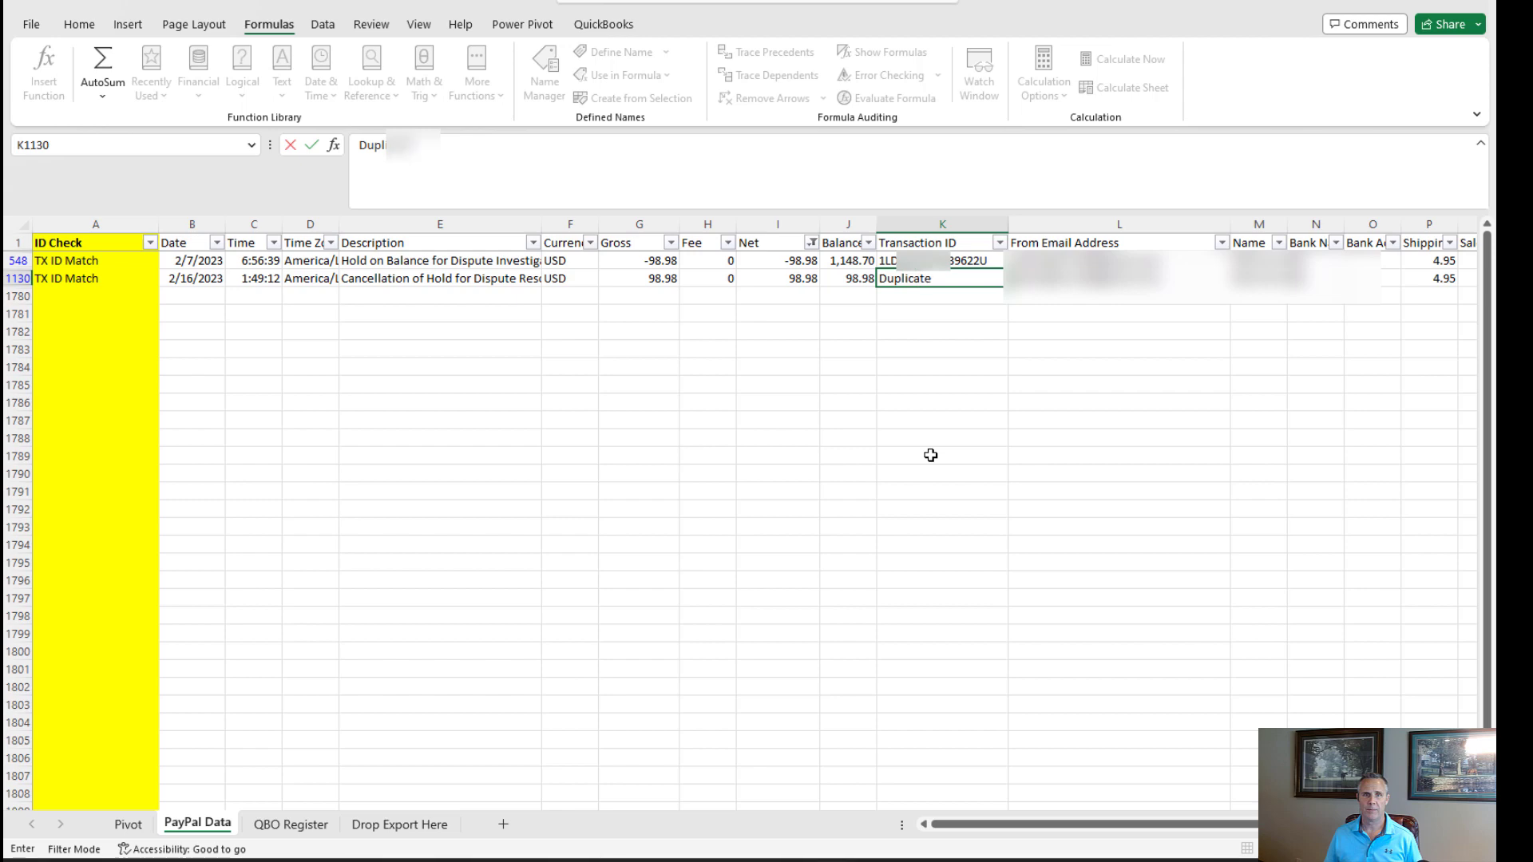
key("Return")
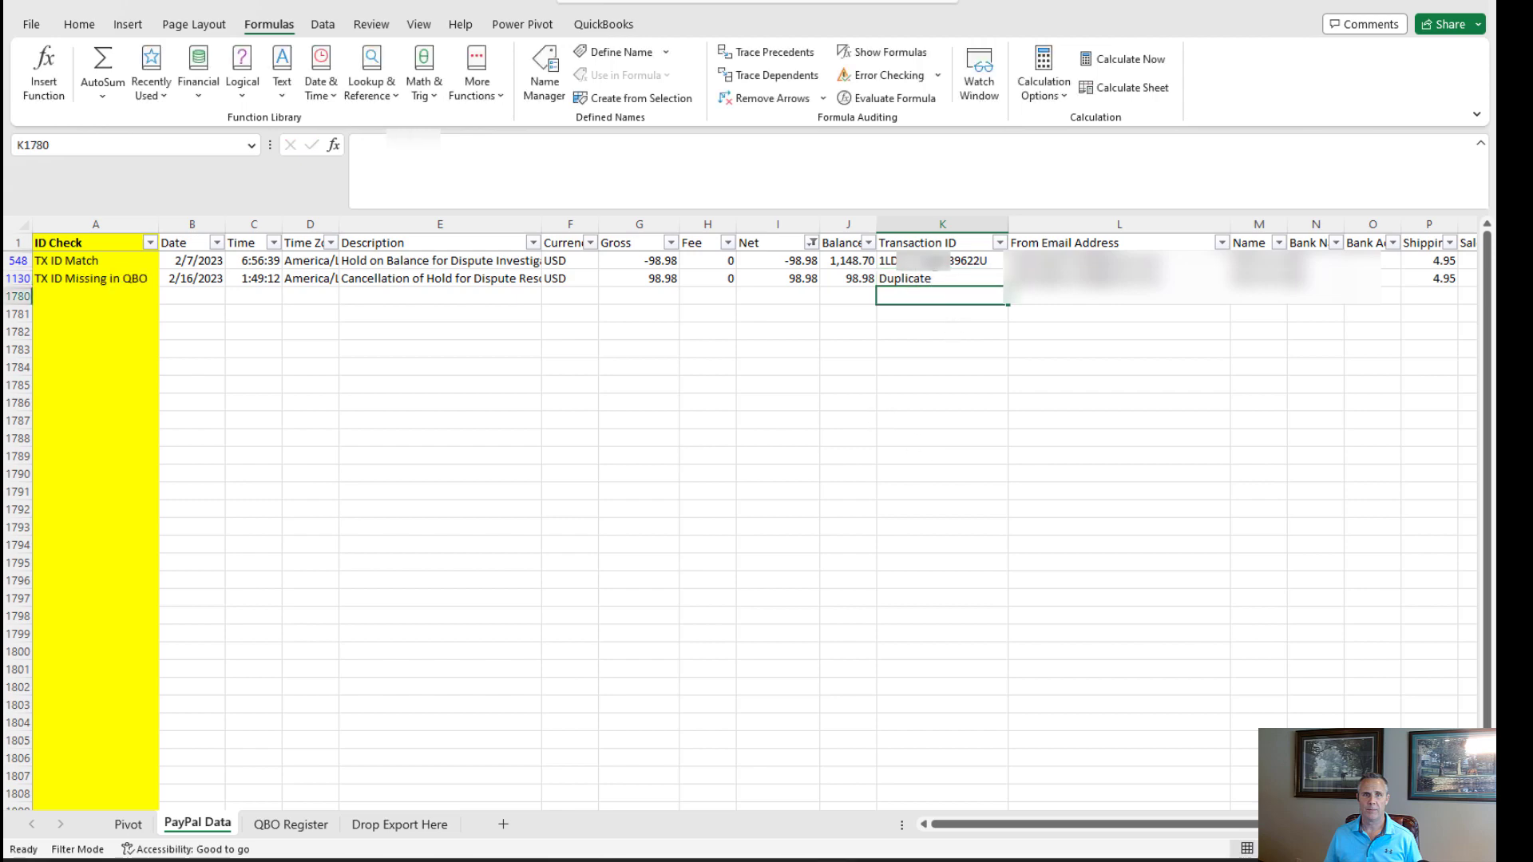
left_click(275, 827)
left_click(19, 334)
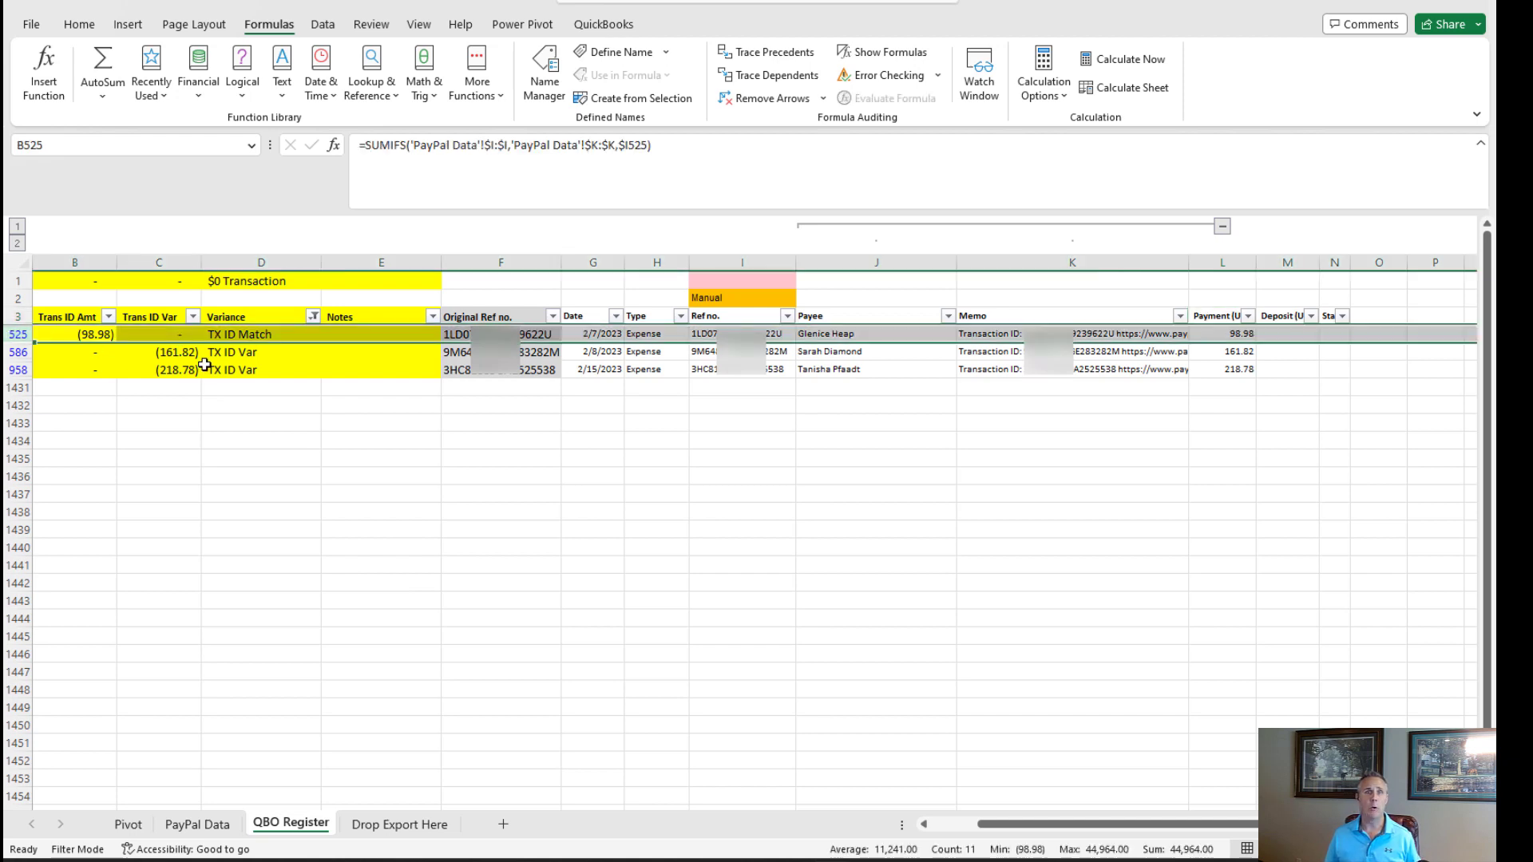
left_click(1225, 334)
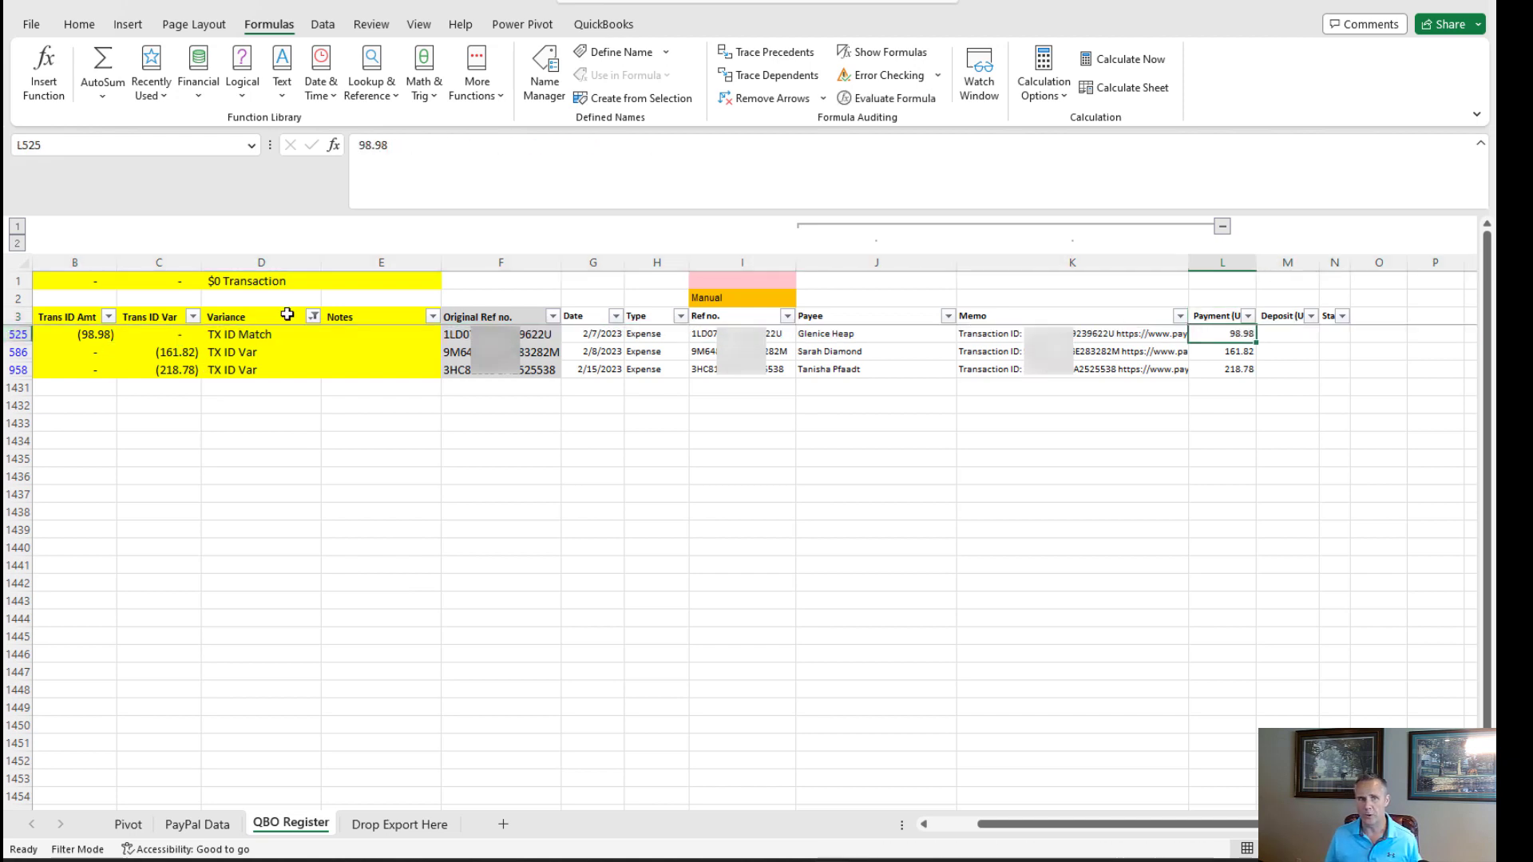
Step: Copy the 161.82 payment from L586 on QBO Register and filter the PayPal Data Net column by that amount
left_click(1236, 353)
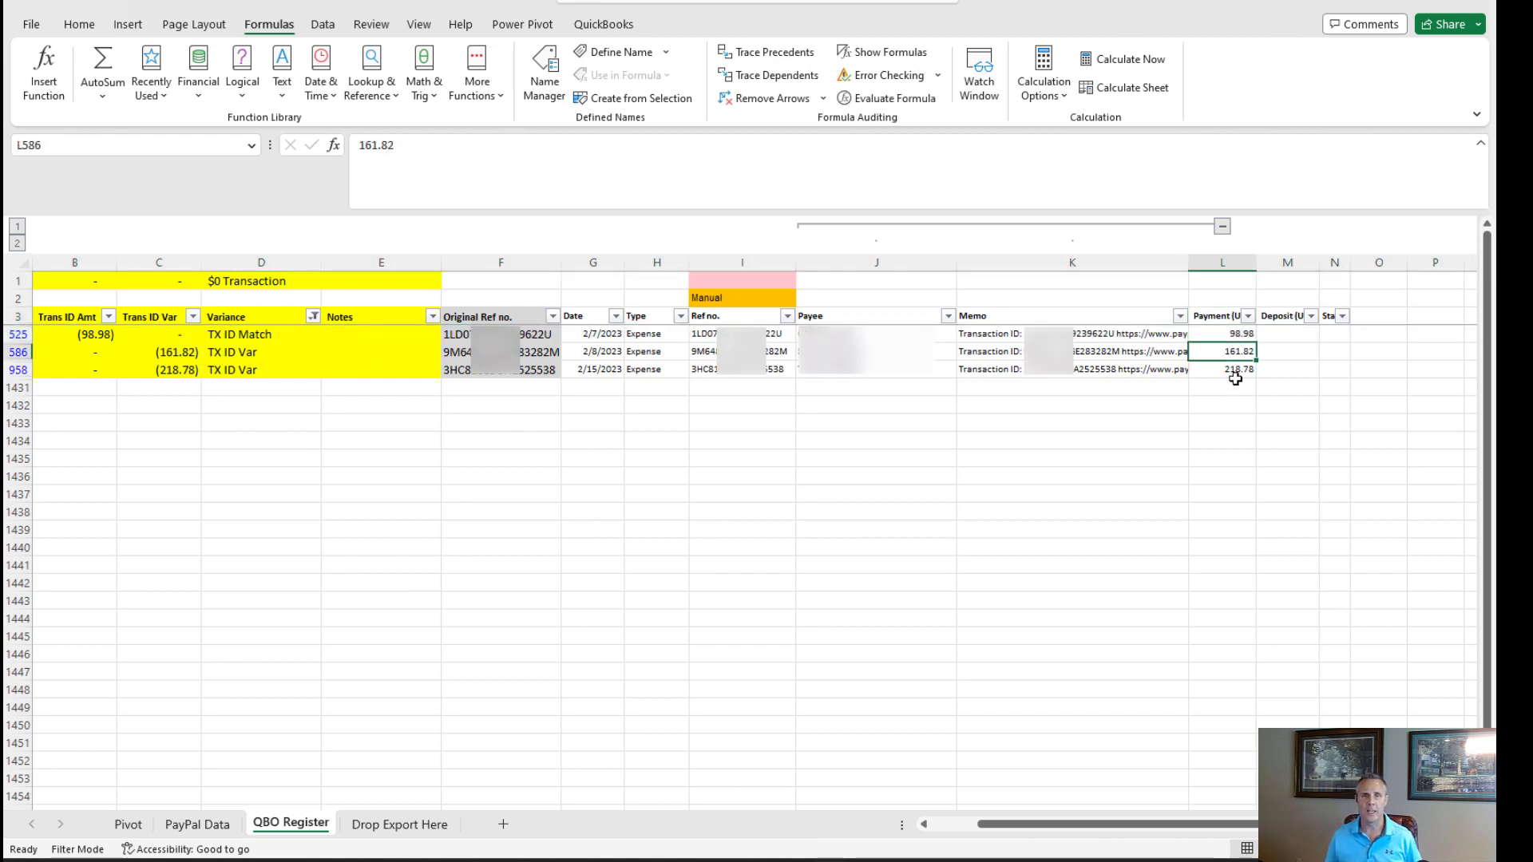
key("ctrl+c")
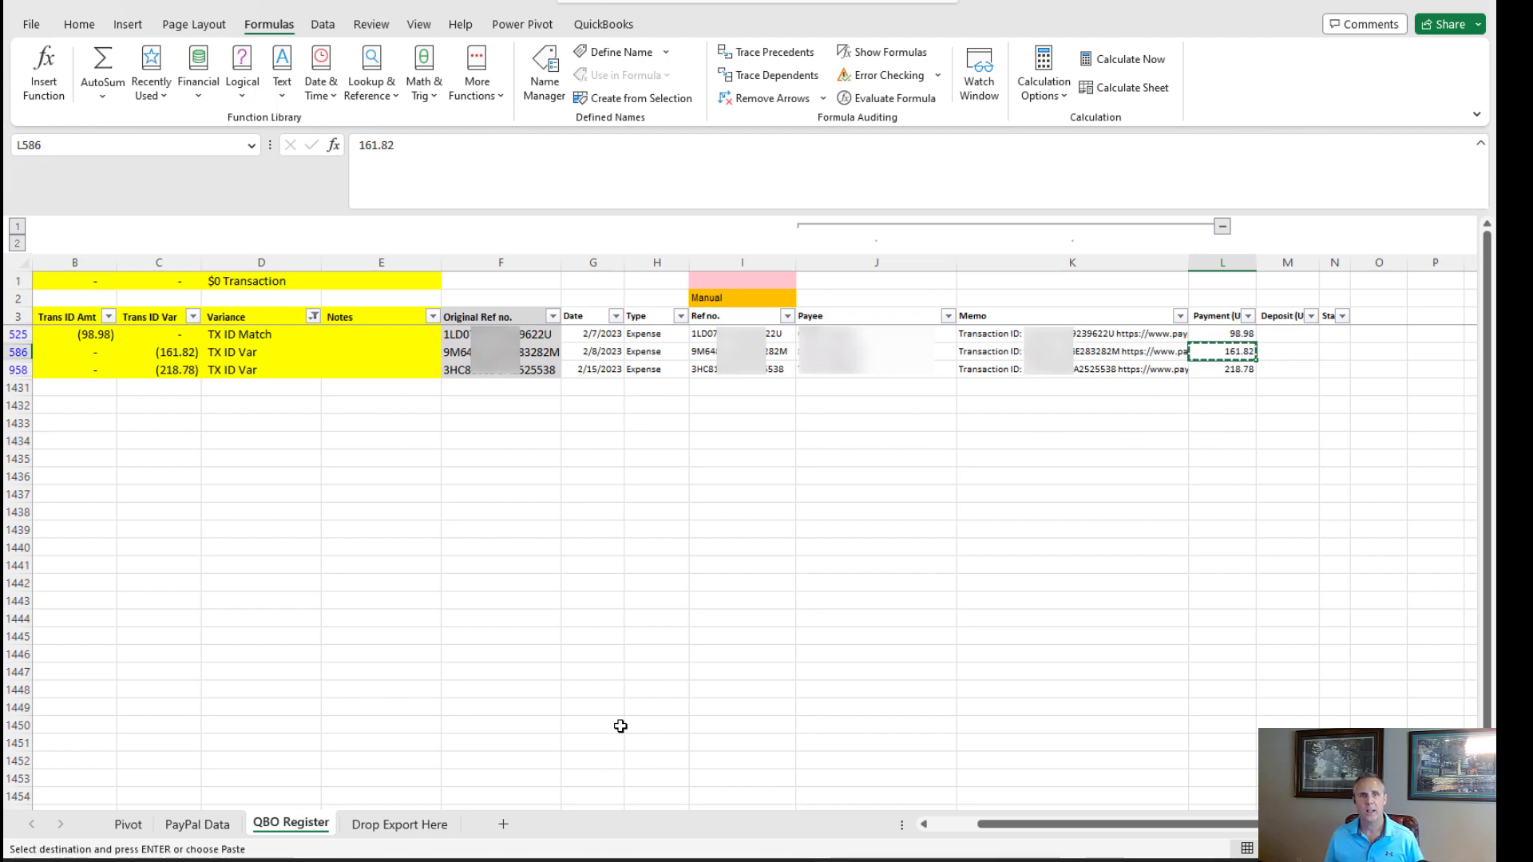
left_click(226, 824)
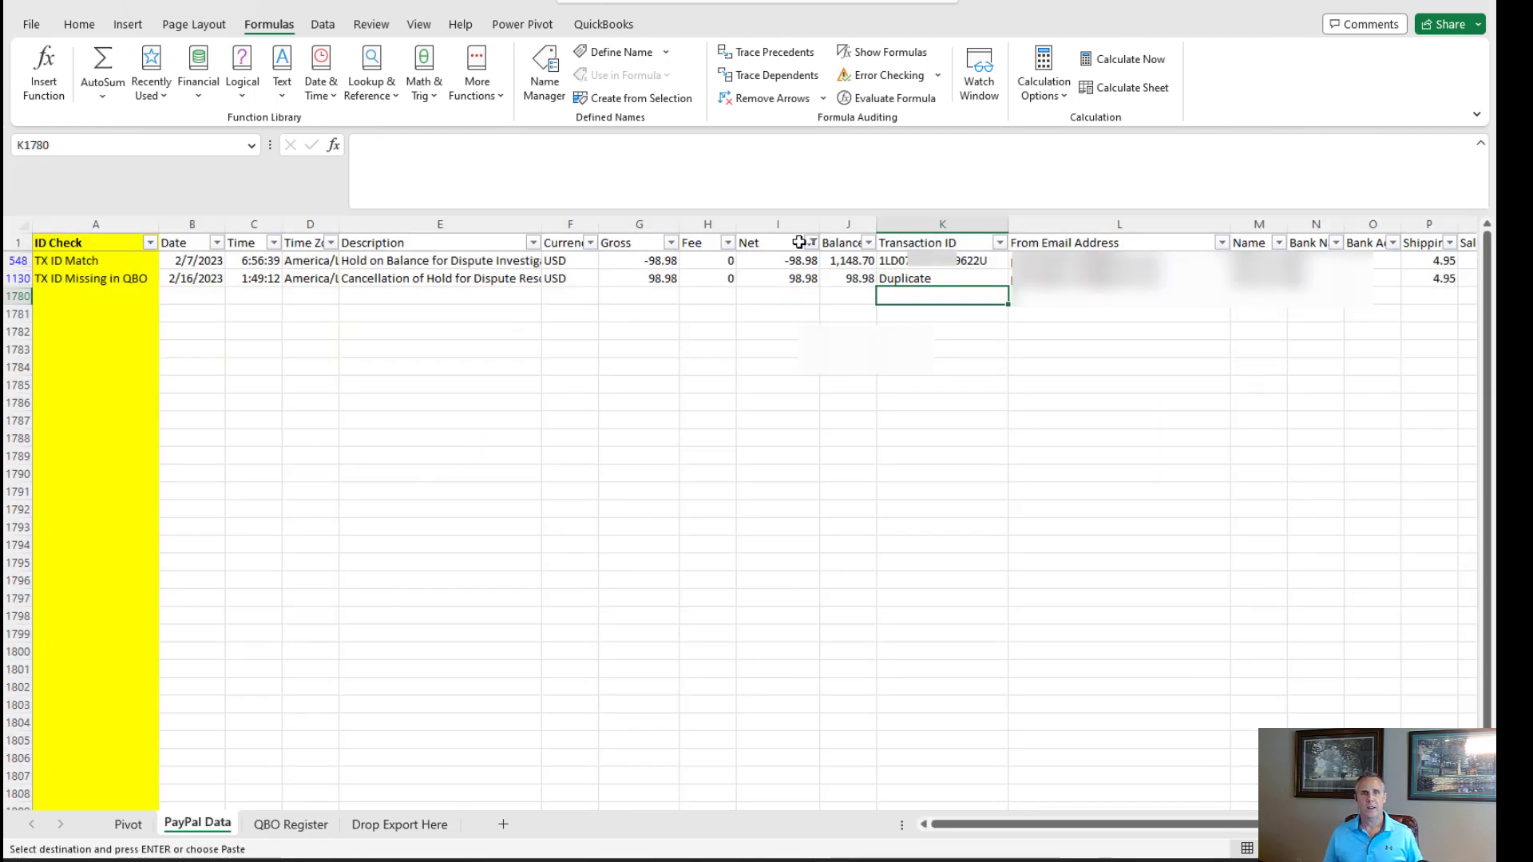
left_click(811, 243)
key("ctrl+v")
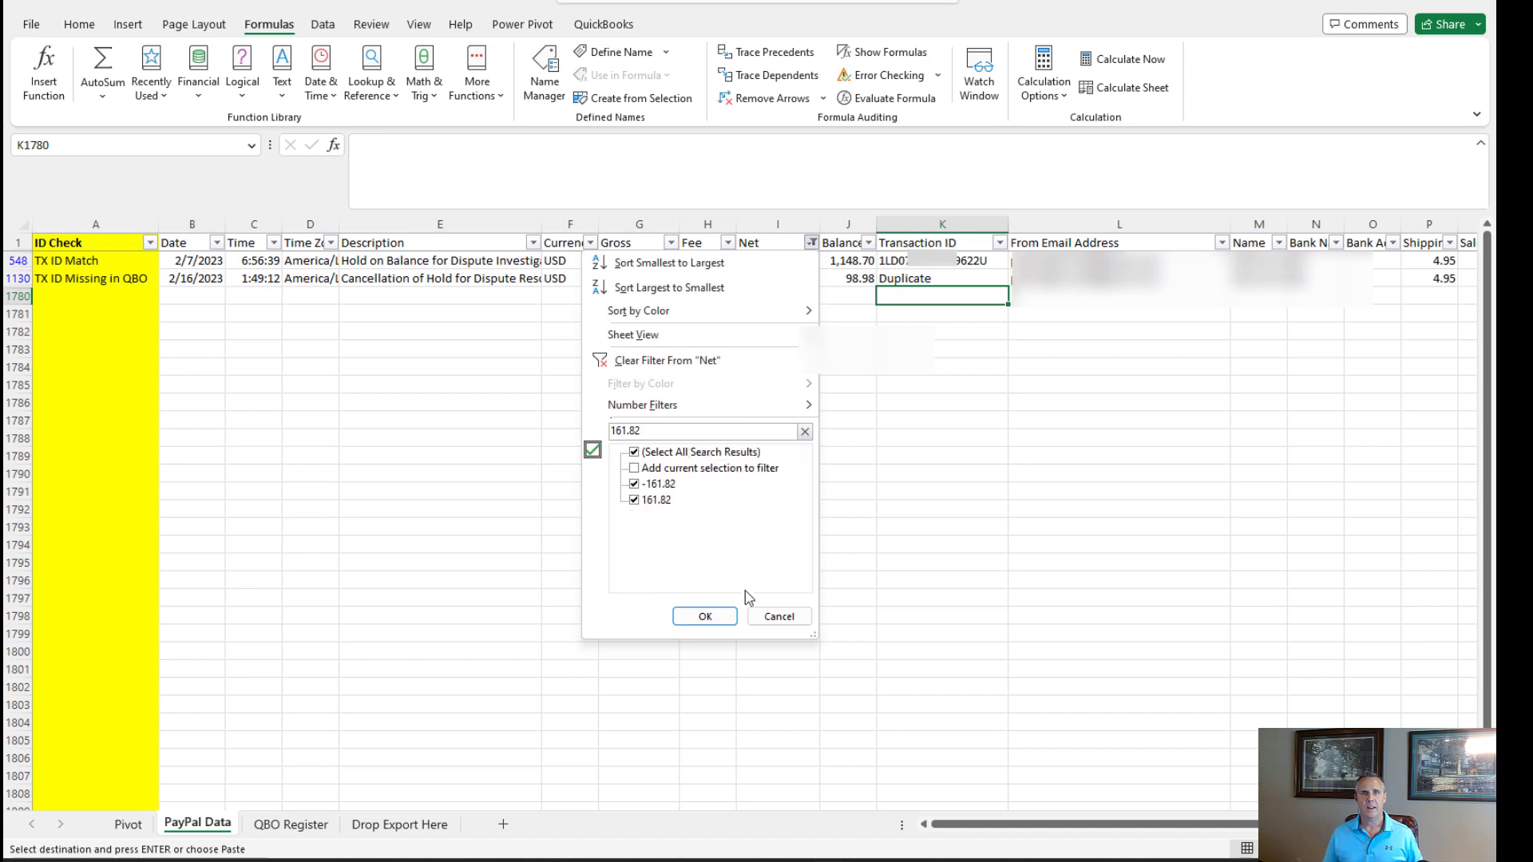
left_click(705, 616)
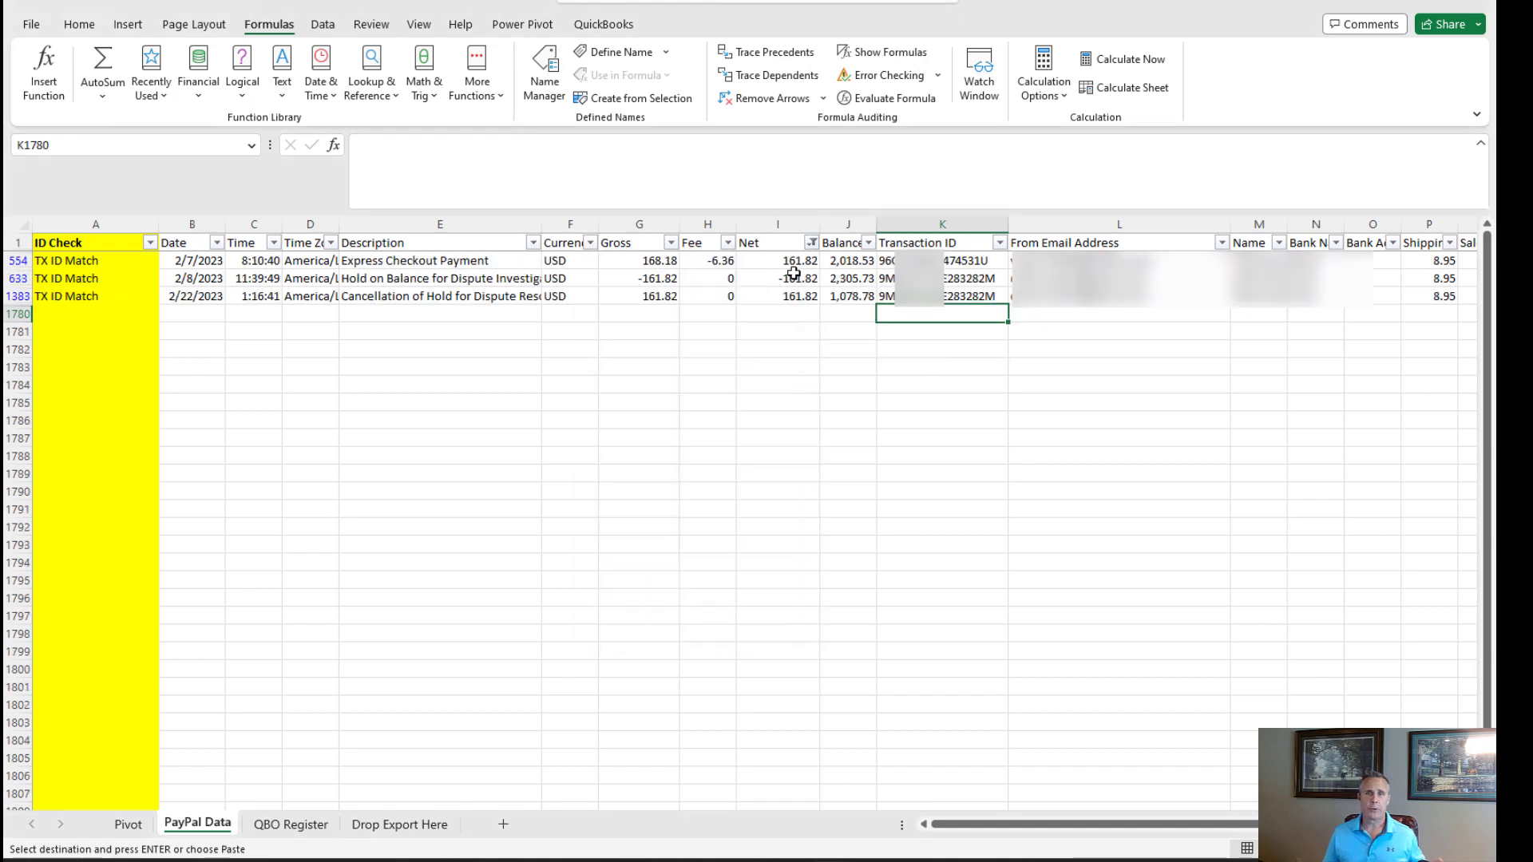
Step: Review the 161.82 rows, replace the dispute cancellation's transaction ID in K1383 with Duplicate, and check the variance in D586 on QBO Register
left_click_drag(783, 263, 779, 293)
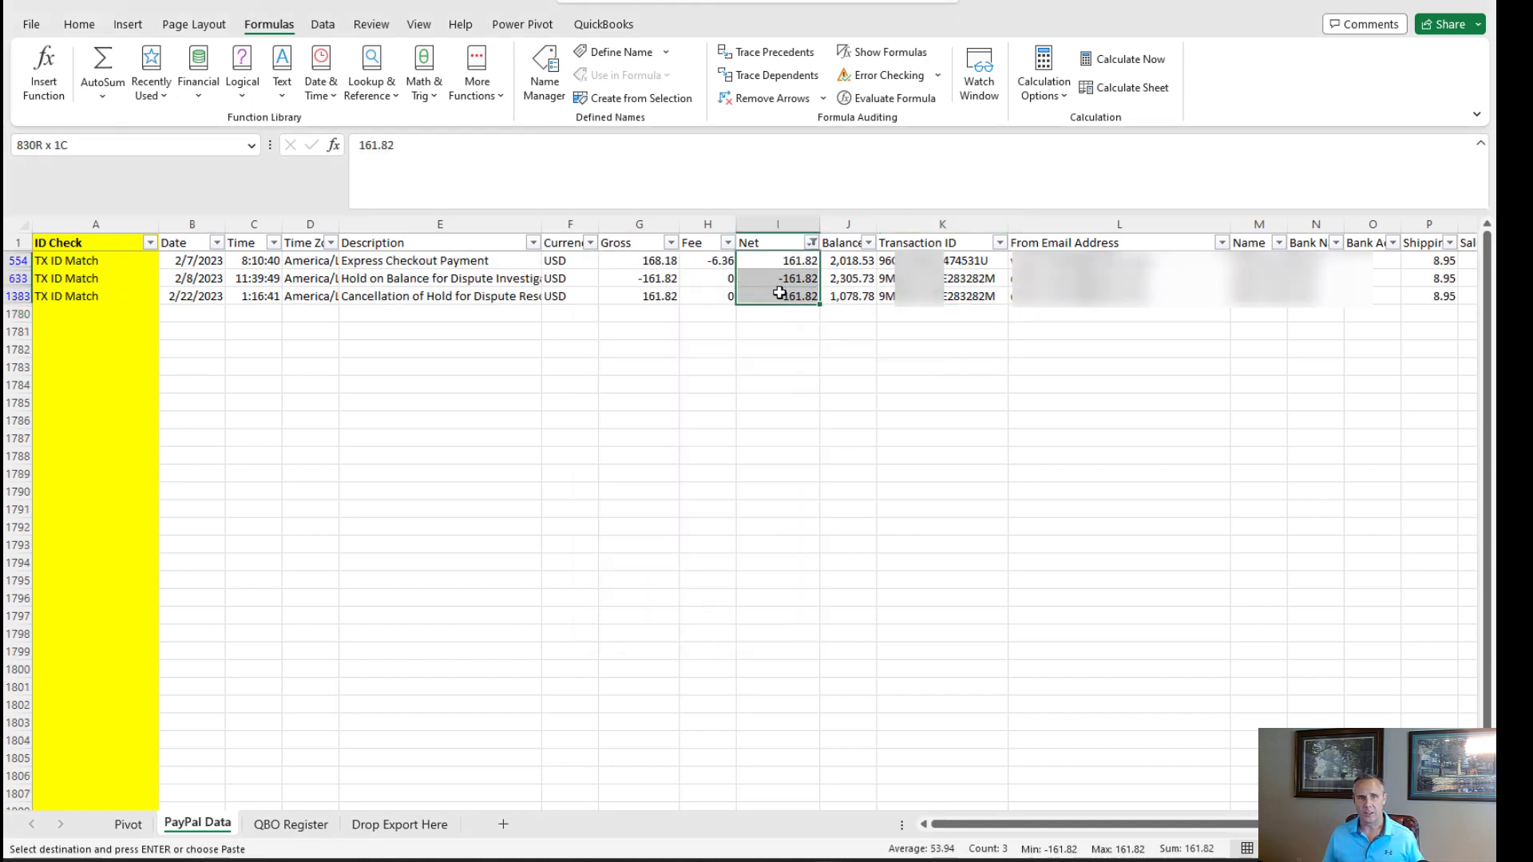
left_click(957, 294)
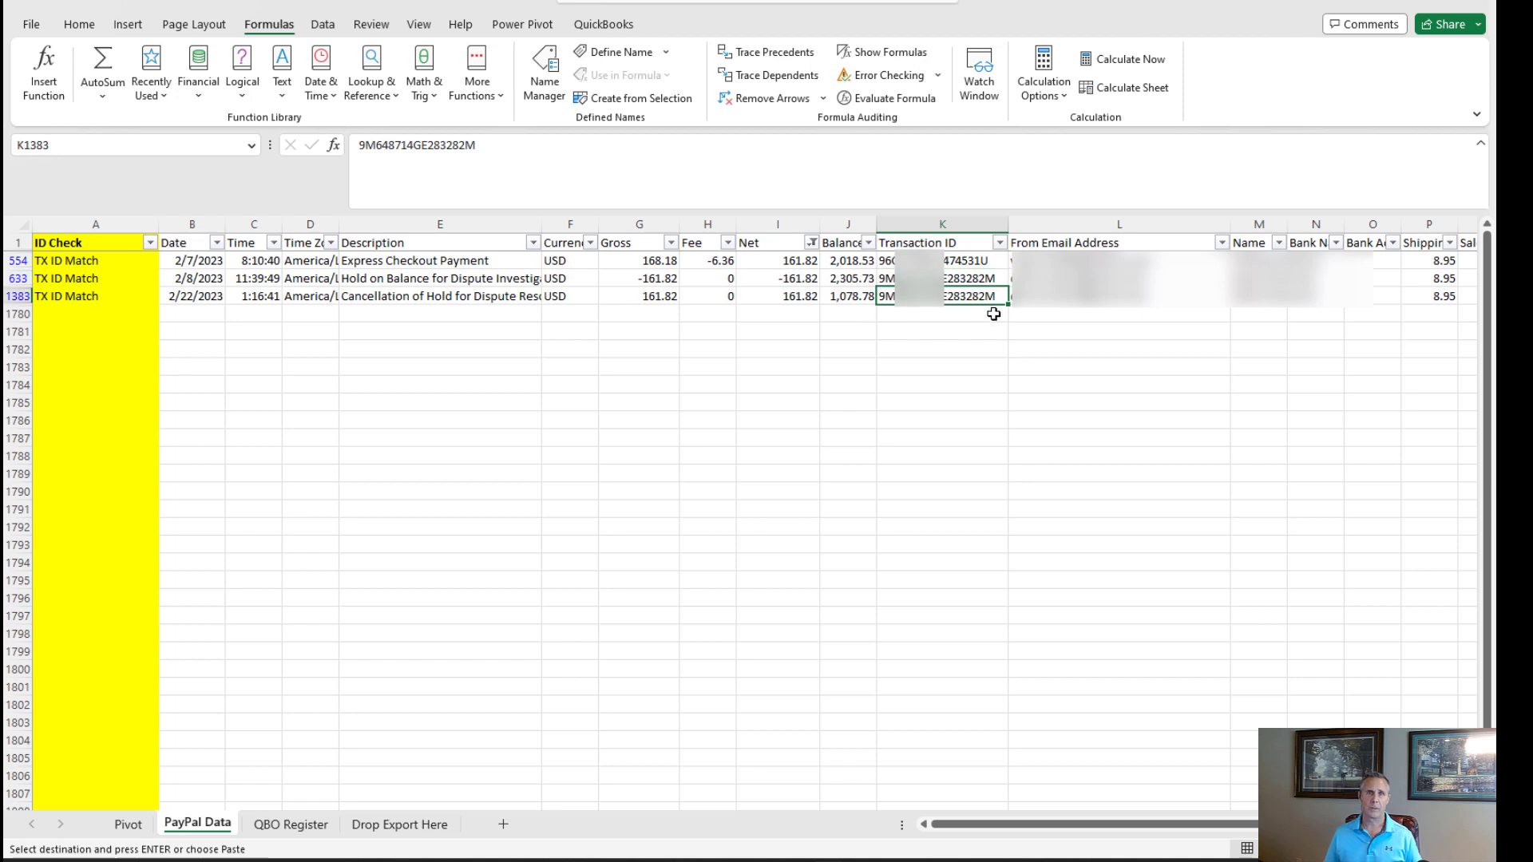
left_click(365, 281)
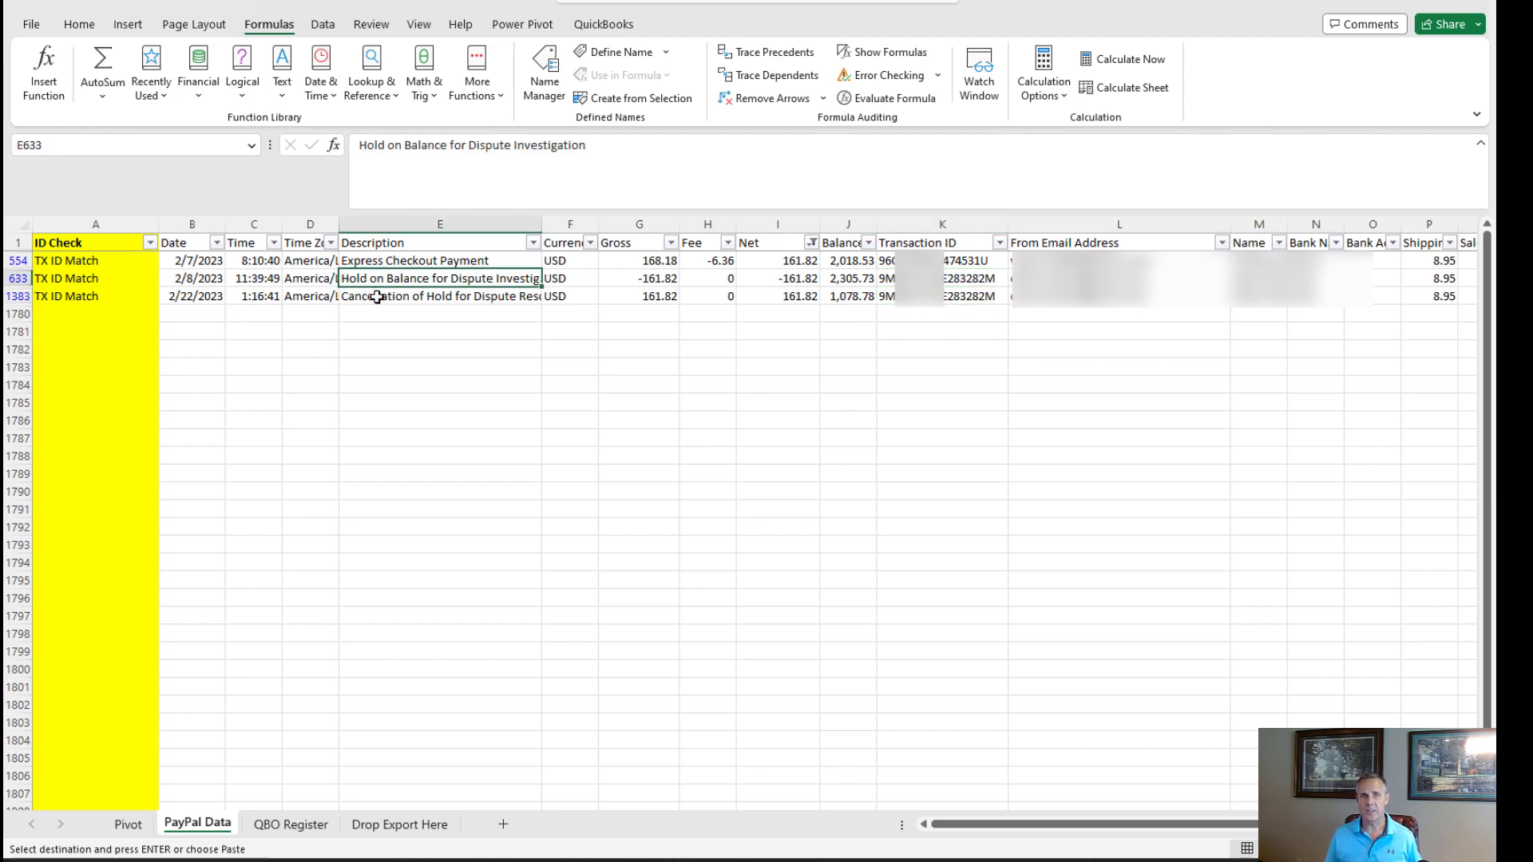
left_click(382, 297)
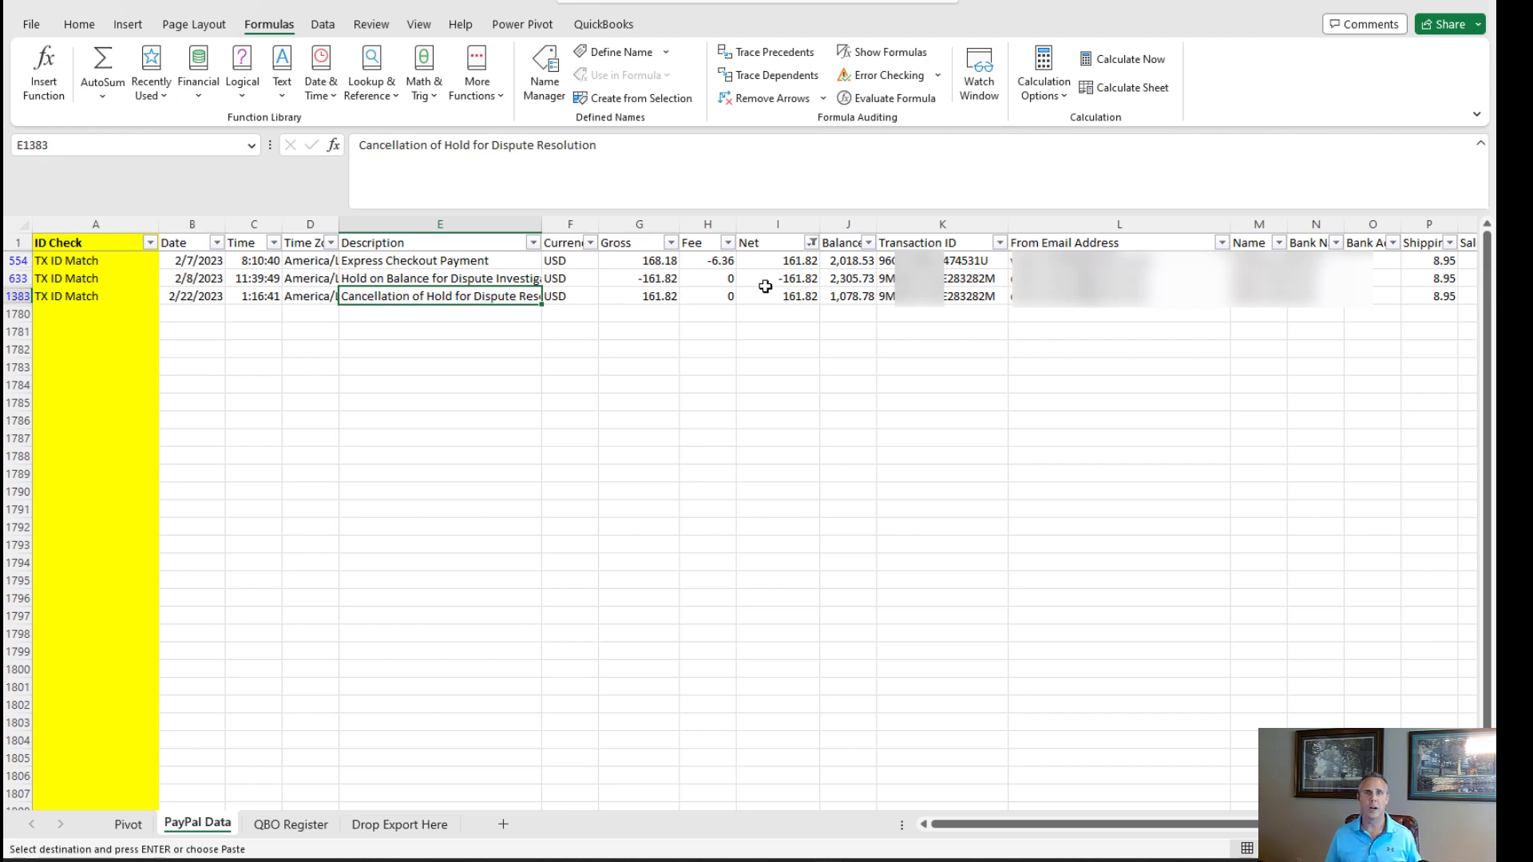
left_click(955, 297)
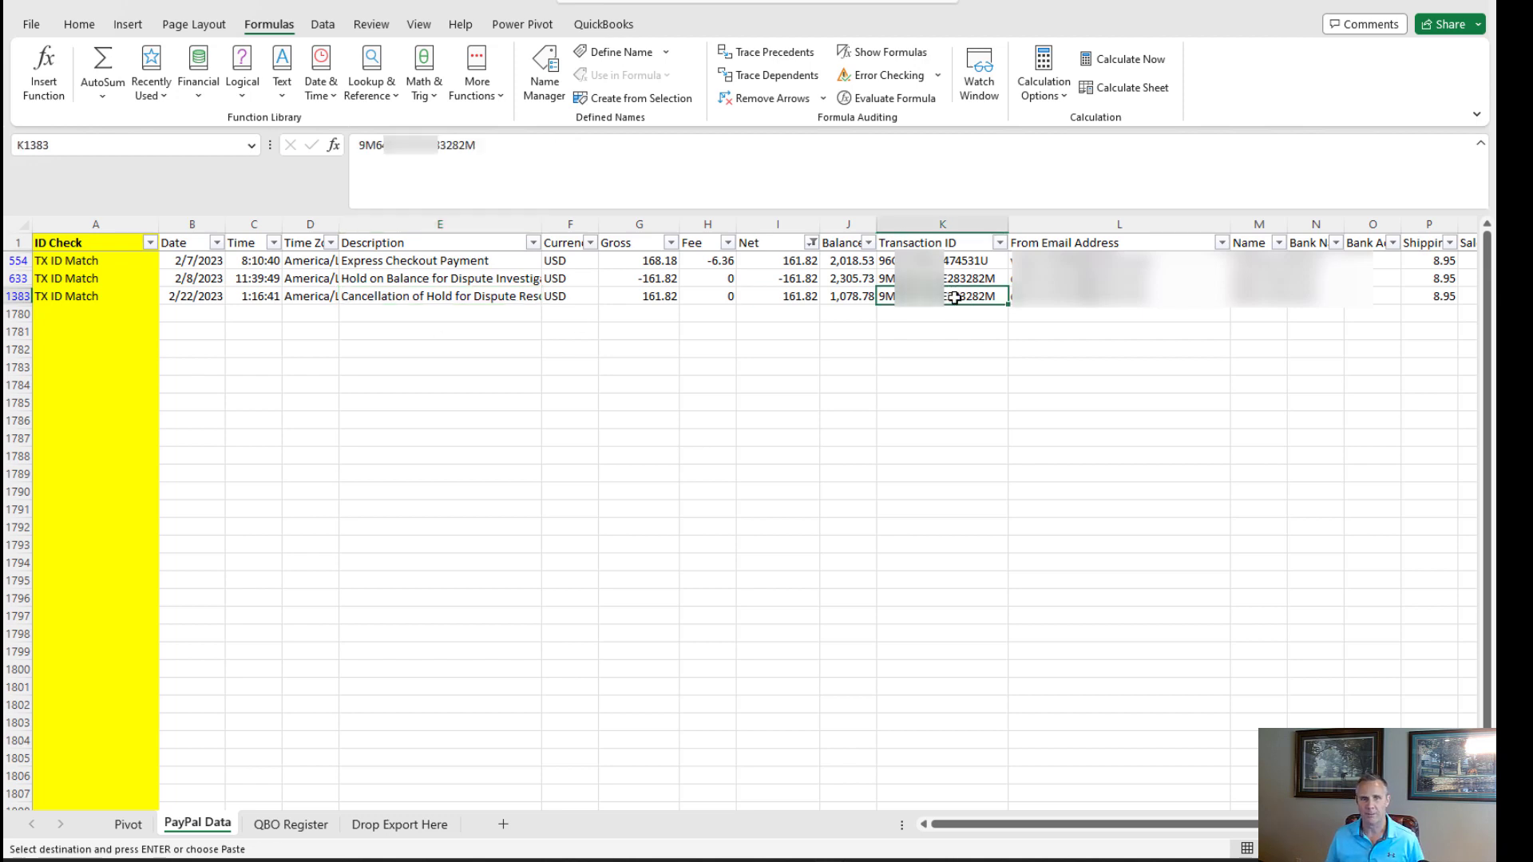
type("Dupllic")
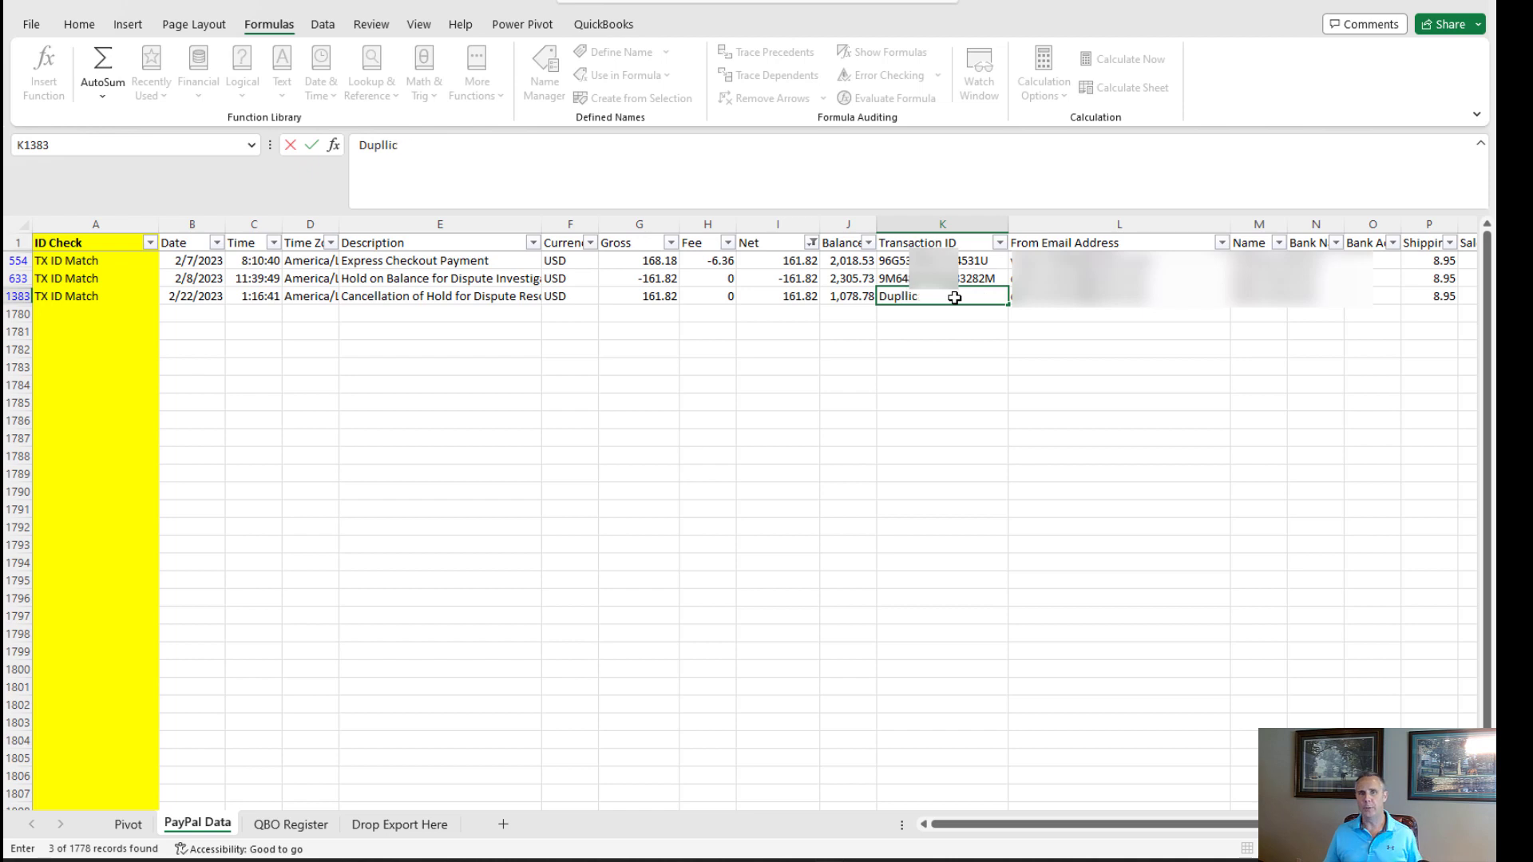
type("a")
key("BackSpace")
key("BackSpace")
key("BackSpace")
key("BackSpace")
type("icate")
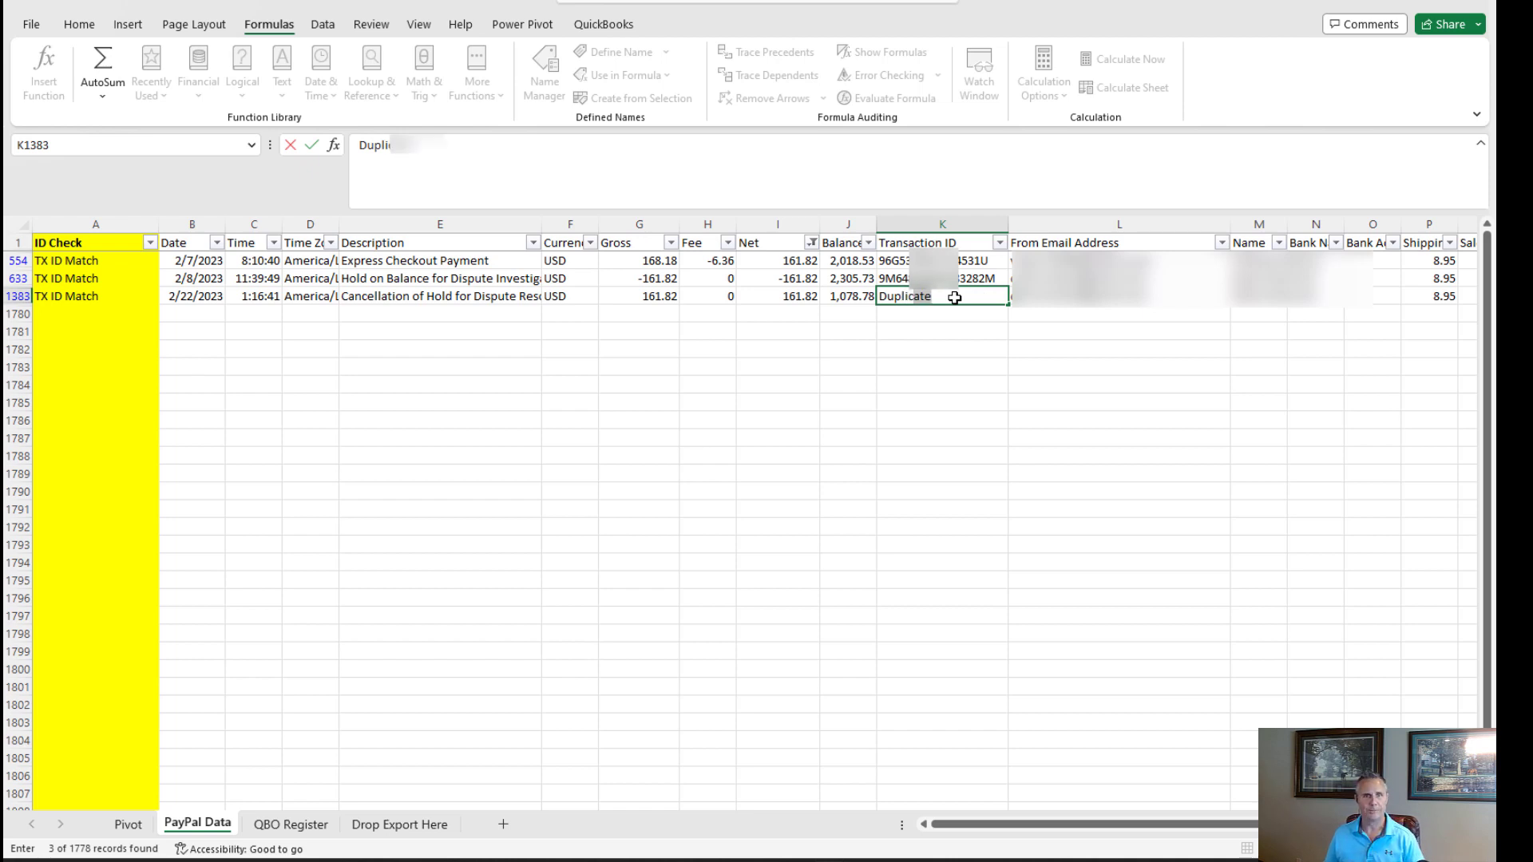
key("ctrl+Return")
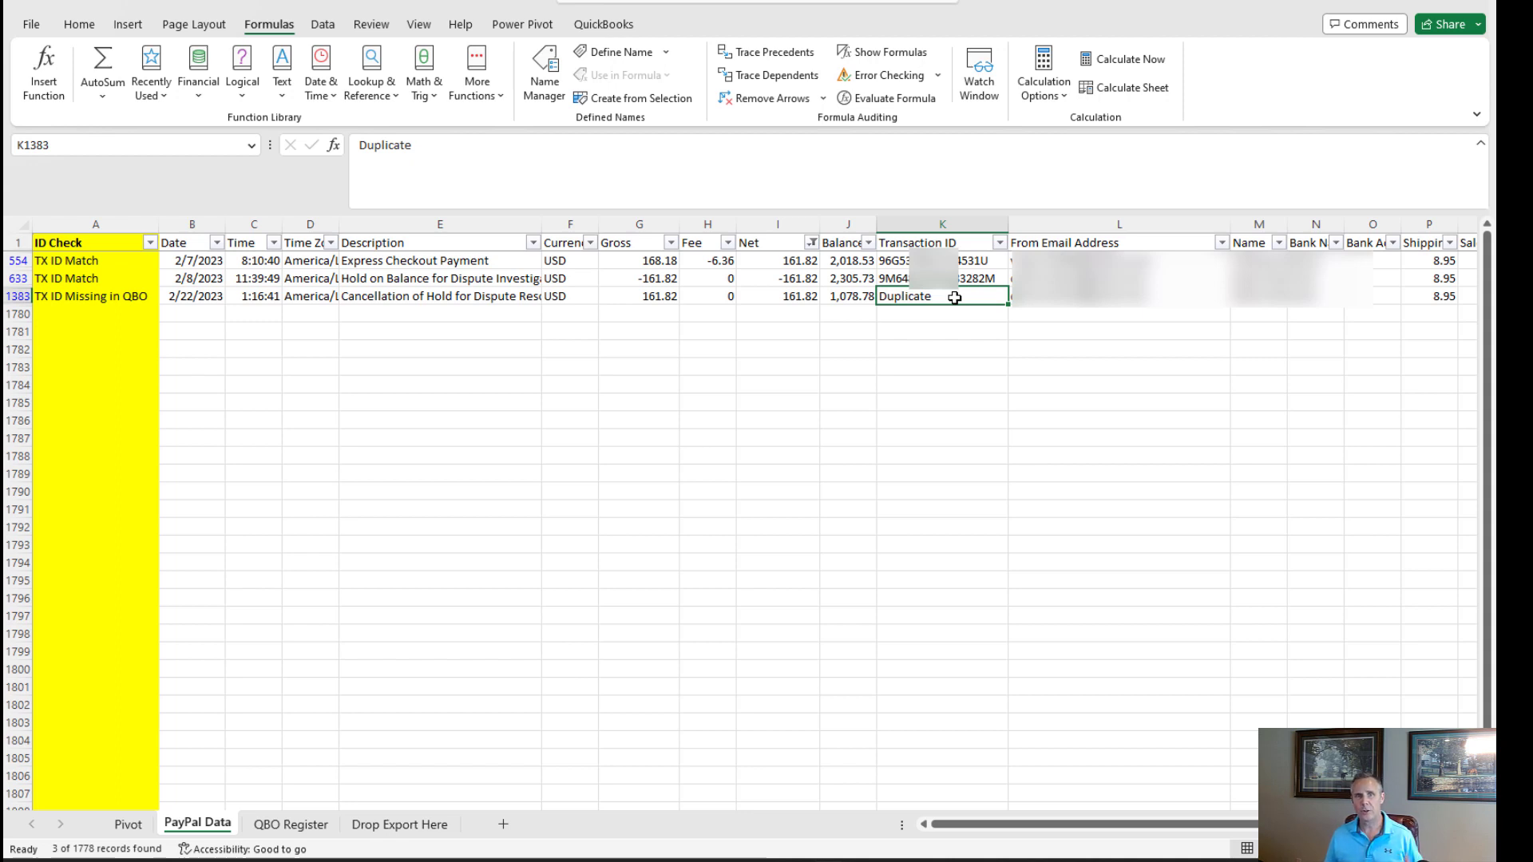
key("Return")
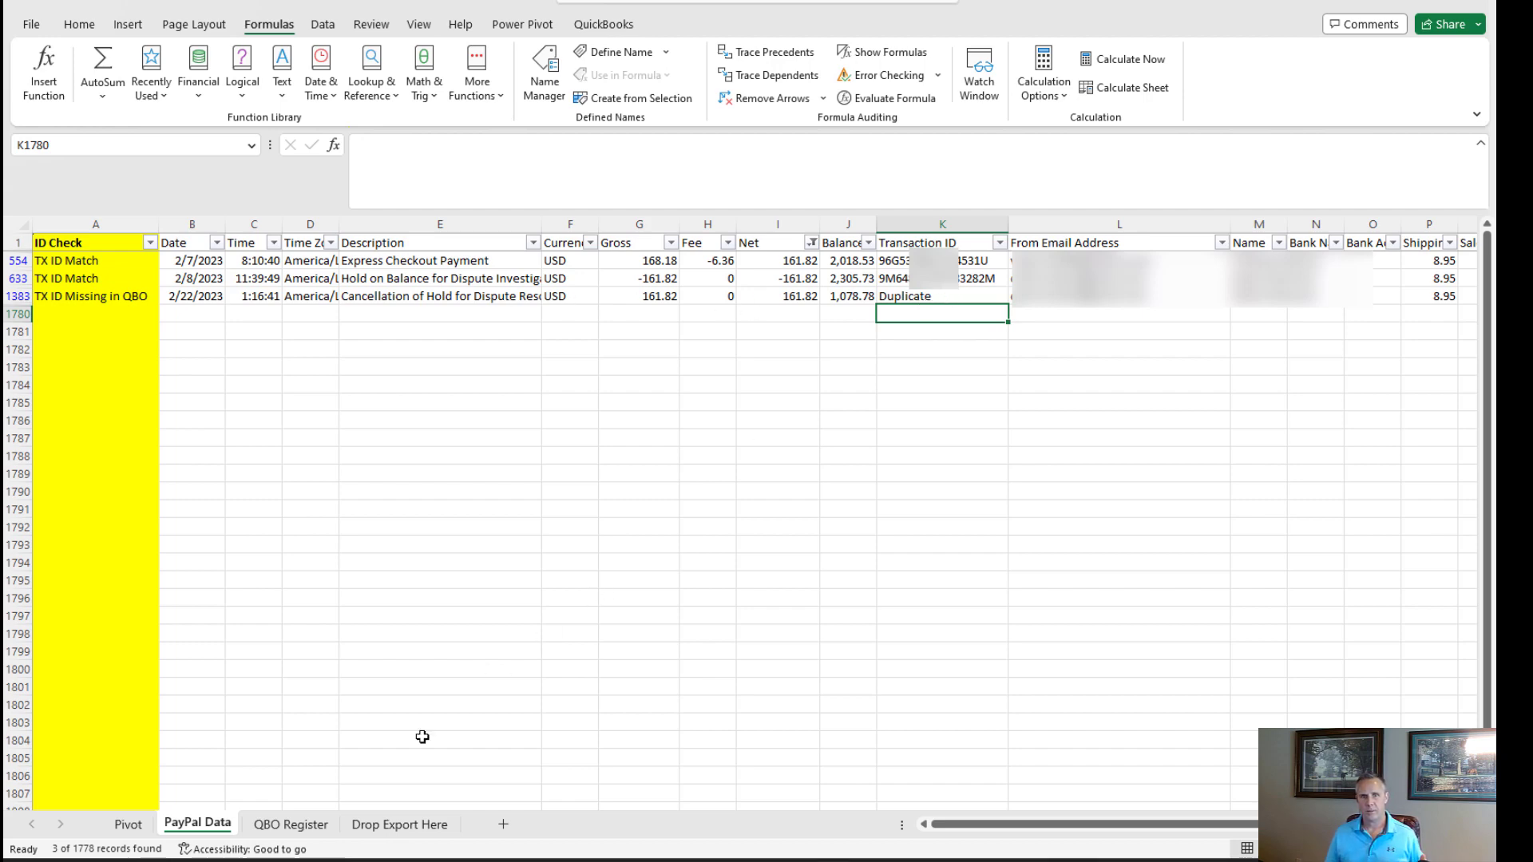
left_click(299, 826)
left_click(257, 352)
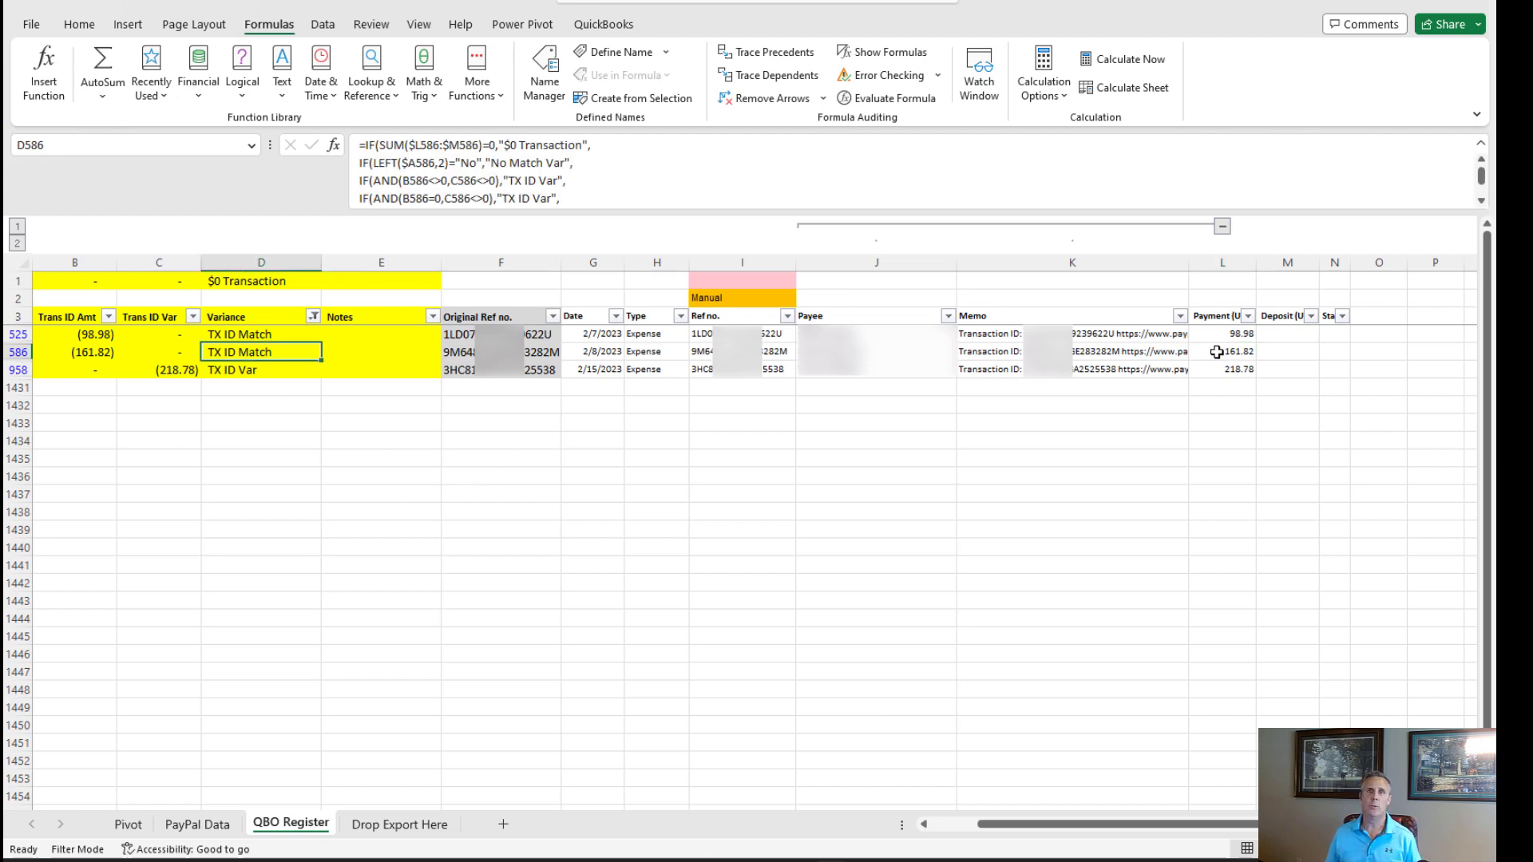
Step: Copy the 218.78 payment from L958 on QBO Register and filter the PayPal Data Net column by that amount
left_click(1240, 369)
key("ctrl+c")
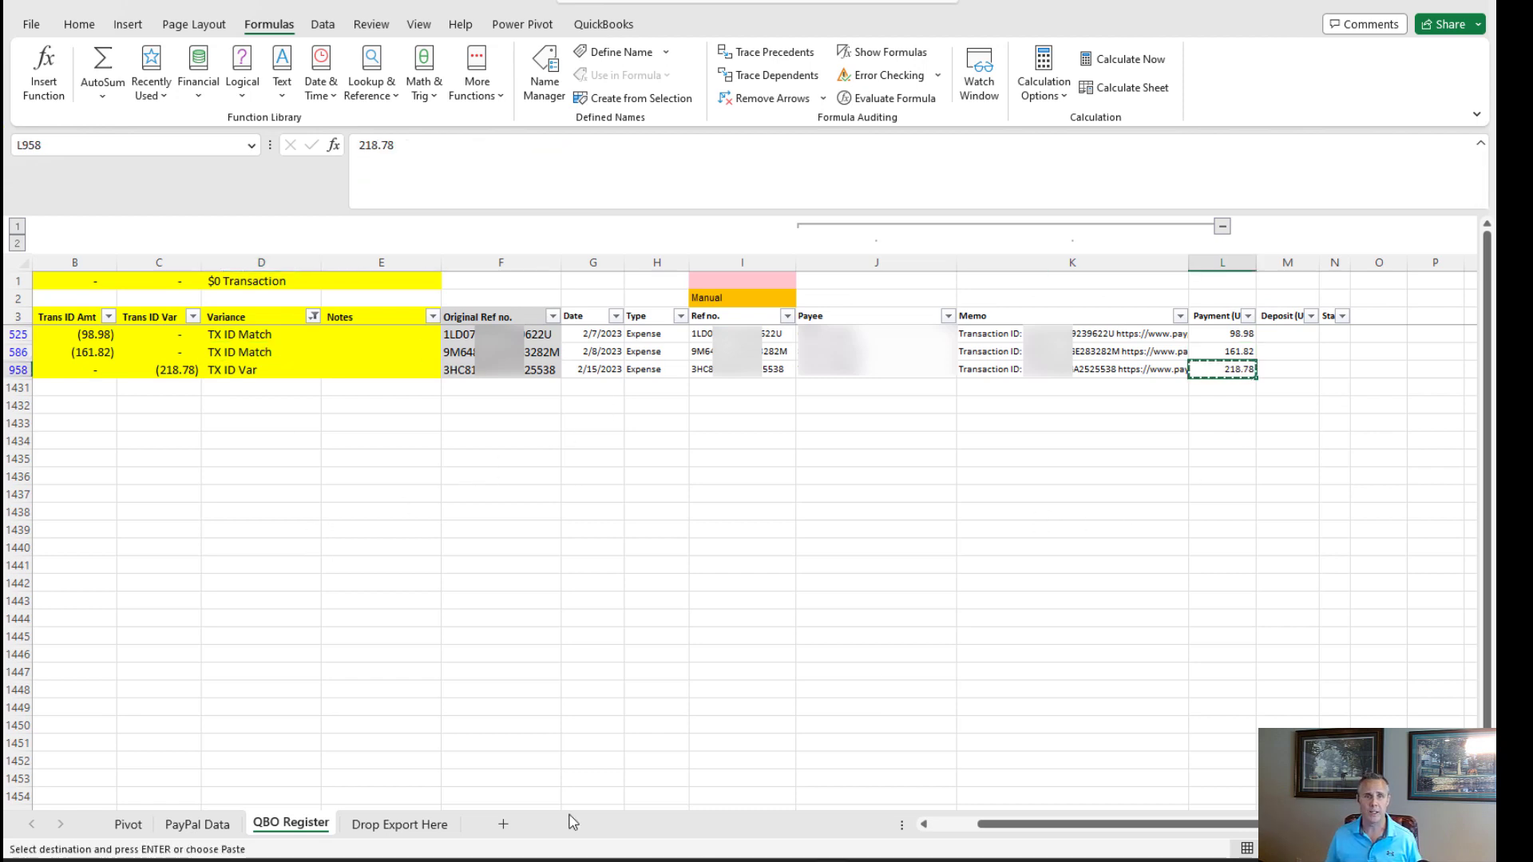
left_click(197, 824)
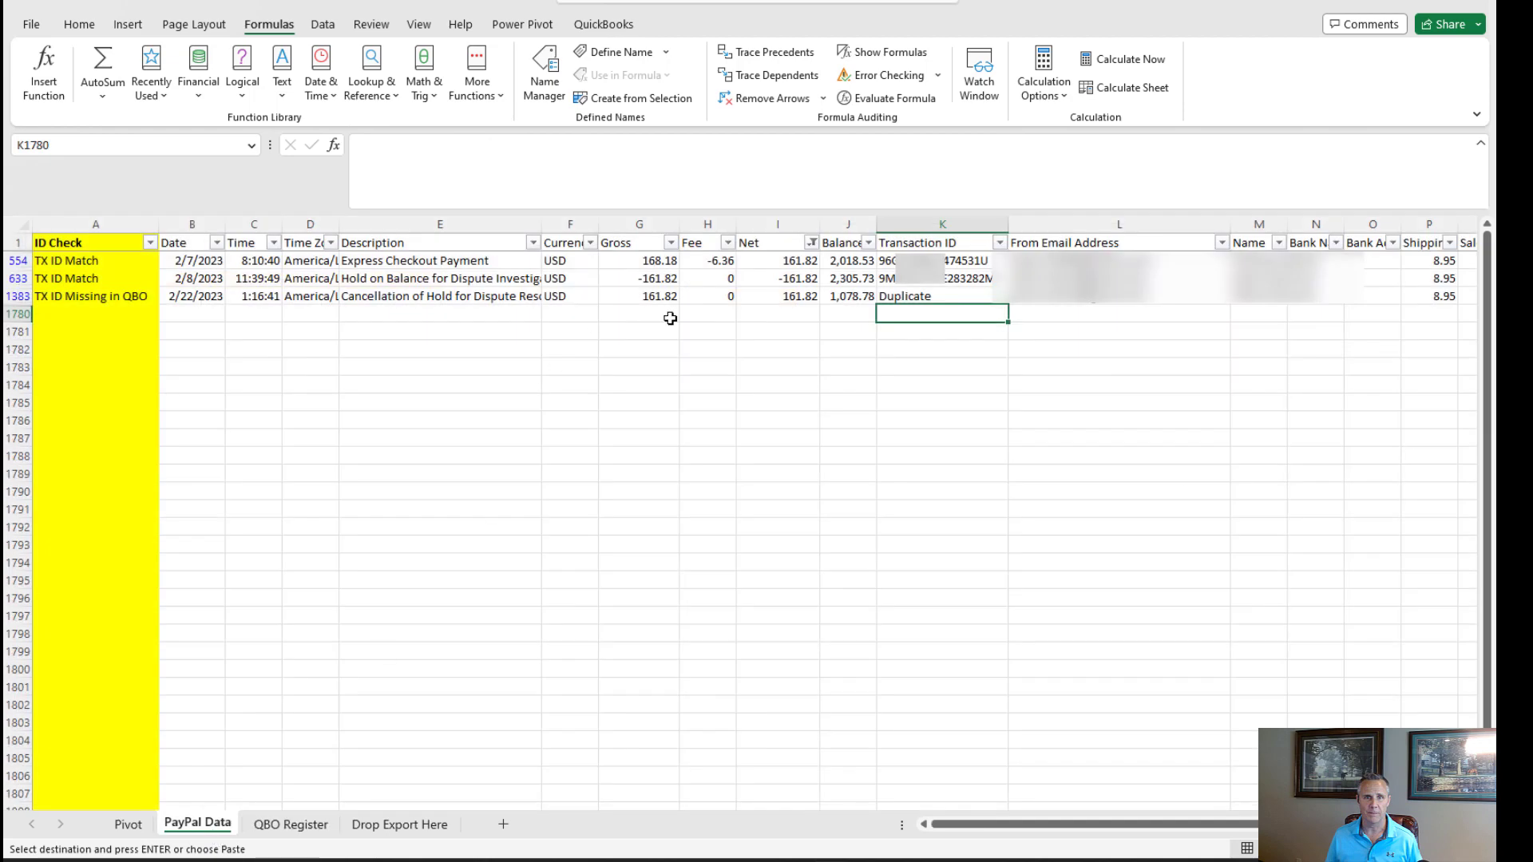
left_click(811, 243)
left_click(702, 432)
key("ctrl+v")
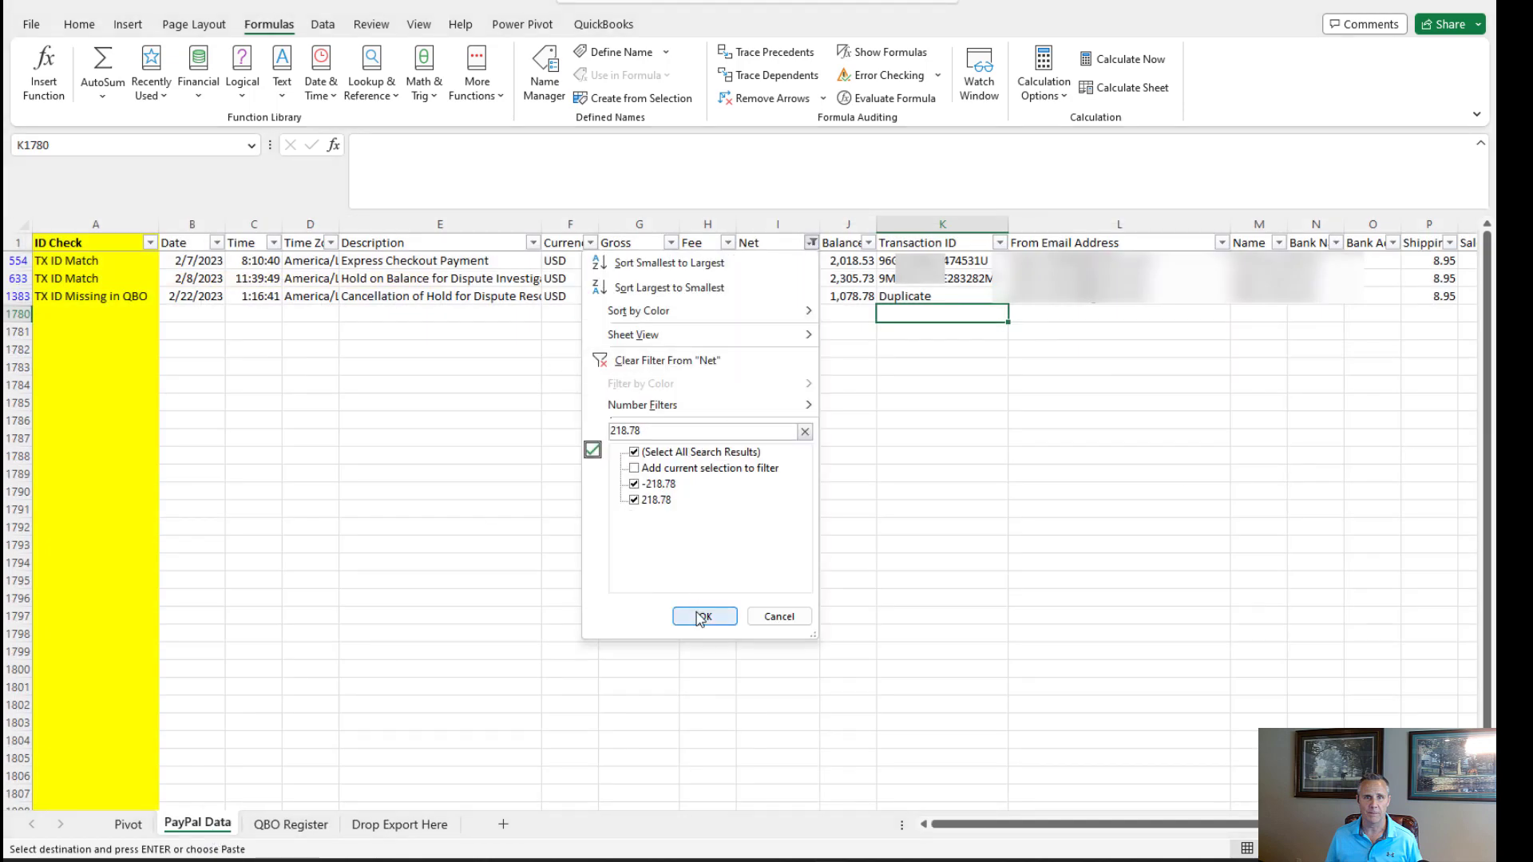
left_click(706, 617)
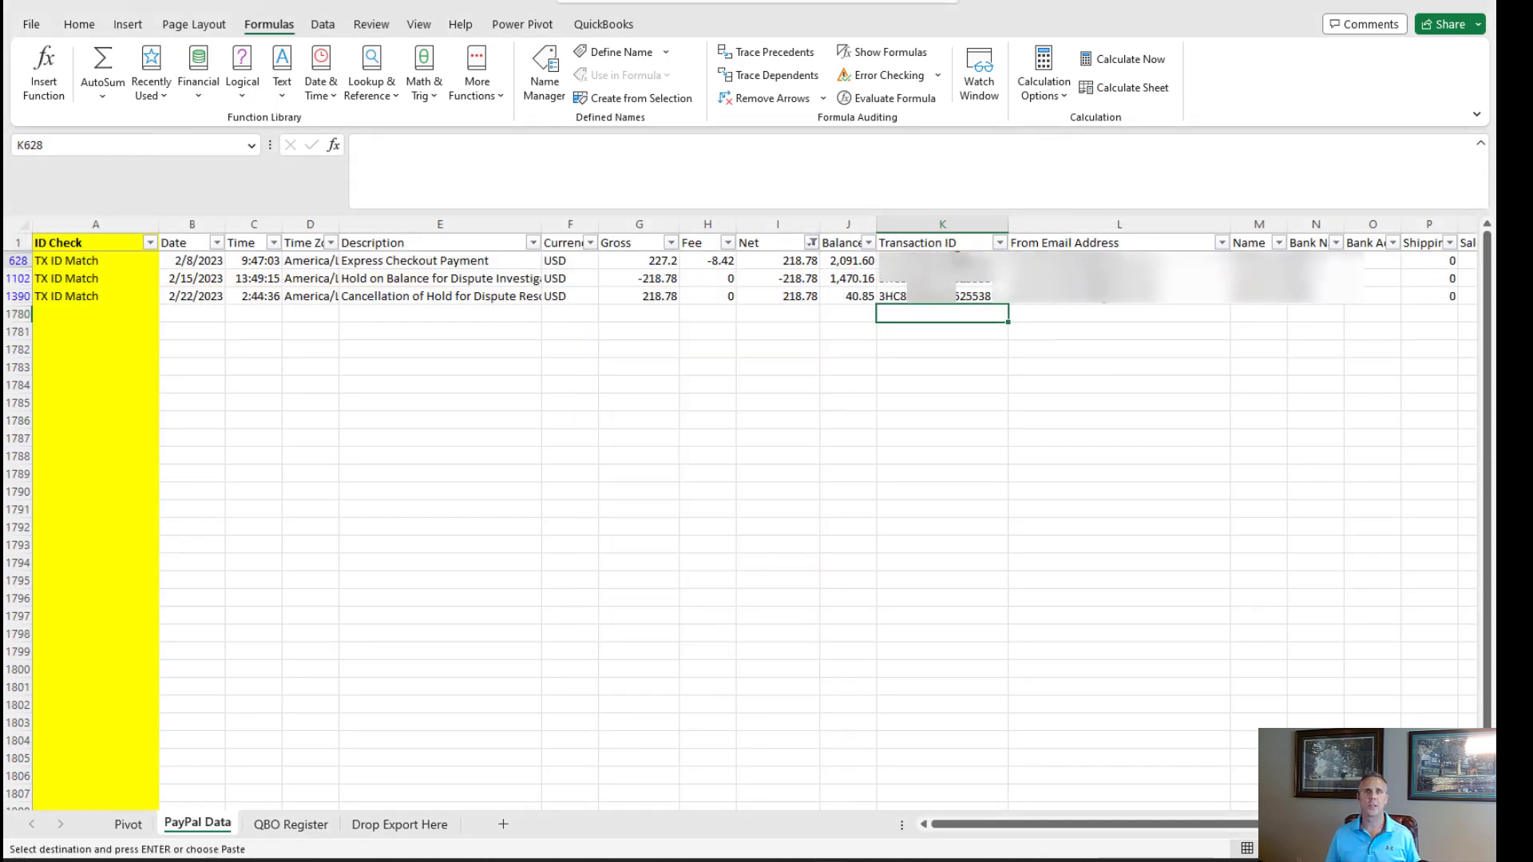
Step: Replace the dispute cancellation's transaction ID in K1390 with Duplicate and check the Variance results of rows 525, 586 and 958 on QBO Register
left_click(959, 260)
left_click(926, 296)
type("Duplicate")
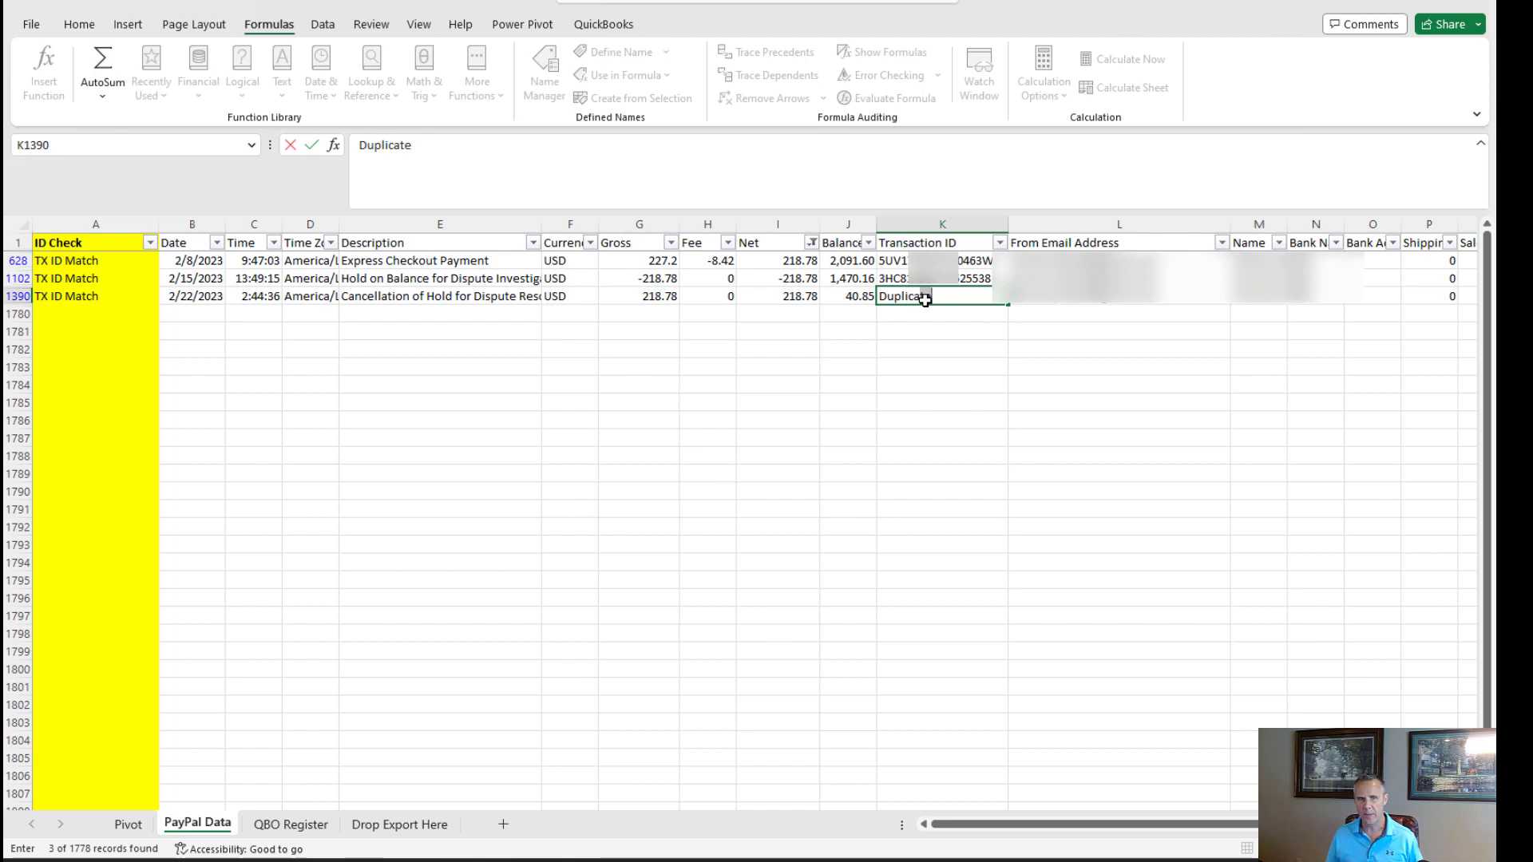
key("Return")
left_click(290, 824)
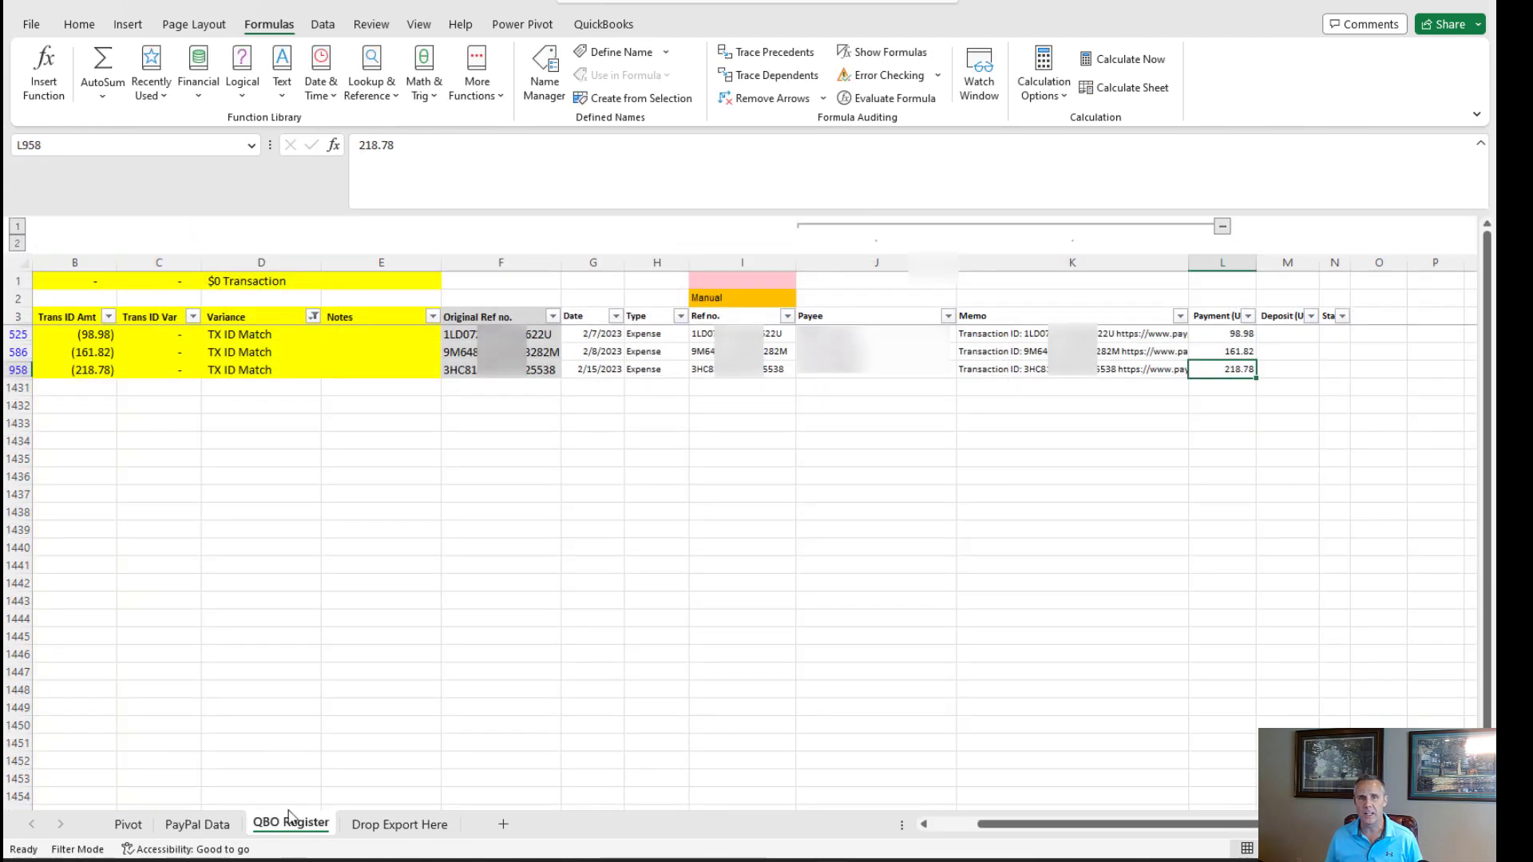
left_click_drag(239, 335, 246, 366)
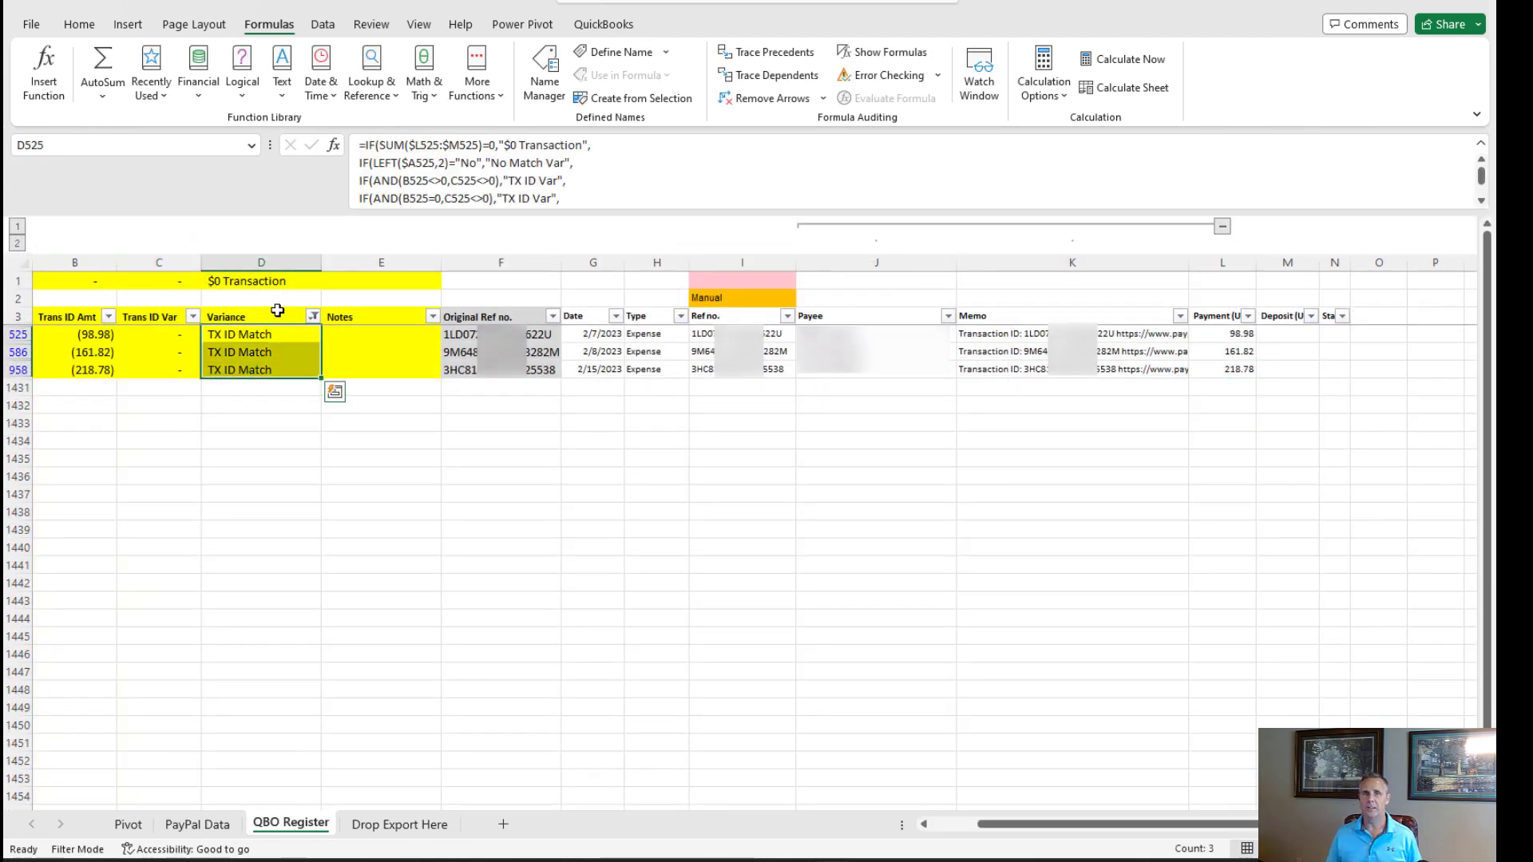
Step: Filter the QBO Register Variance column to No Match Var and review the reference numbers and dates of those rows
left_click(314, 317)
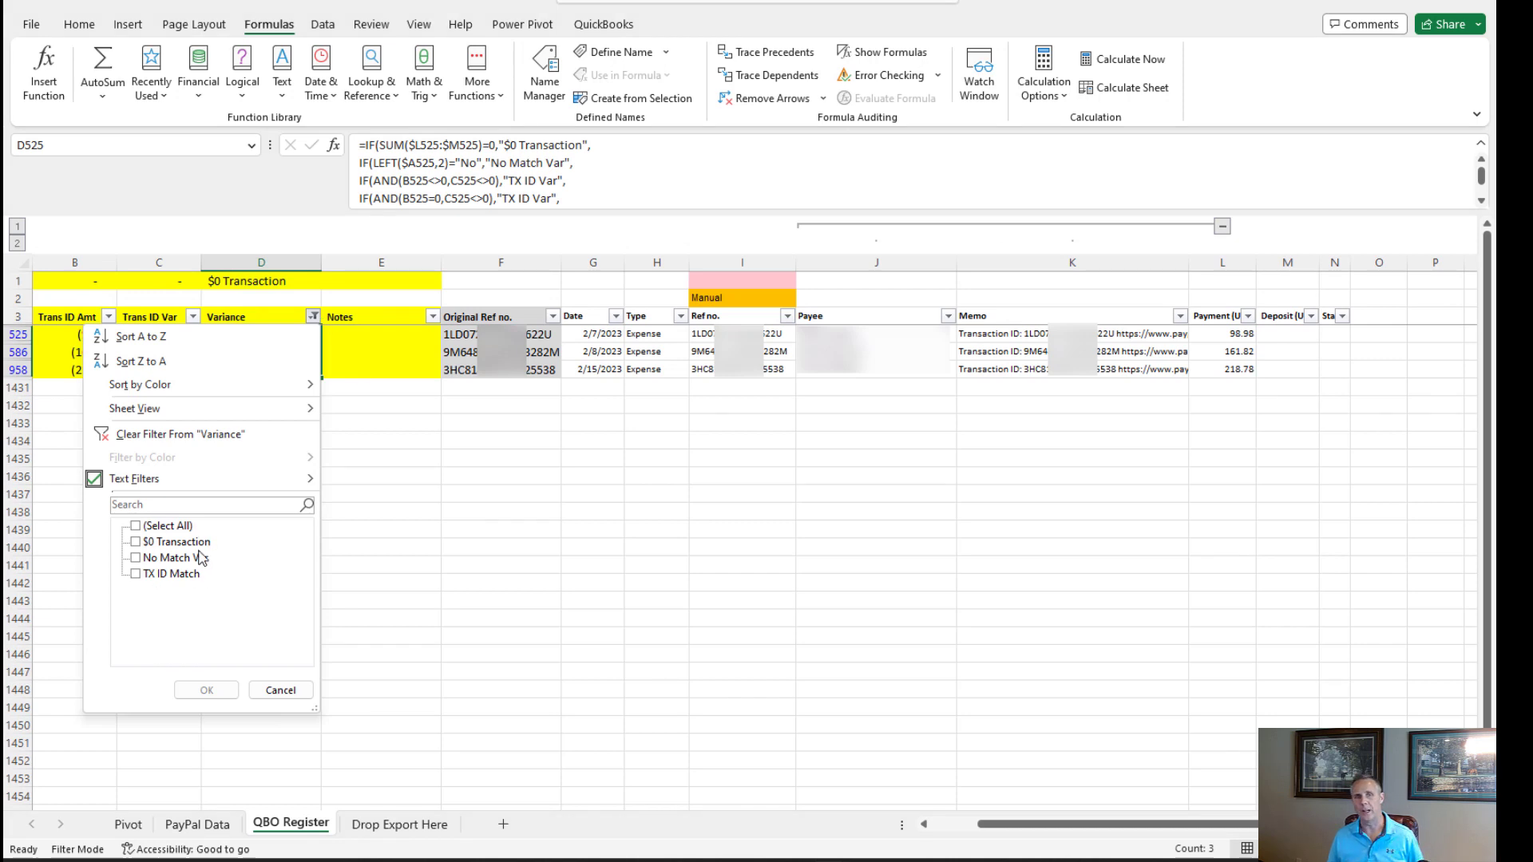
left_click(153, 528)
left_click(152, 527)
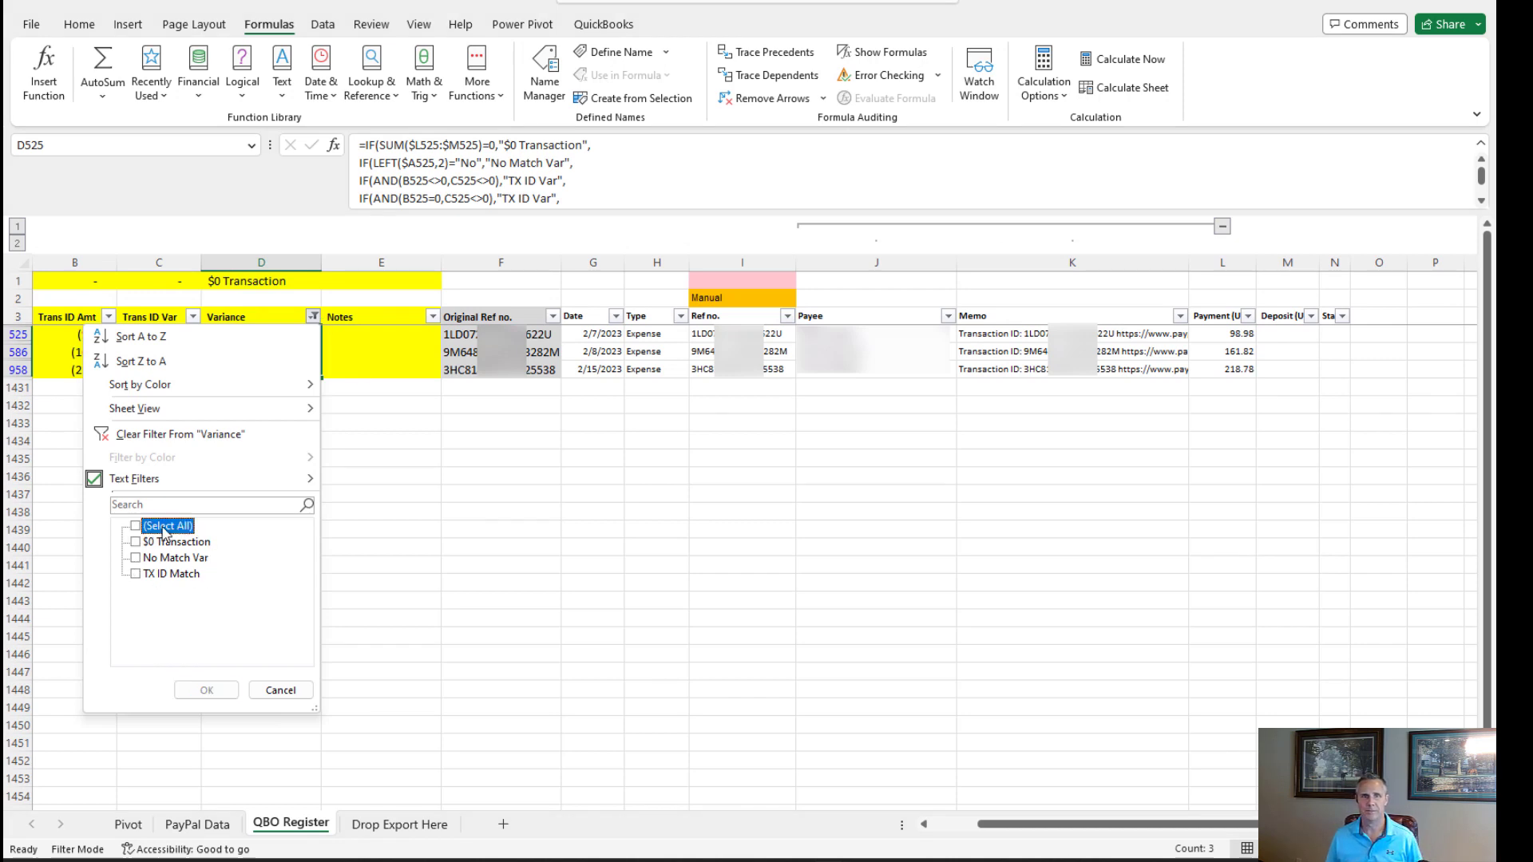
left_click(148, 561)
left_click(206, 690)
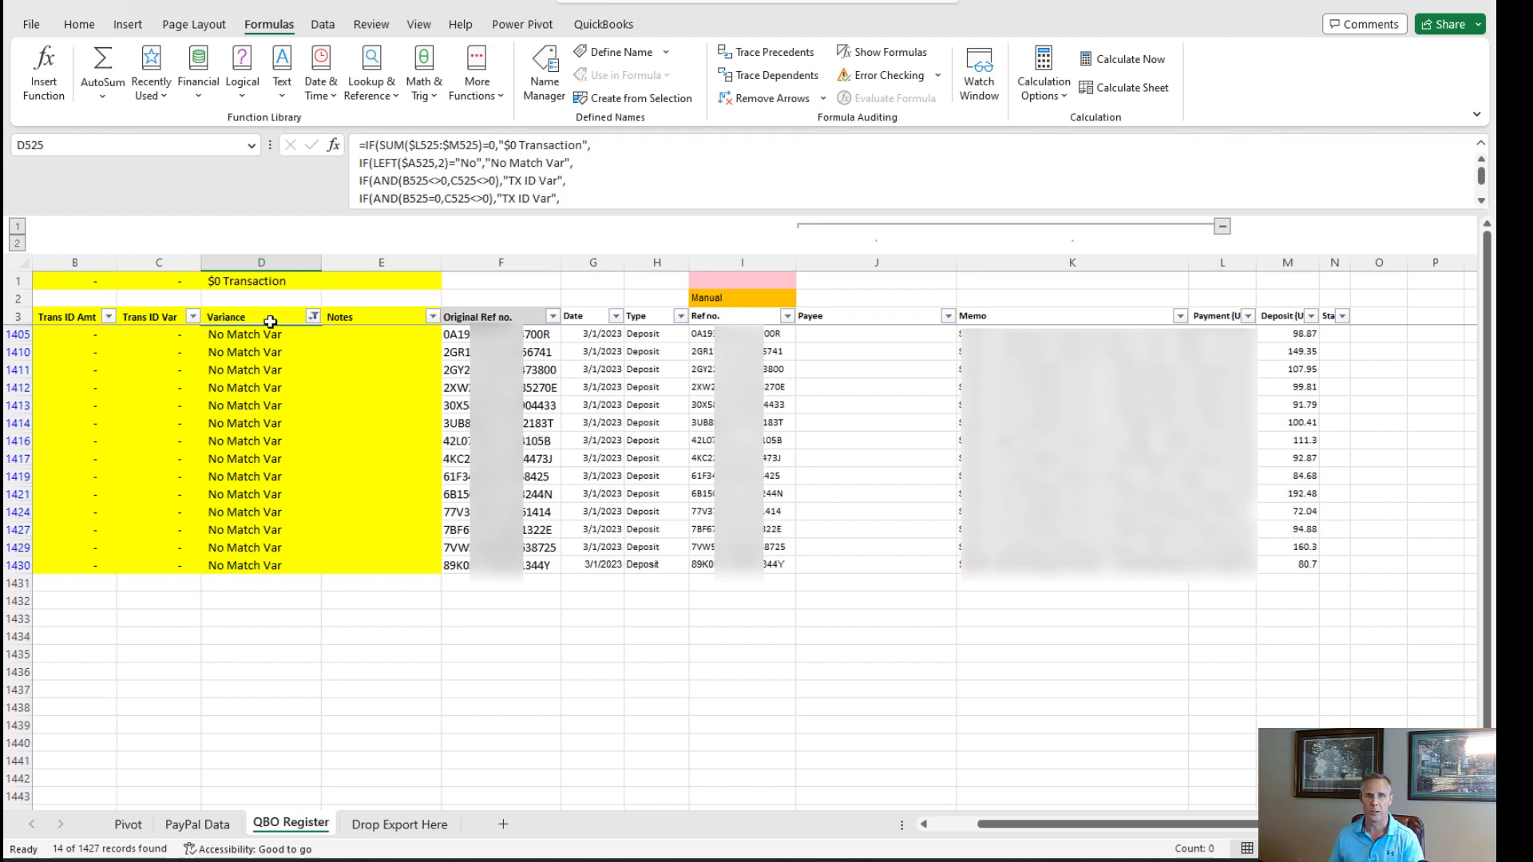
left_click_drag(233, 334, 219, 512)
left_click_drag(741, 332, 742, 549)
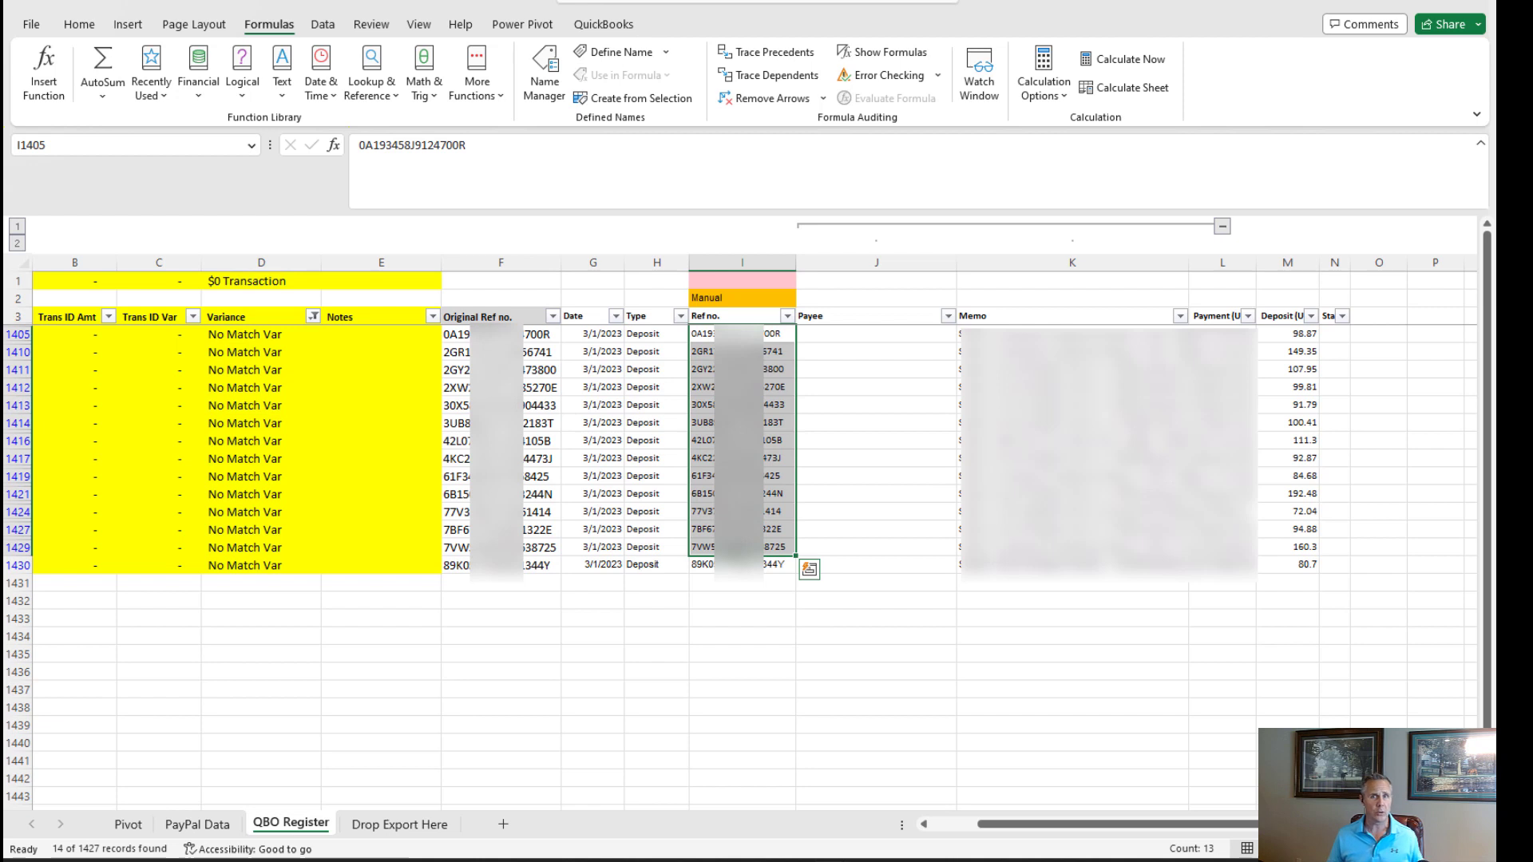
left_click_drag(591, 333, 590, 559)
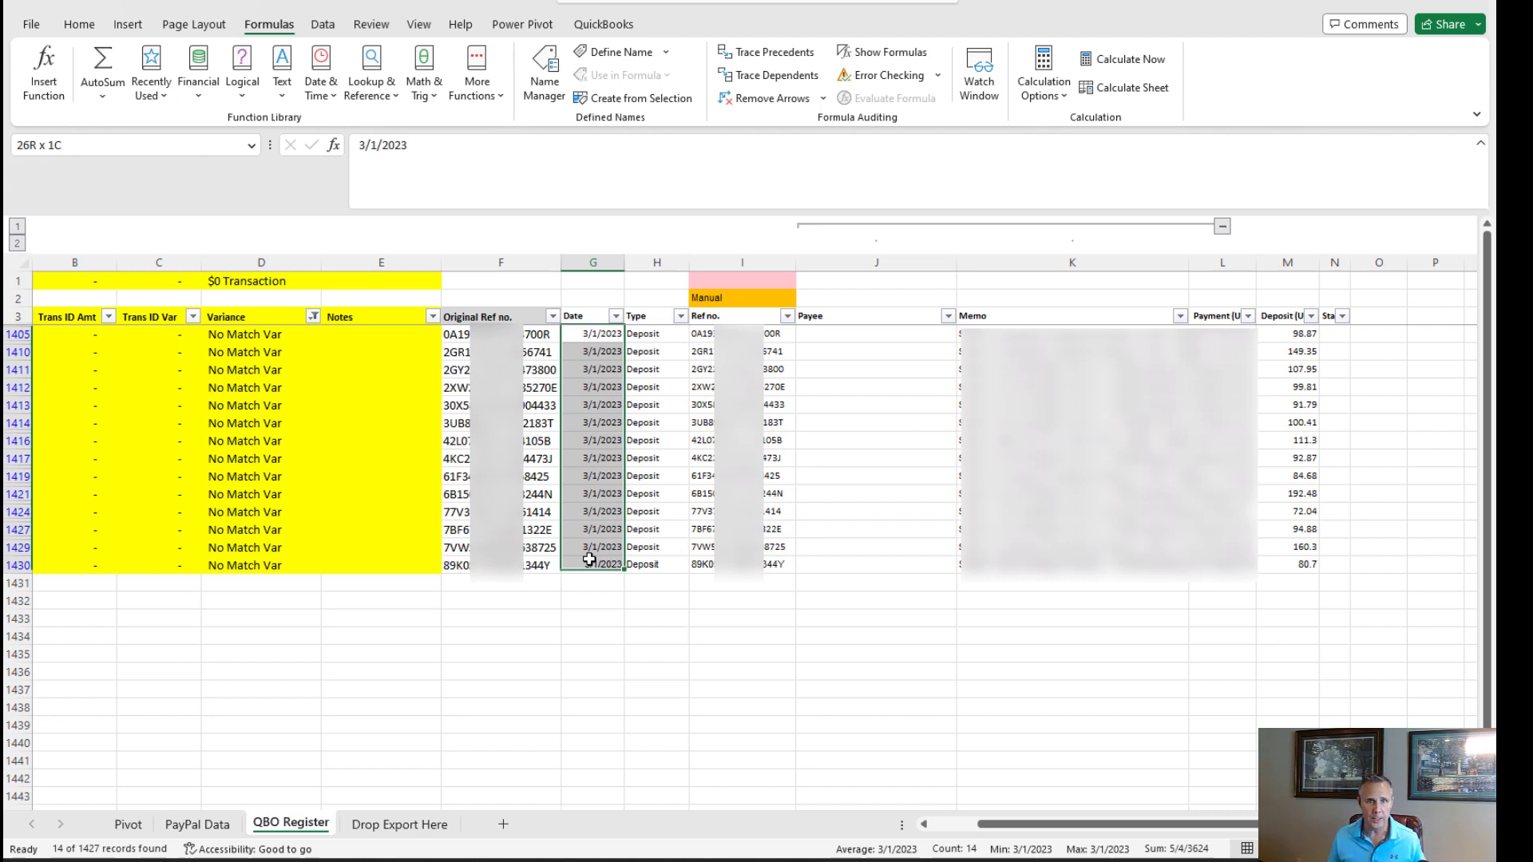
left_click_drag(589, 560, 591, 562)
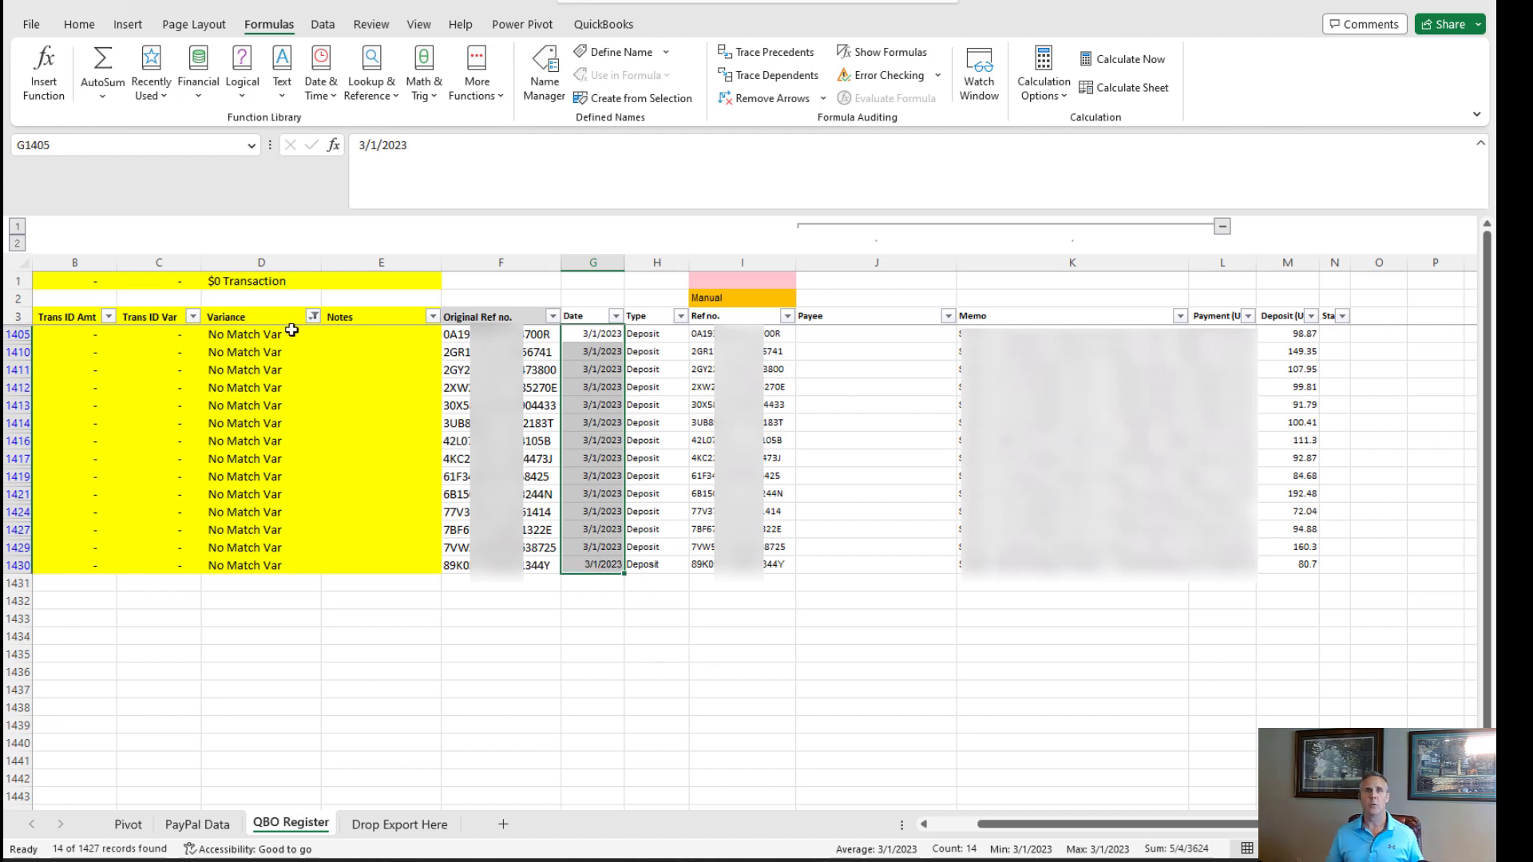
Step: Enter Out Month as the variance in D1405 and copy it down to all the filtered No Match Var rows
left_click(260, 334)
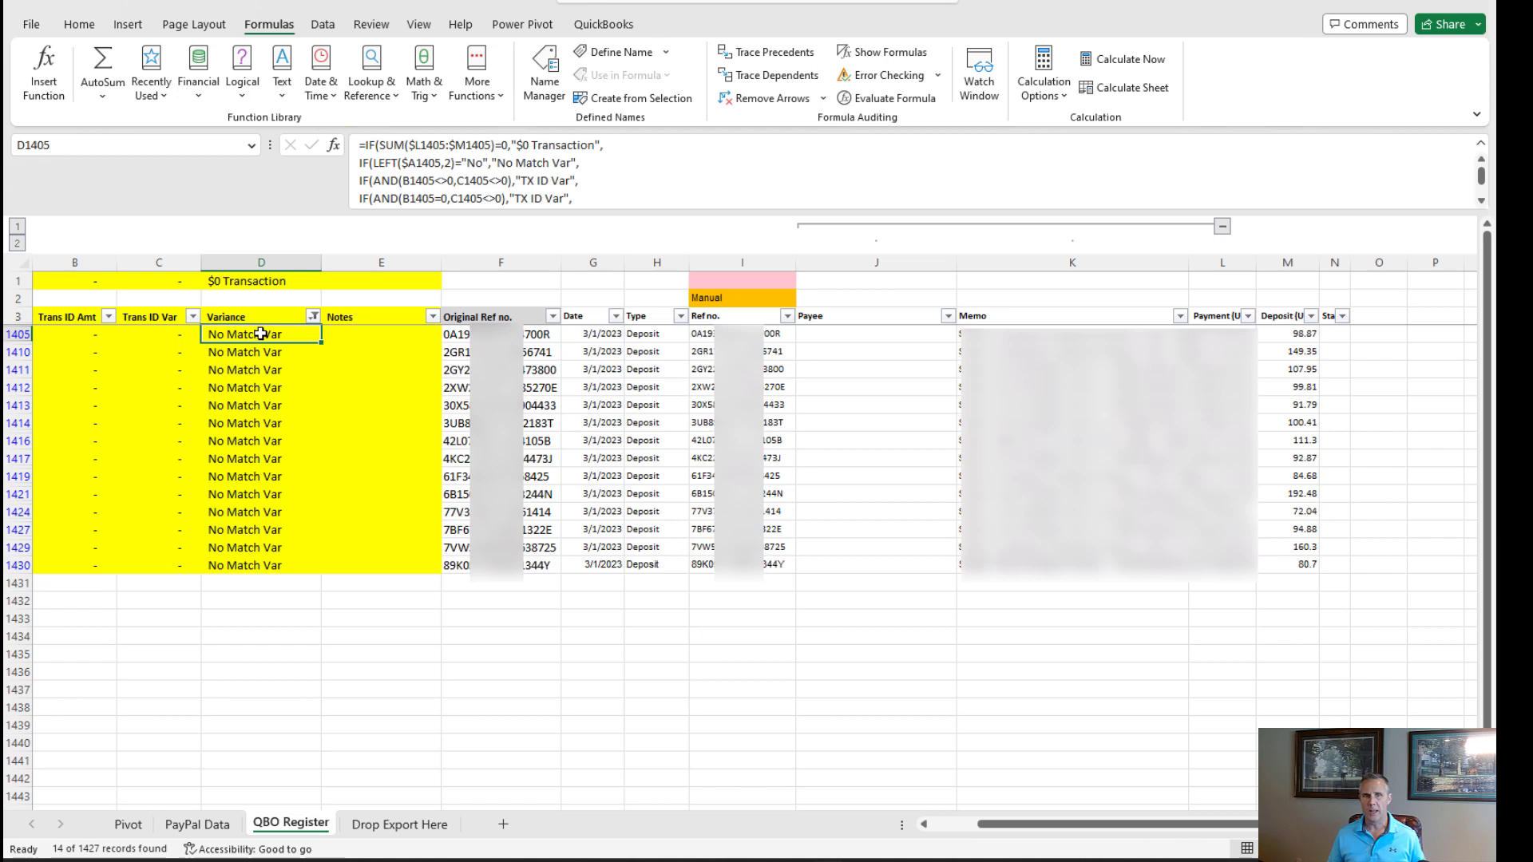
type("Out Moun")
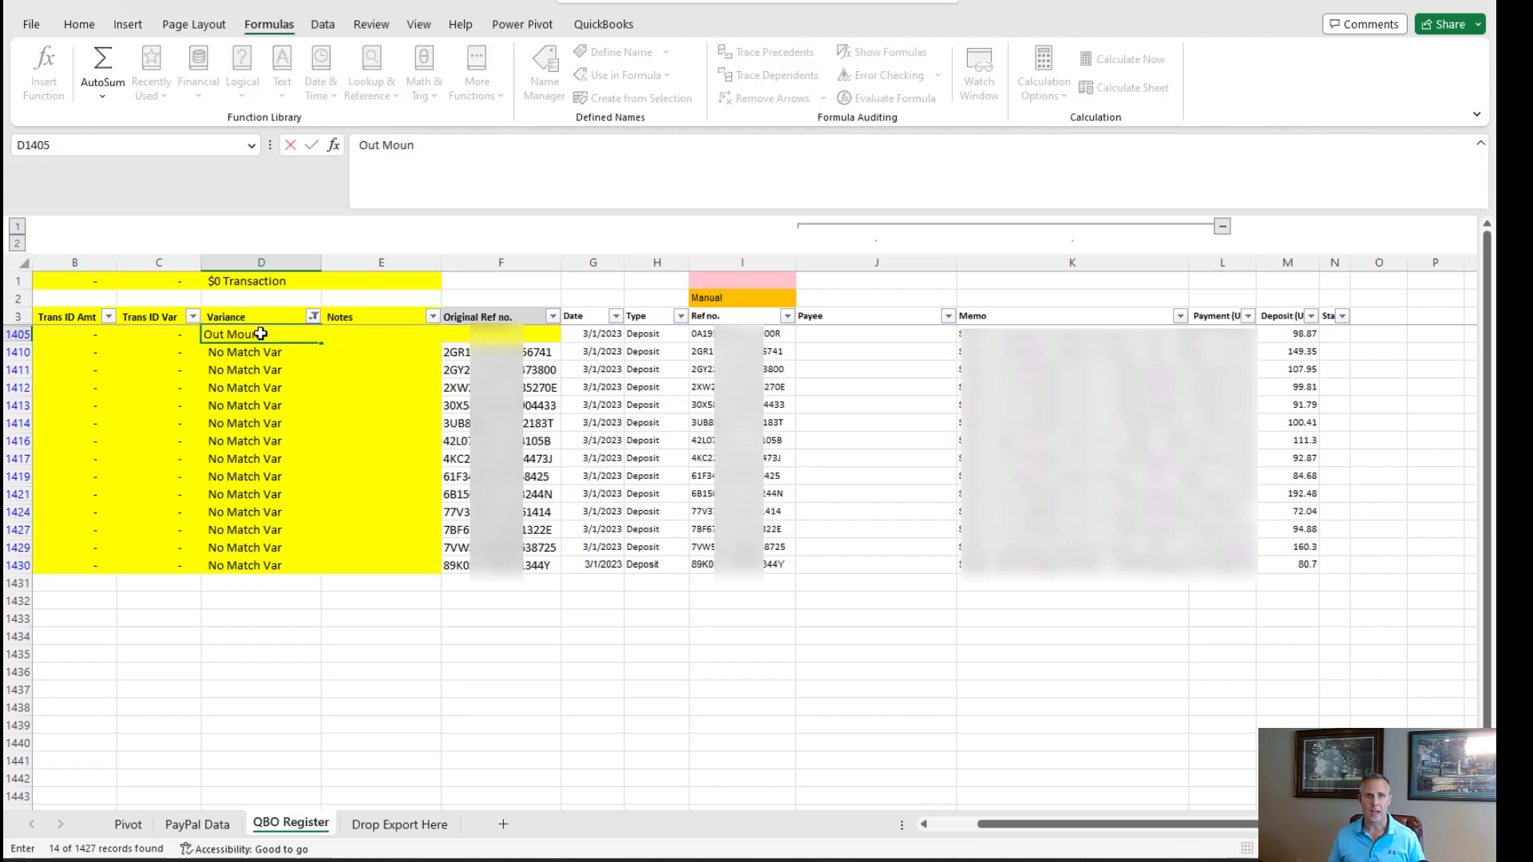
key("BackSpace")
key("BackSpace")
type("nth")
key("Return")
key("Up")
key("ctrl+c")
key("ctrl+shift+Down")
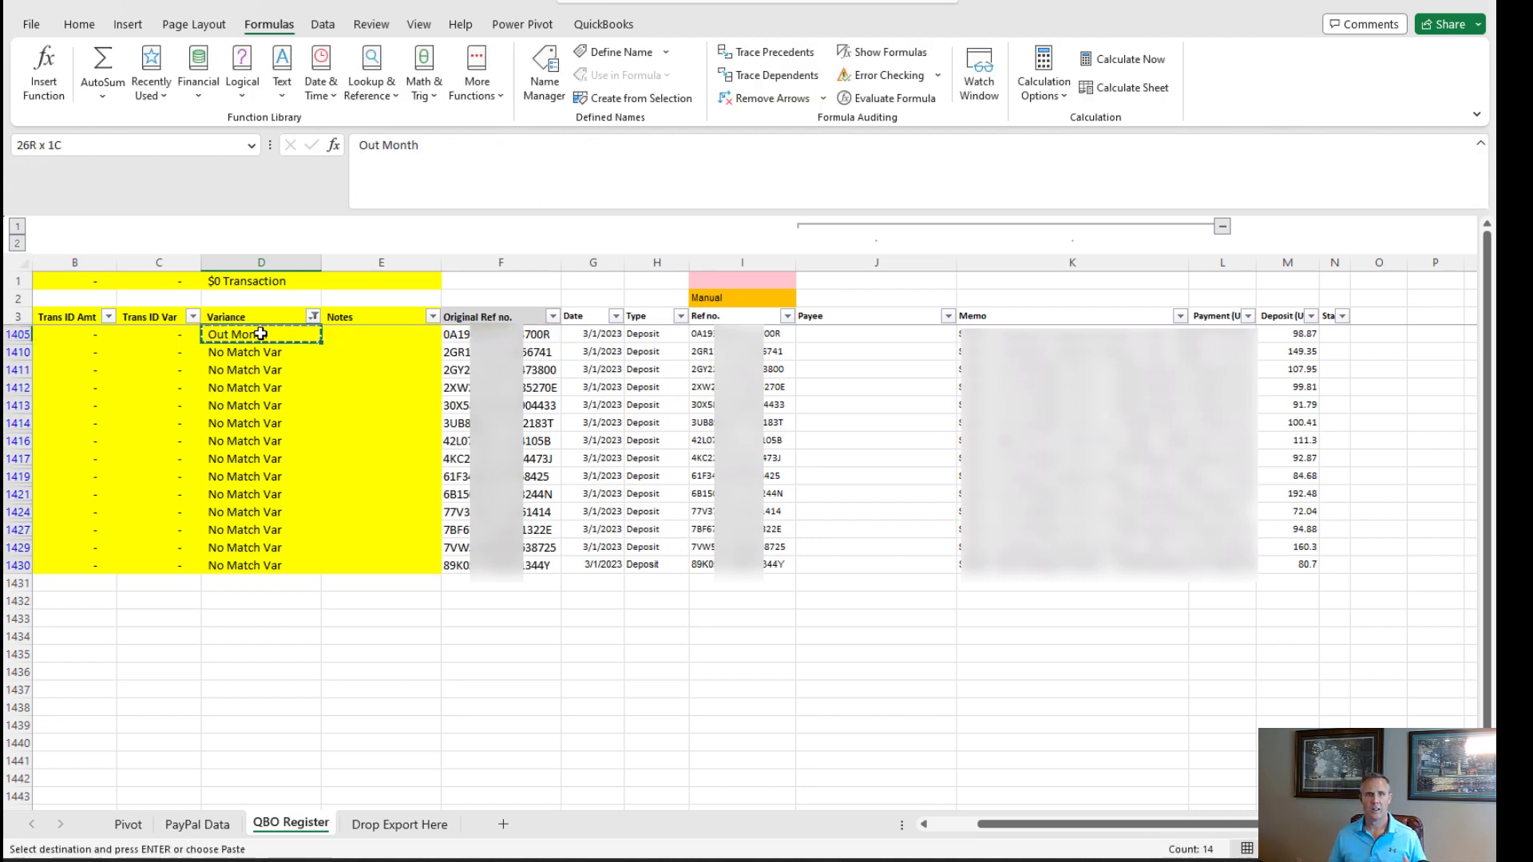
key("ctrl+v")
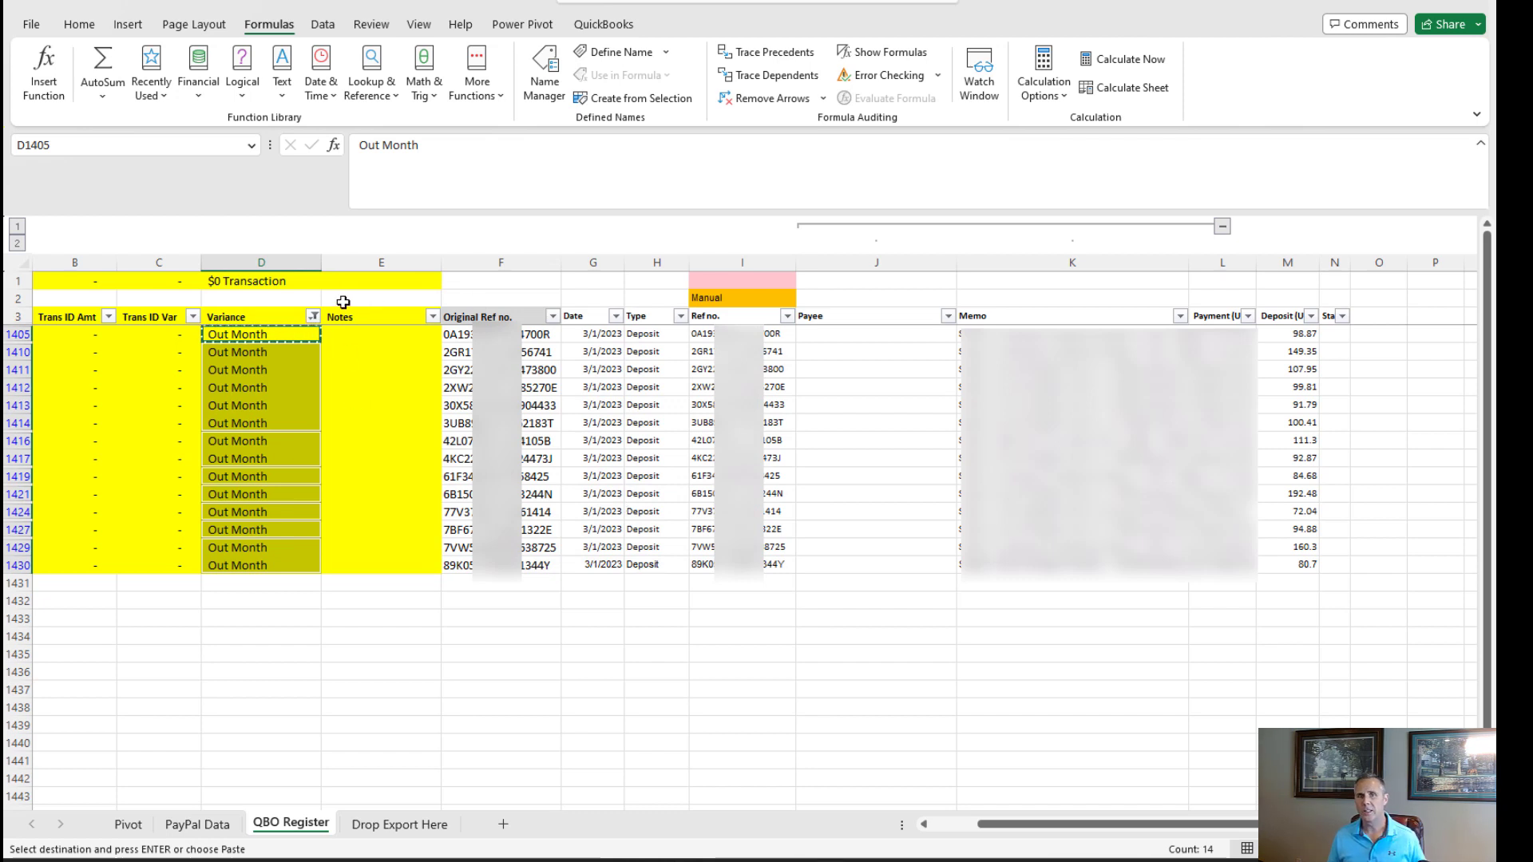
Step: Show all variance categories again in the QBO Register Variance column
left_click(313, 316)
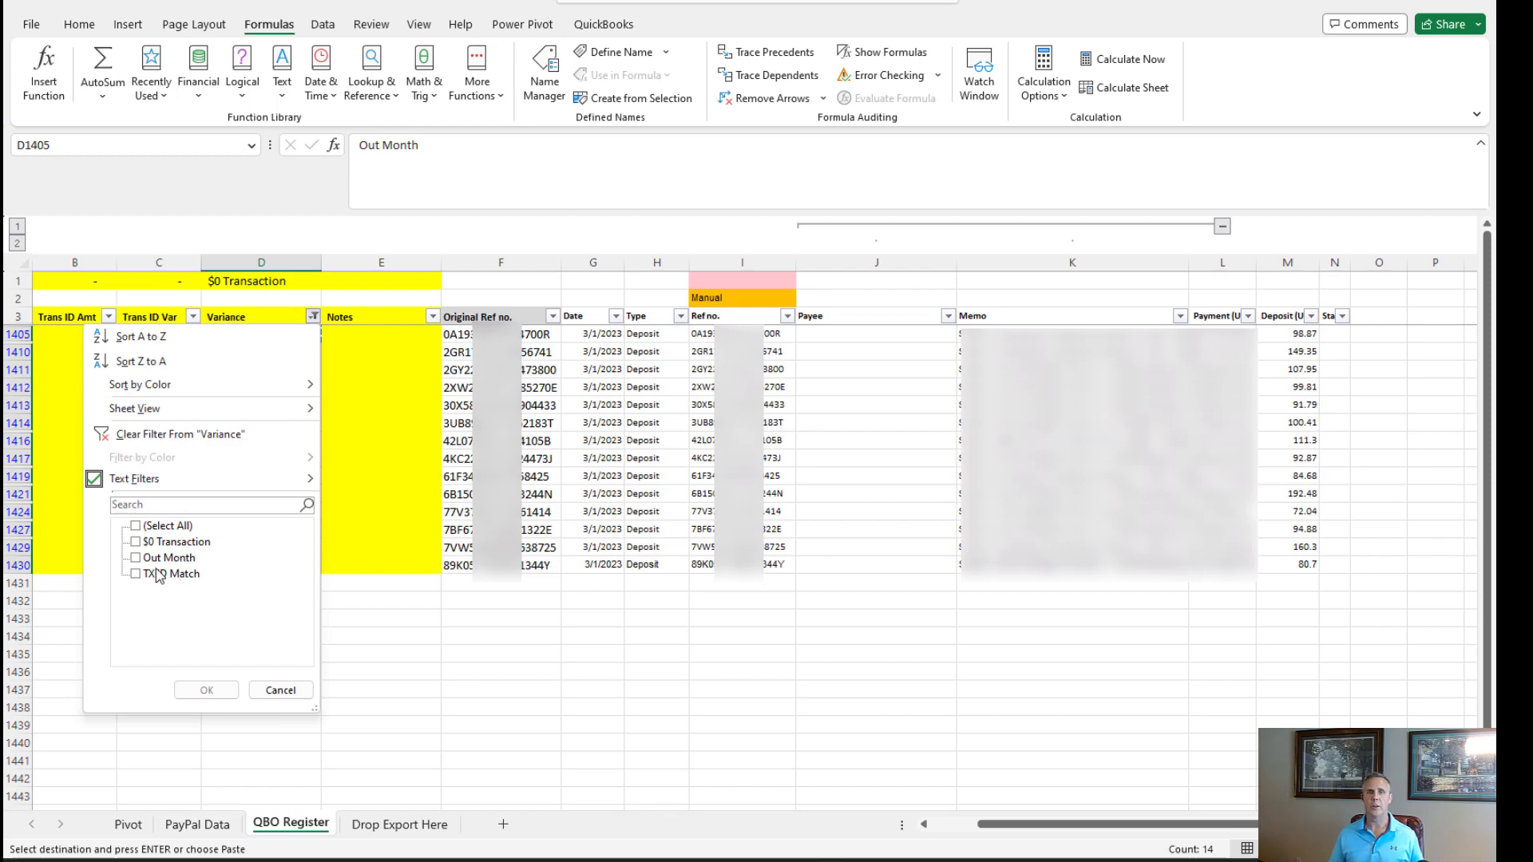
left_click(143, 525)
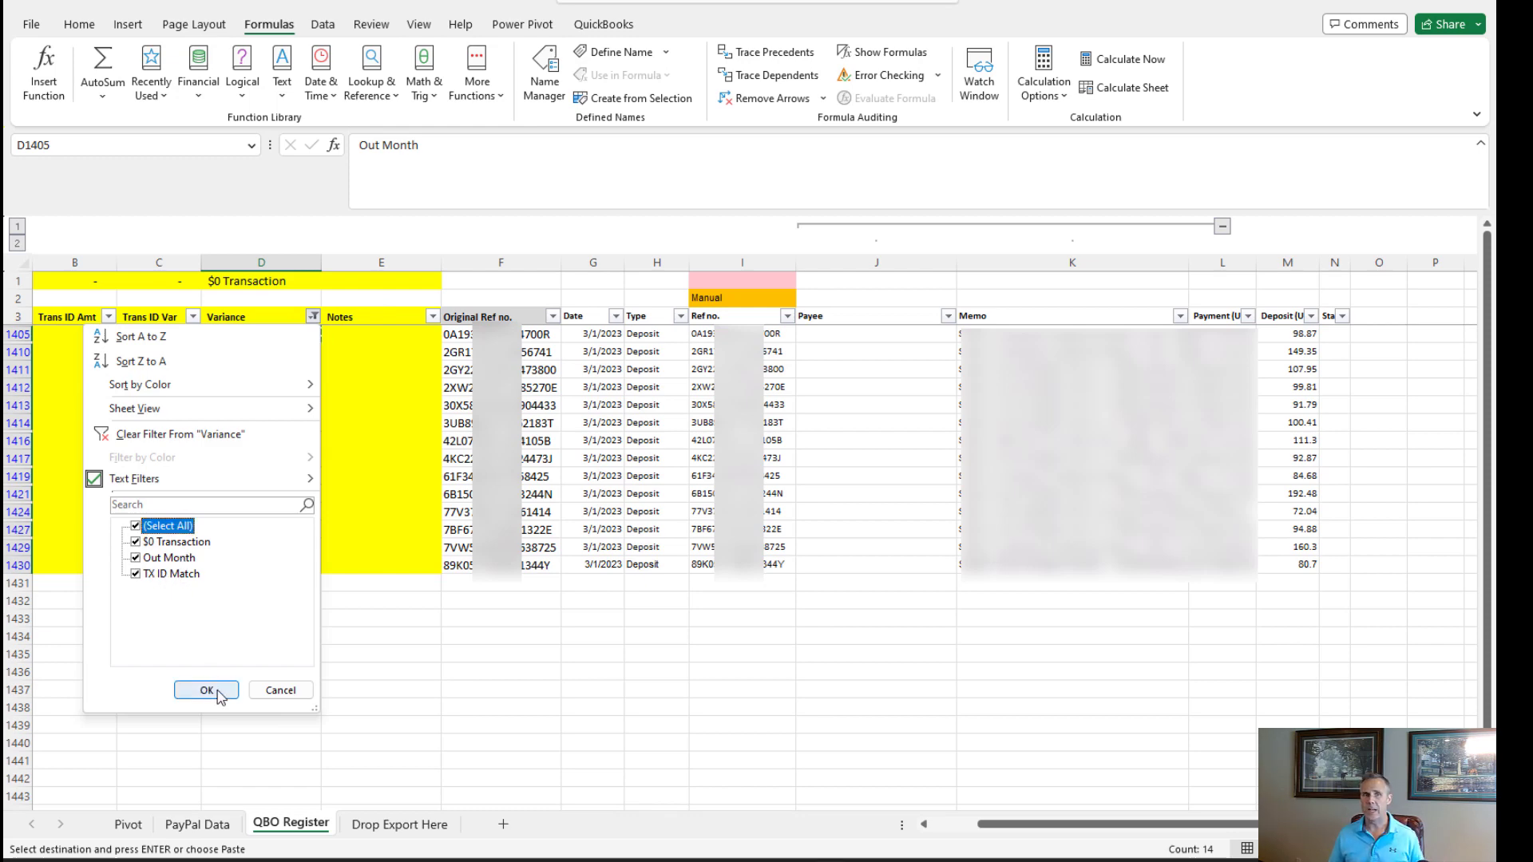
left_click(207, 689)
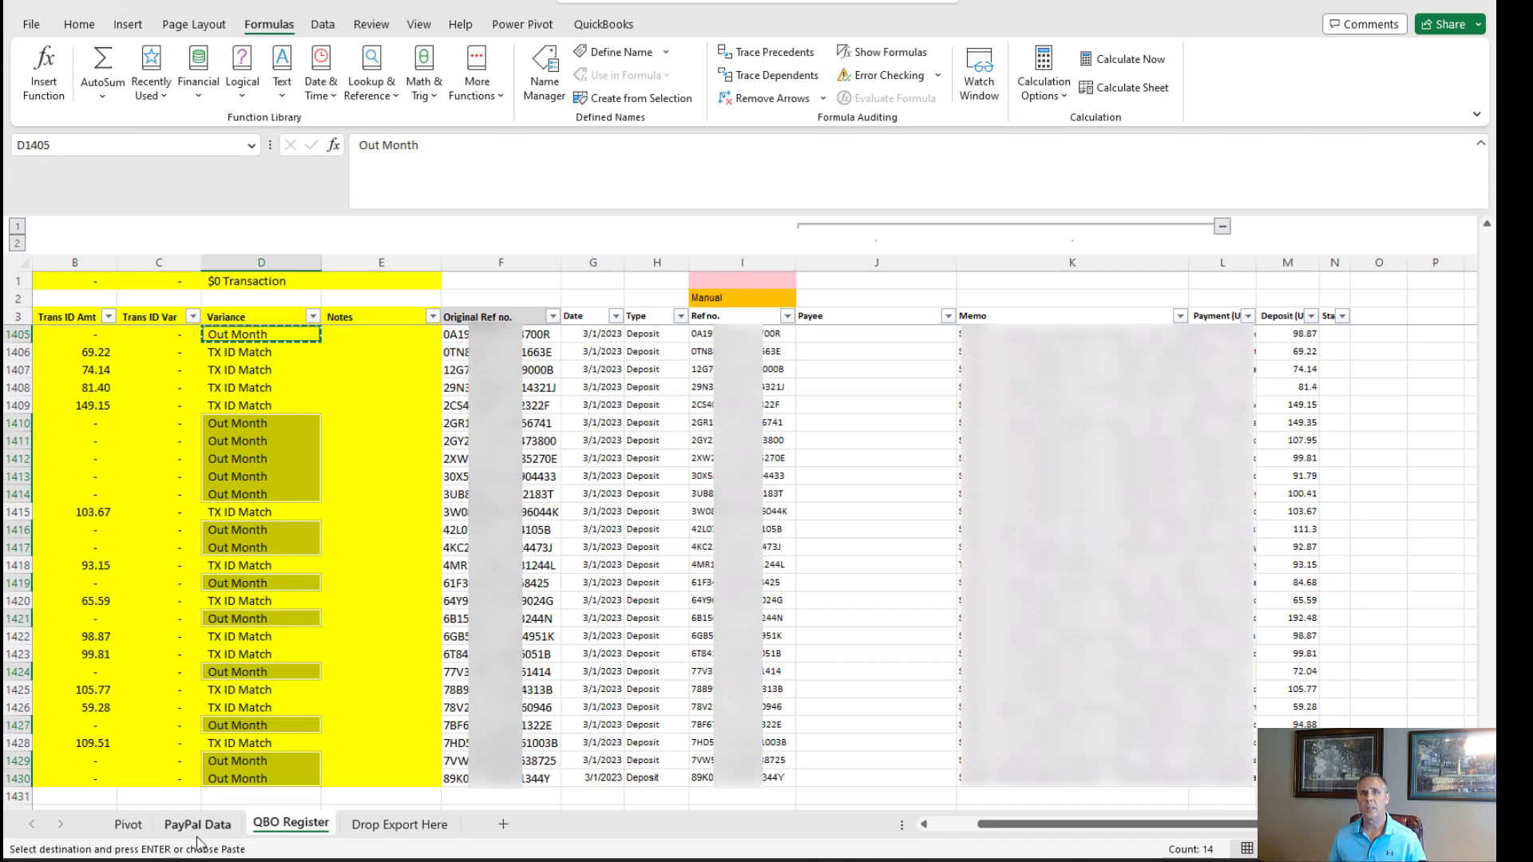
Step: Check the ID Check status of the Duplicate entry in row 1390 on PayPal Data and reset all the sheet's filters
left_click(197, 824)
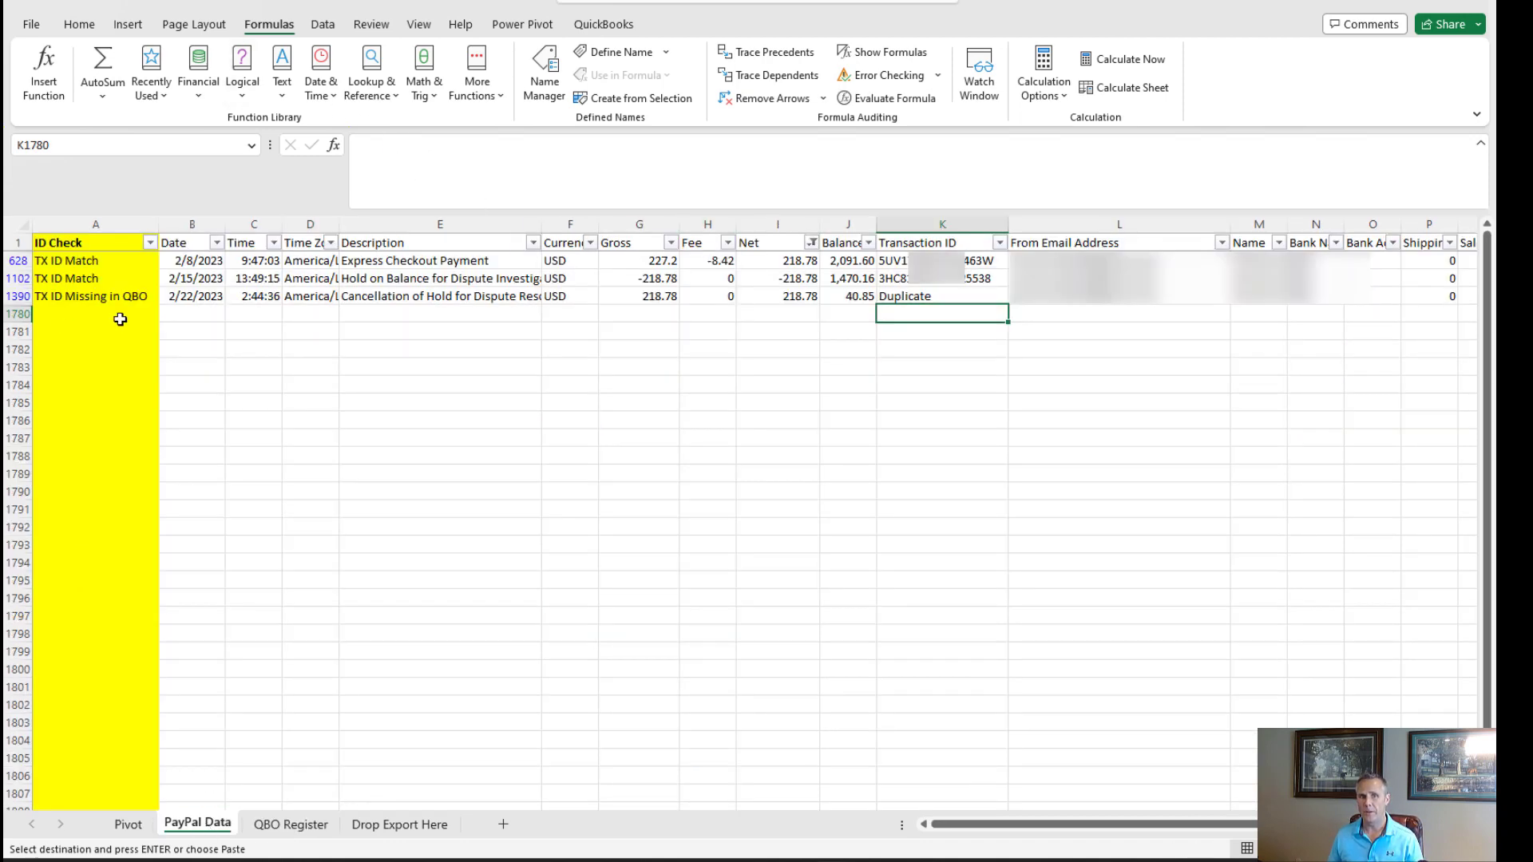
left_click(918, 296)
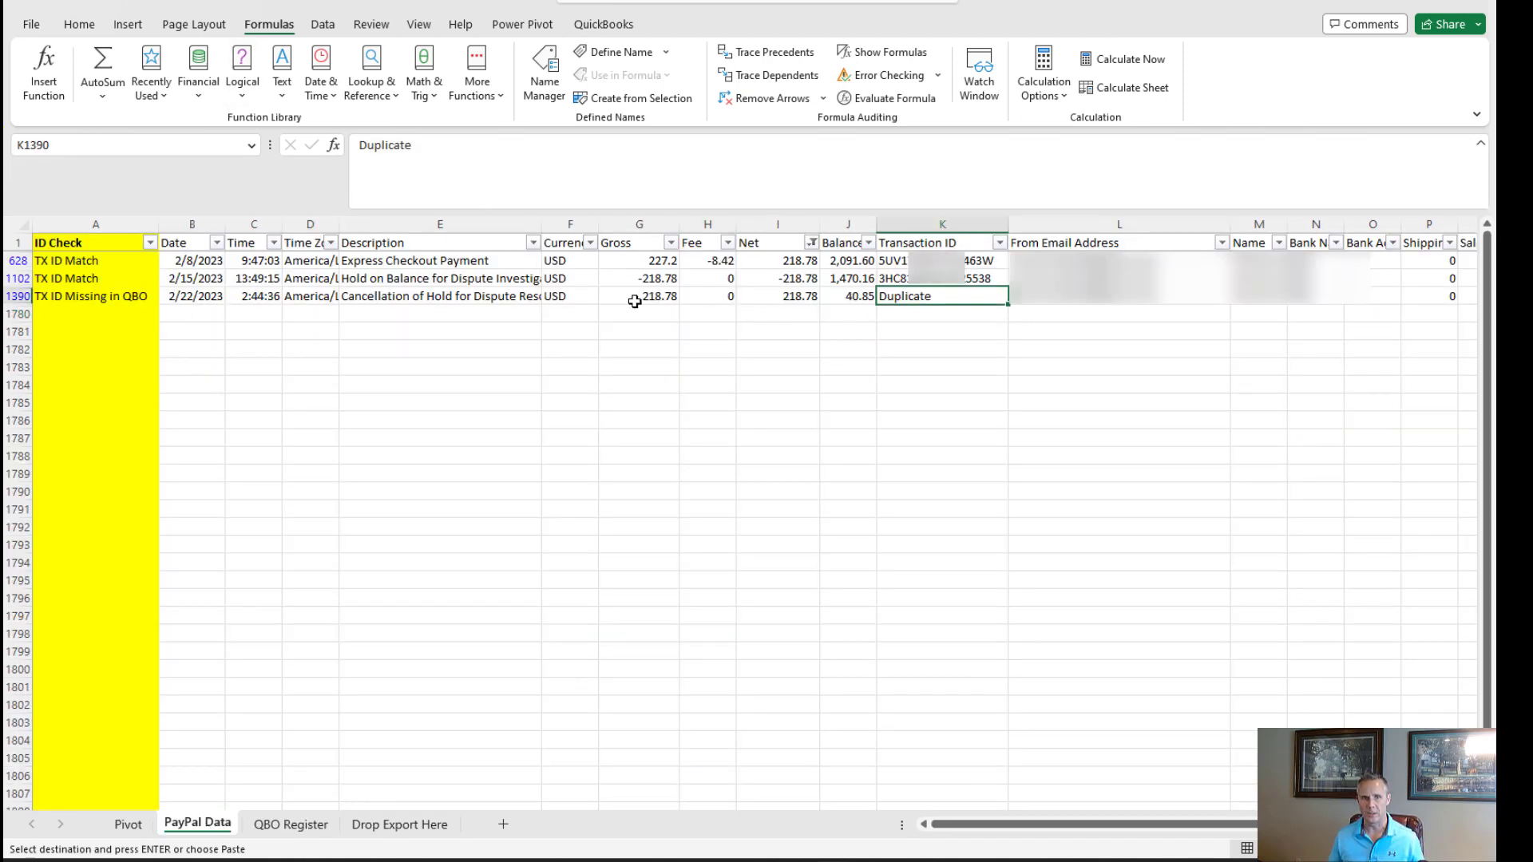
left_click(98, 297)
left_click(563, 240)
key("ctrl+shift+l")
key("ctrl+shift+l")
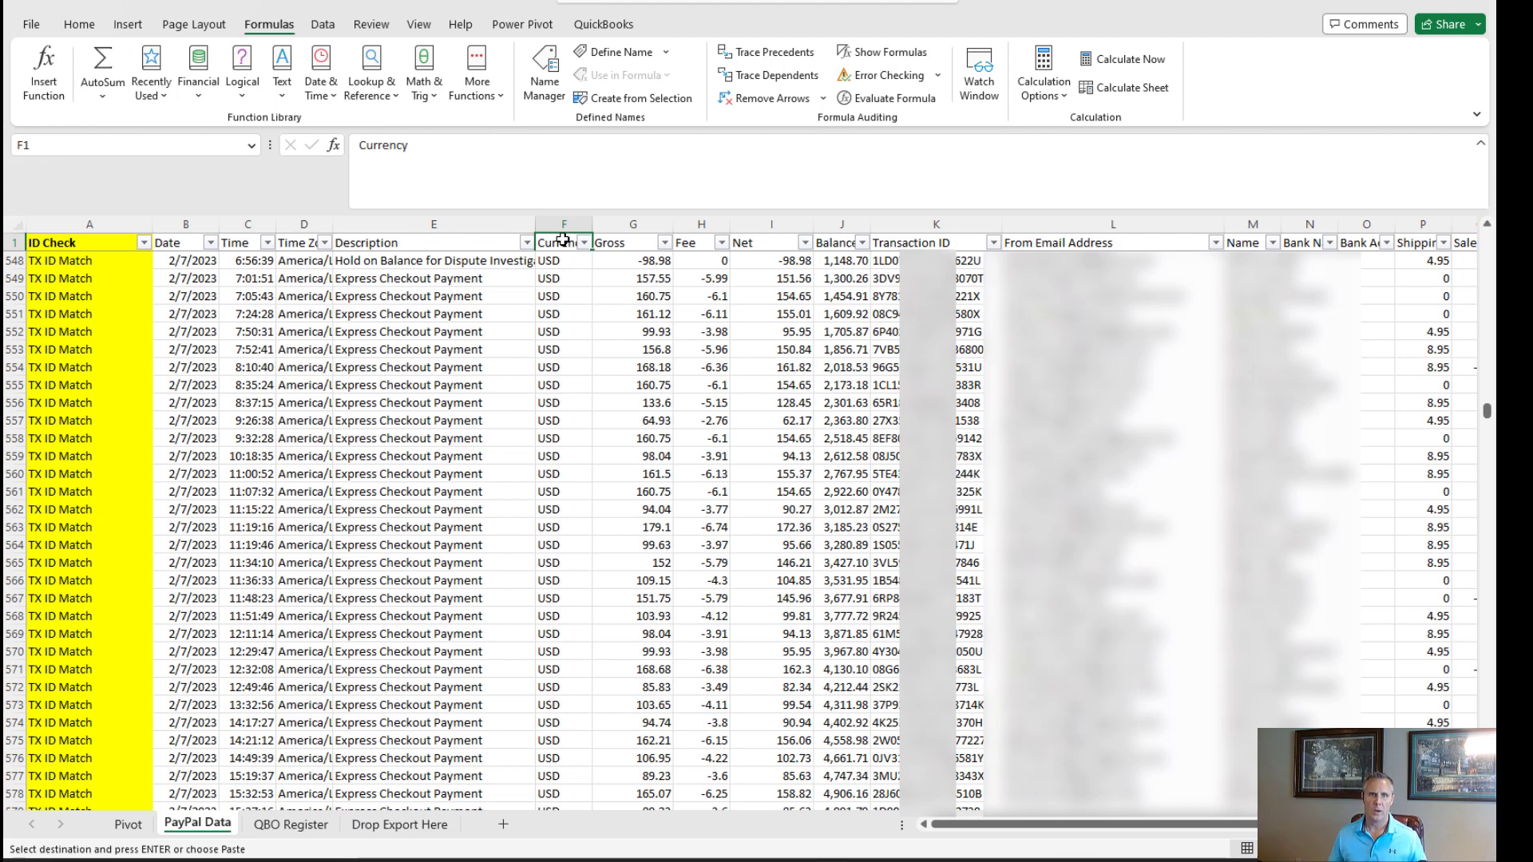
Step: Filter the PayPal Data Currency column to USD only
left_click(585, 243)
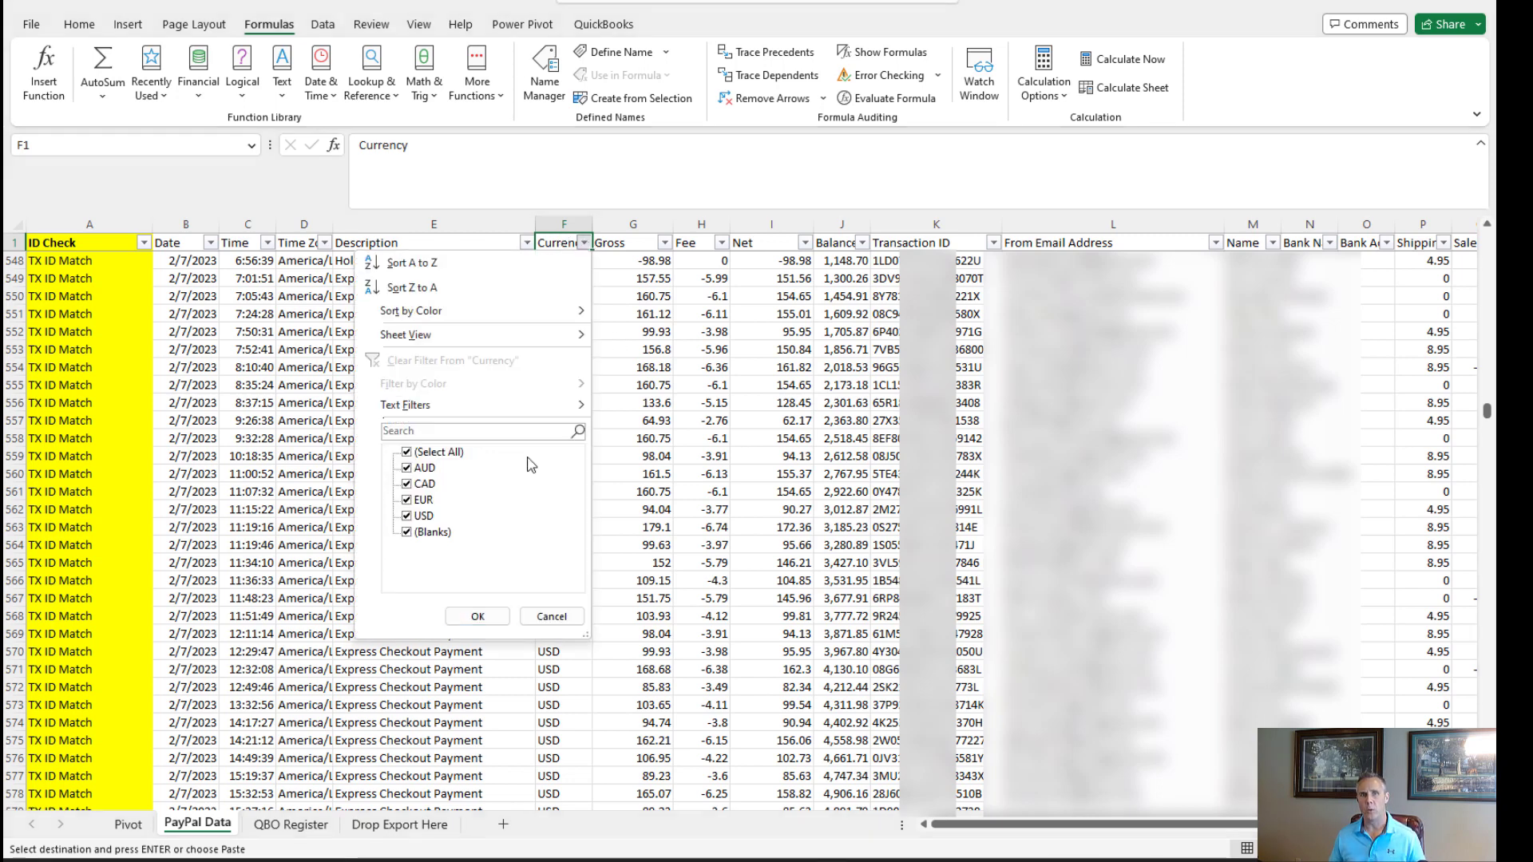
left_click(407, 452)
left_click(409, 516)
left_click(478, 616)
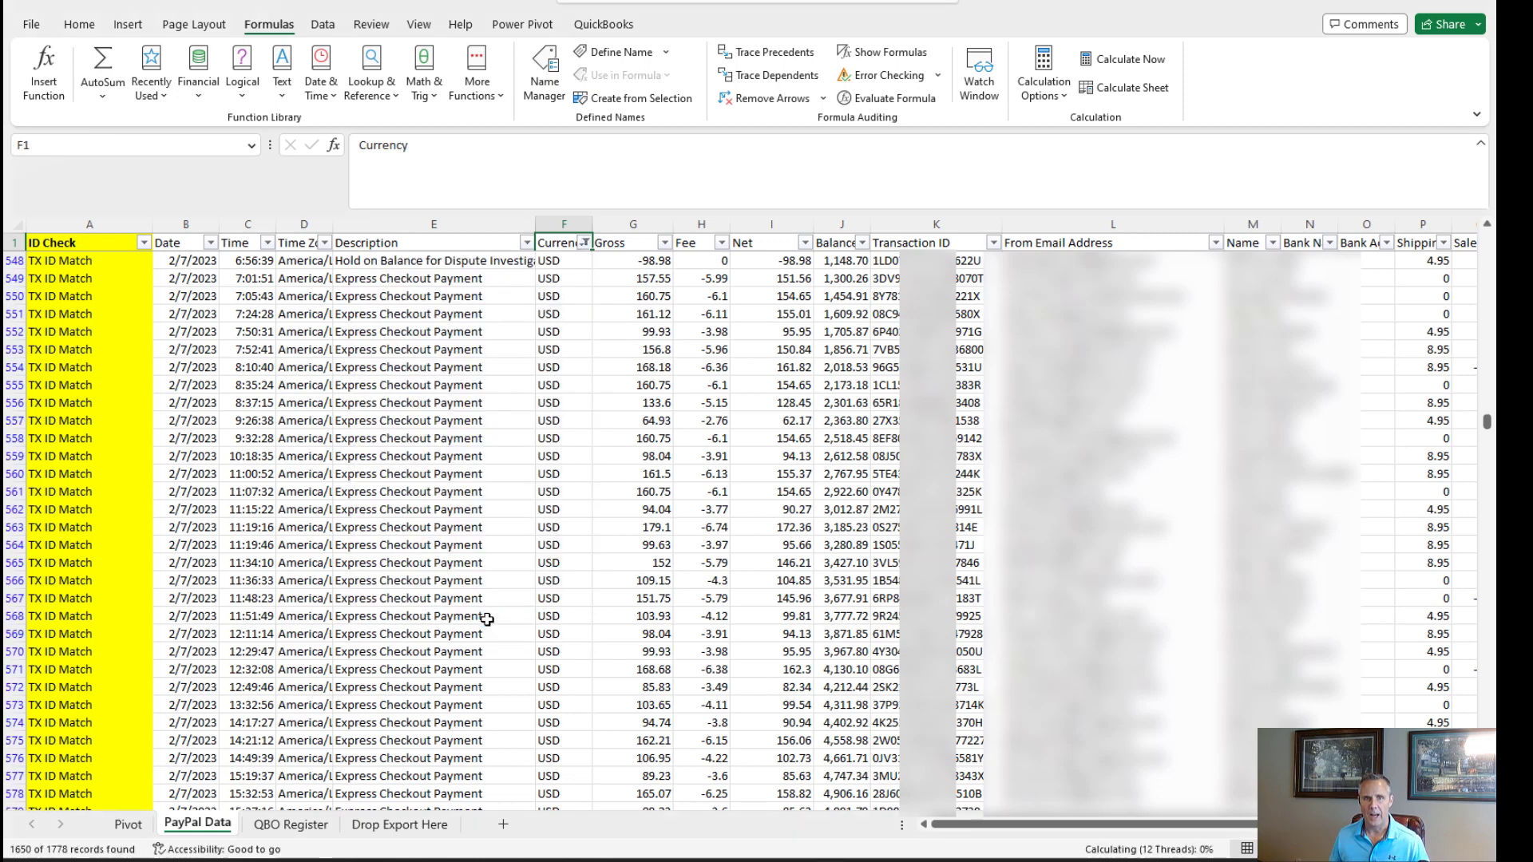
Step: Filter the ID Check column to TX ID Missing in QBO and examine which Description types those rows contain
left_click(144, 243)
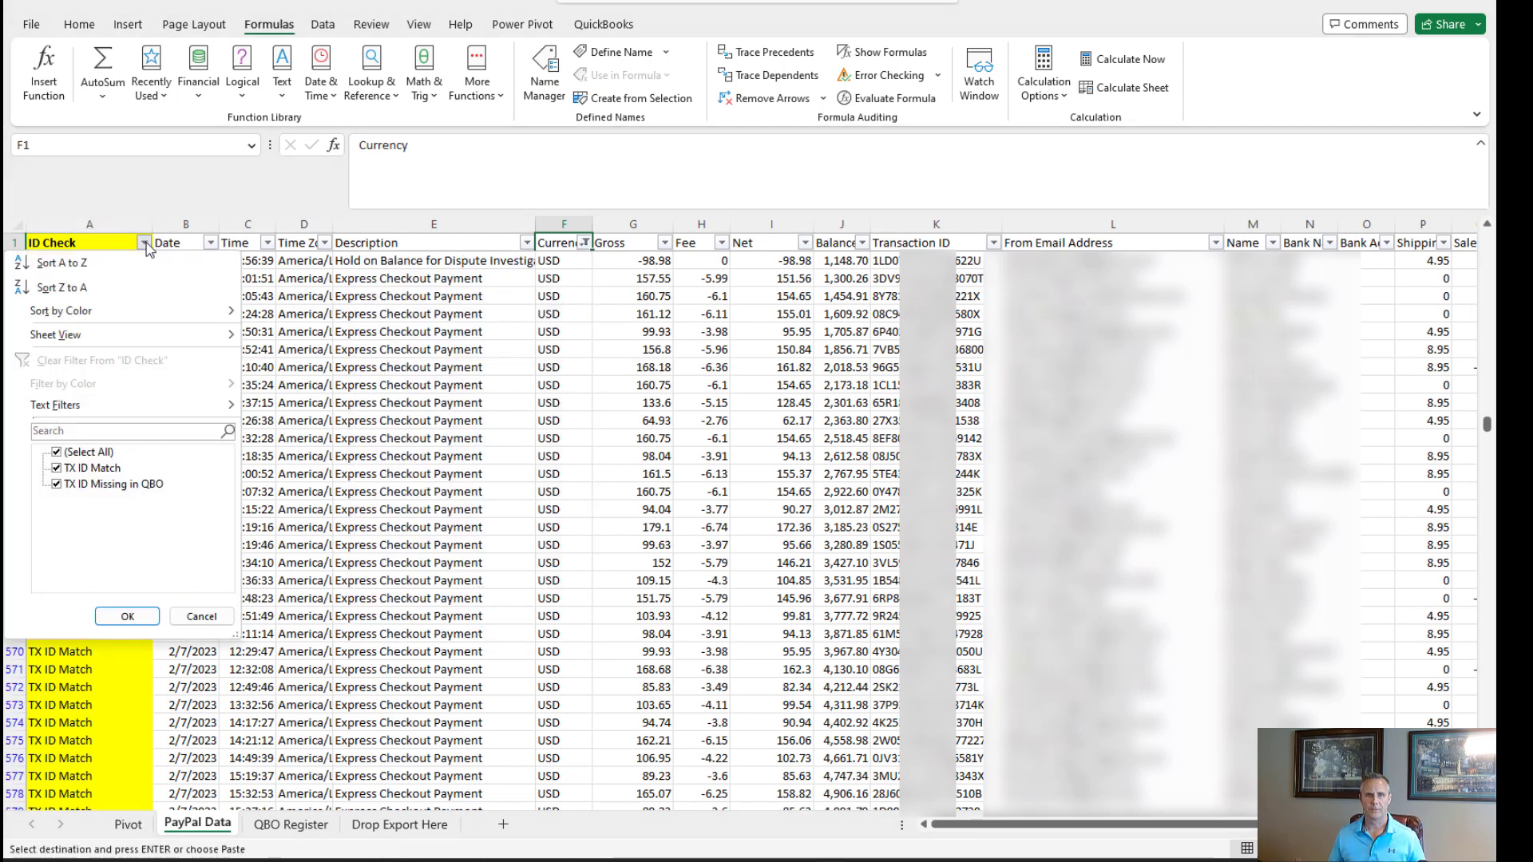
left_click(79, 470)
left_click(128, 617)
left_click(527, 243)
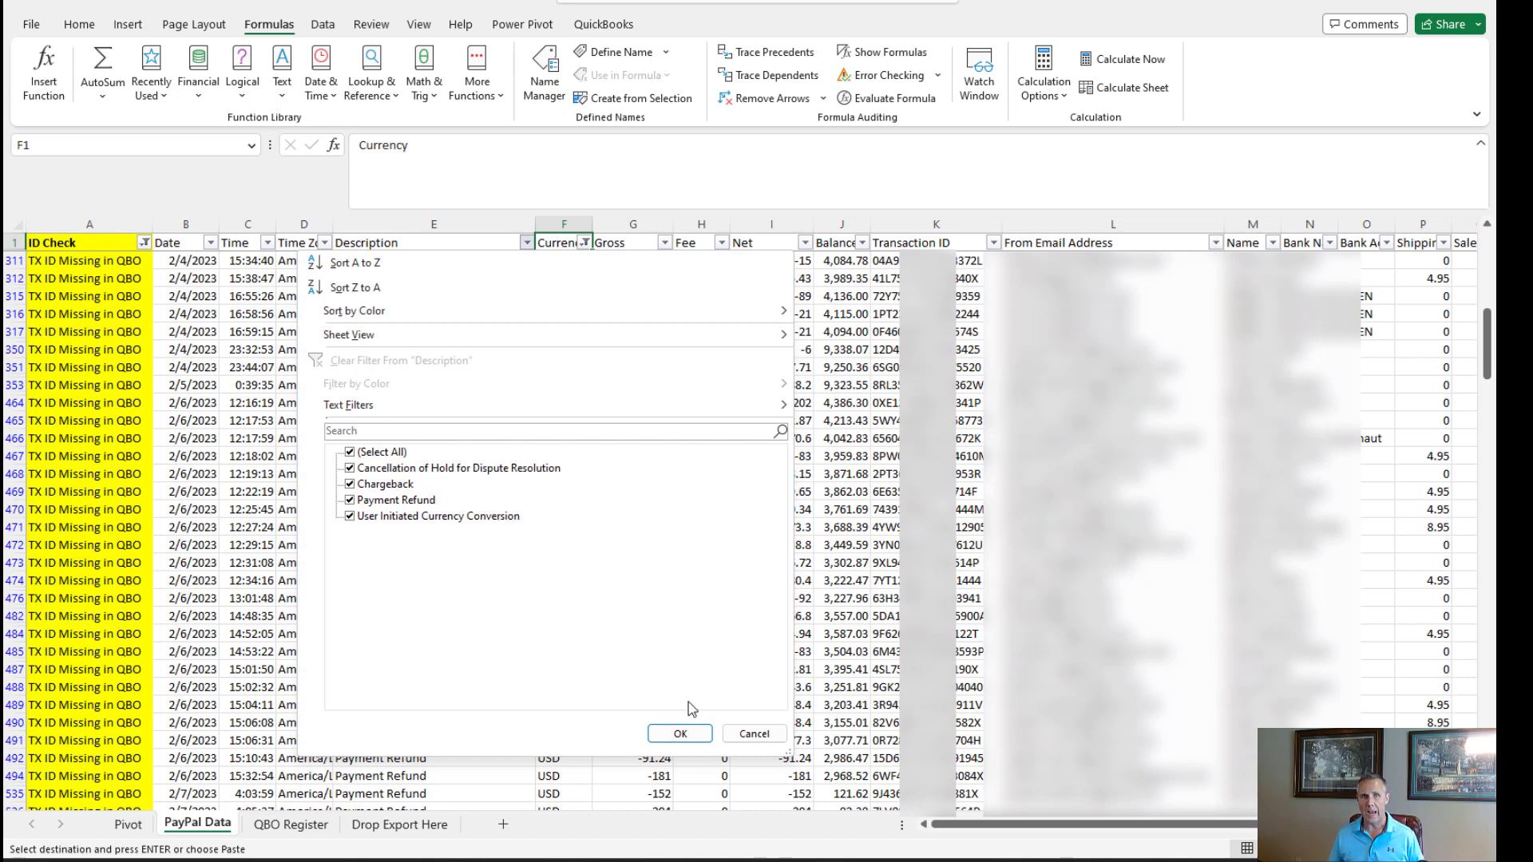
left_click(767, 735)
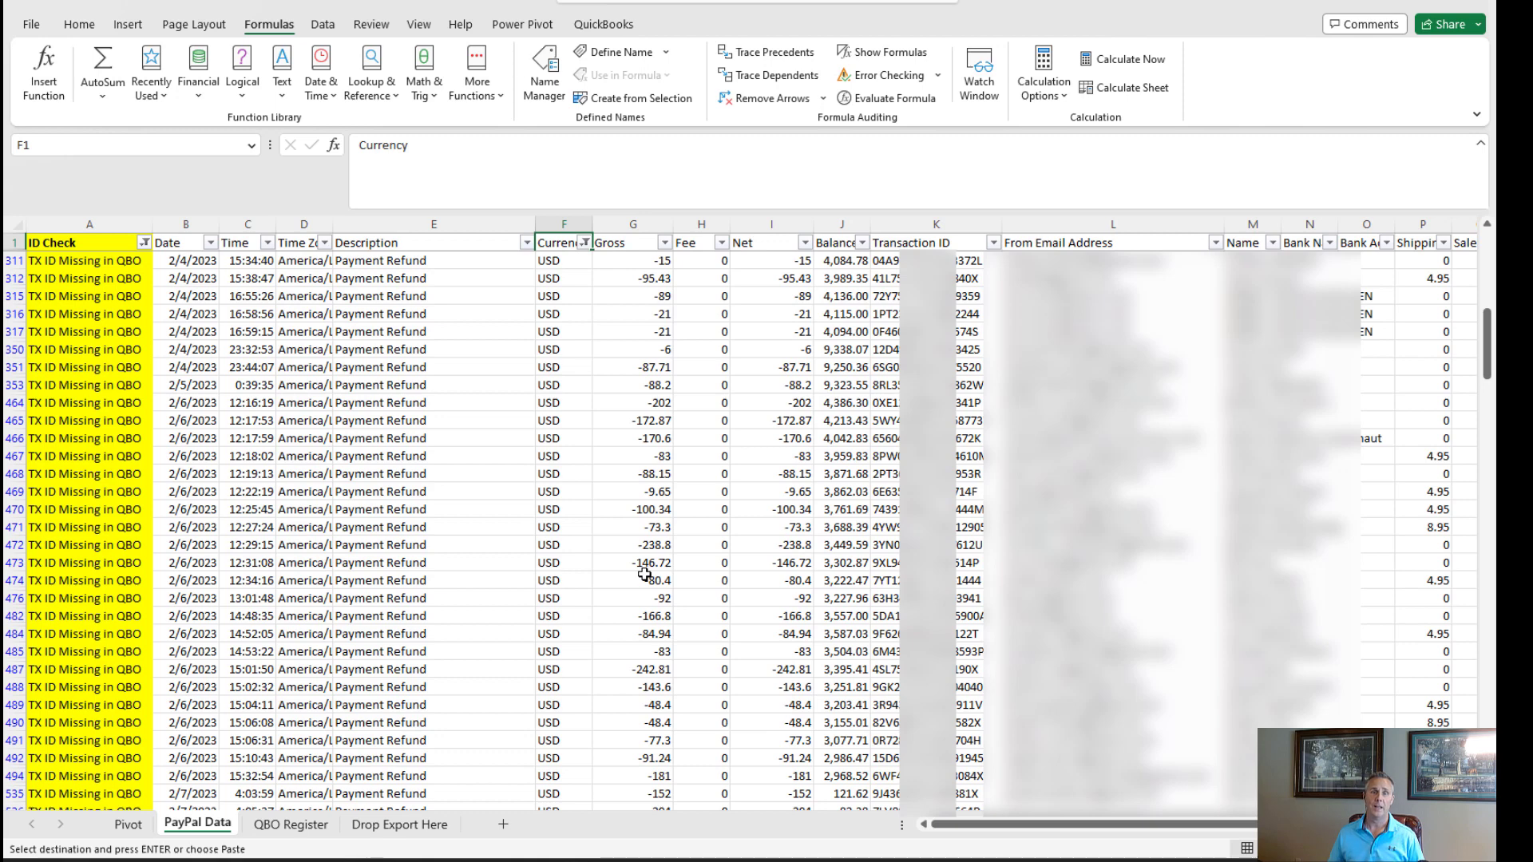
Step: Refresh all the workbook's pivot tables and set the PayPal Statement Pivot's Currency filter to USD on the Pivot sheet
left_click(127, 826)
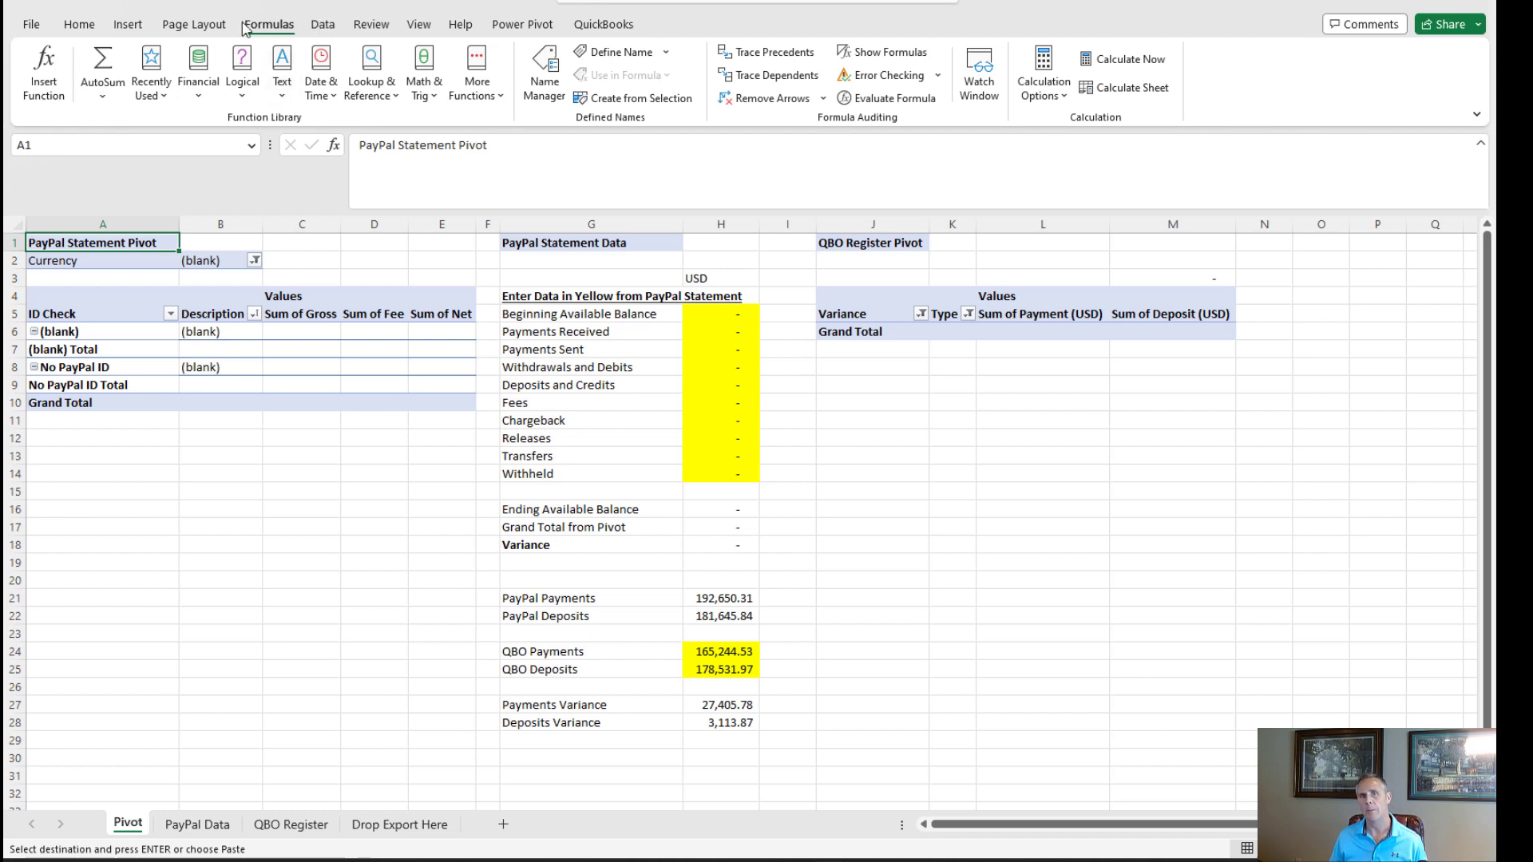
left_click(327, 29)
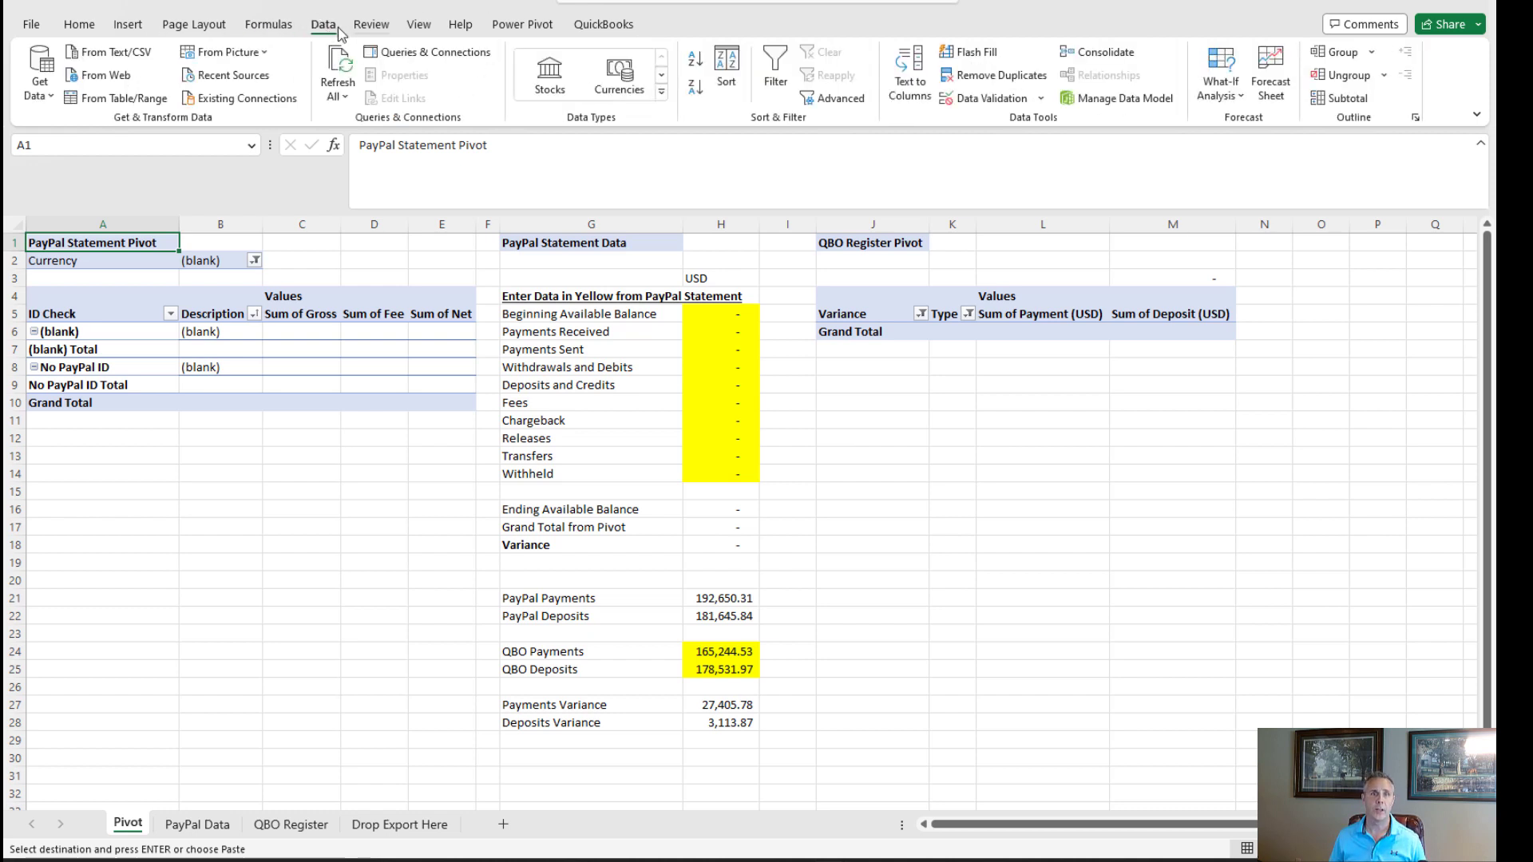
left_click(338, 95)
left_click(375, 128)
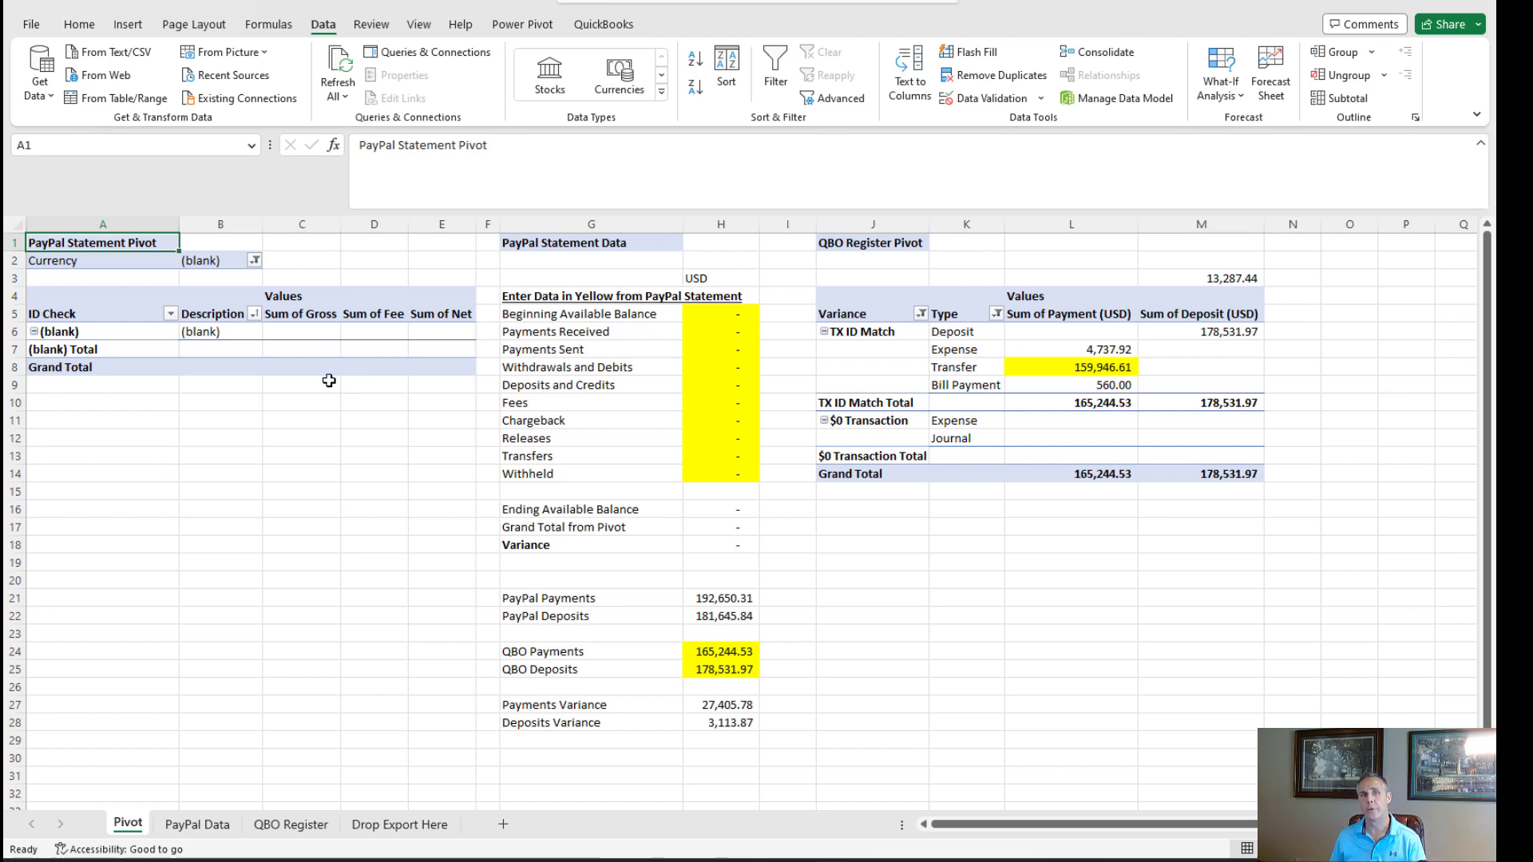
left_click(255, 260)
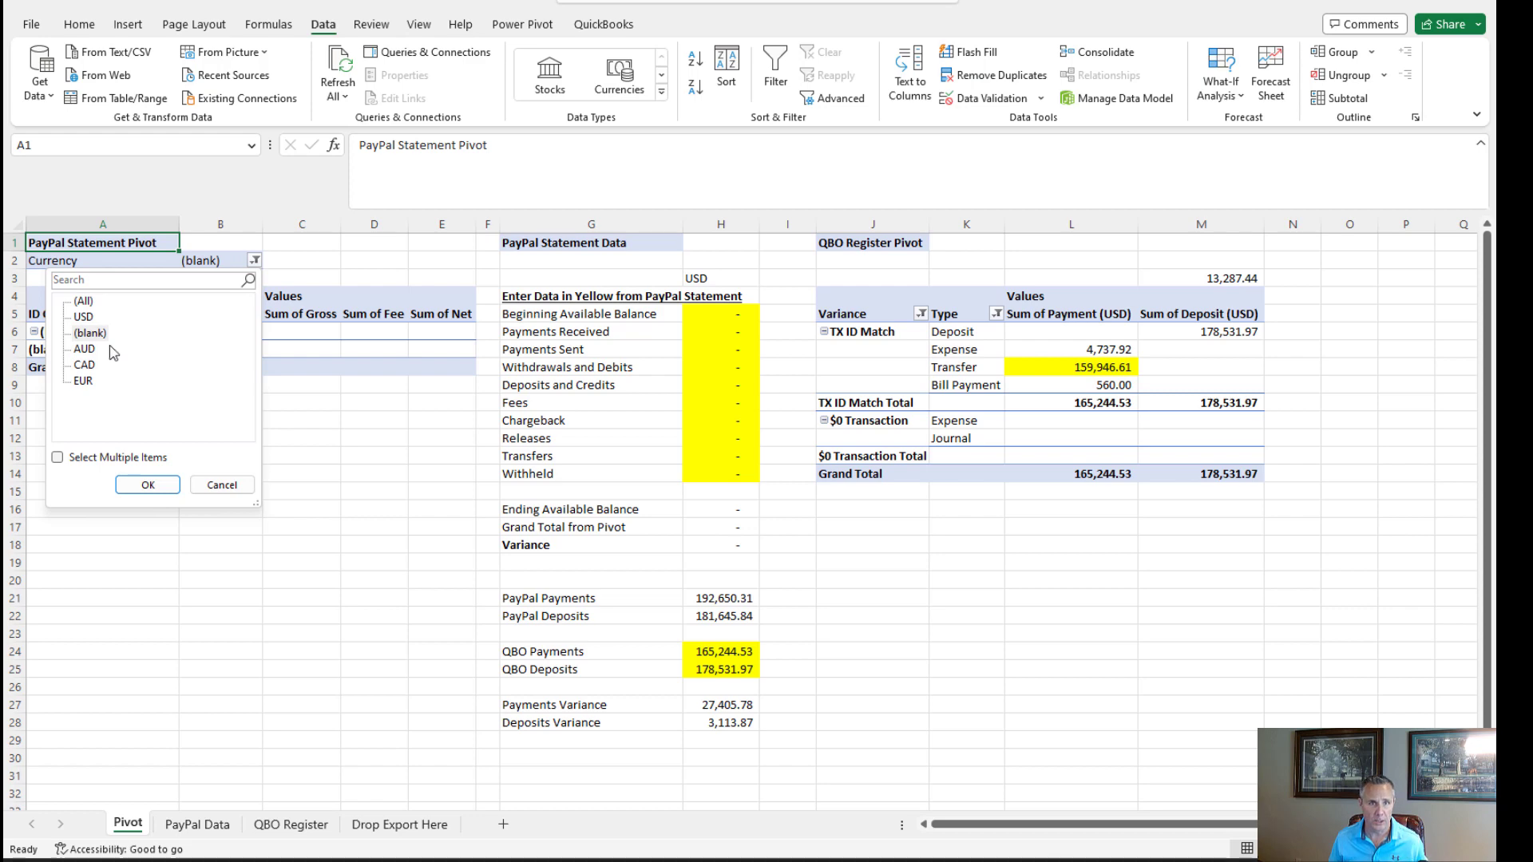
left_click(86, 317)
left_click(145, 484)
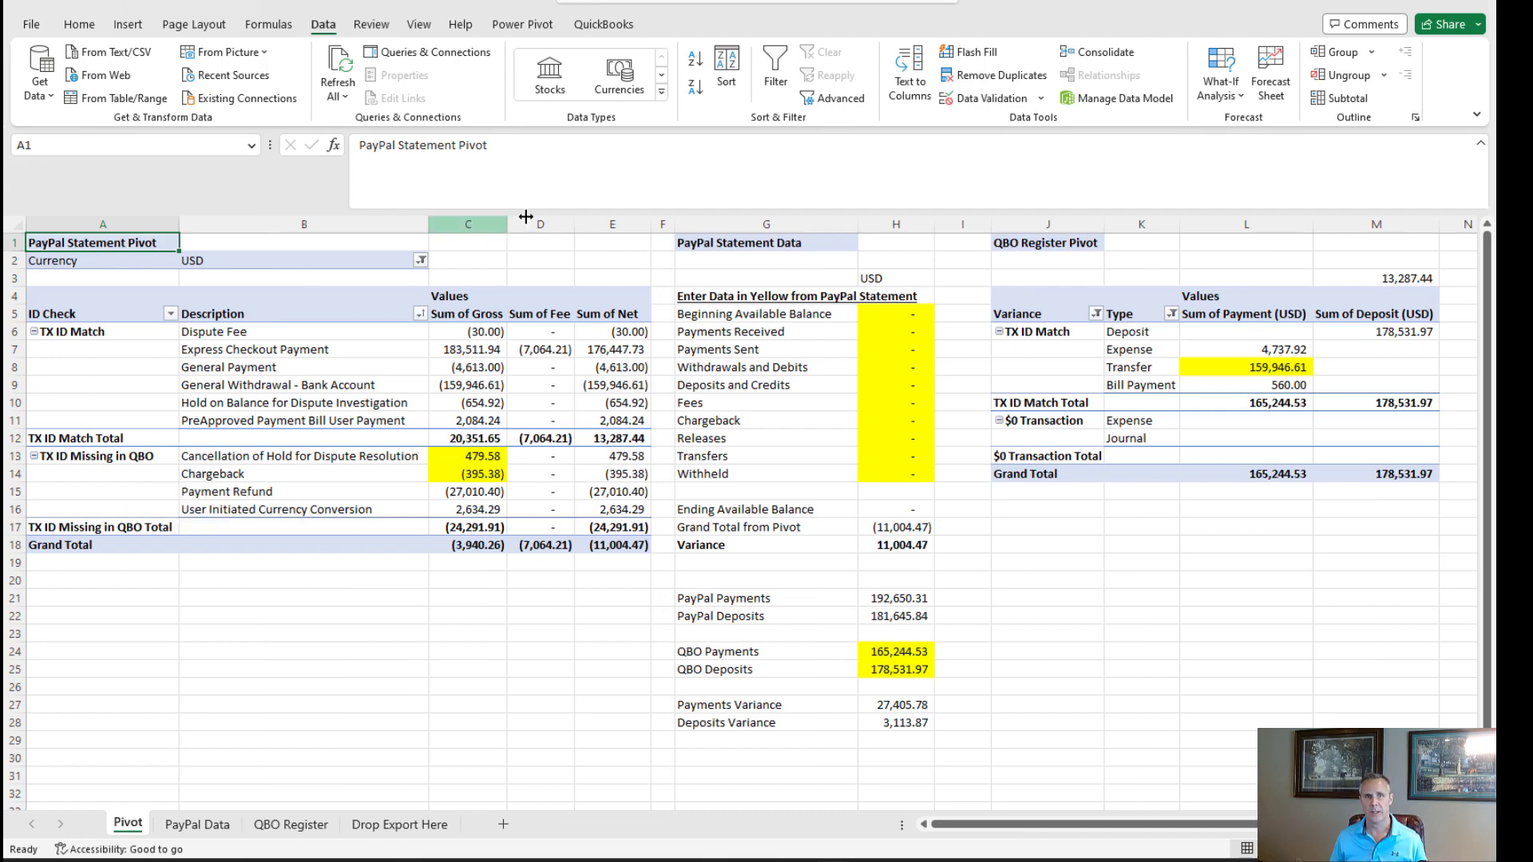
Step: Examine the PayPal Statement Data section in columns G:H and its yellow entry cells H5:H14
left_click_drag(790, 224, 896, 226)
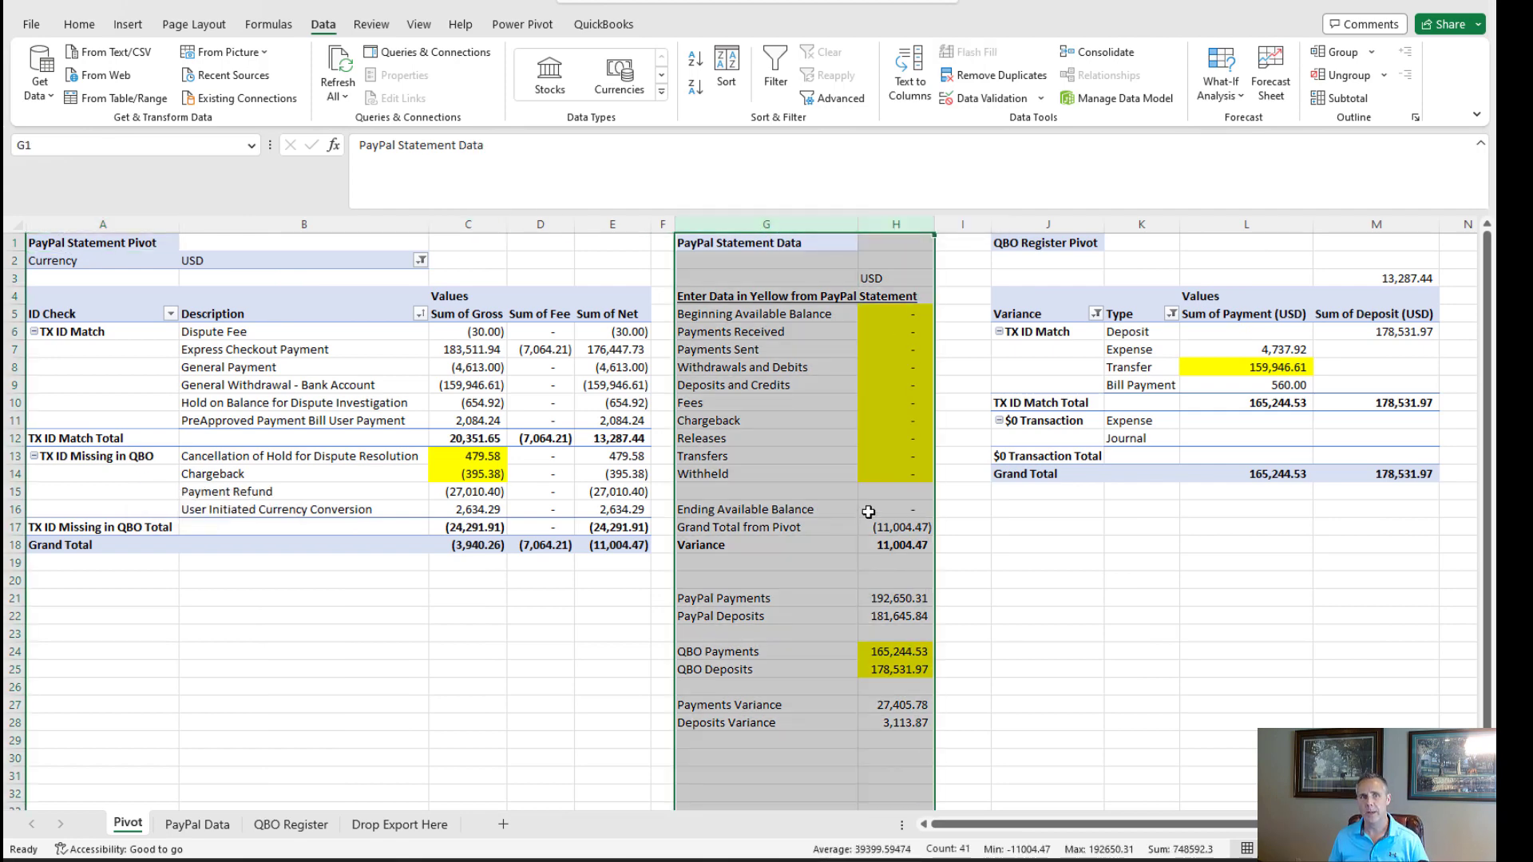
left_click(896, 321)
left_click_drag(897, 321, 907, 479)
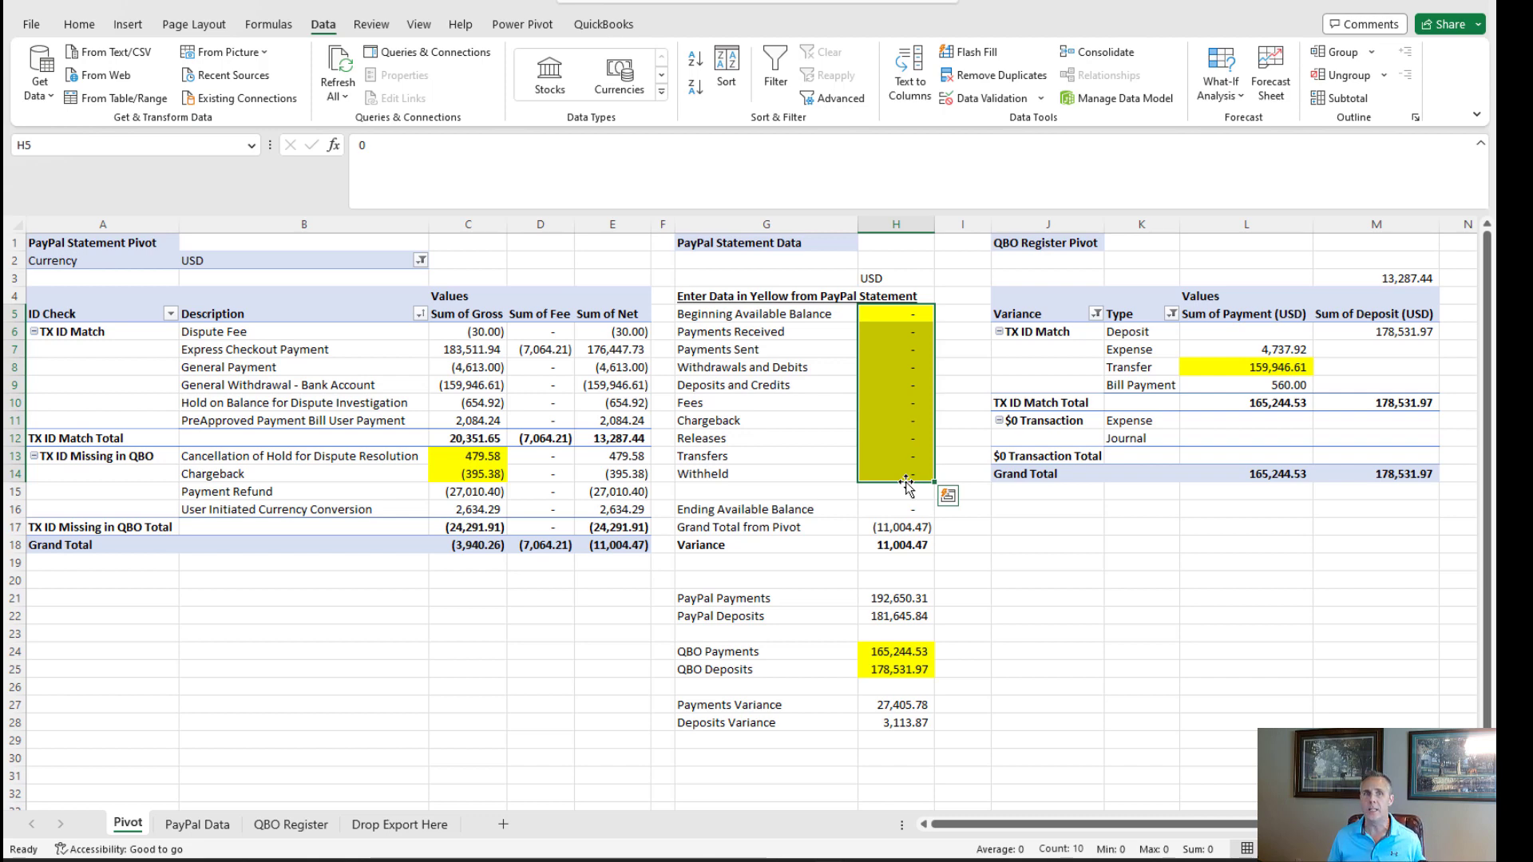
Step: Switch to the PayPal statement 2023-02.PDF in Acrobat and place it side by side with the 2023-02 PayPal Recon workbook
key("alt+Tab")
left_click(549, 325)
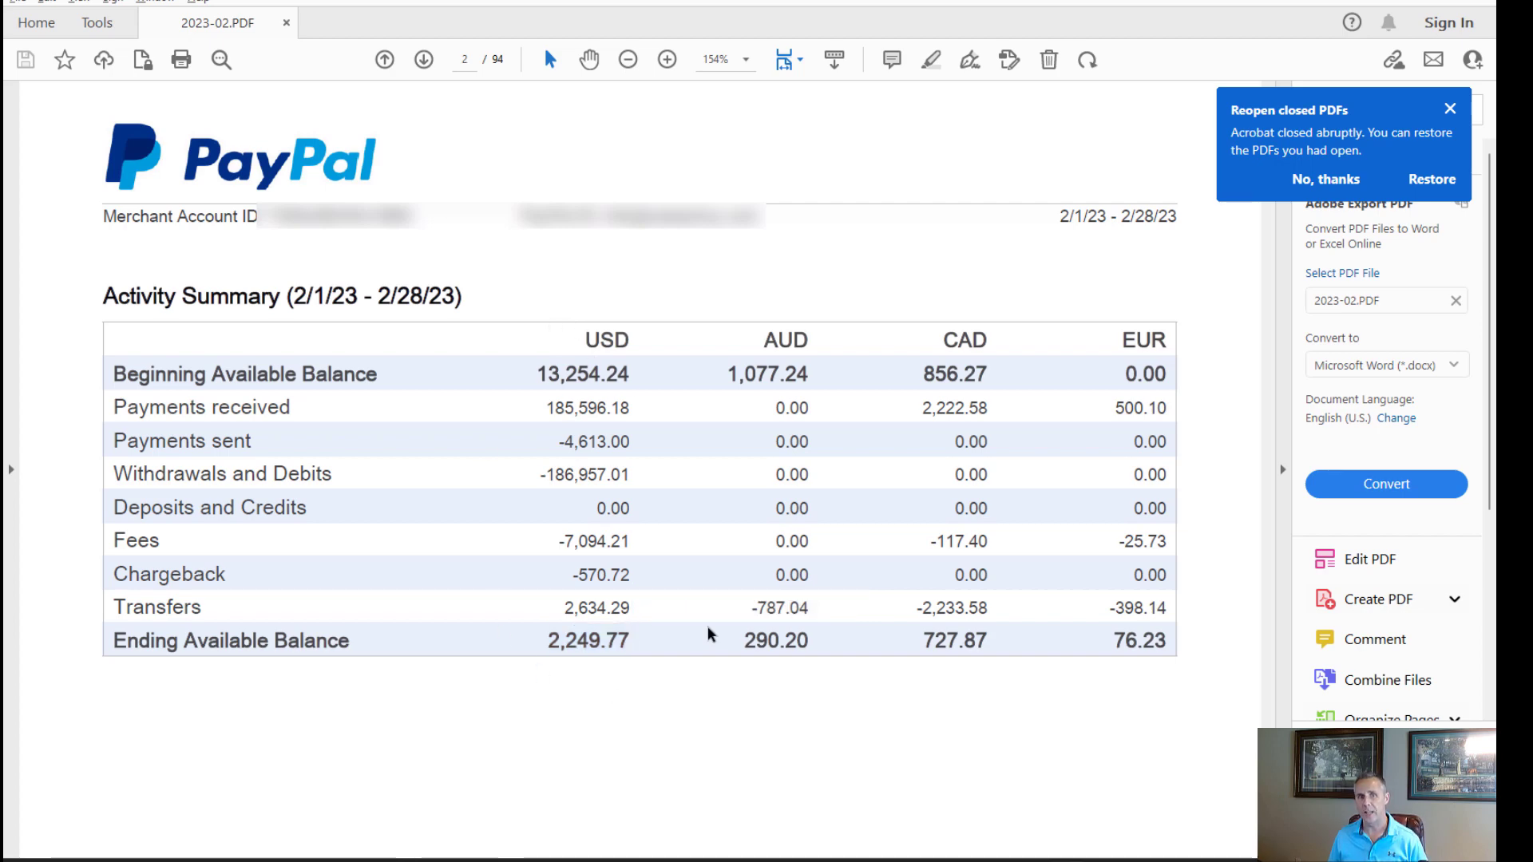
left_click_drag(748, 1, 1496, 66)
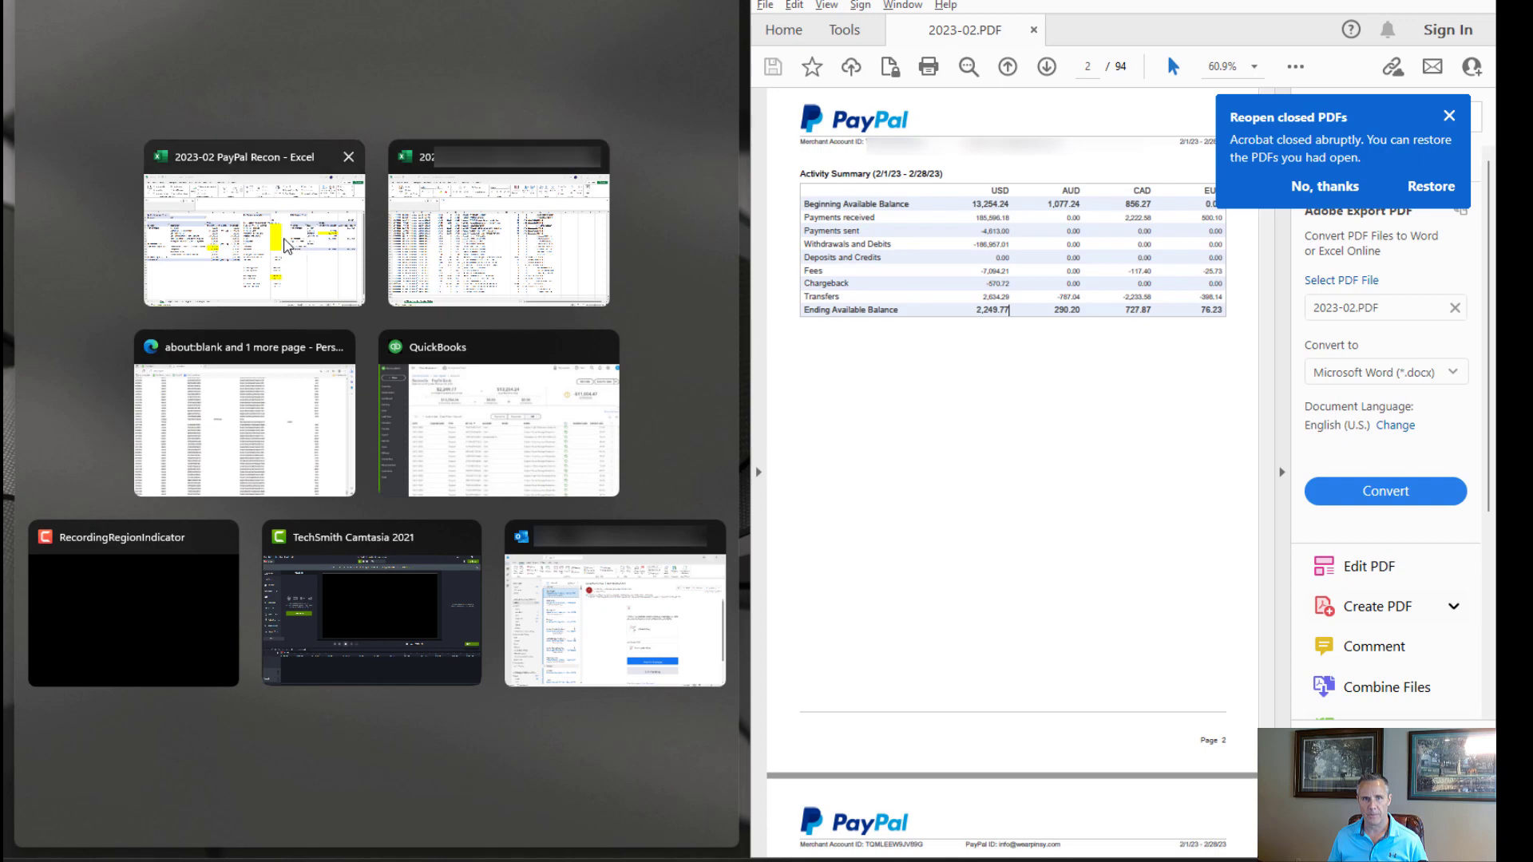
left_click(288, 245)
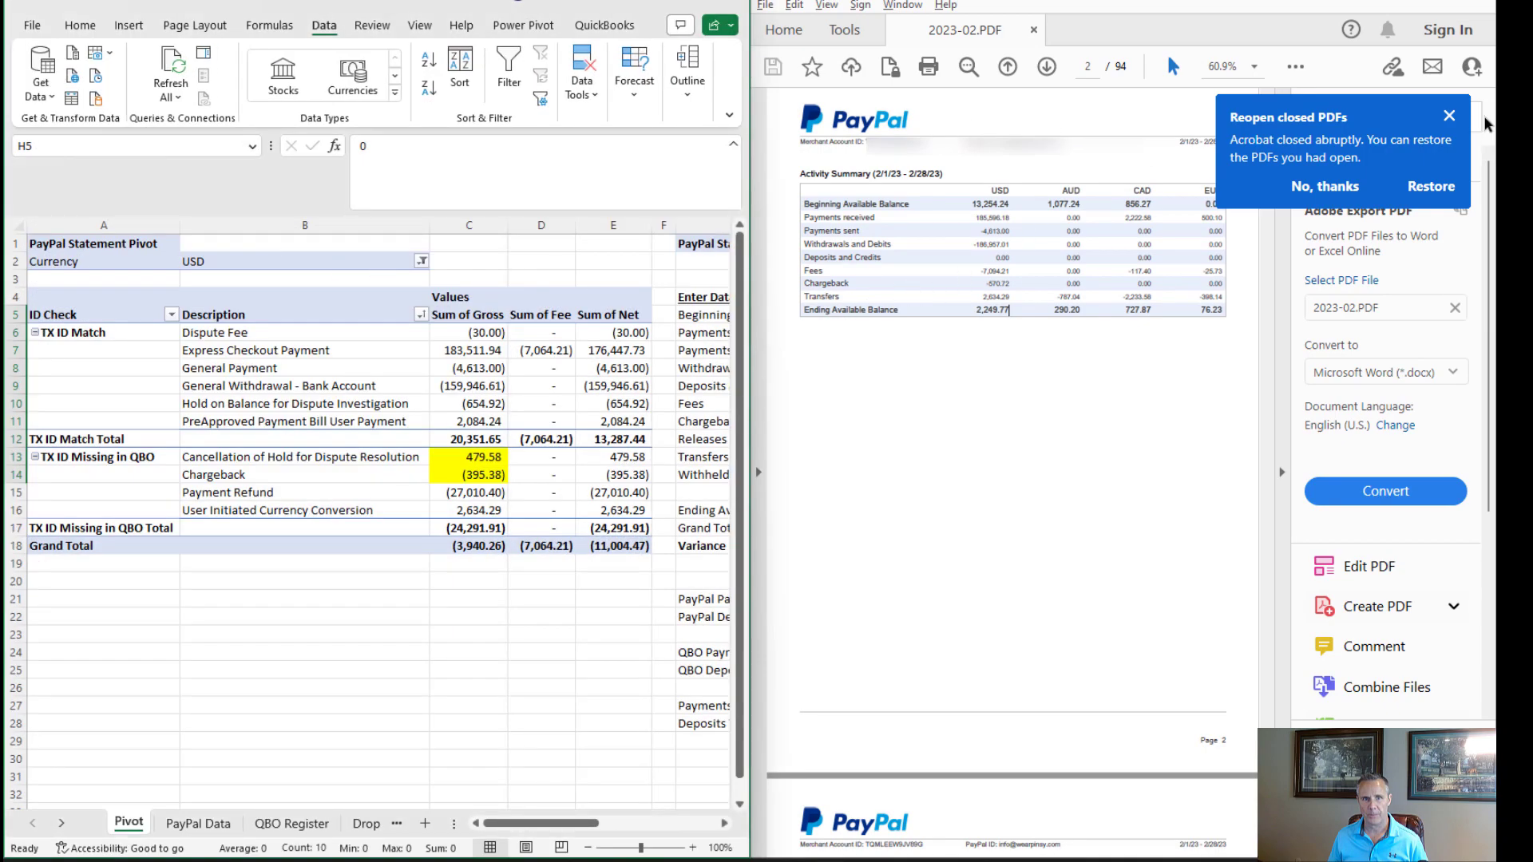
Step: Dismiss the reopen-PDFs notice, collapse Acrobat's tools pane and zoom the statement to 125%
left_click(1449, 116)
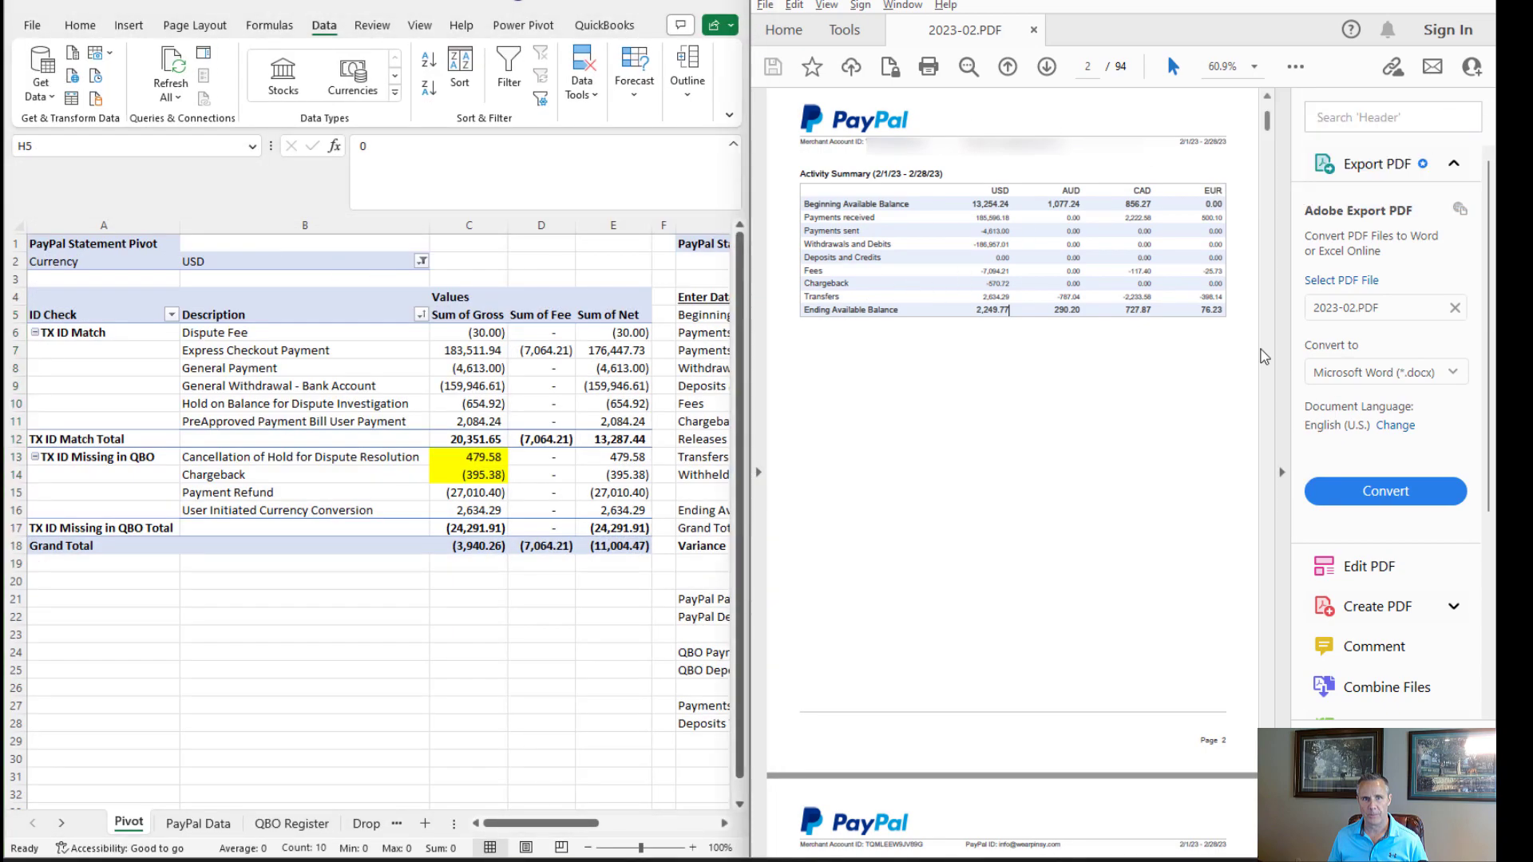
left_click(1281, 472)
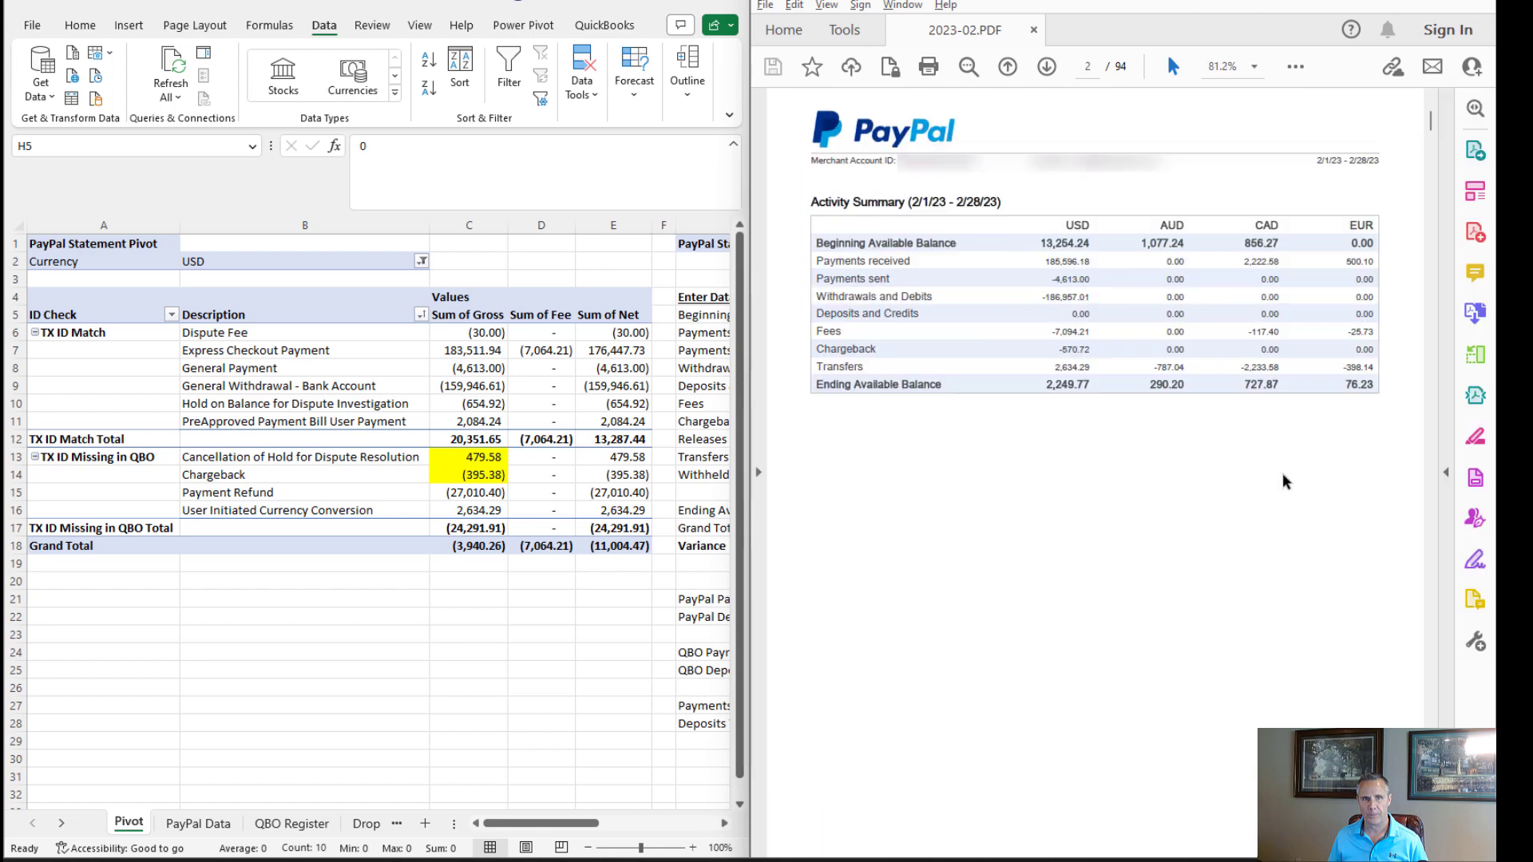
left_click(1257, 68)
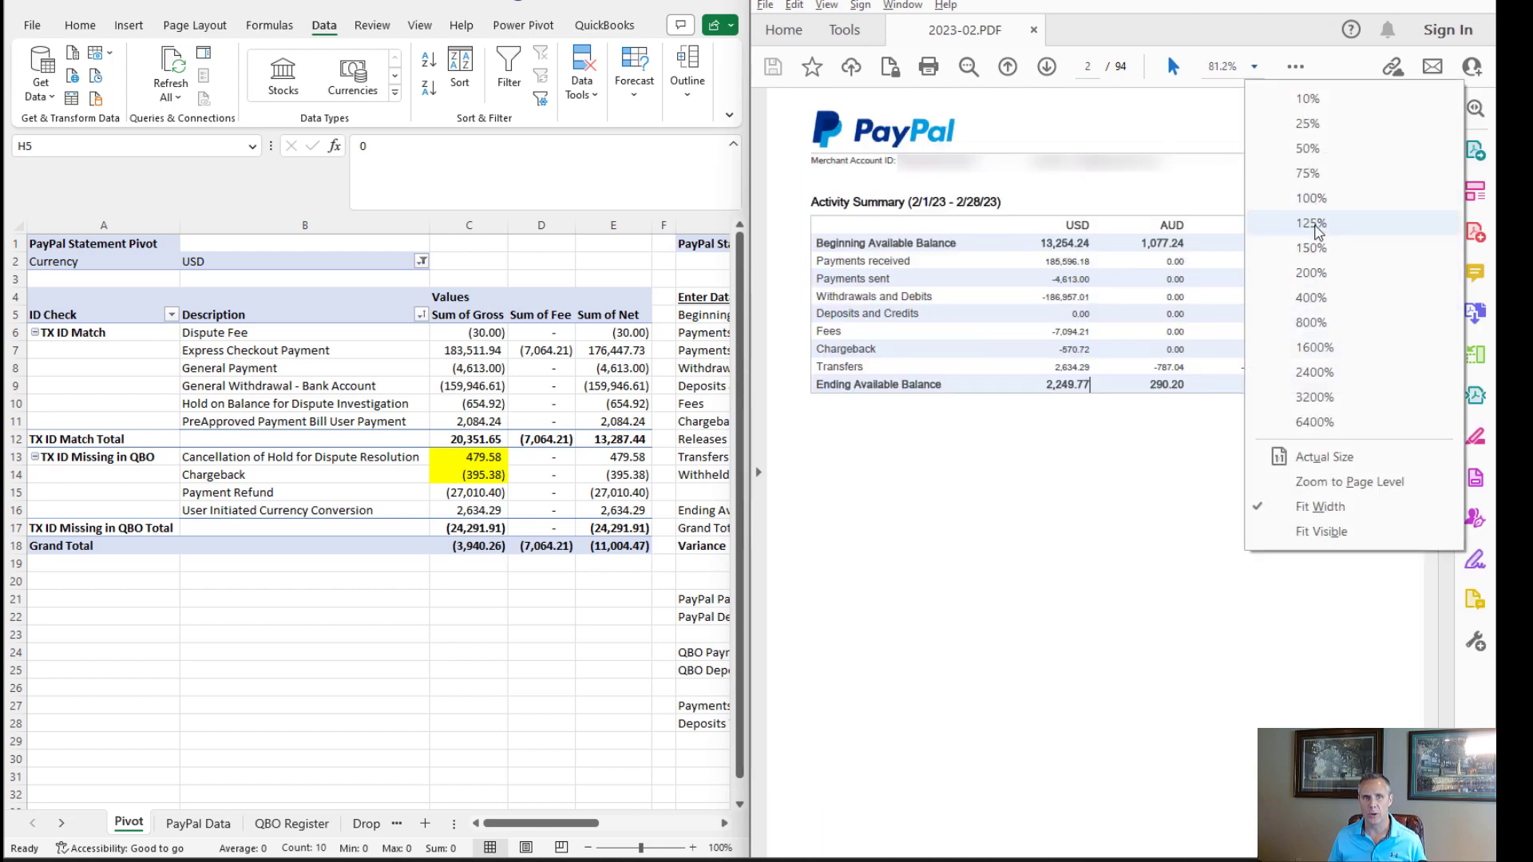
left_click(1311, 224)
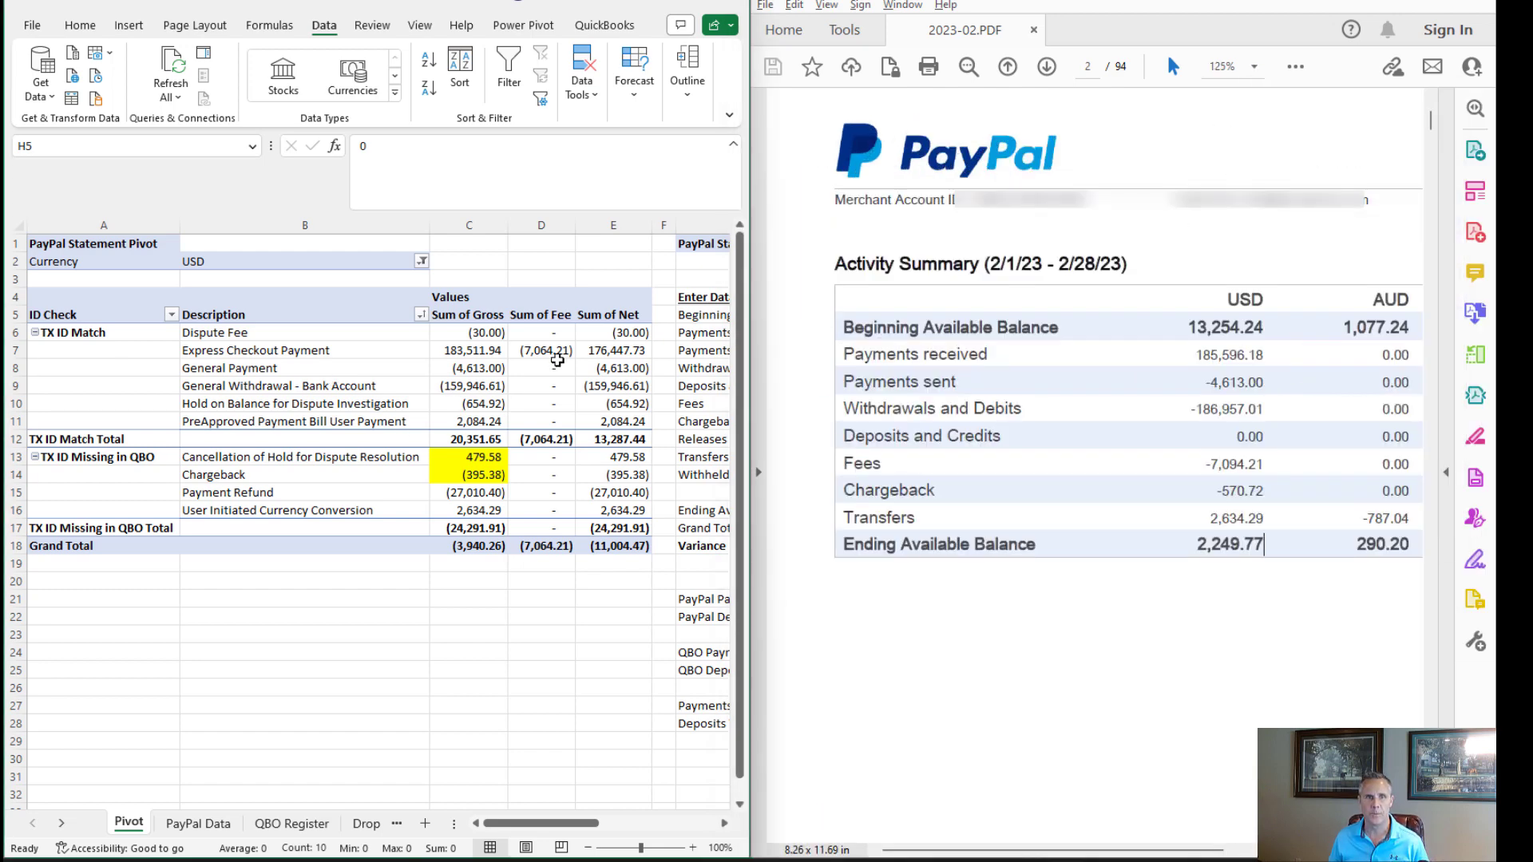
Step: In the PayPal Statement Data section, enter the USD Beginning Available Balance of 13,254.24 and Payments Received of 185,596.18
left_click_drag(550, 823, 608, 824)
left_click(563, 312)
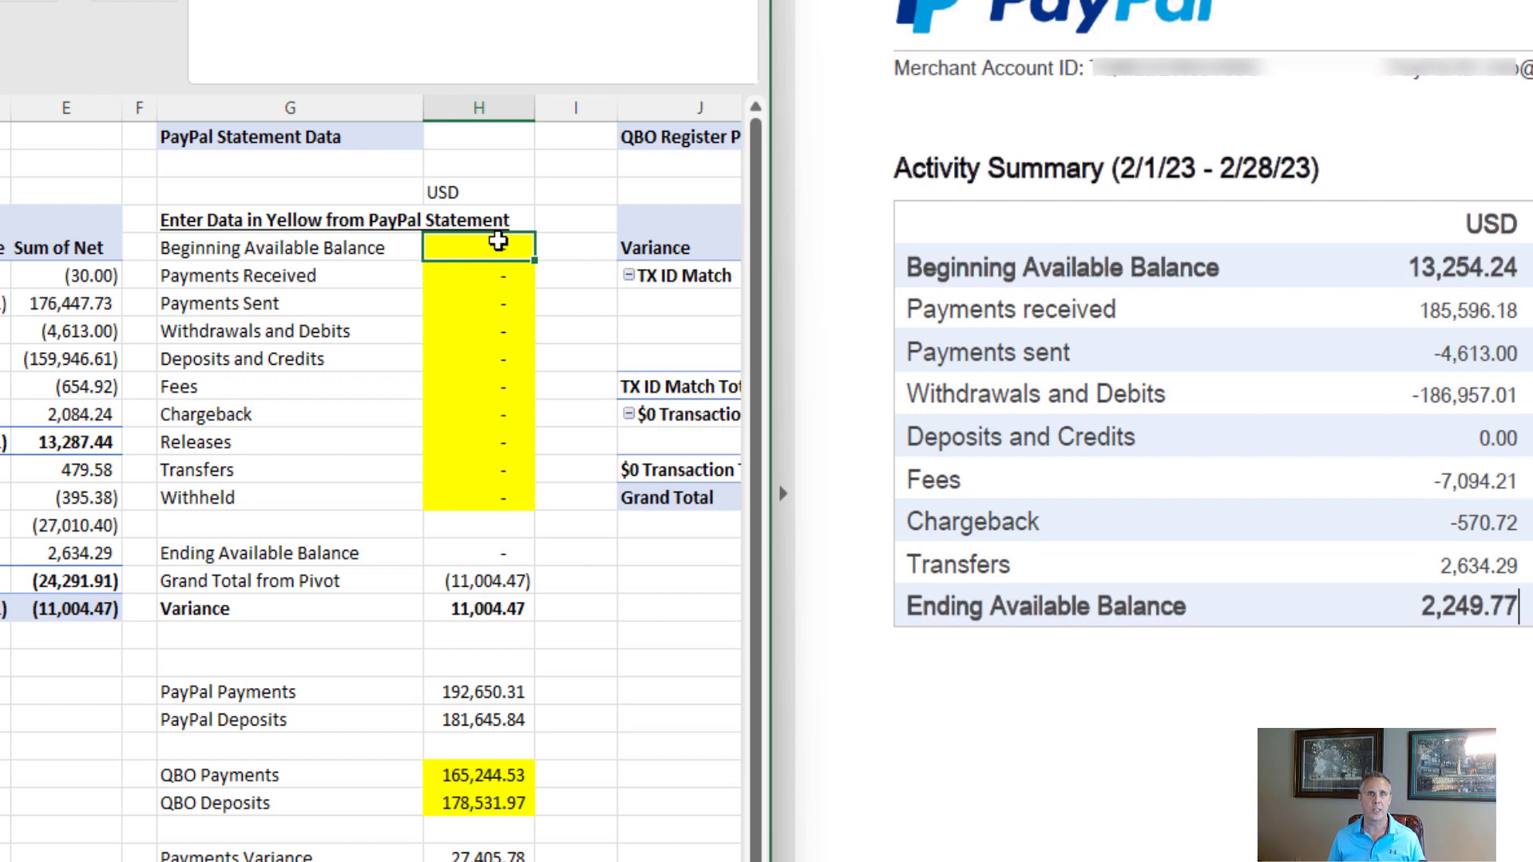
type("13")
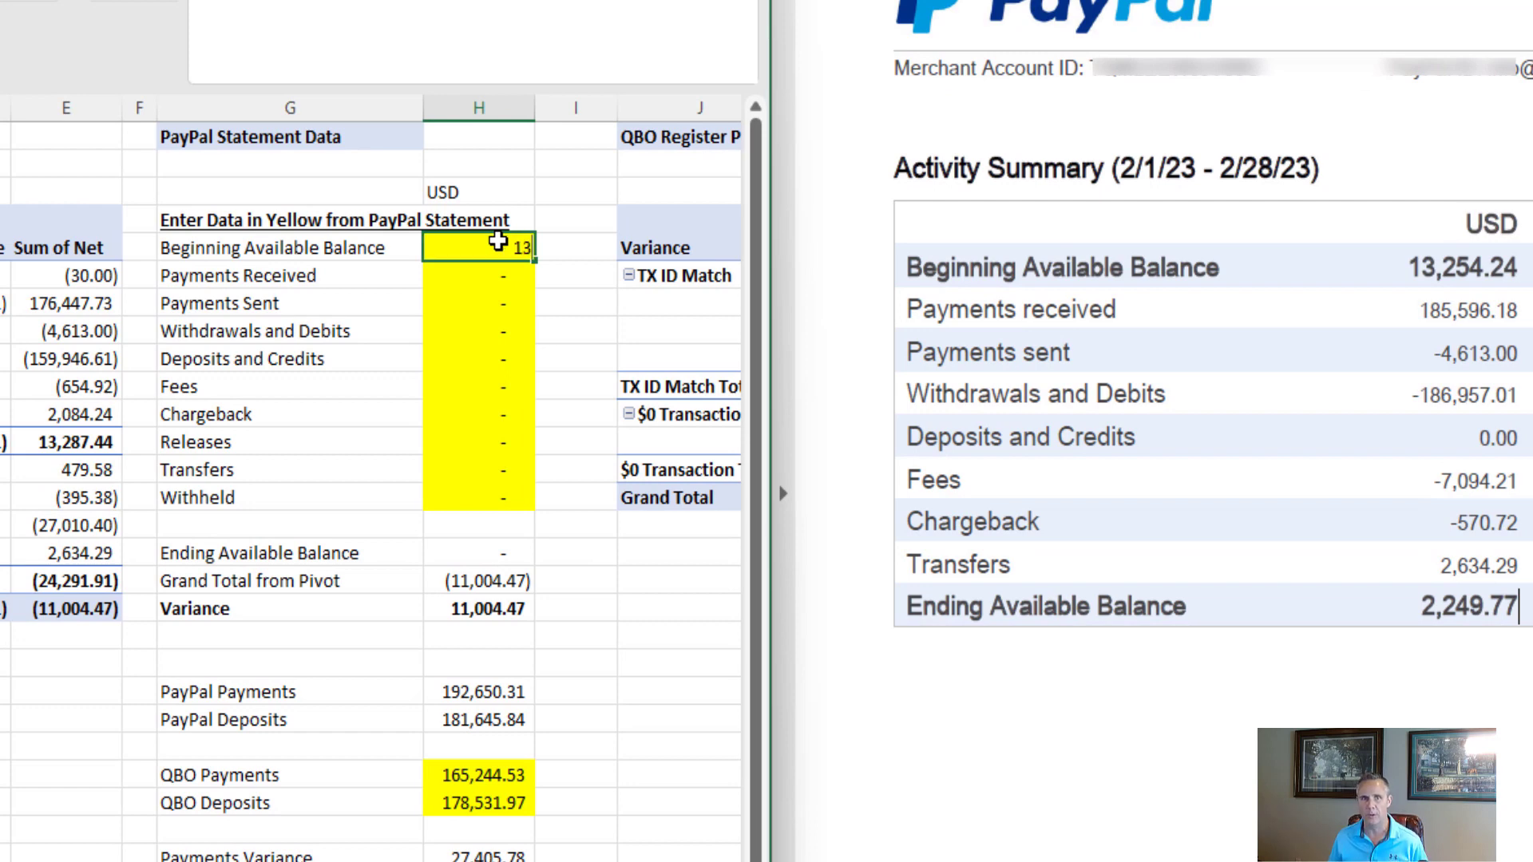
type(",254.24")
key("Return")
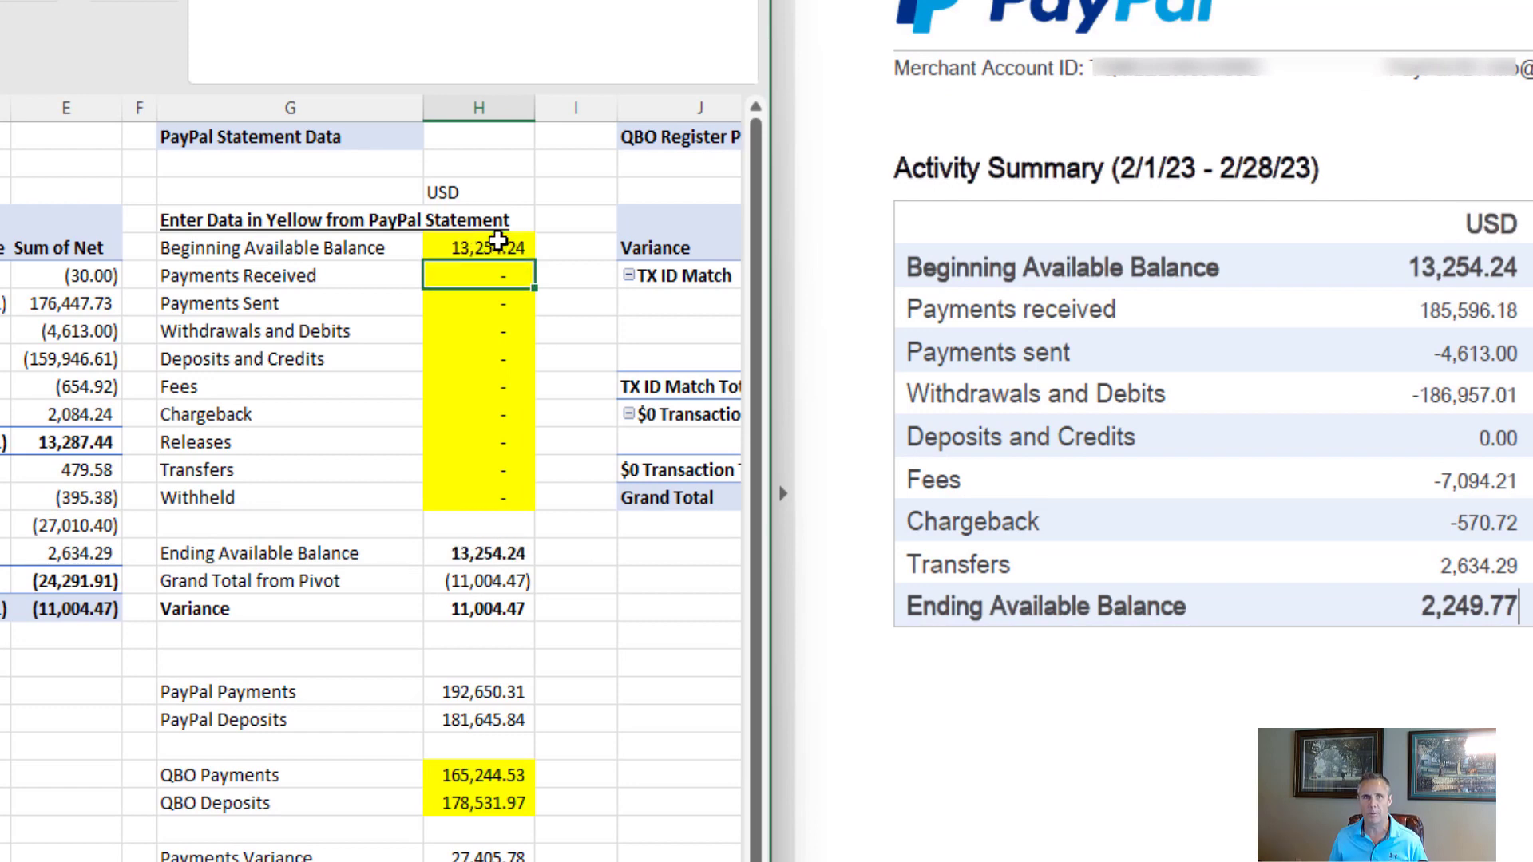
type("185596.18")
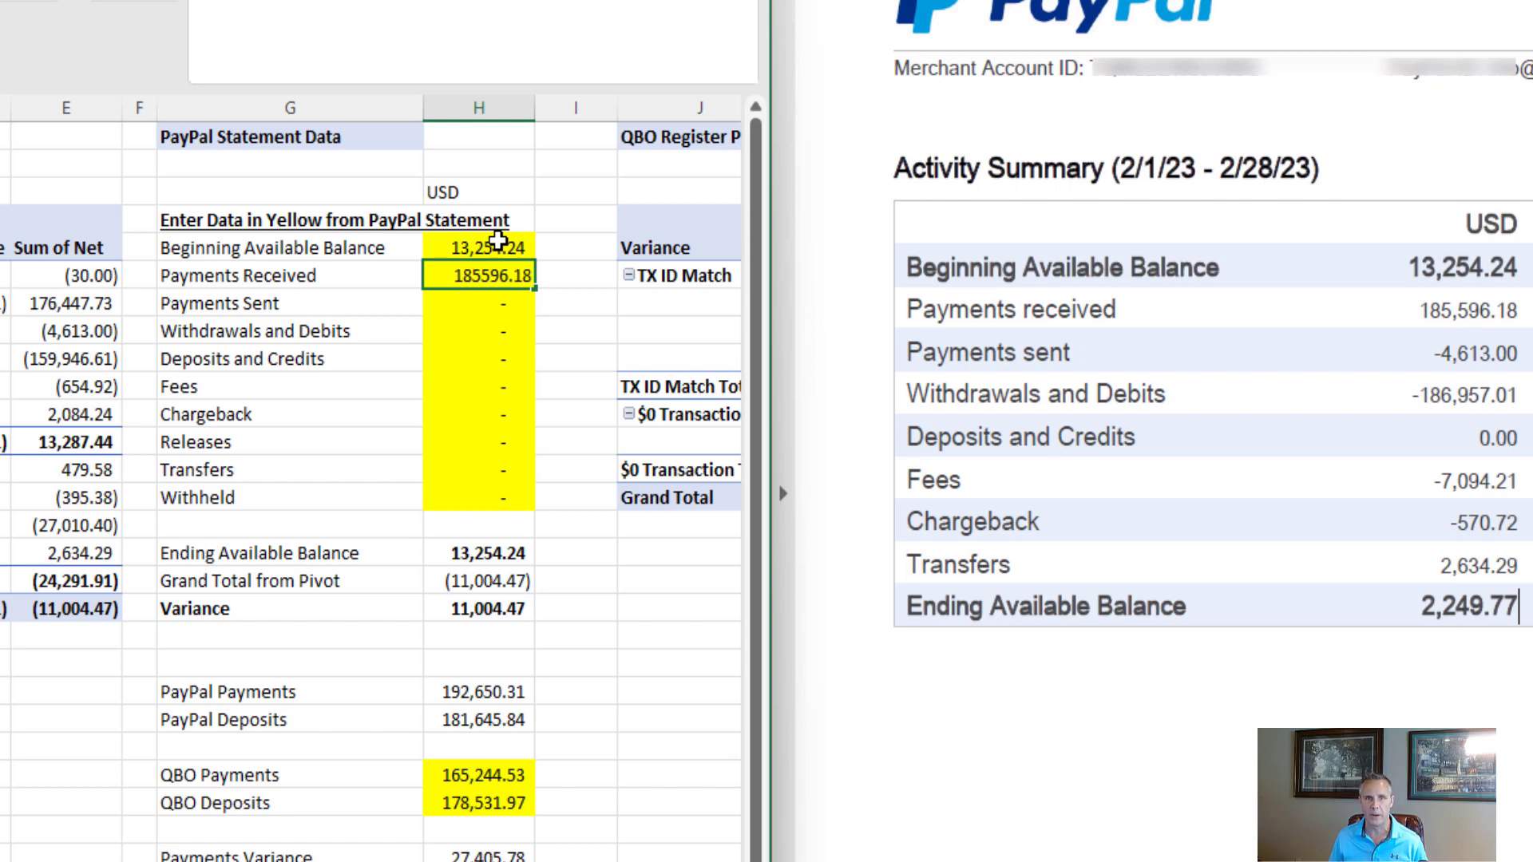
key("Return")
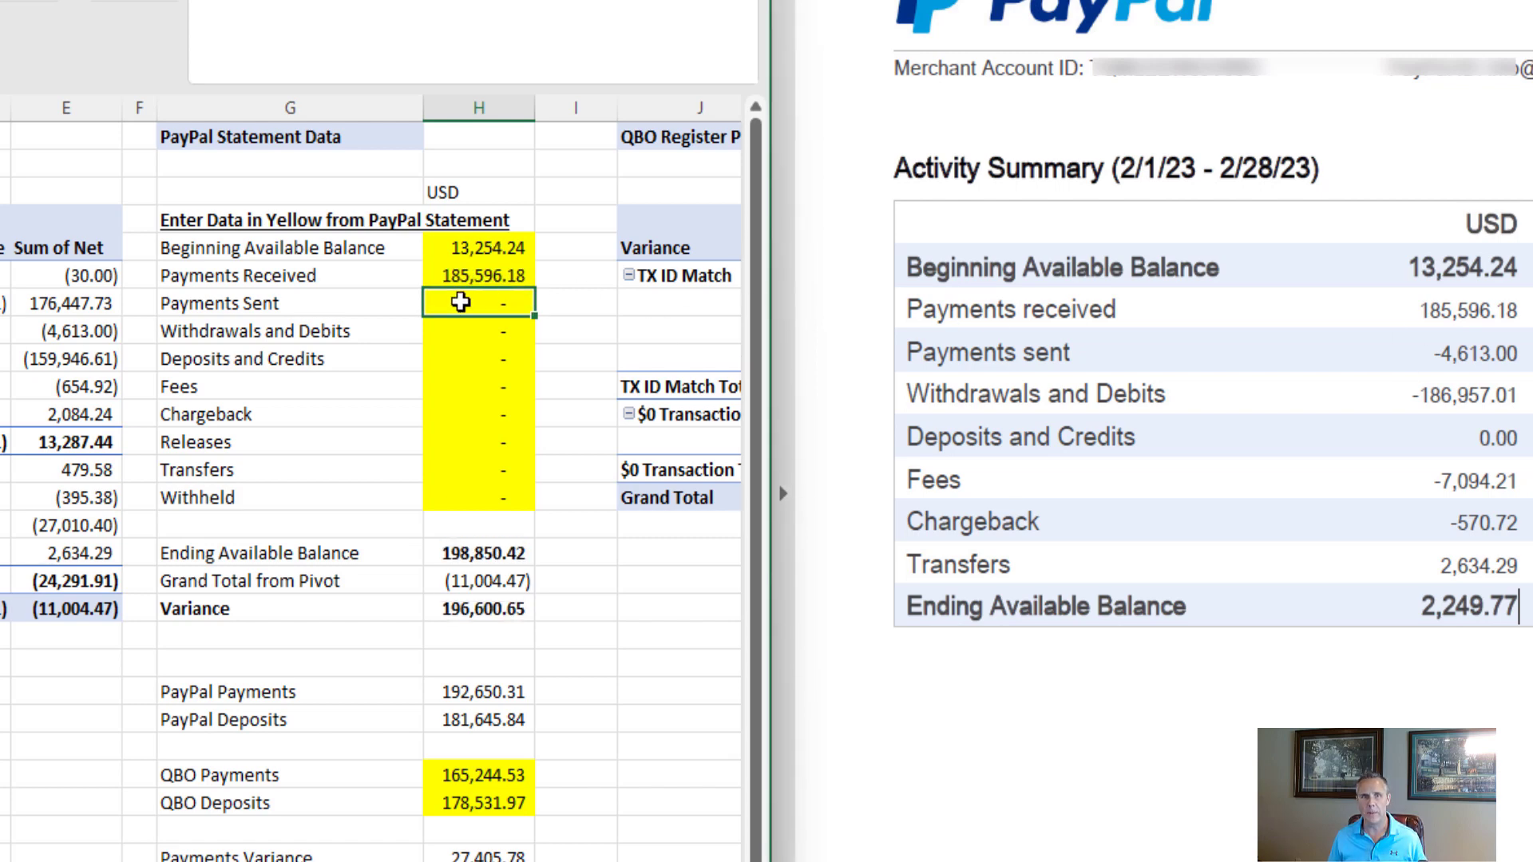
Step: Enter Payments Sent as -4613 and Withdrawals and Debits as -186957.01, leaving Deposits and Credits at zero
type("-")
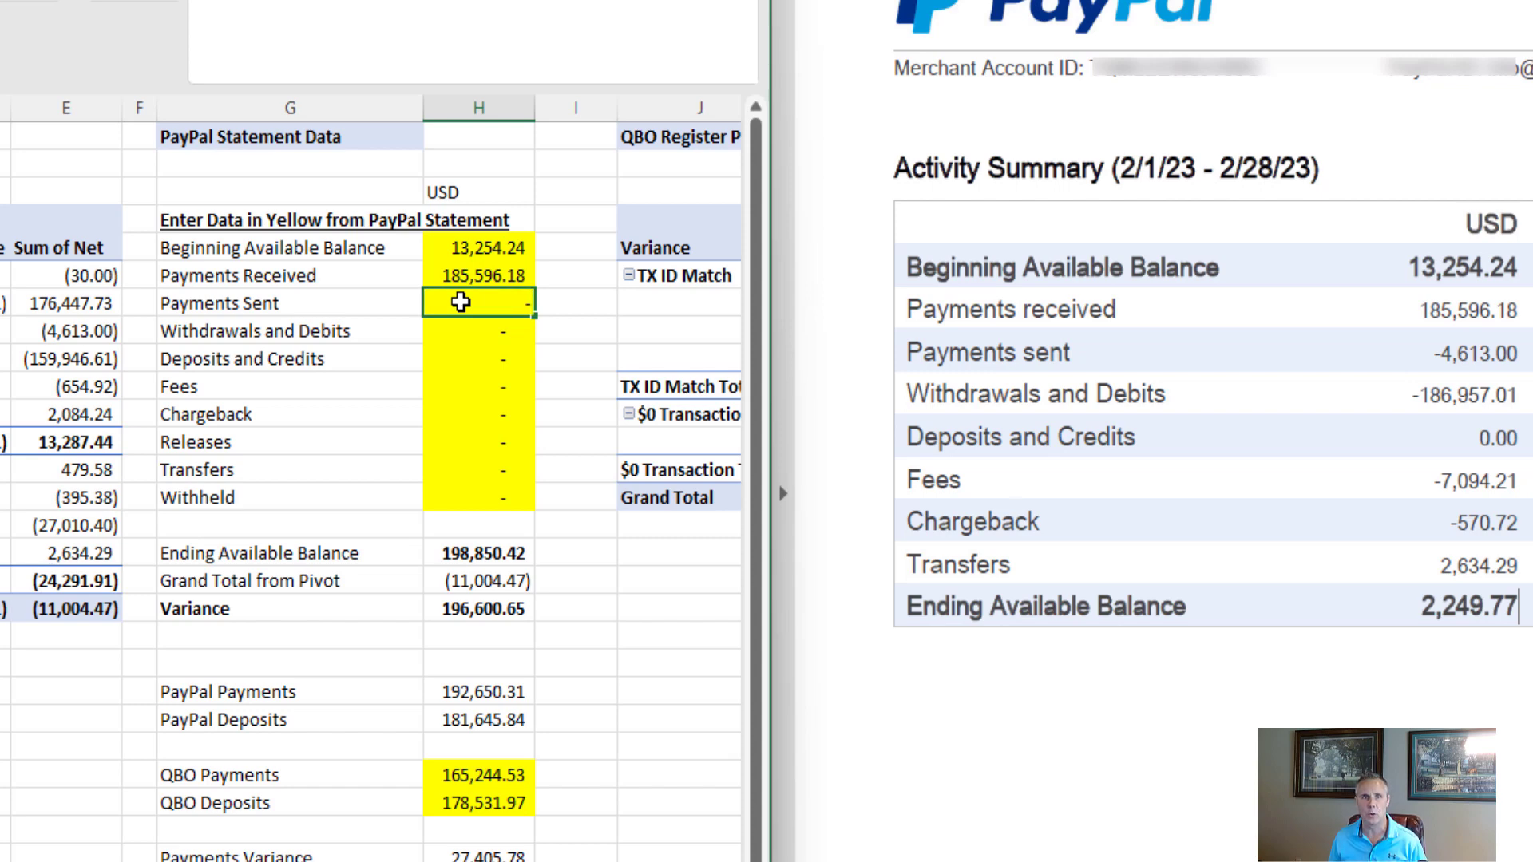
type("4613")
key("ctrl+Return")
key("Down")
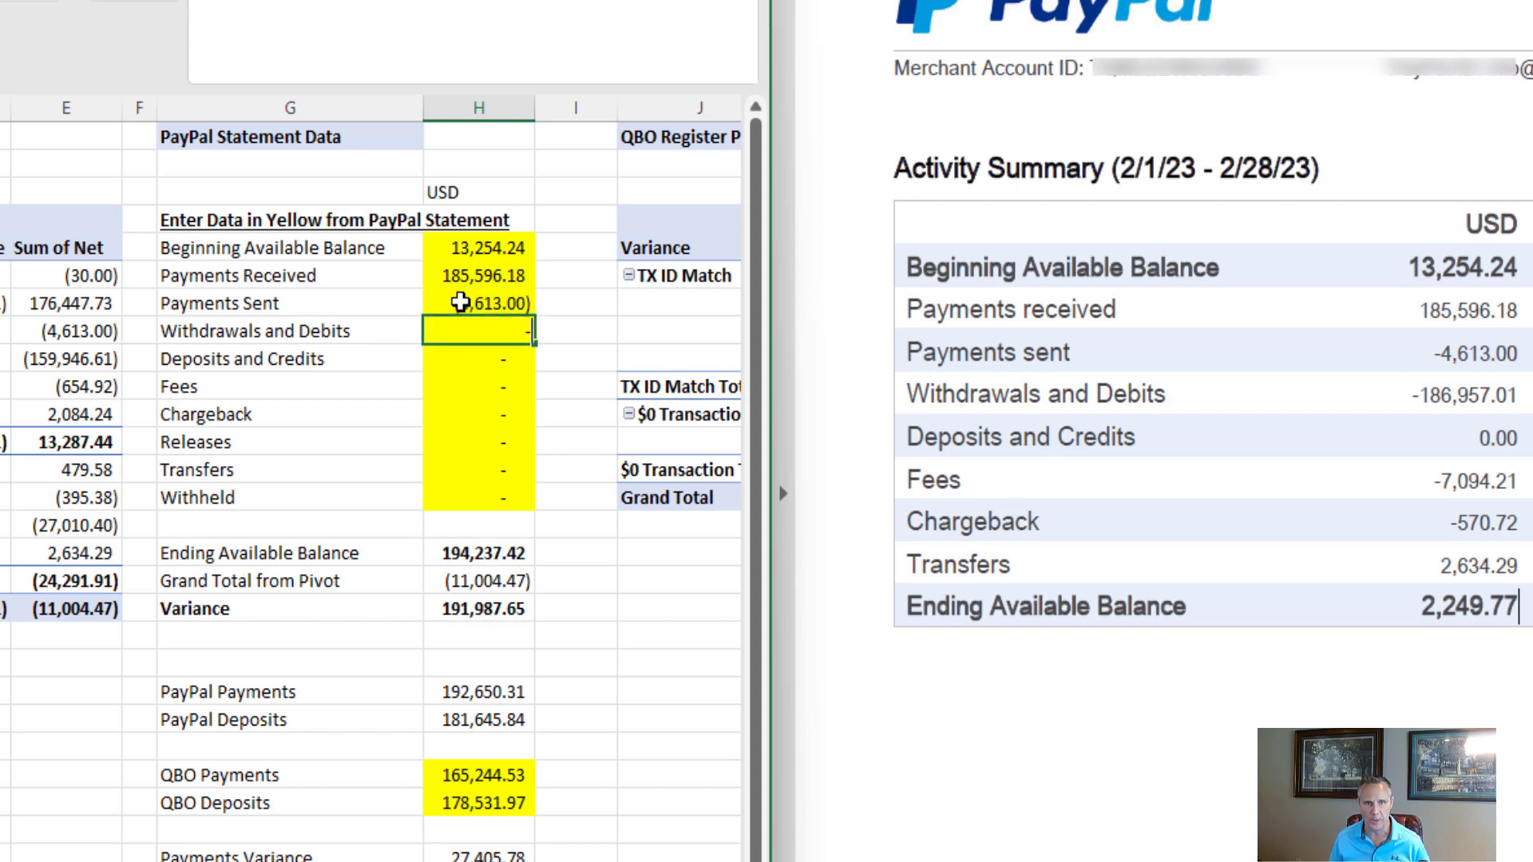
type("-186957.01")
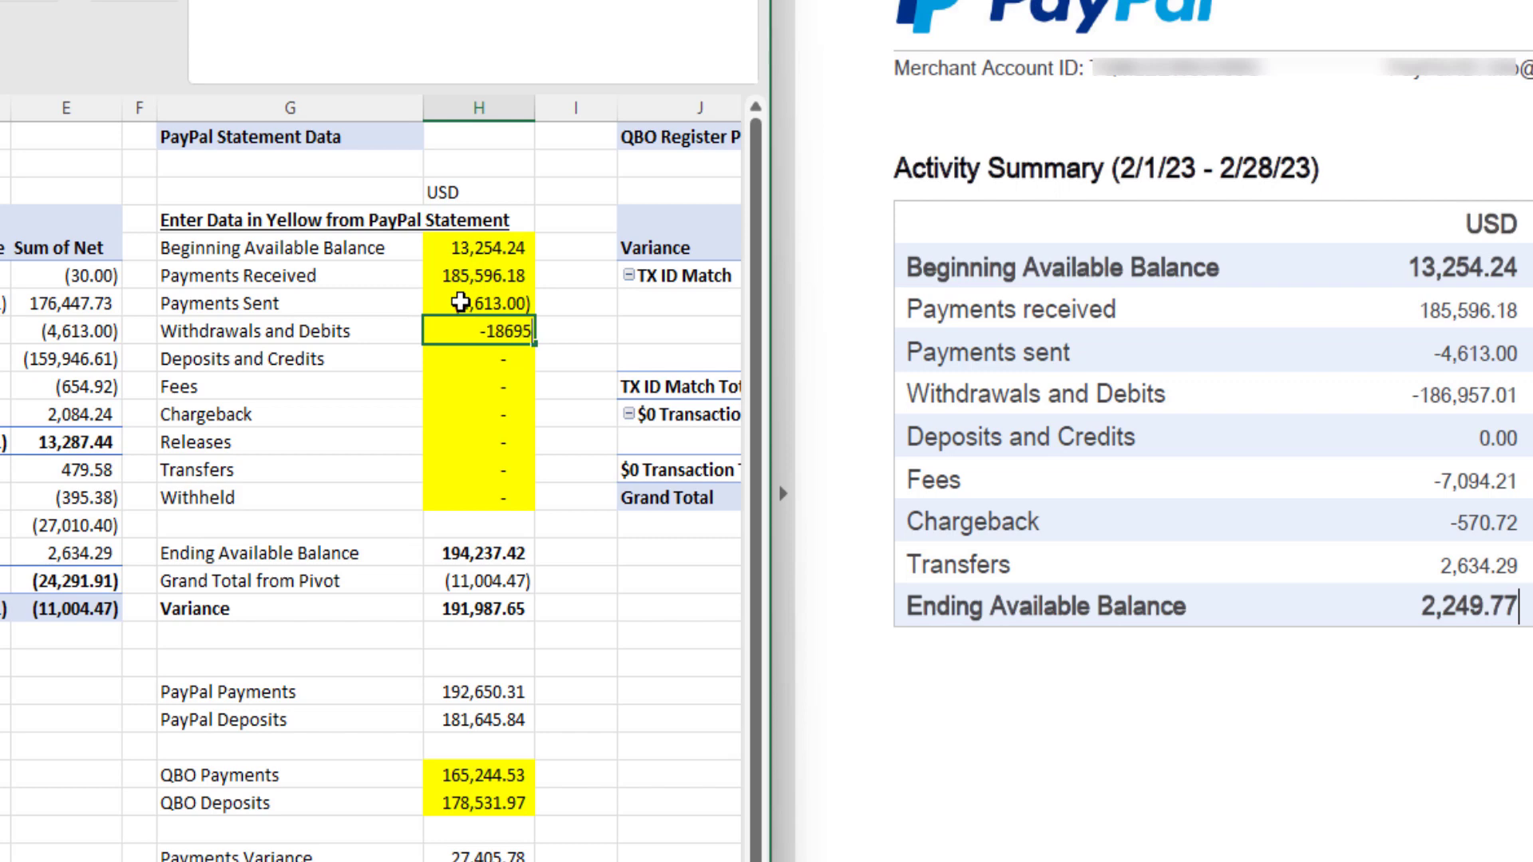
key("Return")
key("Down")
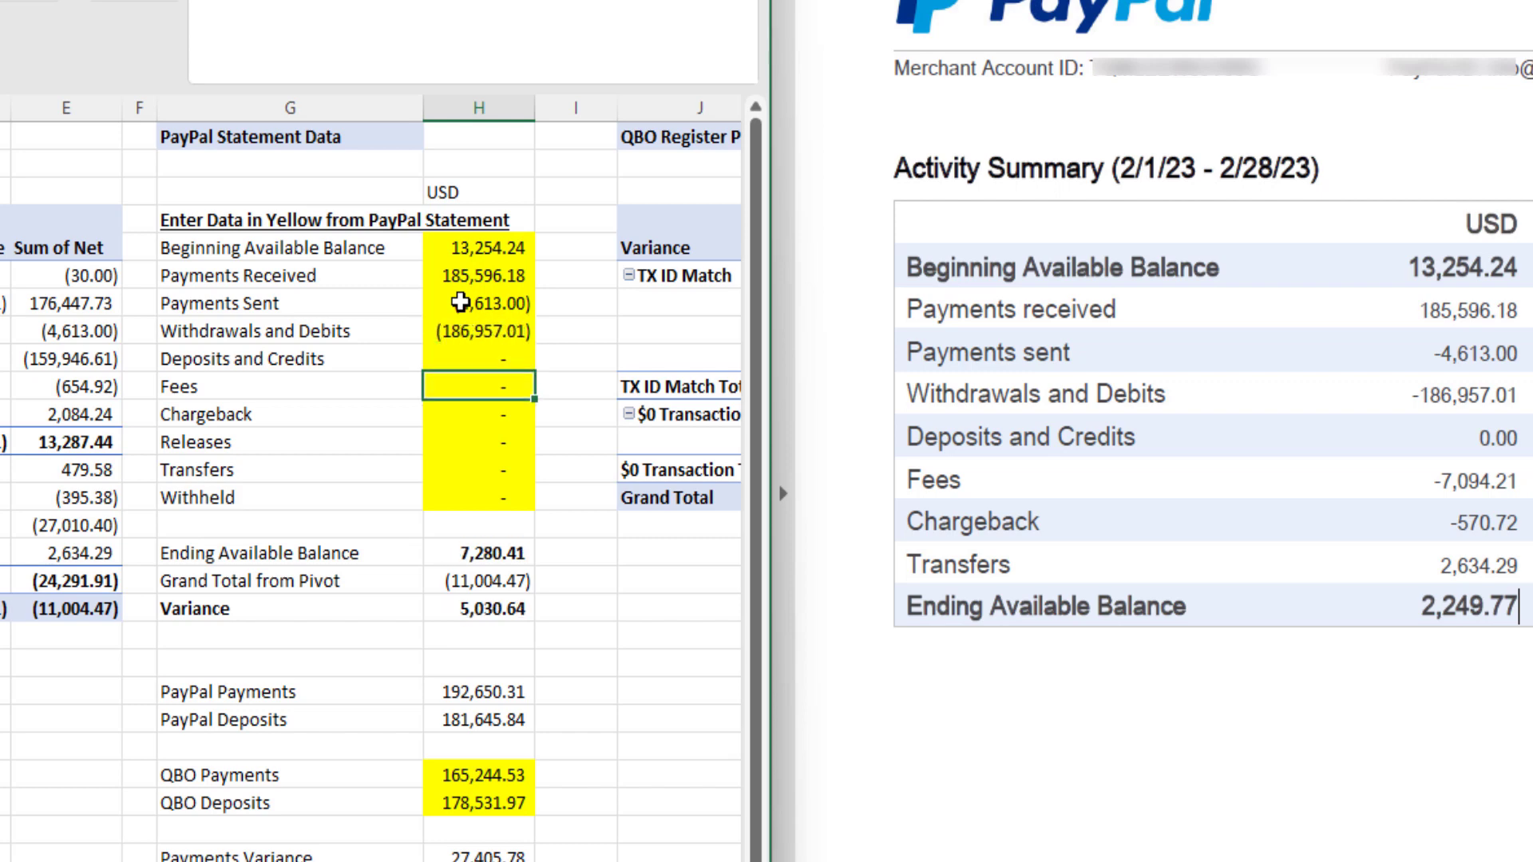
Step: Enter the remaining statement amounts: Fees -7094.21, Chargeback -570.72 and Transfers 2634.29
type("-7094.21")
key("Return")
type("-570.72")
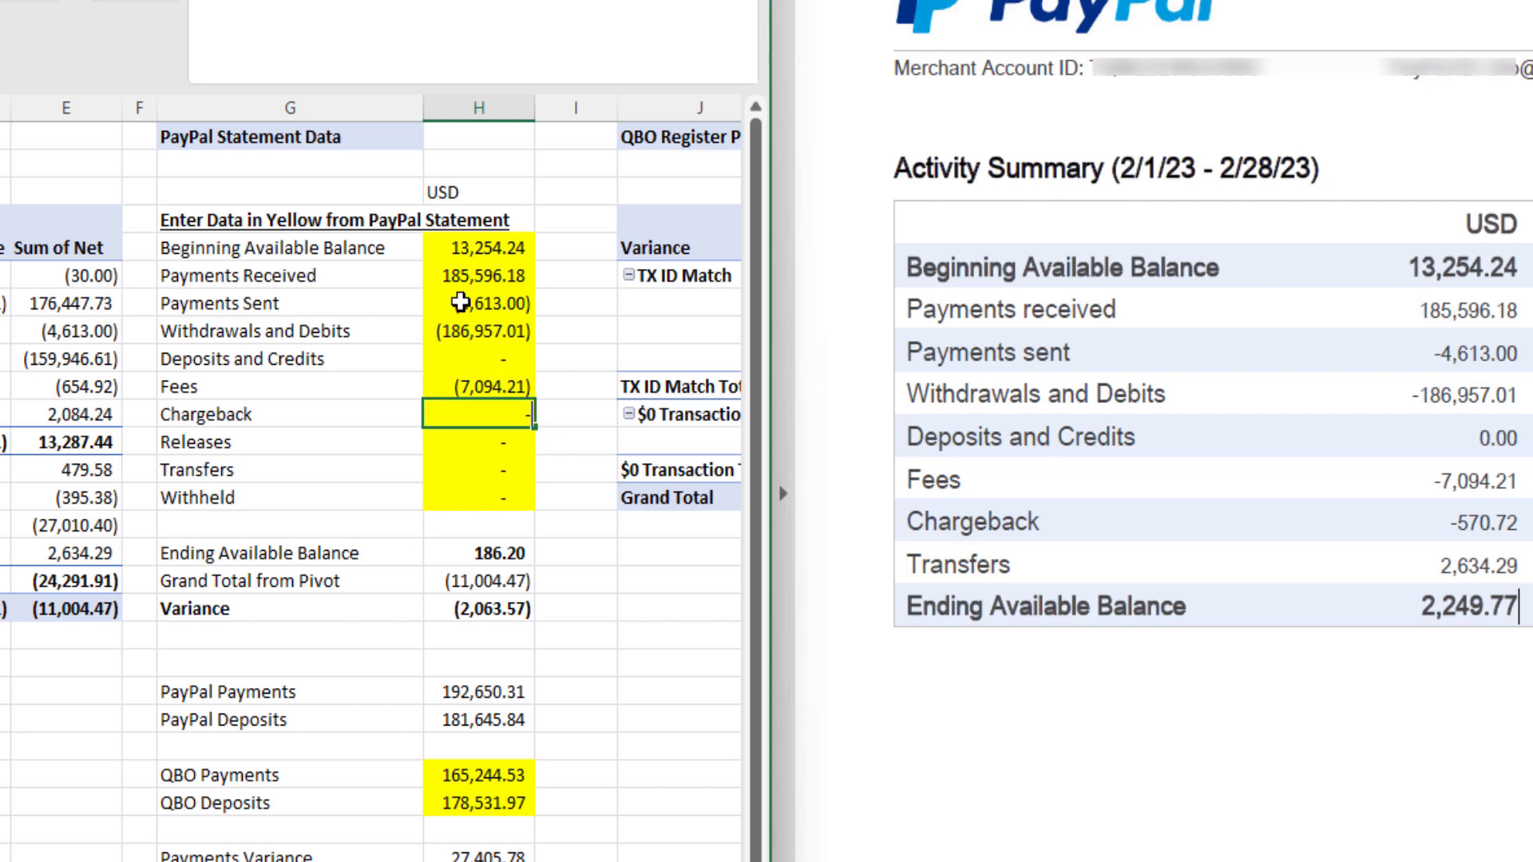
key("Return")
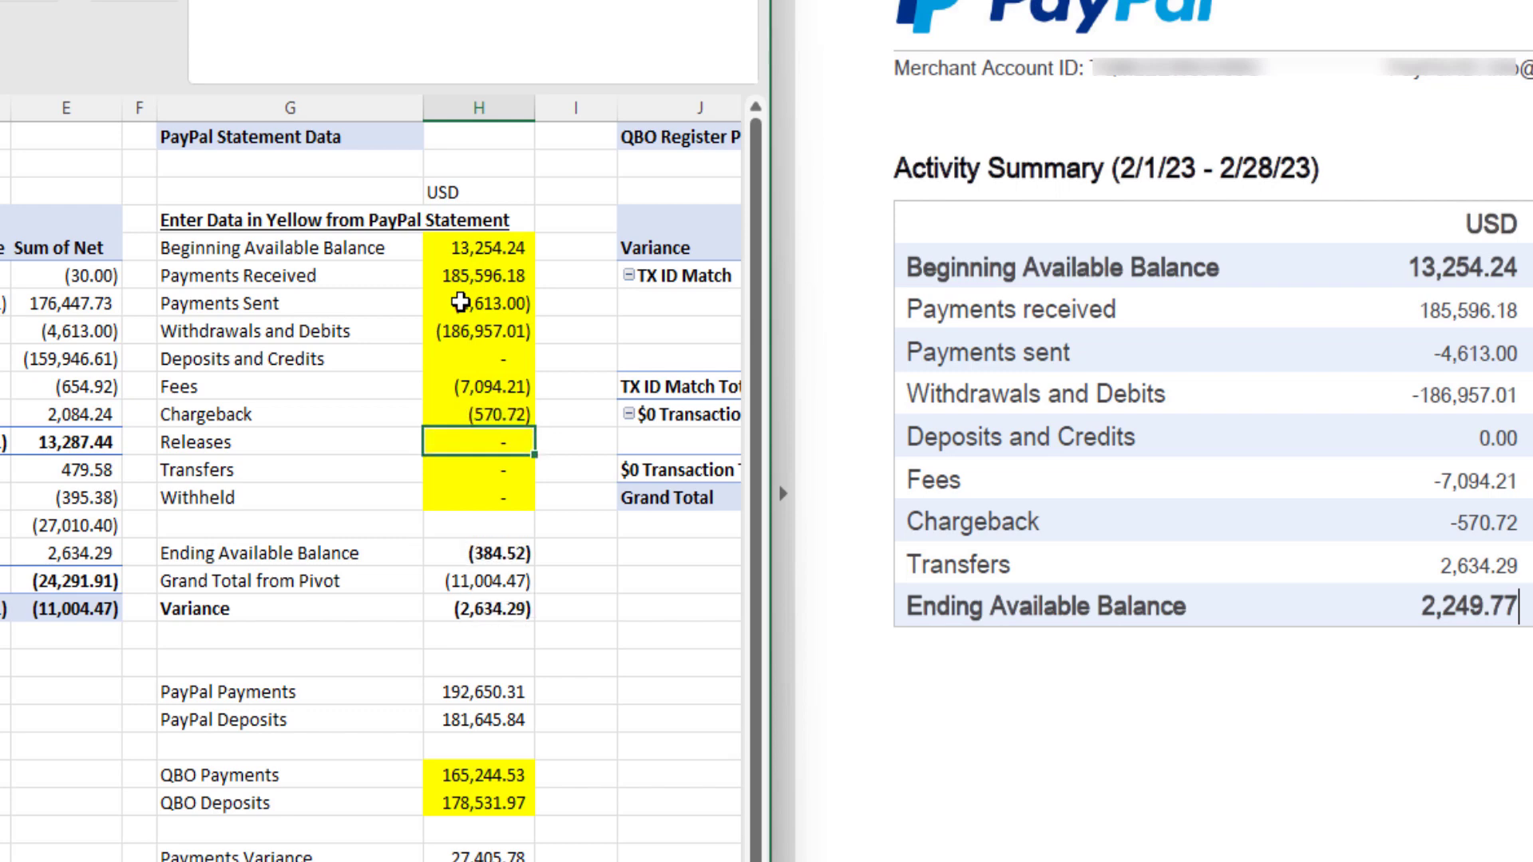
key("Return")
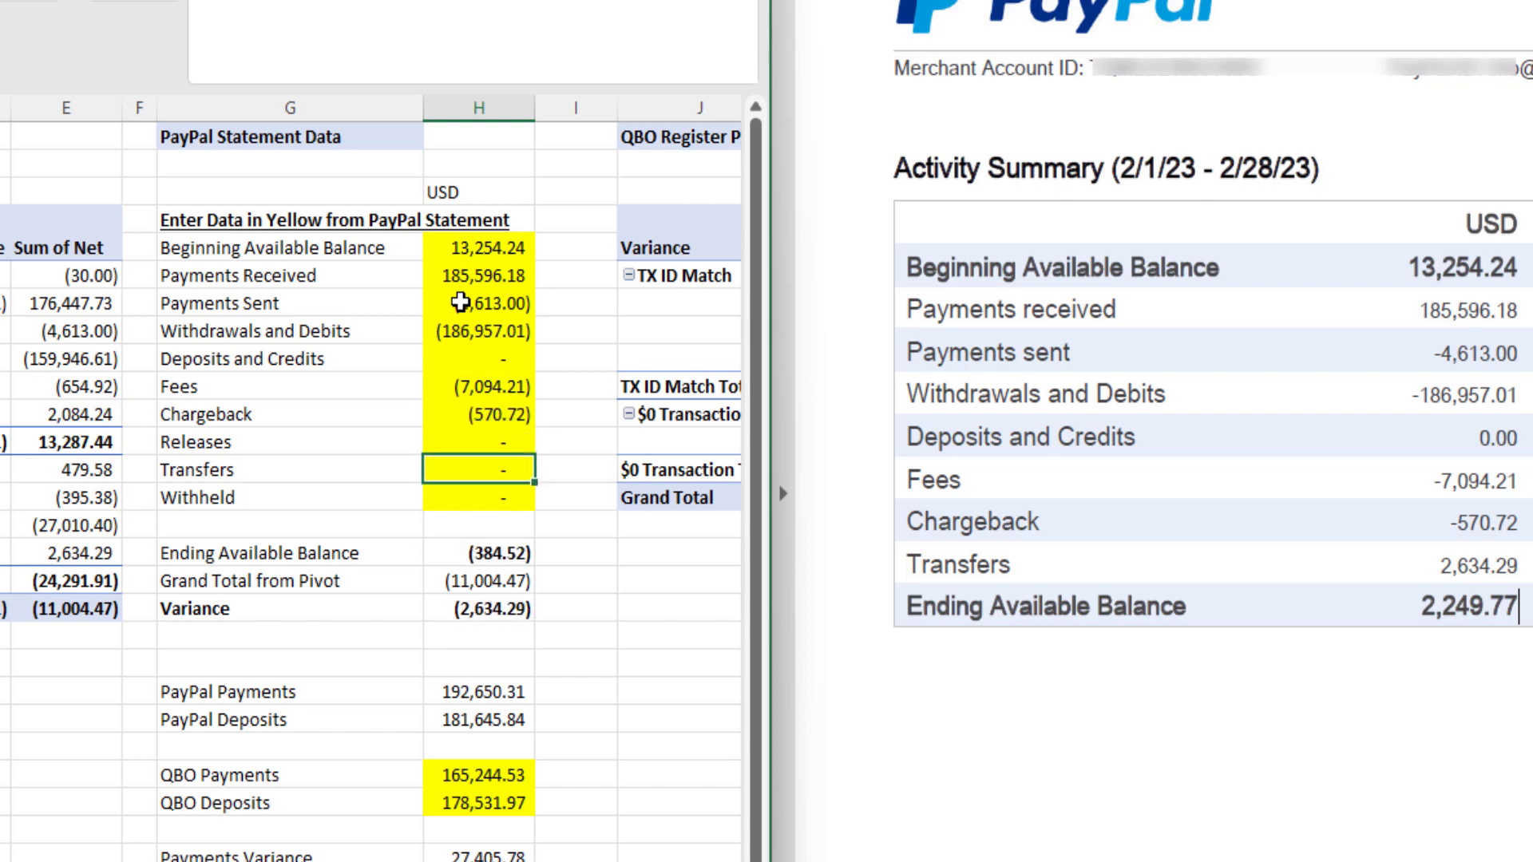
type("2634.29")
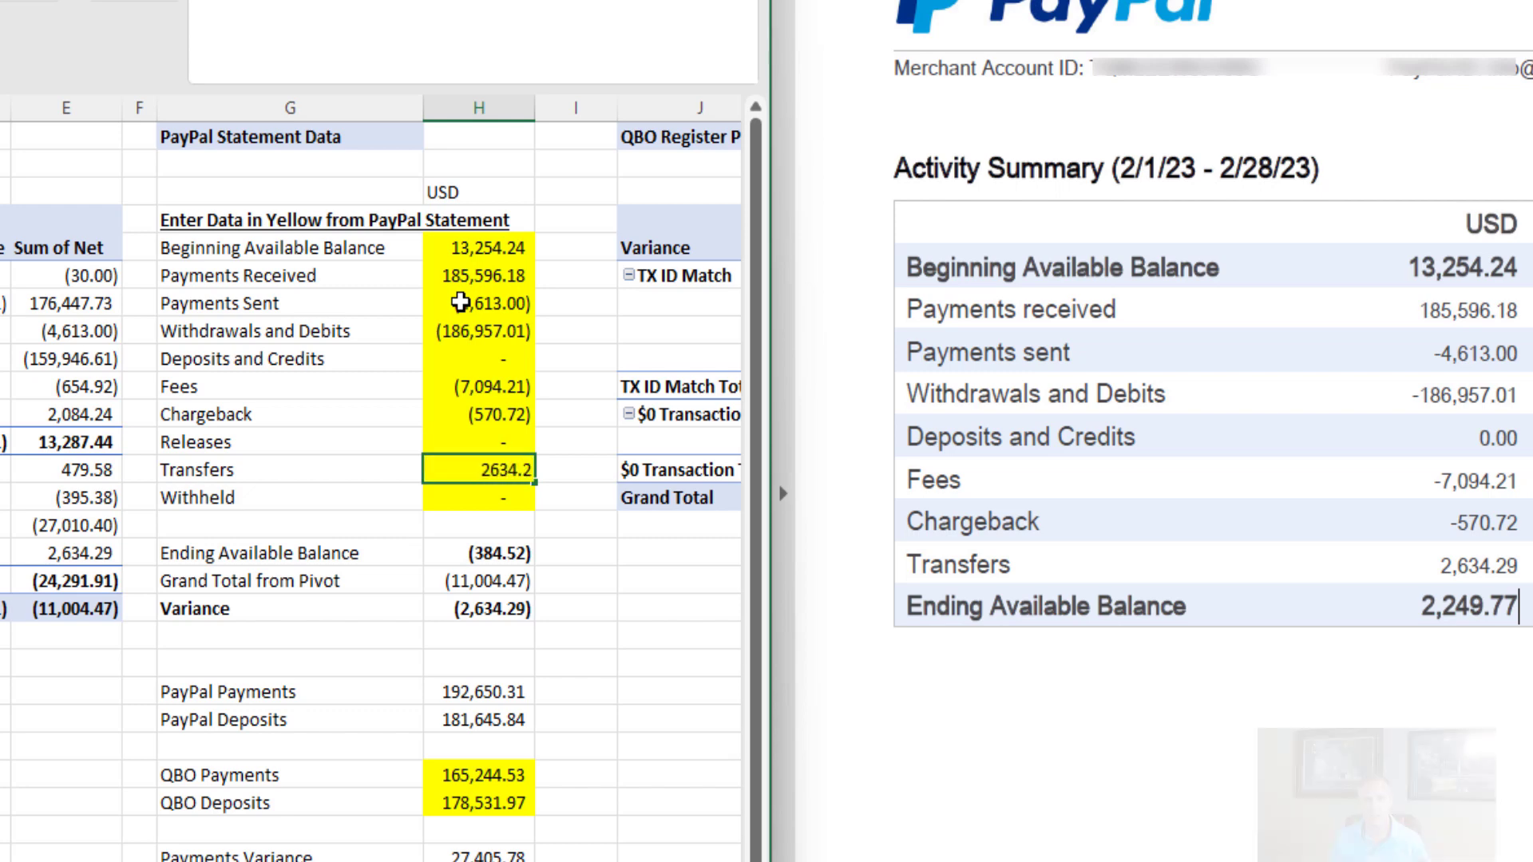
key("Return")
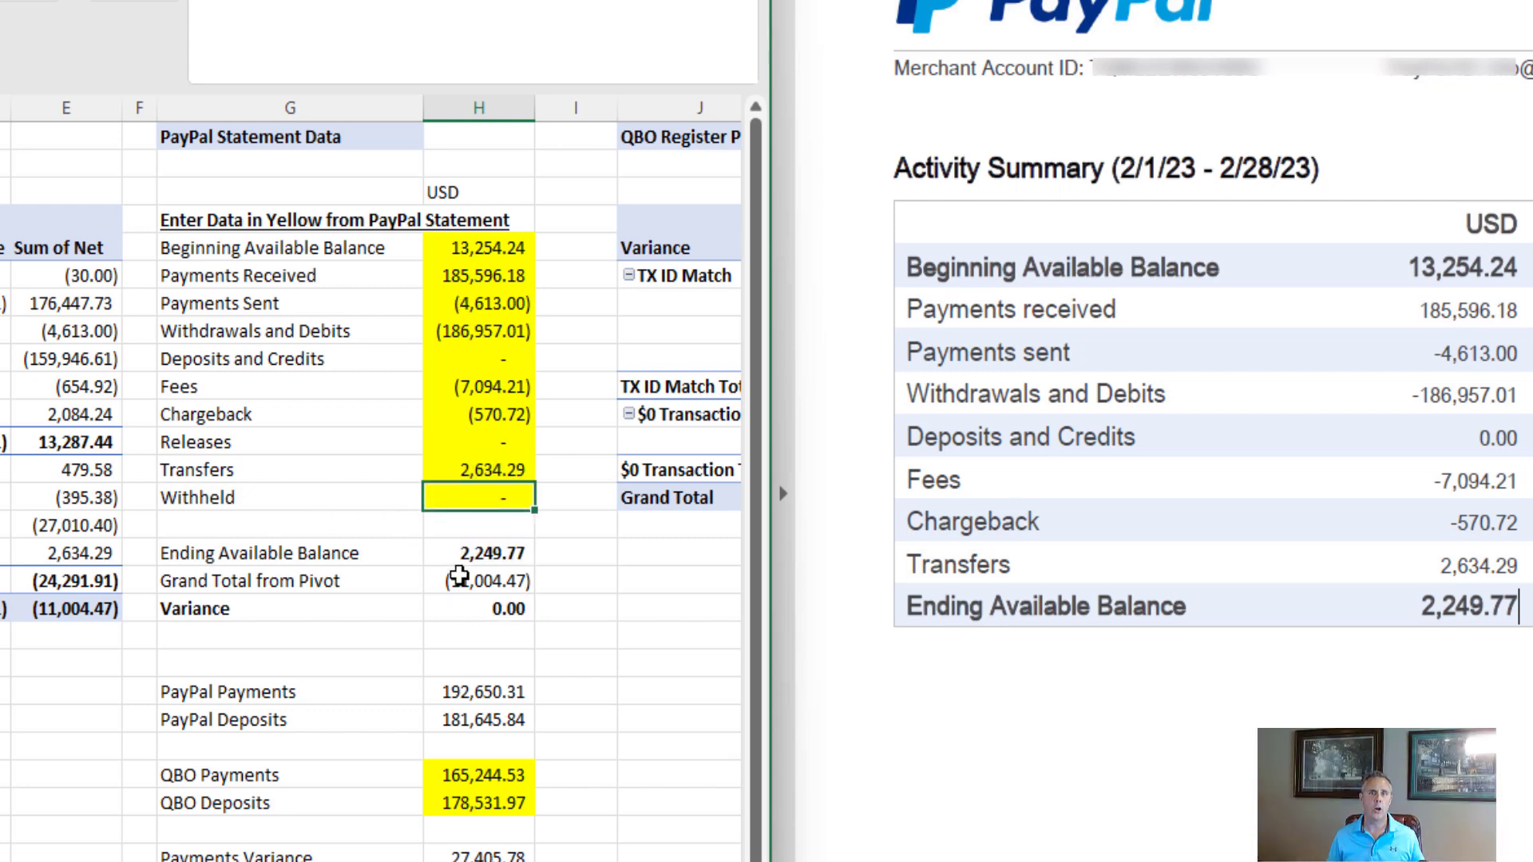
Step: Compare the workbook's calculated Ending Available Balance with the USD beginning and ending balances on the PayPal statement
left_click(518, 557)
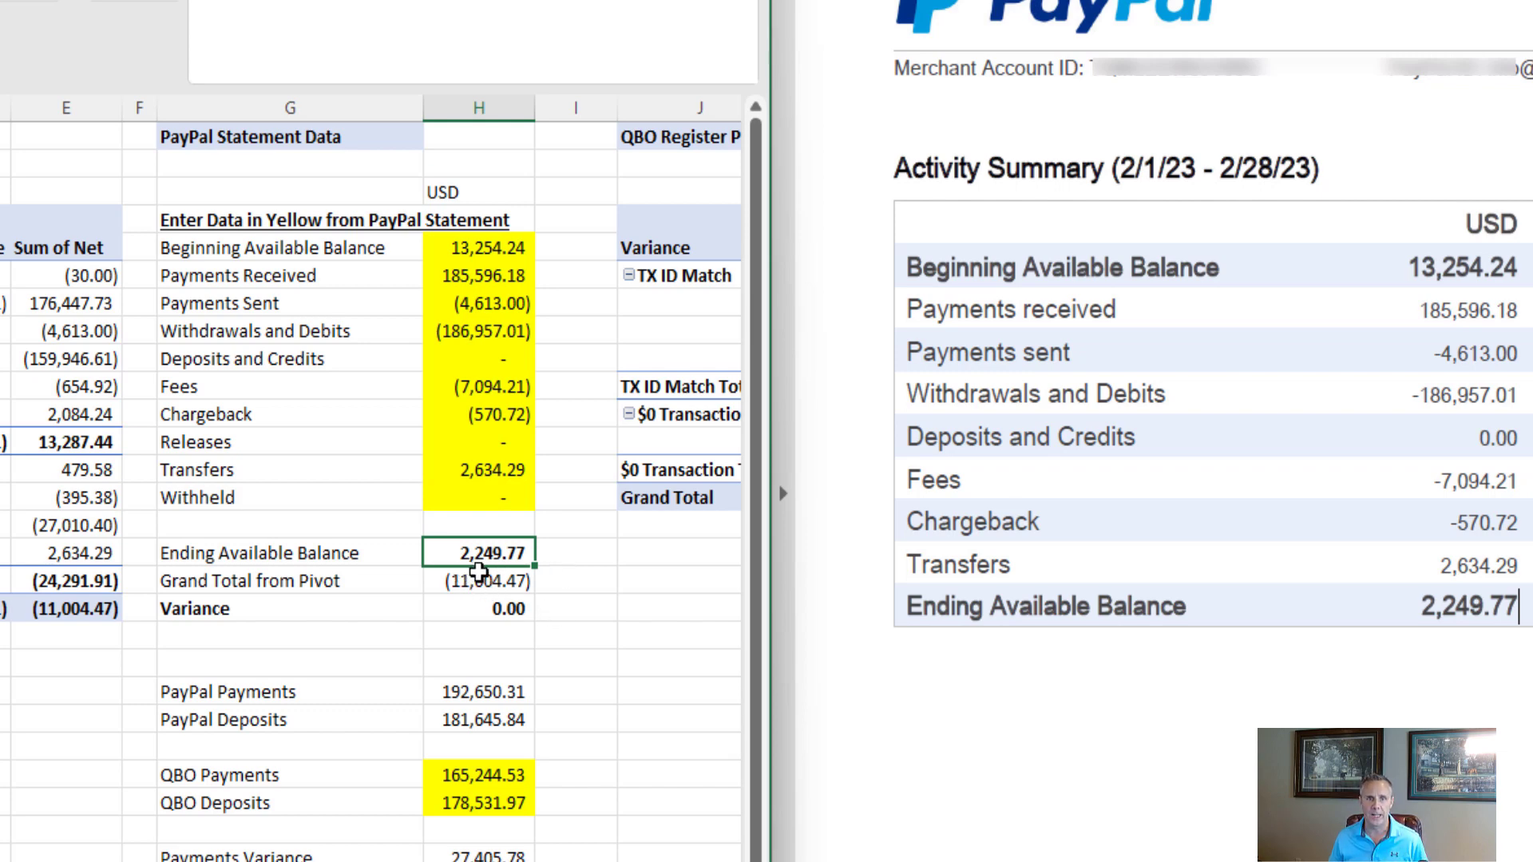
double_click(1451, 606)
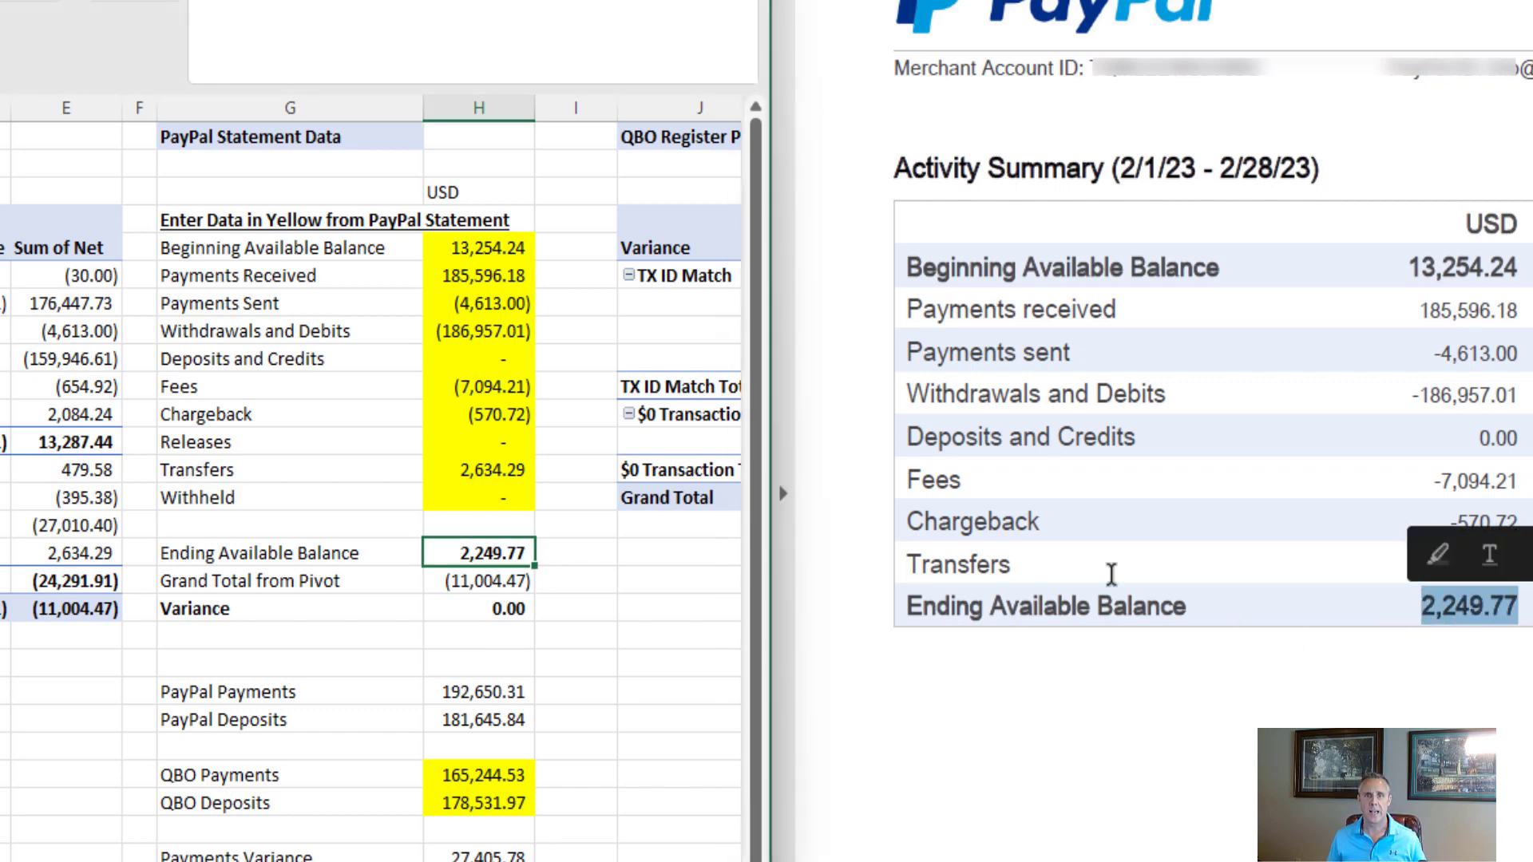
left_click_drag(1407, 268, 1521, 269)
left_click_drag(1422, 605, 1523, 603)
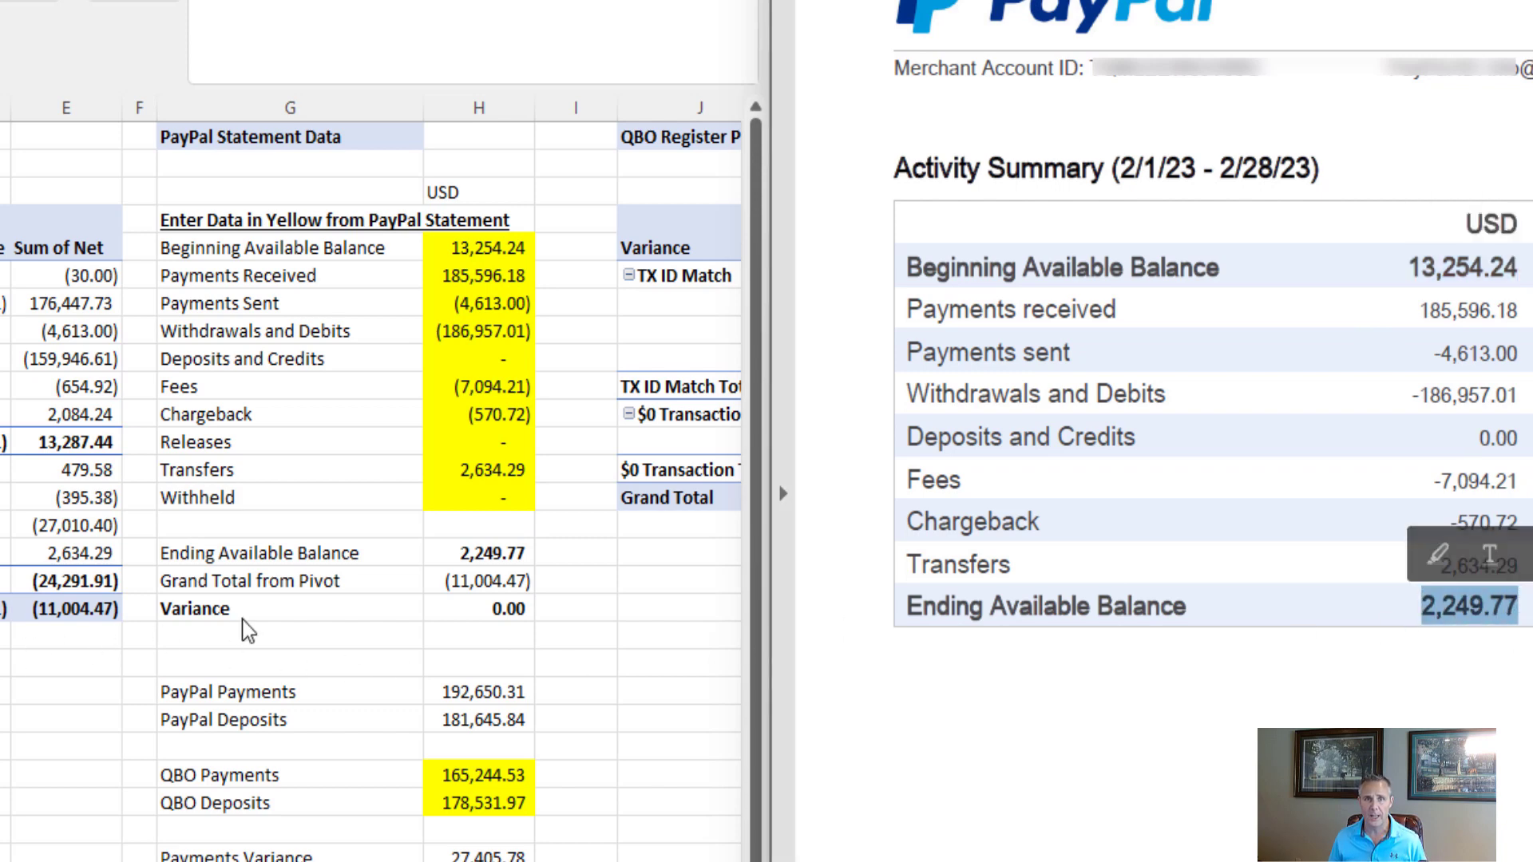
Step: Compare Grand Total from Pivot with the pivot's Sum of Net grand total and check the Variance rows
left_click(472, 580)
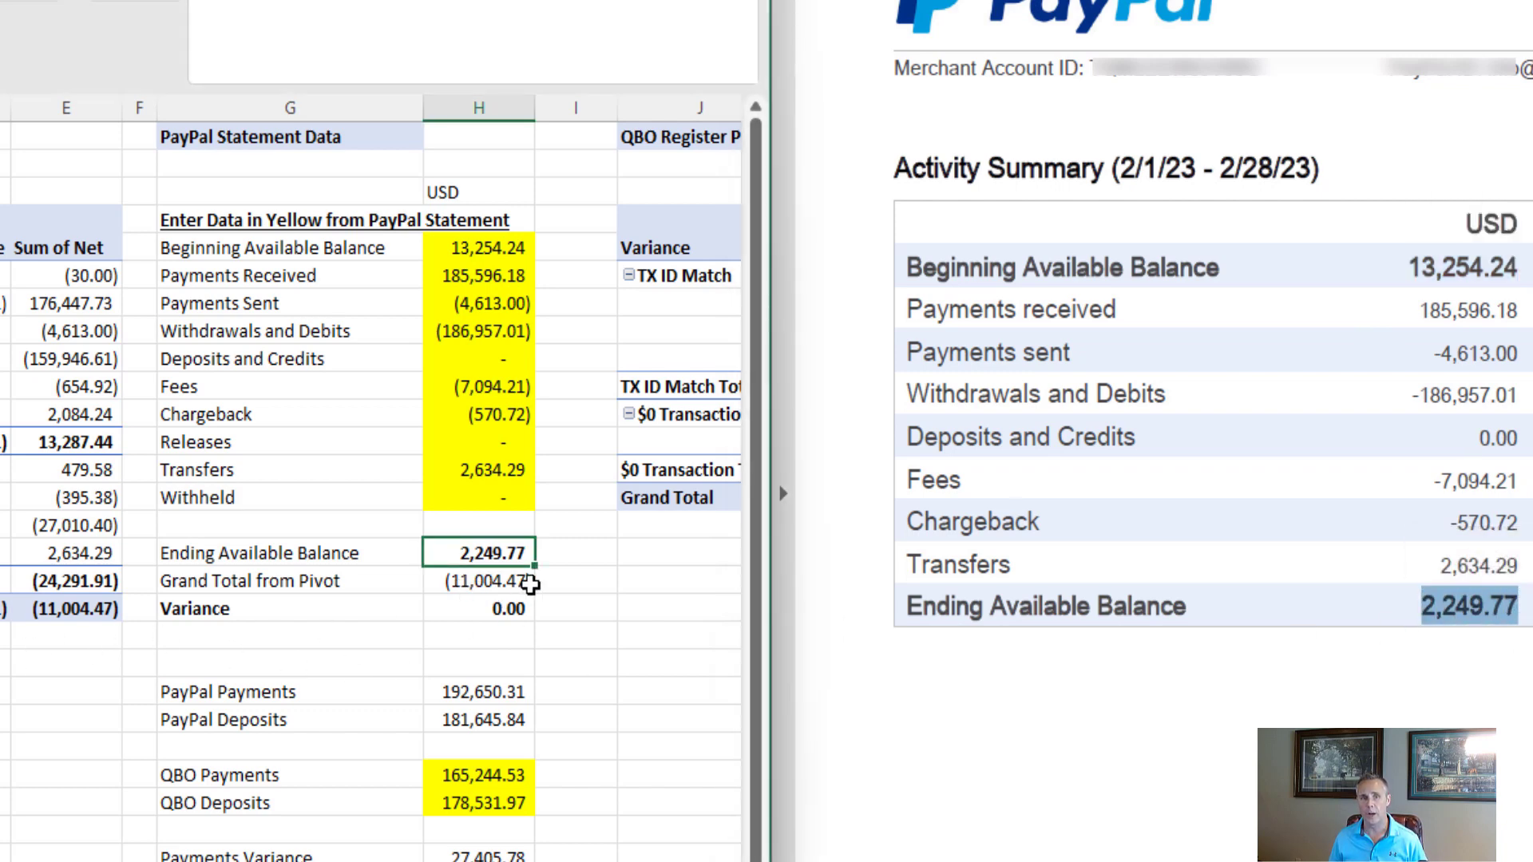
left_click(477, 577)
left_click(65, 606)
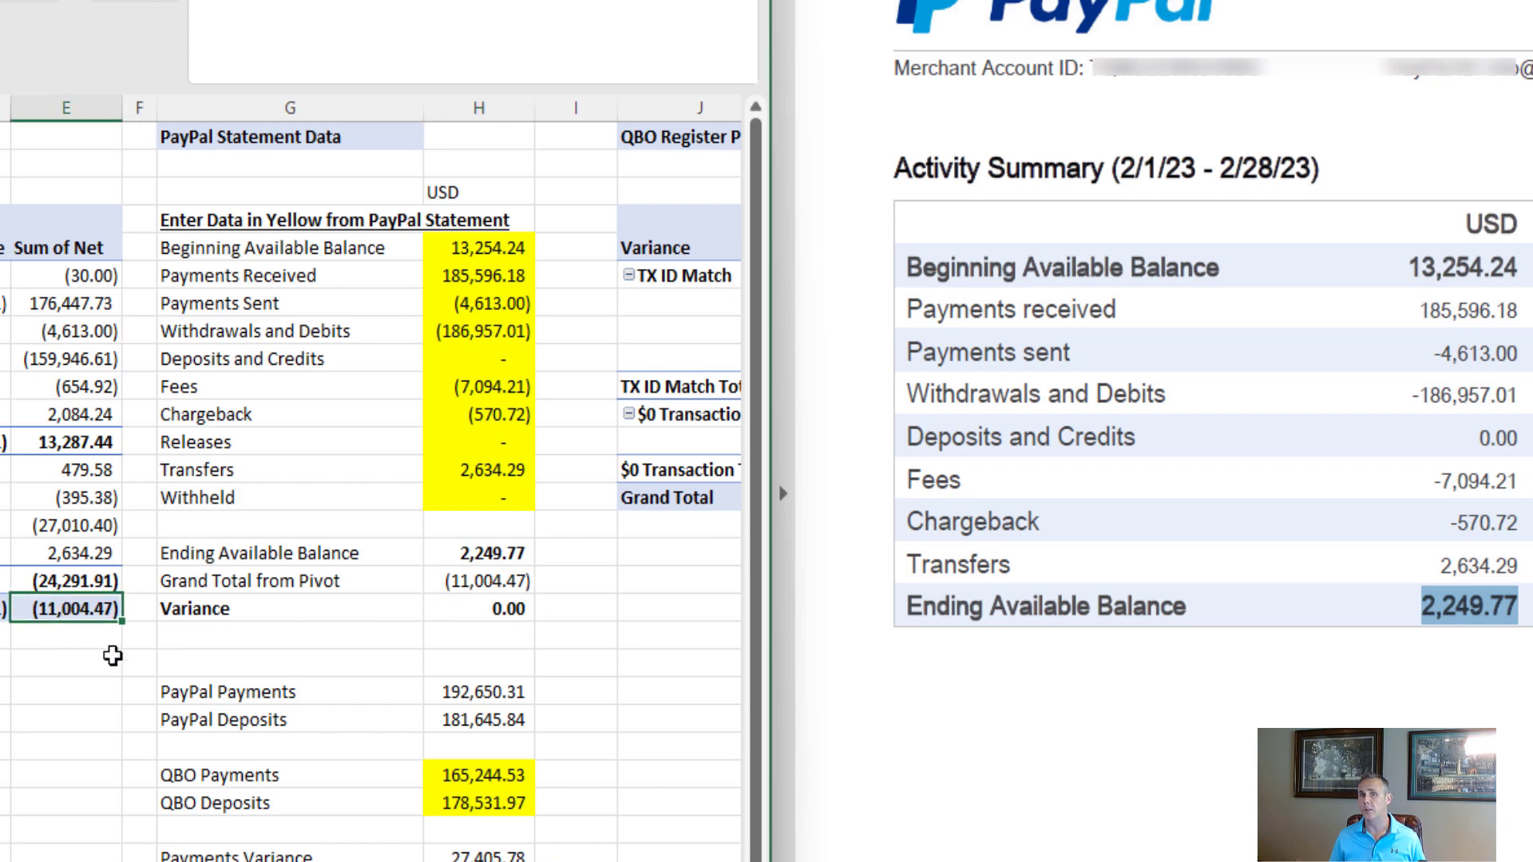
left_click_drag(253, 611, 460, 605)
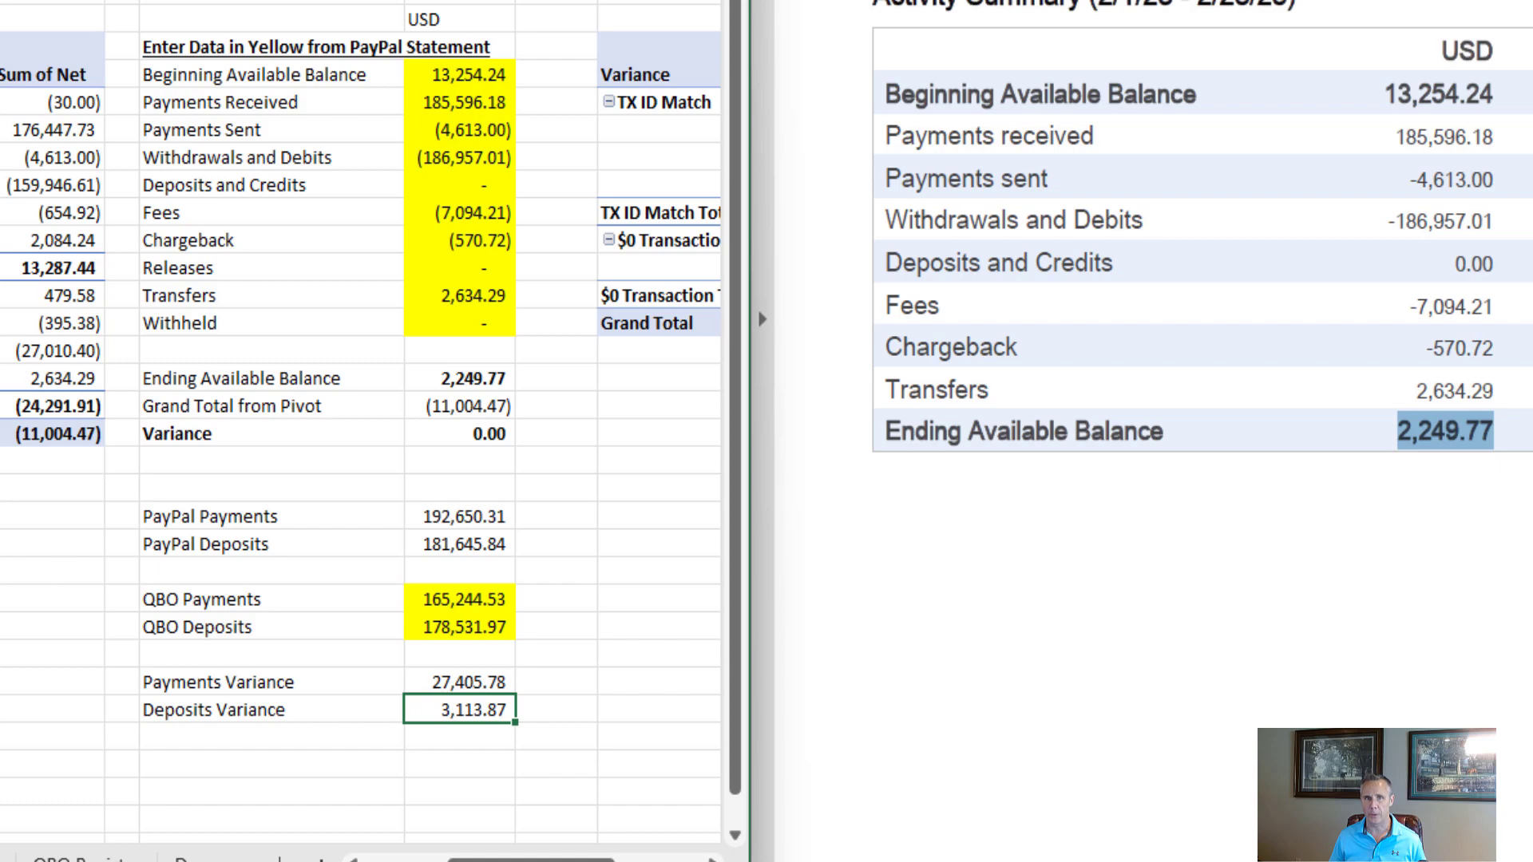
Step: Maximize the workbook window and compare the sum of the missing Chargeback and Payment Refund amounts in C14:C15 with the Payments Variance
left_click_drag(553, 858, 622, 826)
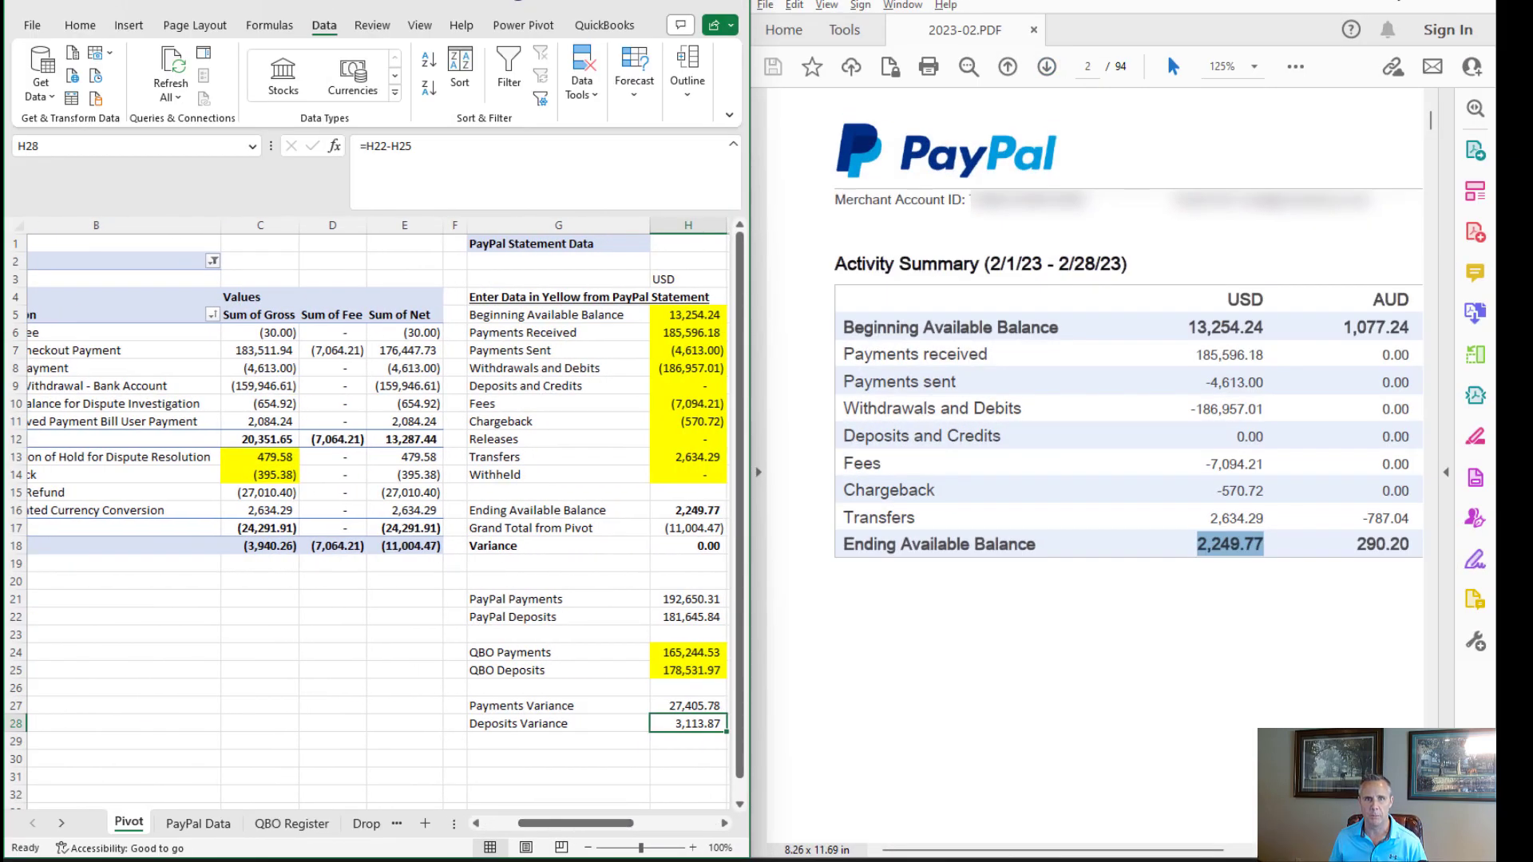
left_click(685, 3)
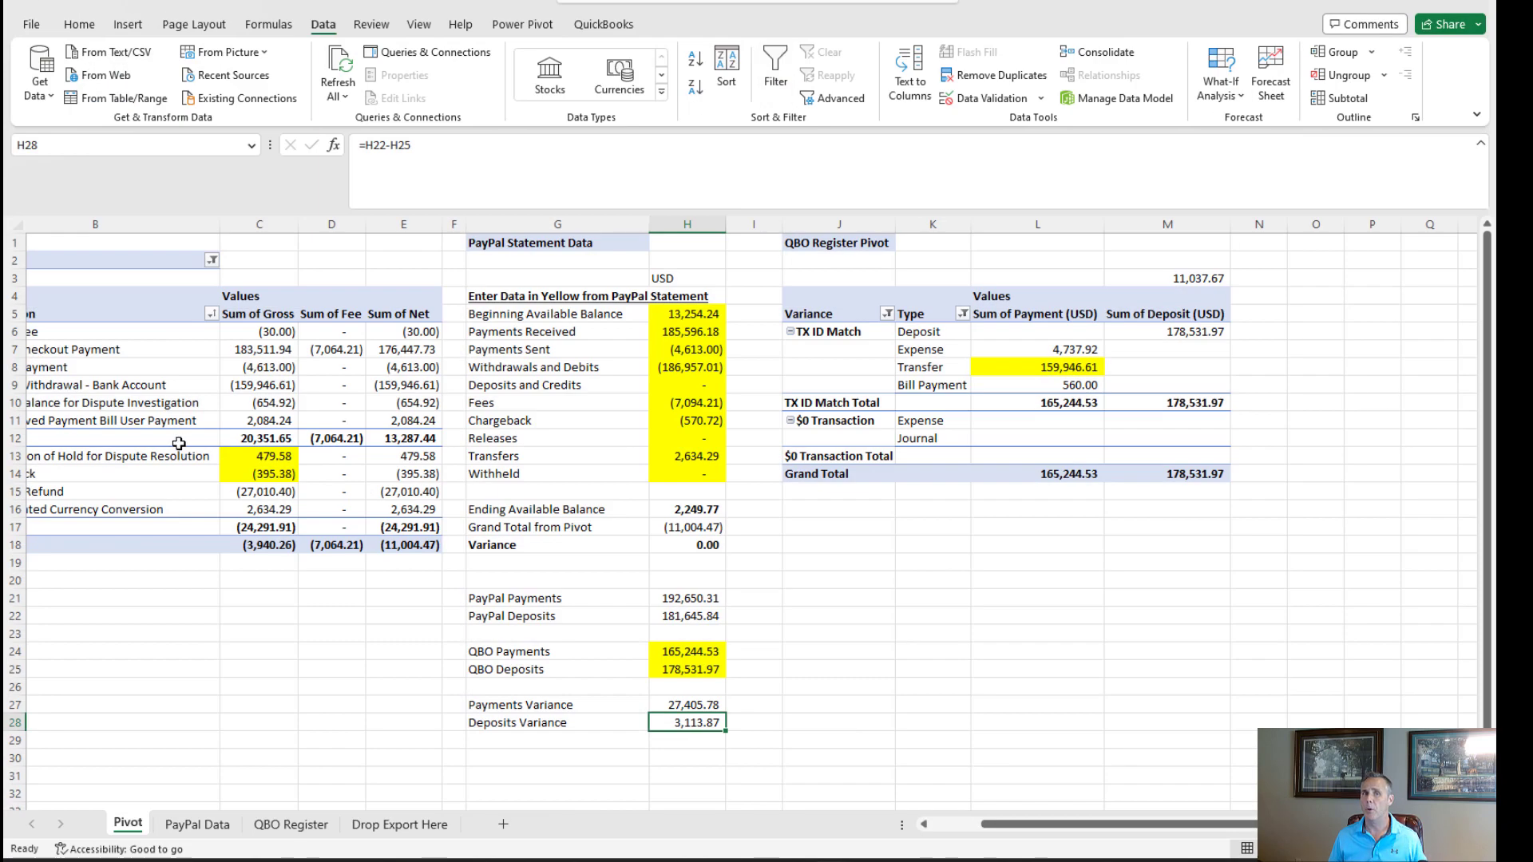
left_click(272, 492)
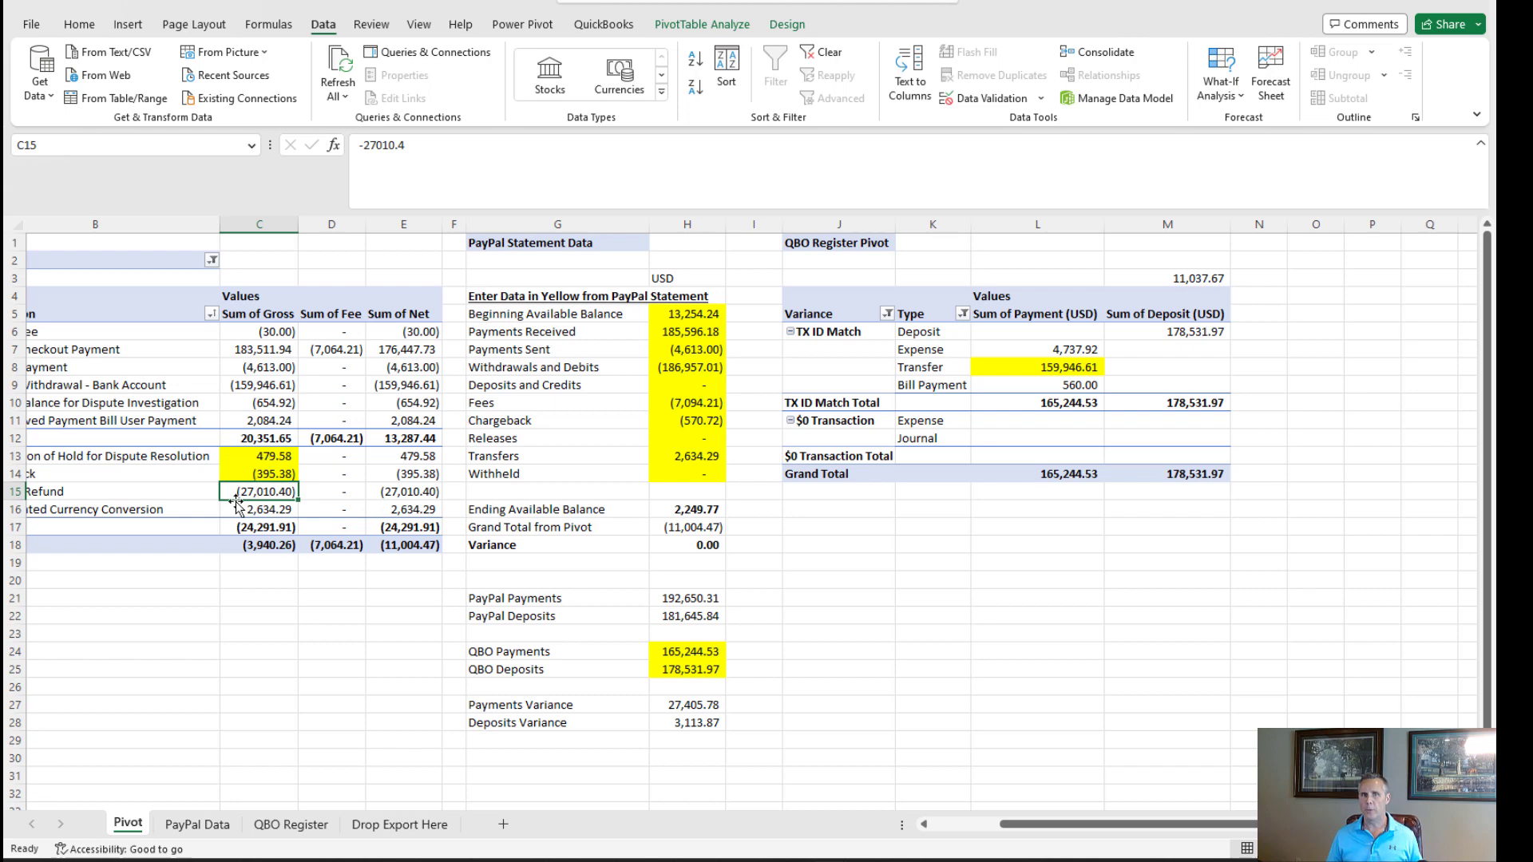
left_click_drag(1128, 834, 1047, 832)
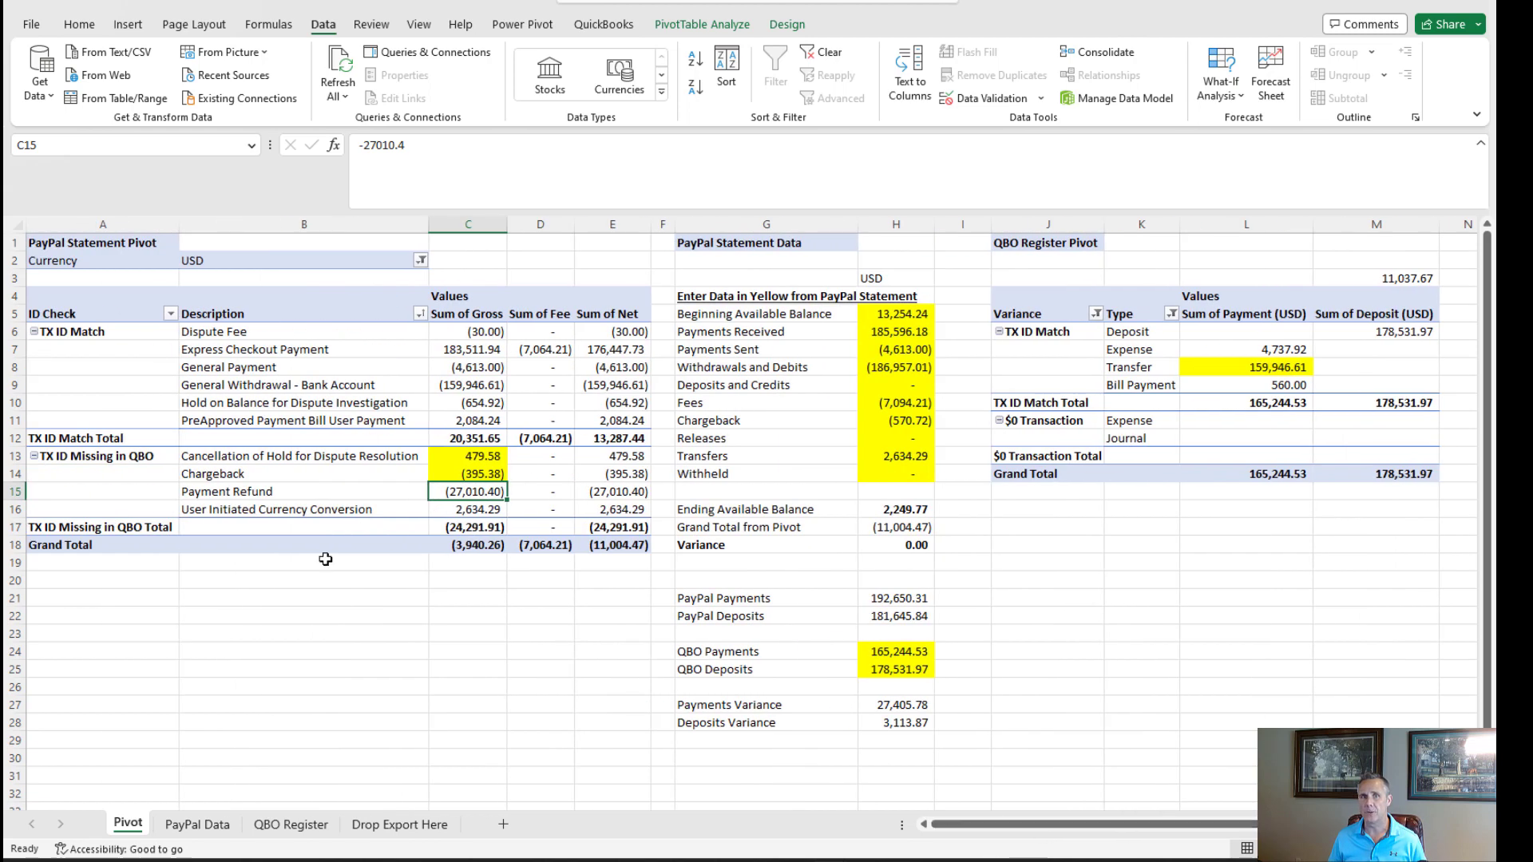
left_click(234, 493)
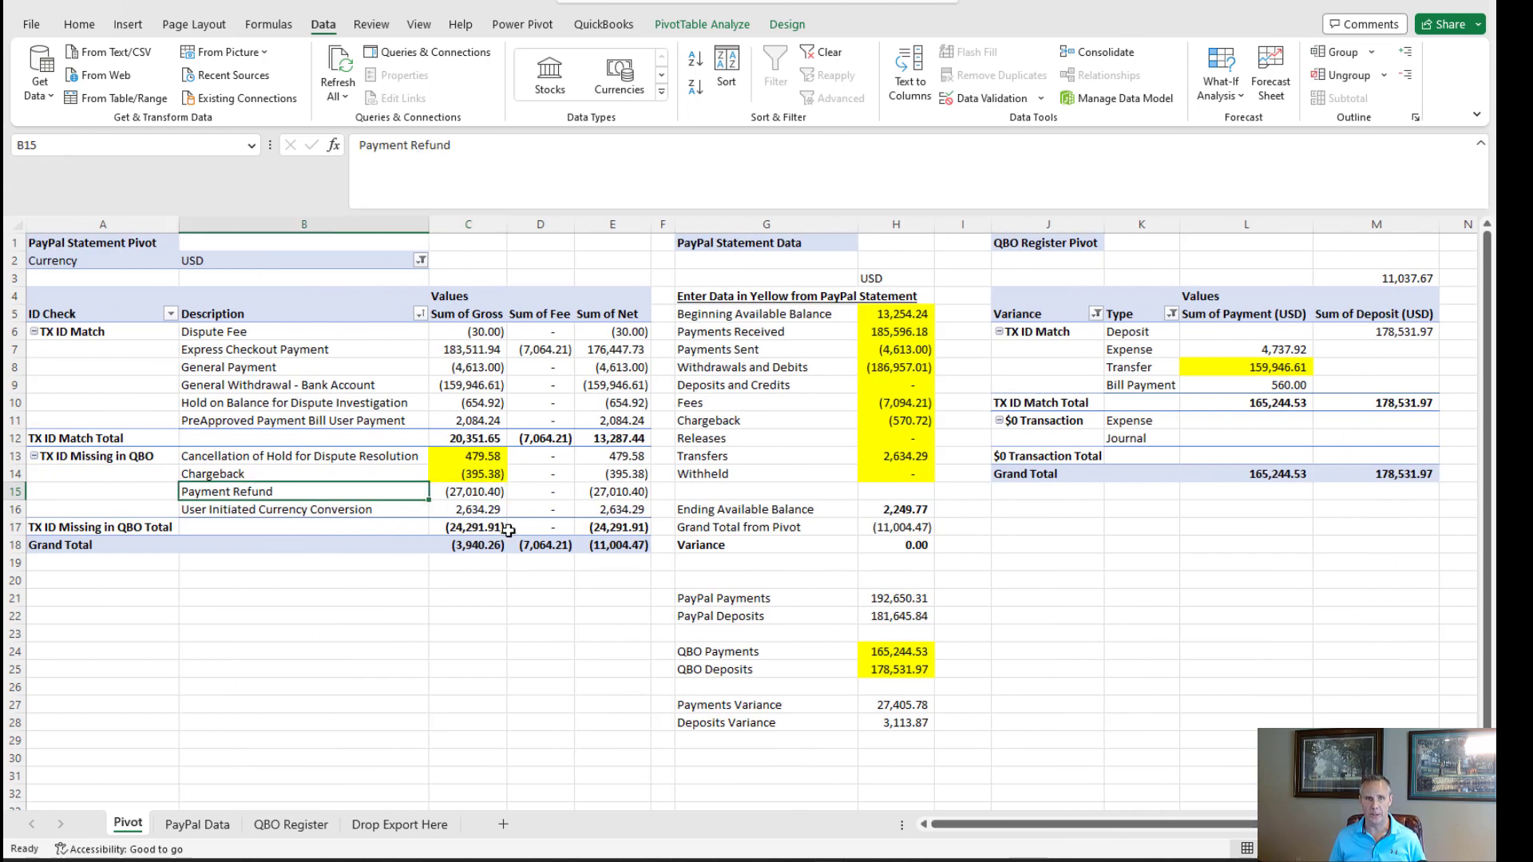
left_click(474, 492)
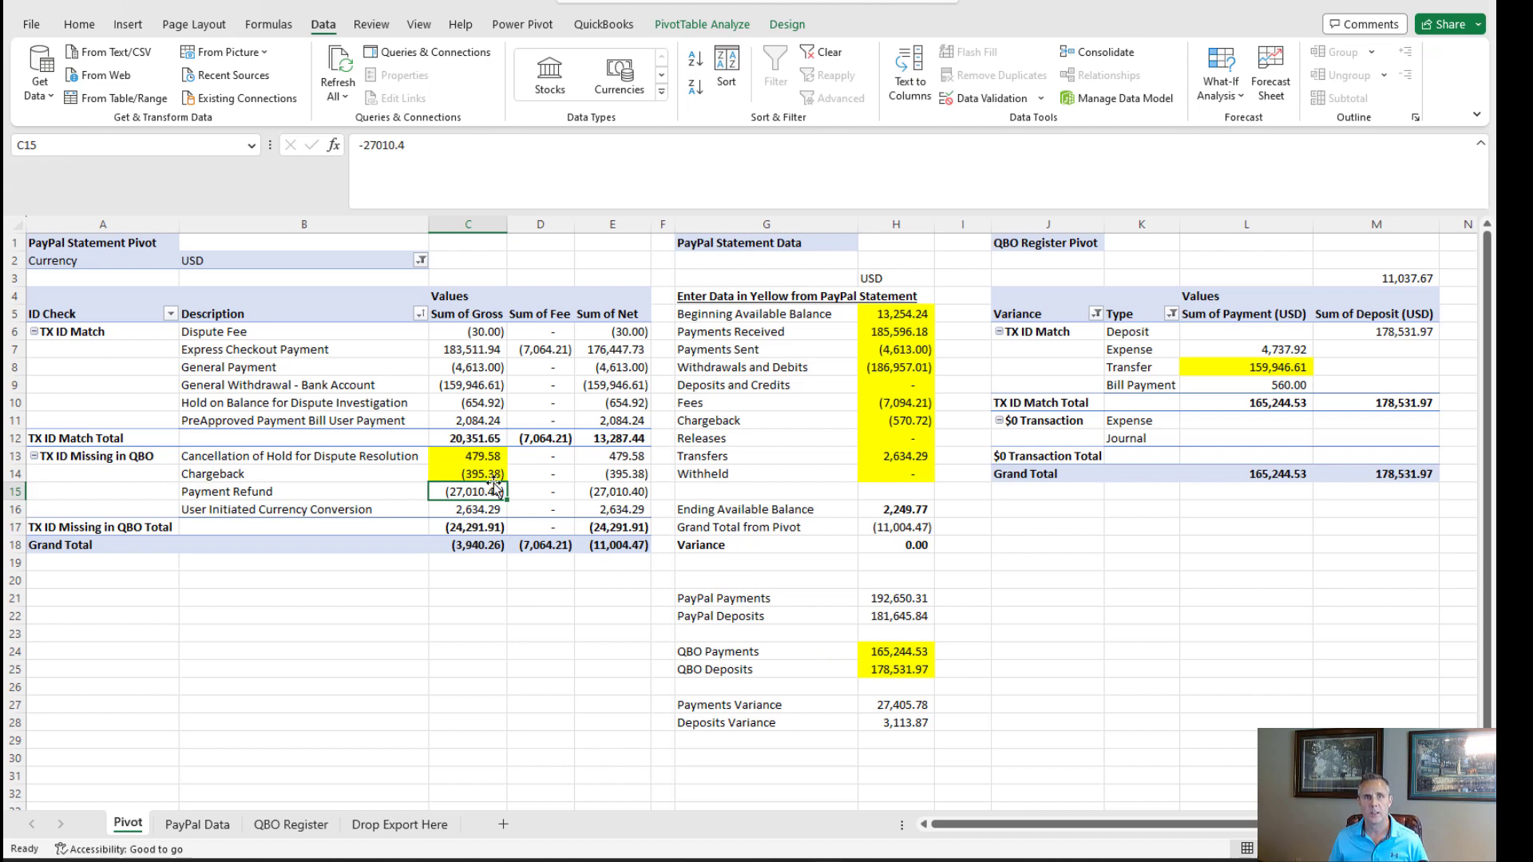
left_click_drag(474, 457, 477, 495)
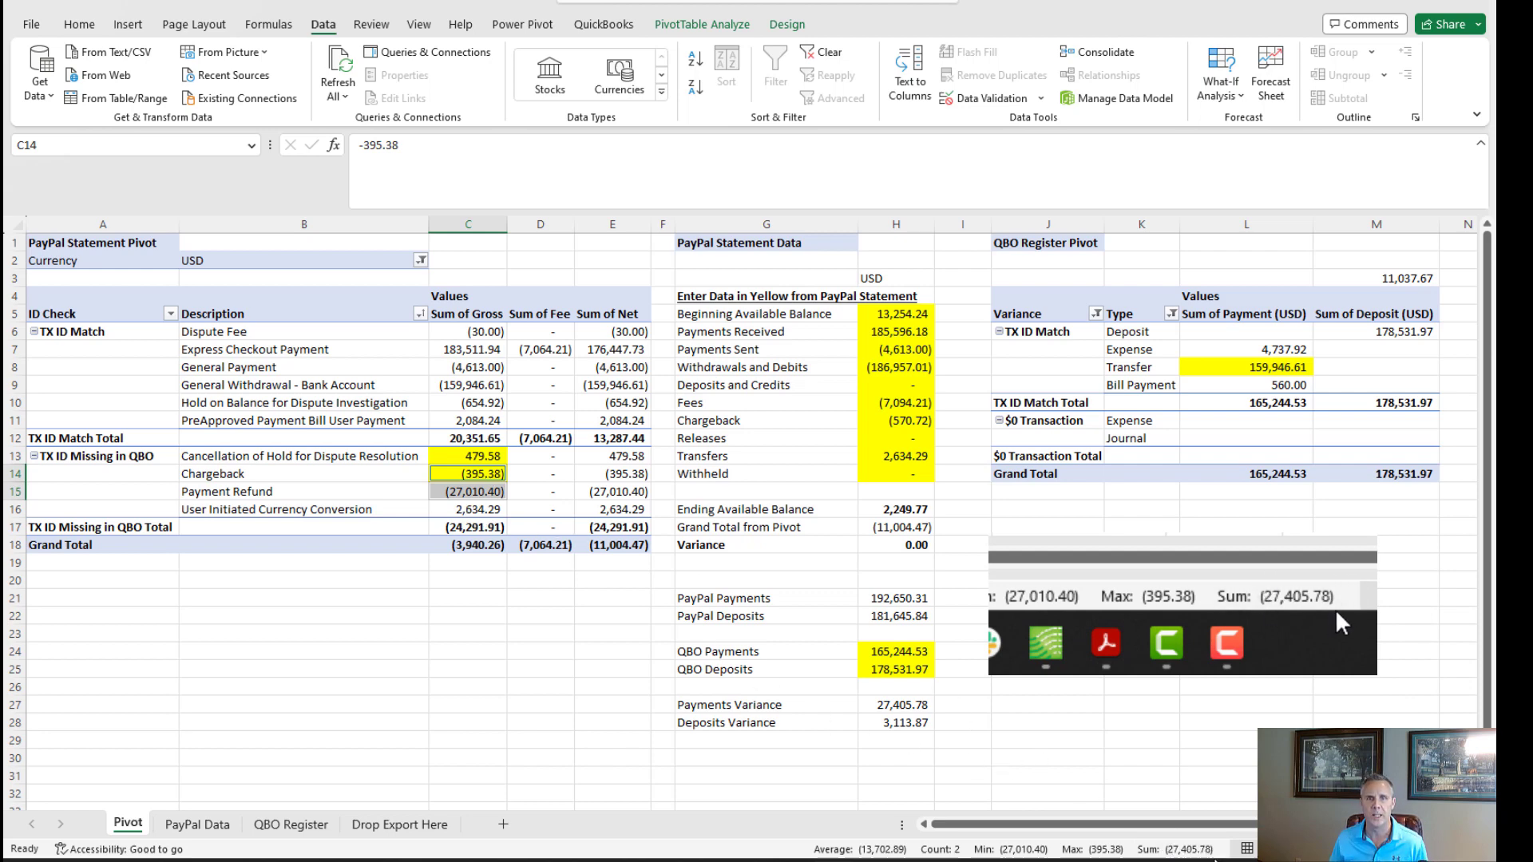
left_click(868, 706)
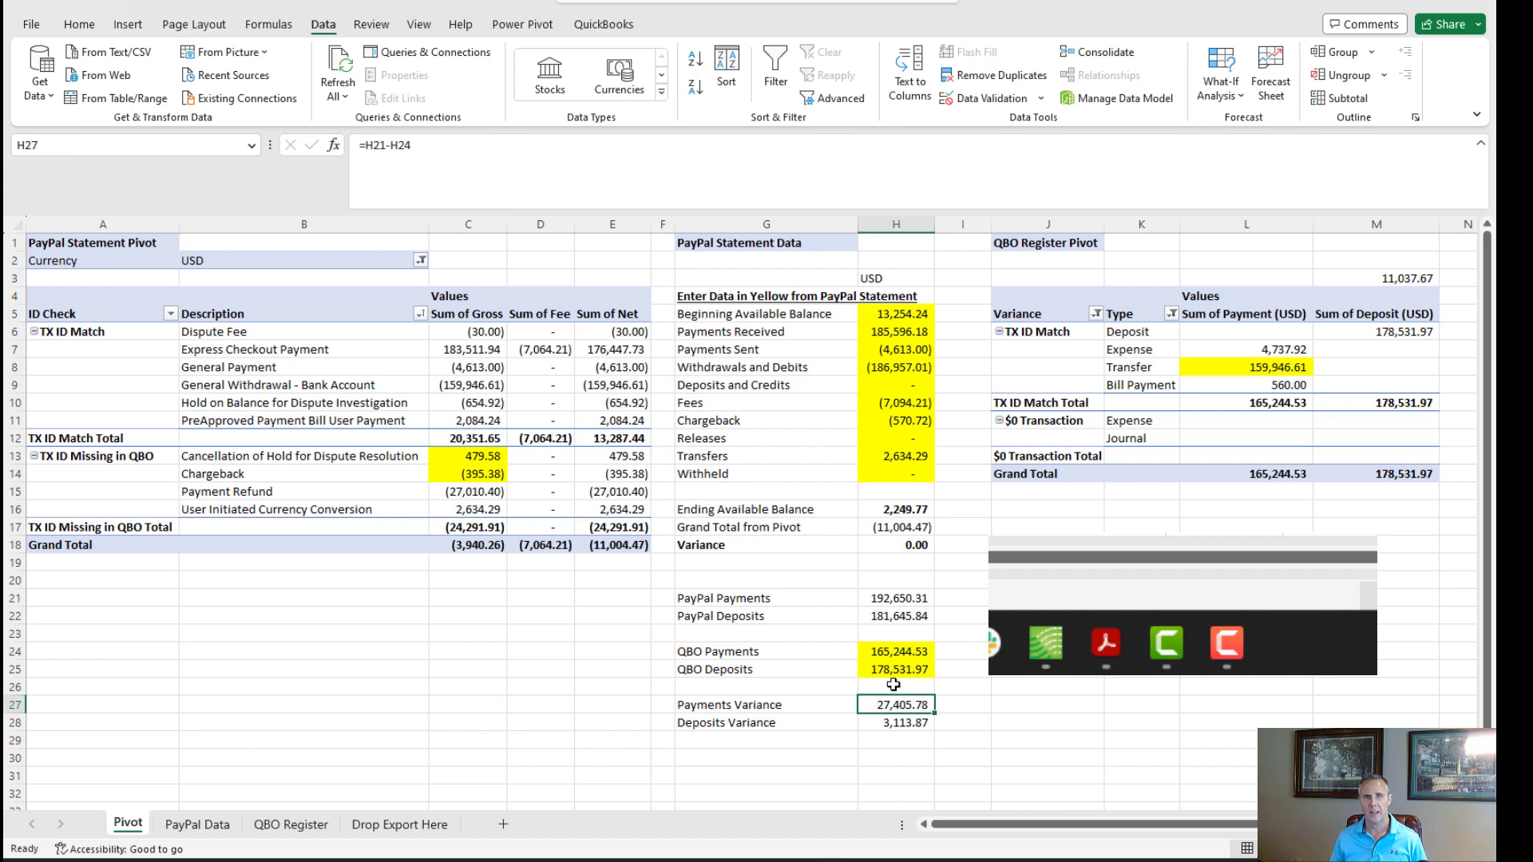
Step: Compare the sum of the Cancellation of Hold and User Initiated Currency Conversion gross amounts in C13 and C16 with the Deposits Variance
left_click(467, 457)
left_click(469, 509, "ctrl")
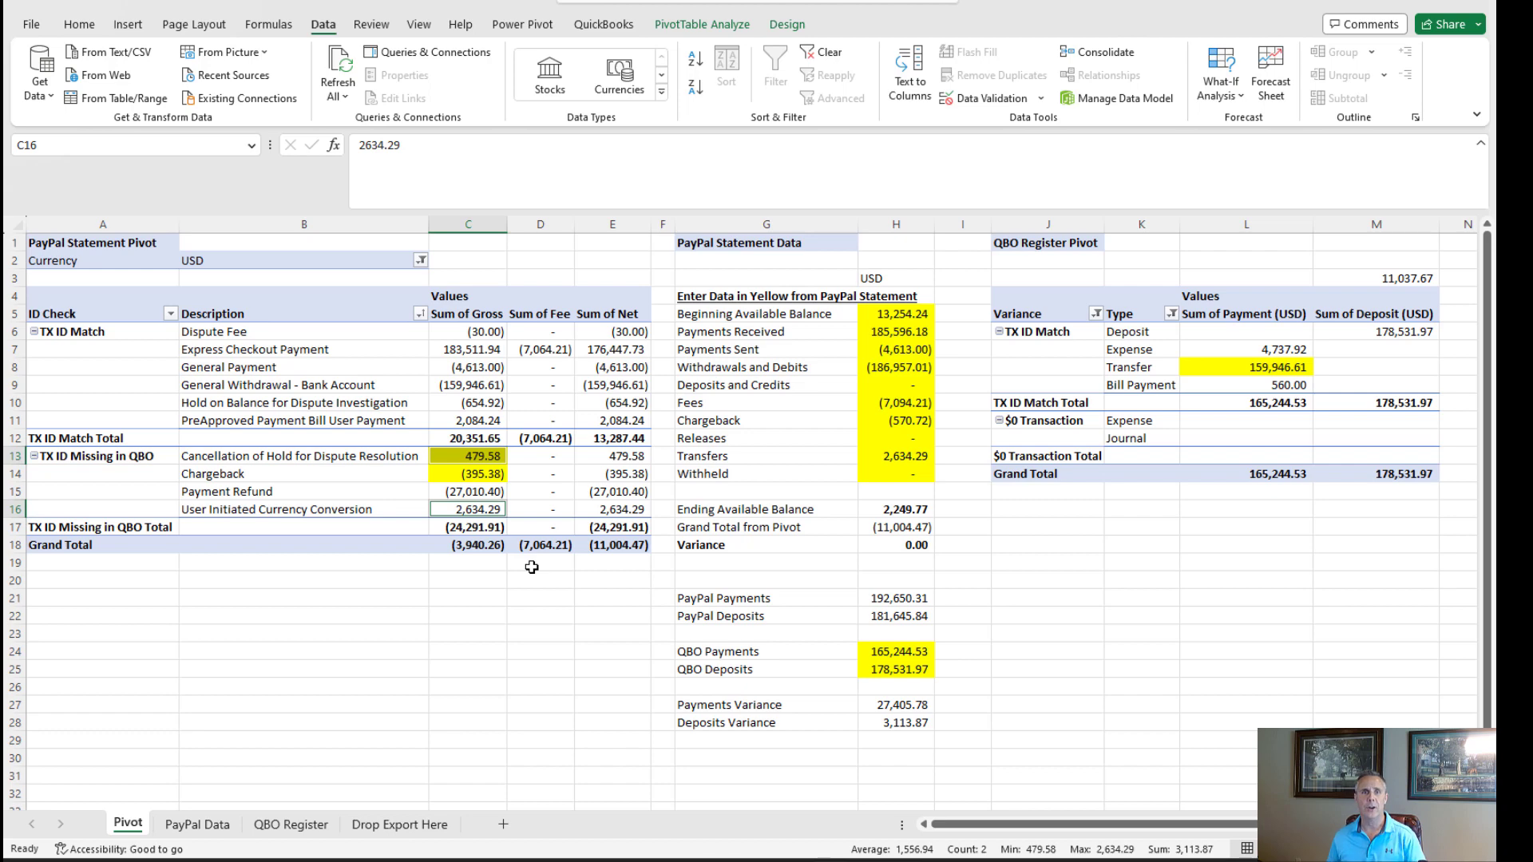
left_click(515, 614)
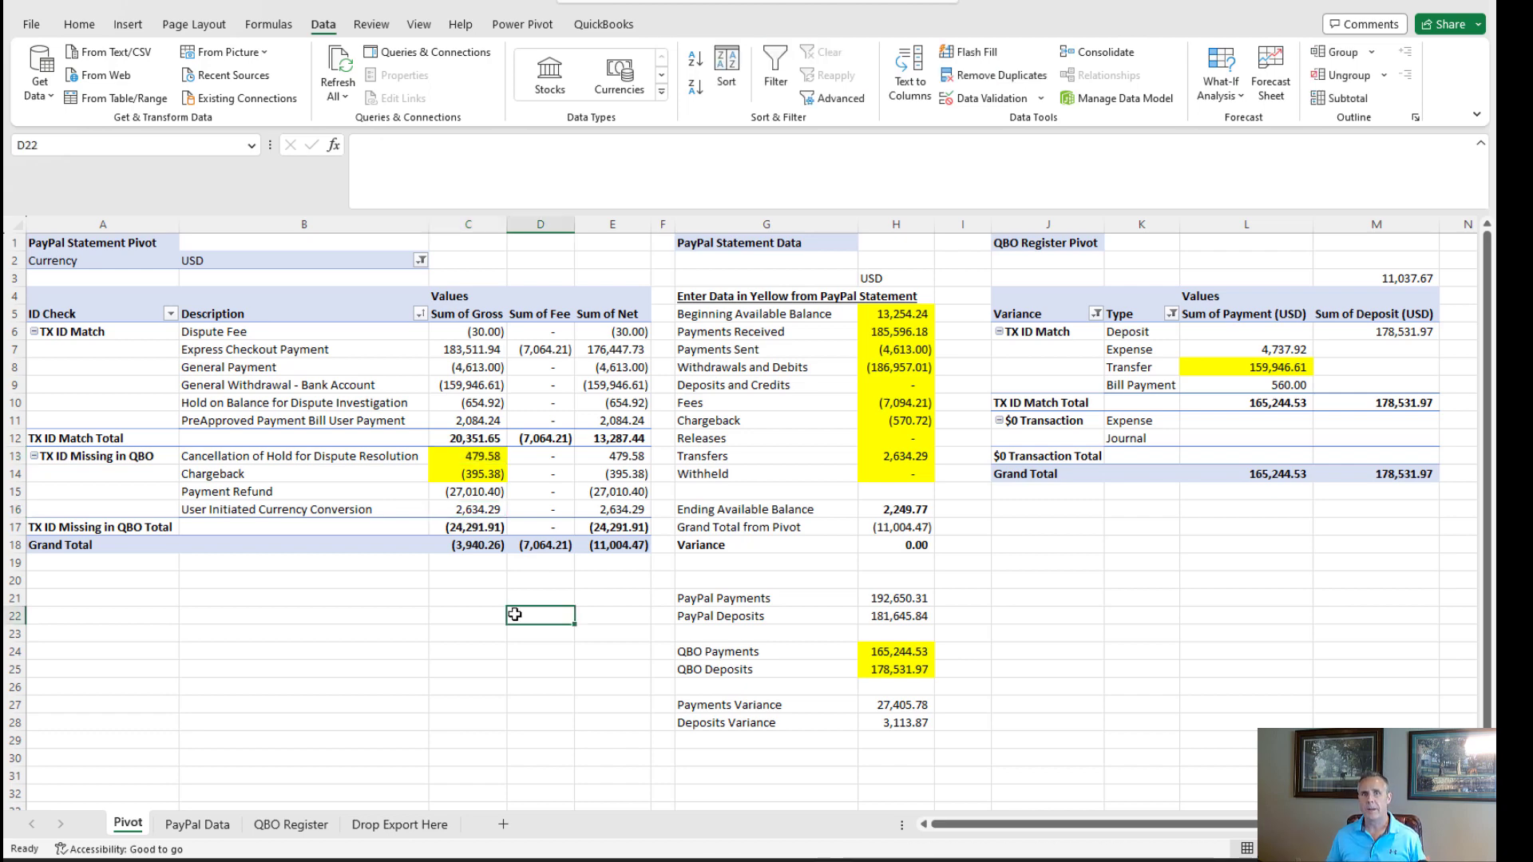
Step: Review the Payment Refund, User Initiated Currency Conversion, Chargeback and Cancellation of Hold rows in the TX ID Missing in QBO group
left_click(288, 491)
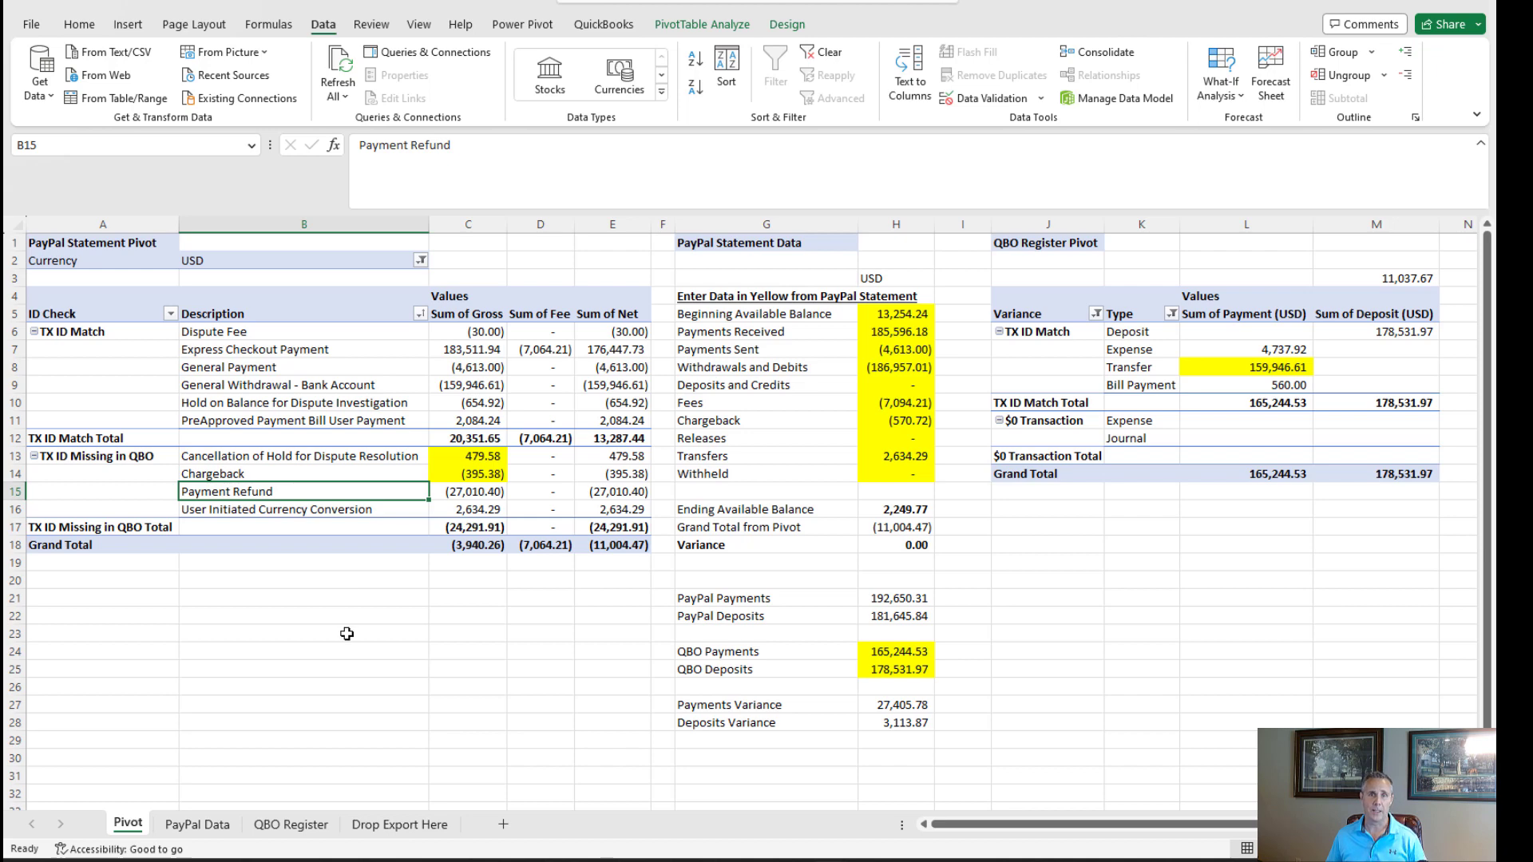
left_click(374, 515)
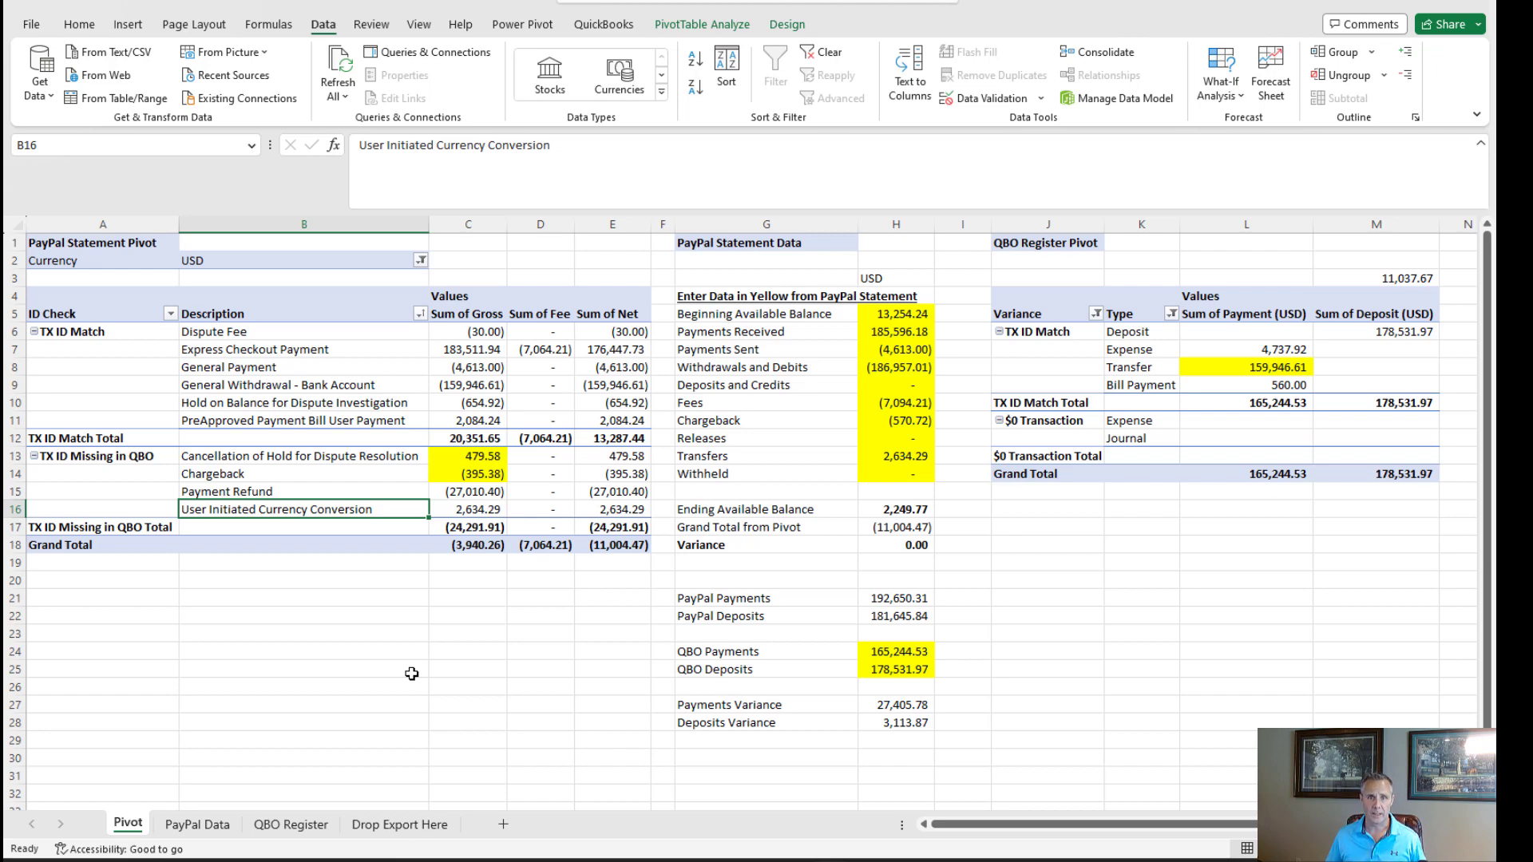
left_click(372, 473)
left_click(372, 474)
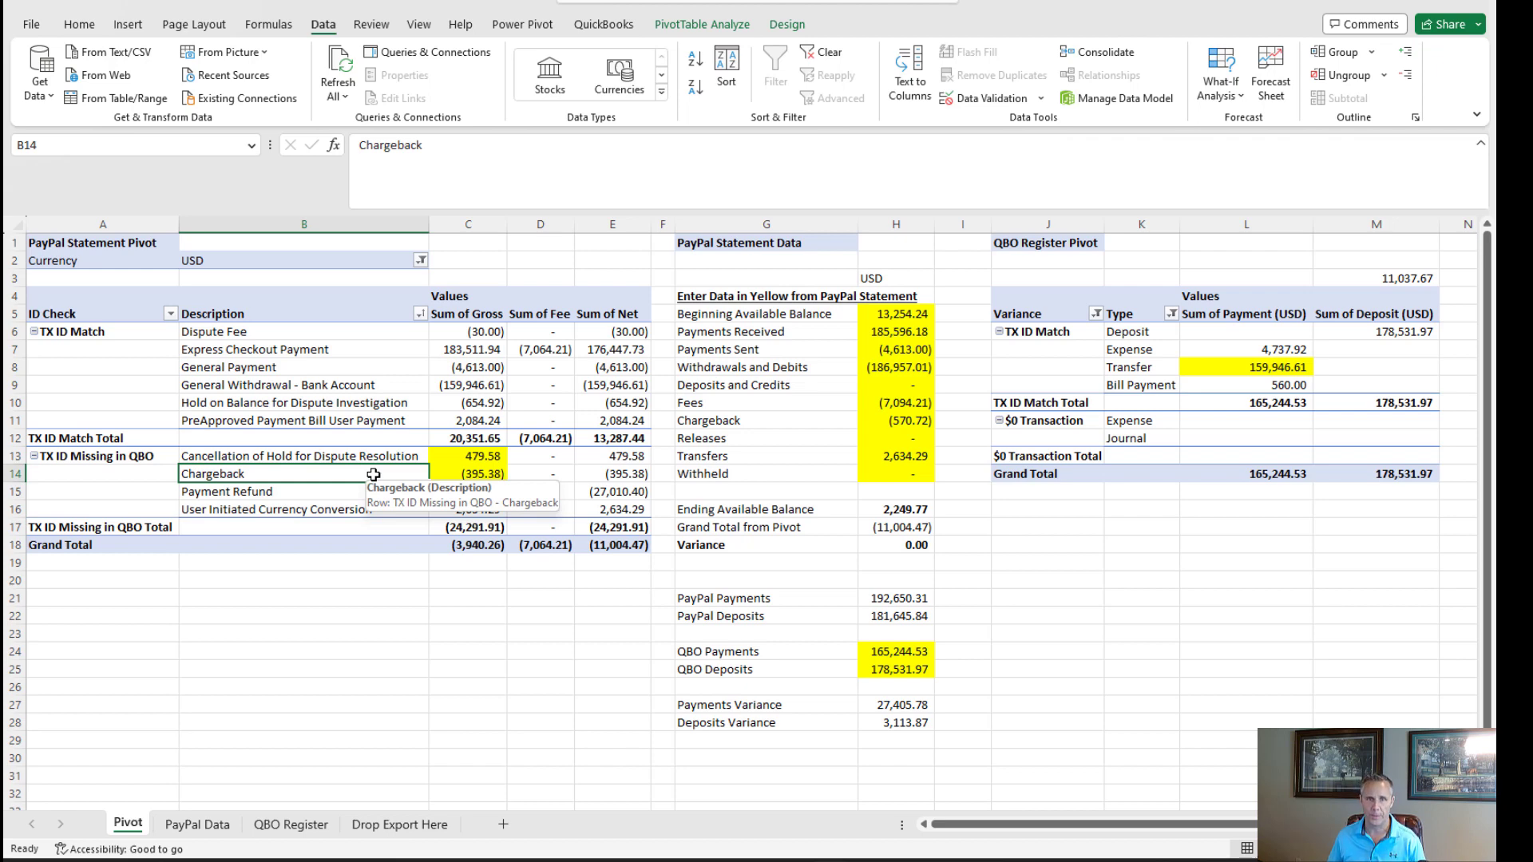
left_click(299, 455)
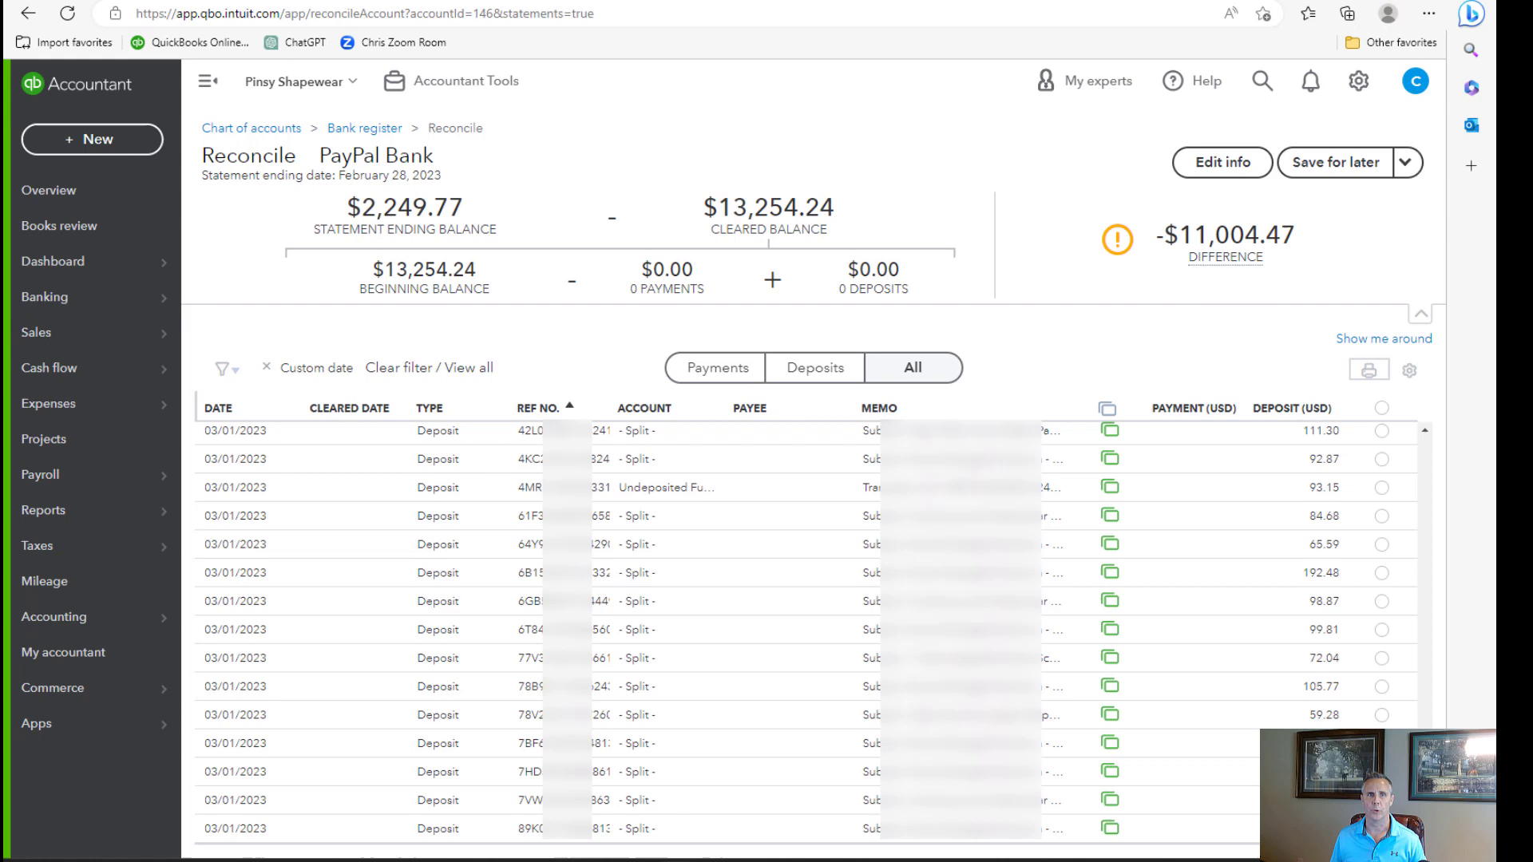
Step: Switch to QuickBooks Online, duplicate the PayPal Bank reconcile page in a second browser tab, and start a new expense there
right_click(190, 2)
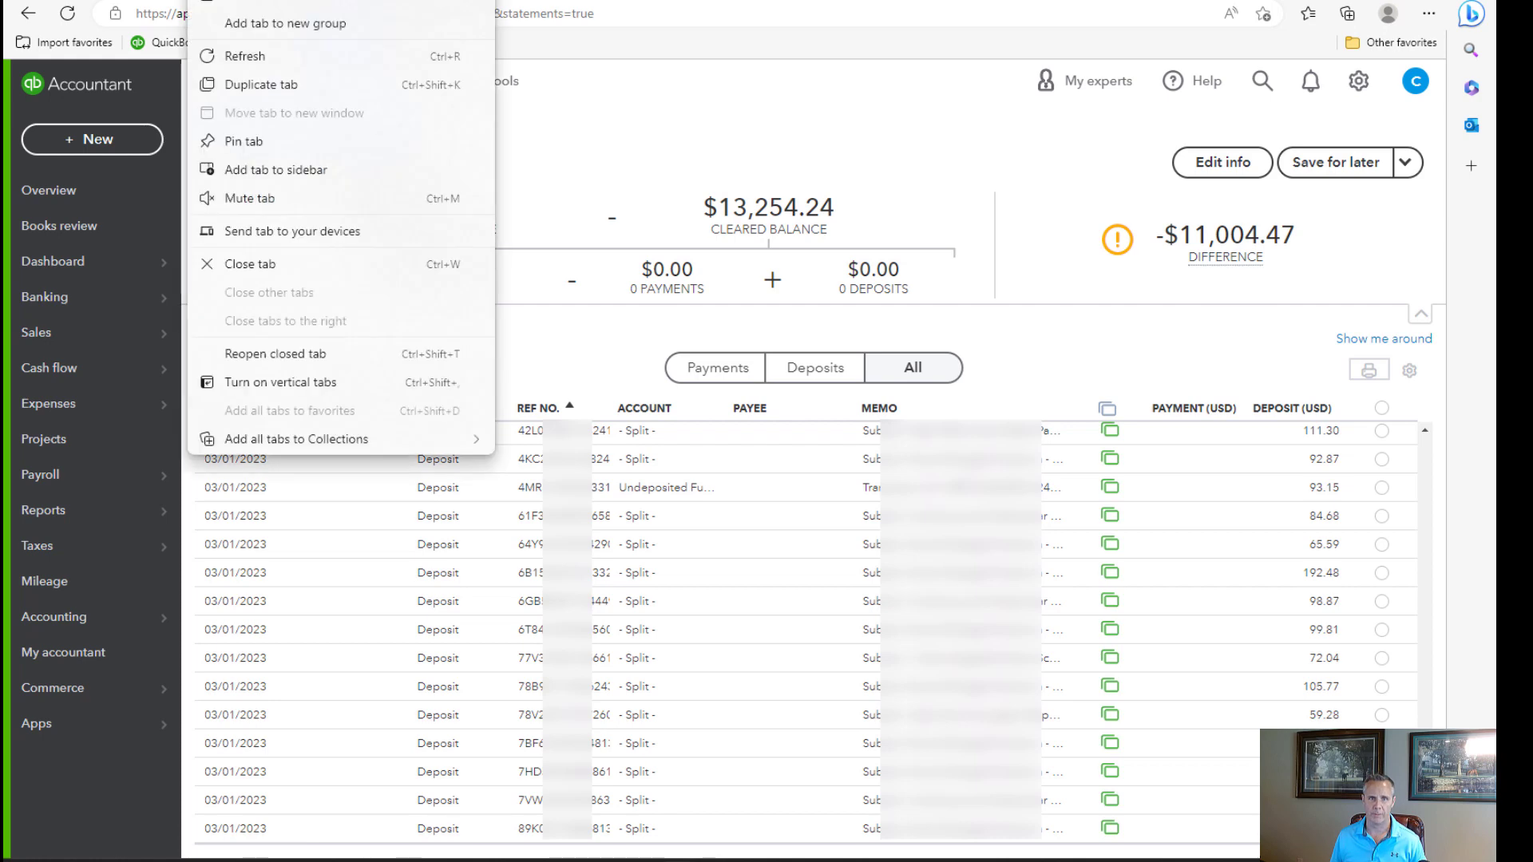
left_click(288, 85)
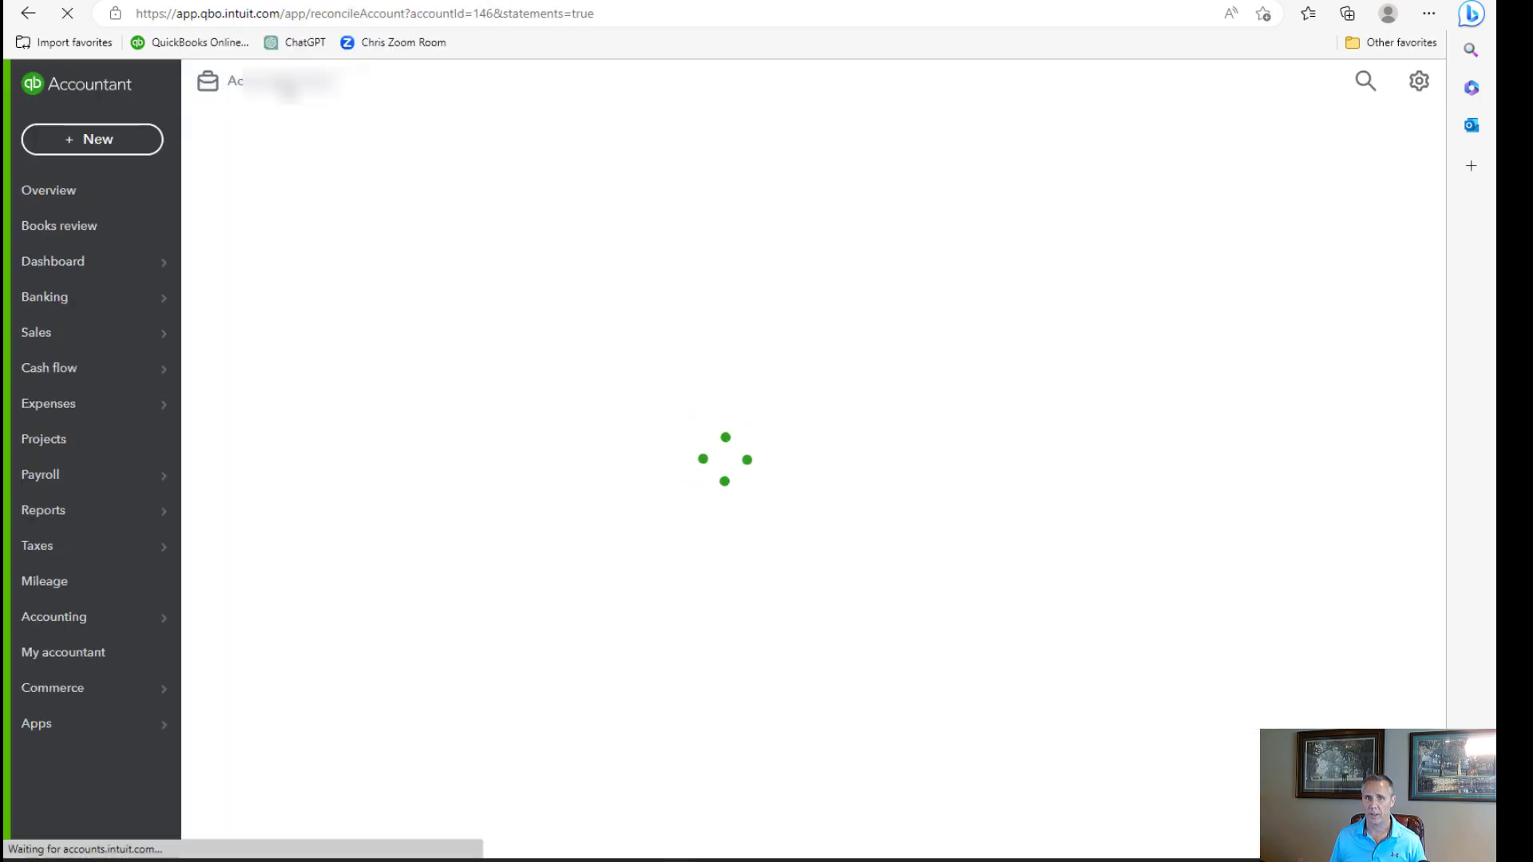
left_click(126, 138)
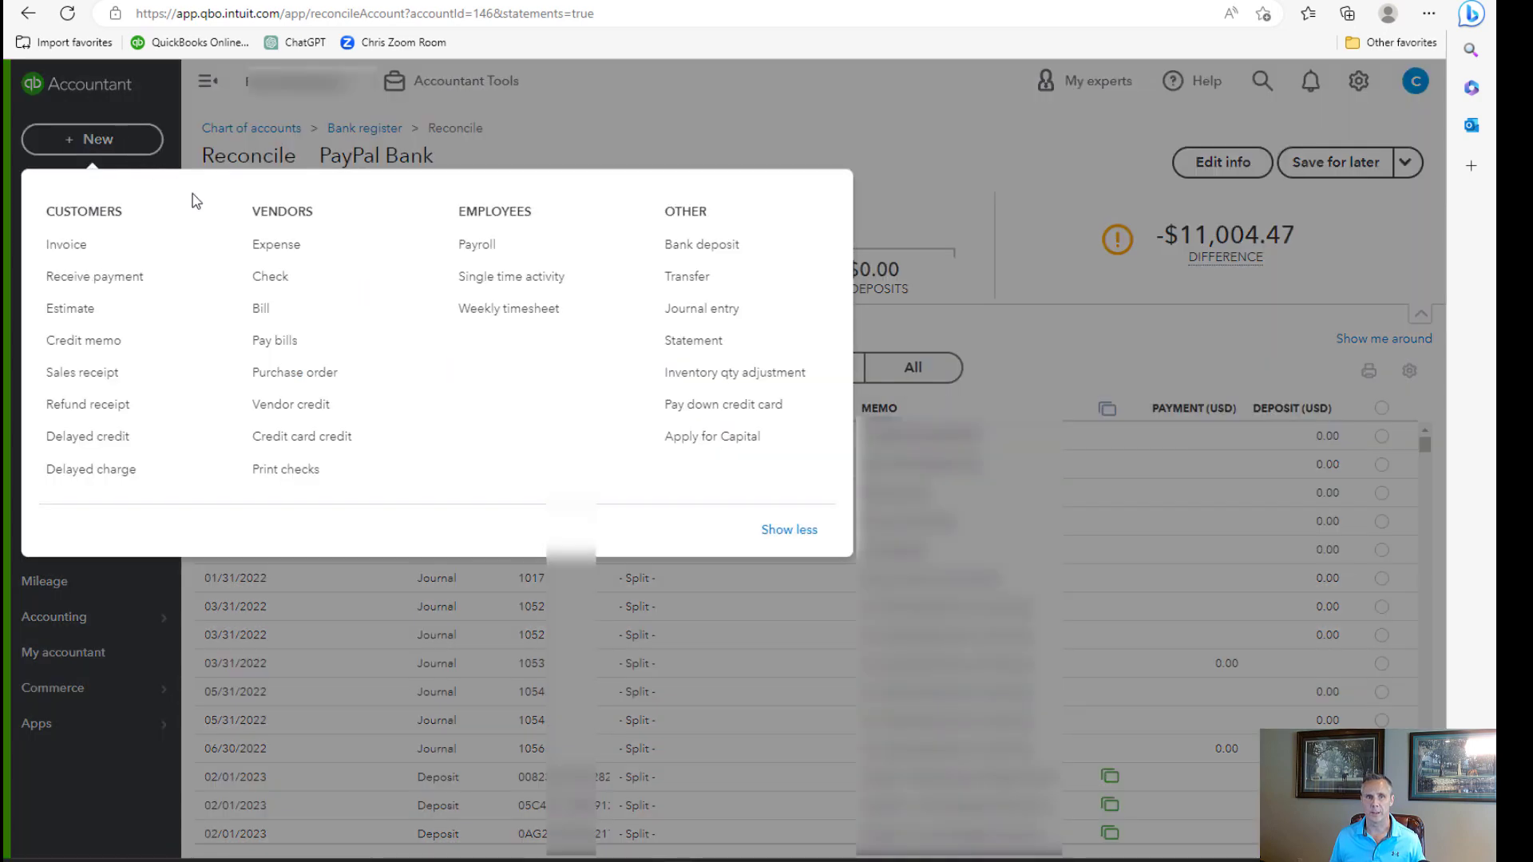
left_click(285, 248)
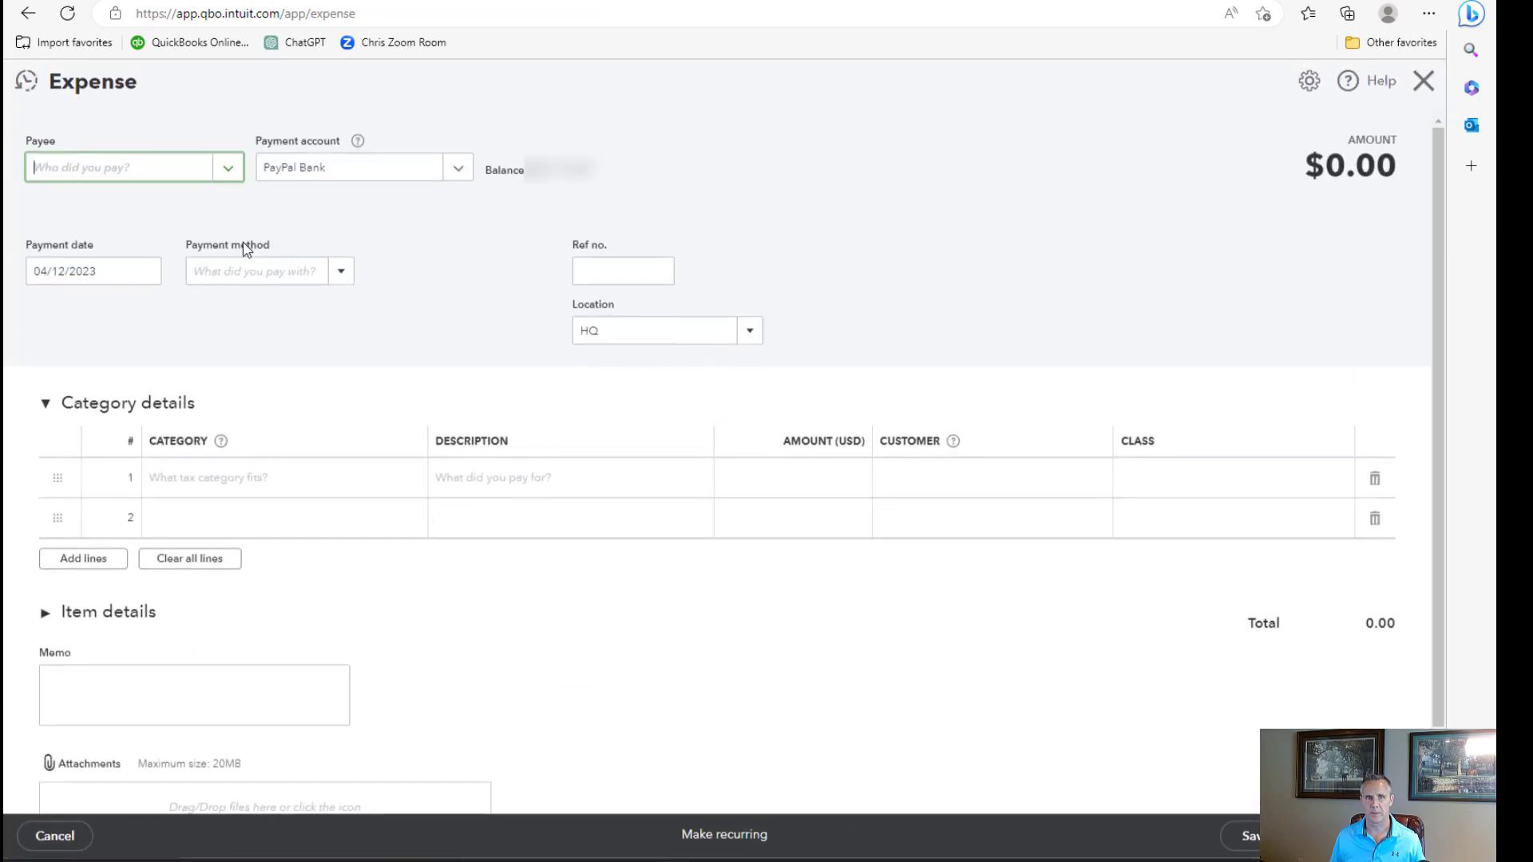
Step: Set the expense's payment date to 02/28/2023
left_click(141, 271)
left_click(45, 317)
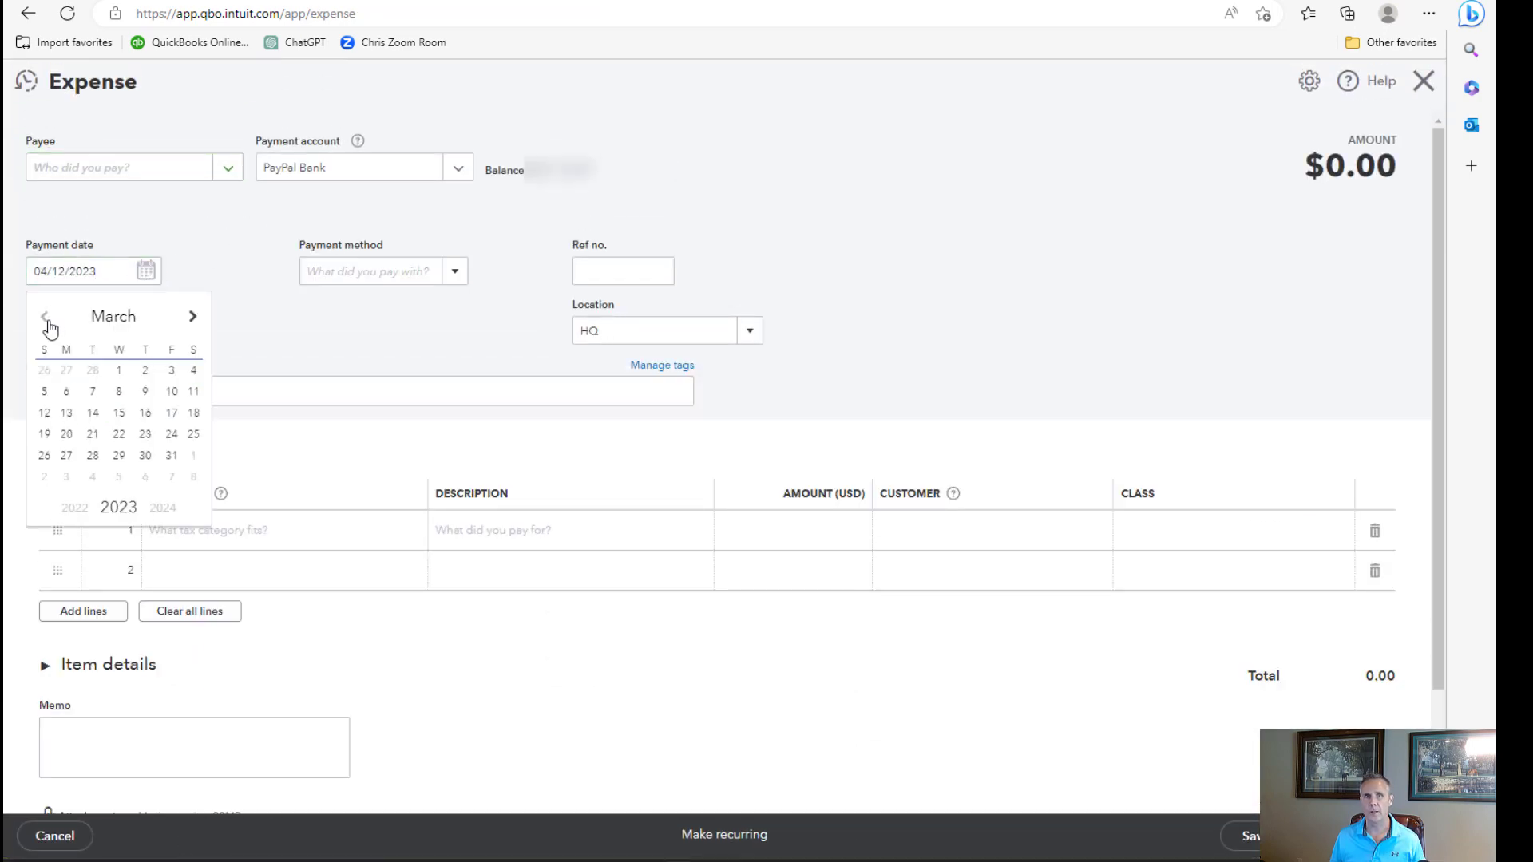
left_click(46, 317)
left_click(93, 455)
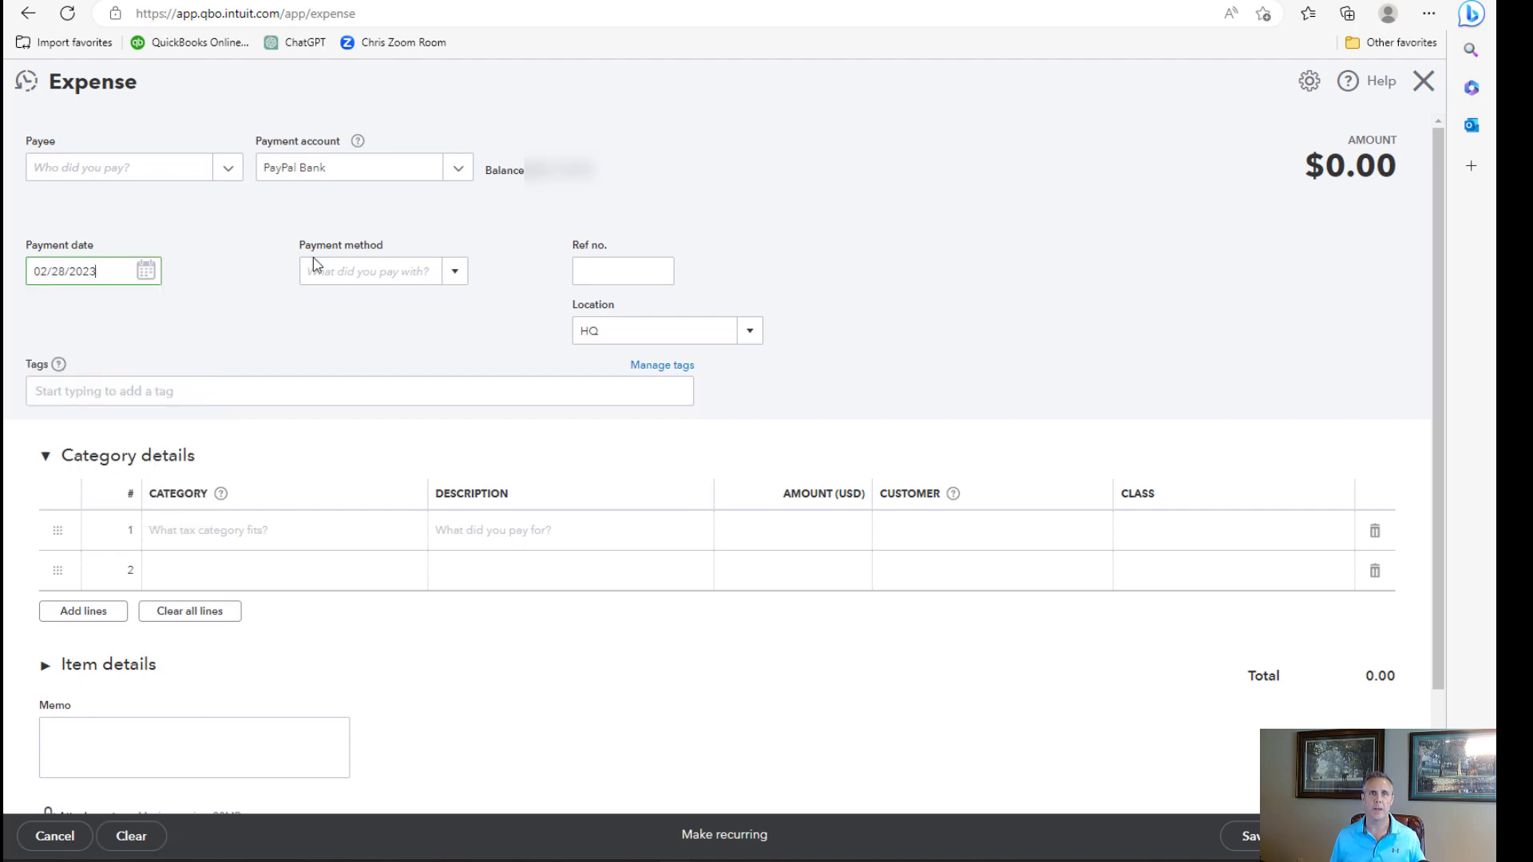
Step: Set the expense's payee to the USD vendor PayPal and its reference number to 2023-02 PayPal Recon
left_click(224, 171)
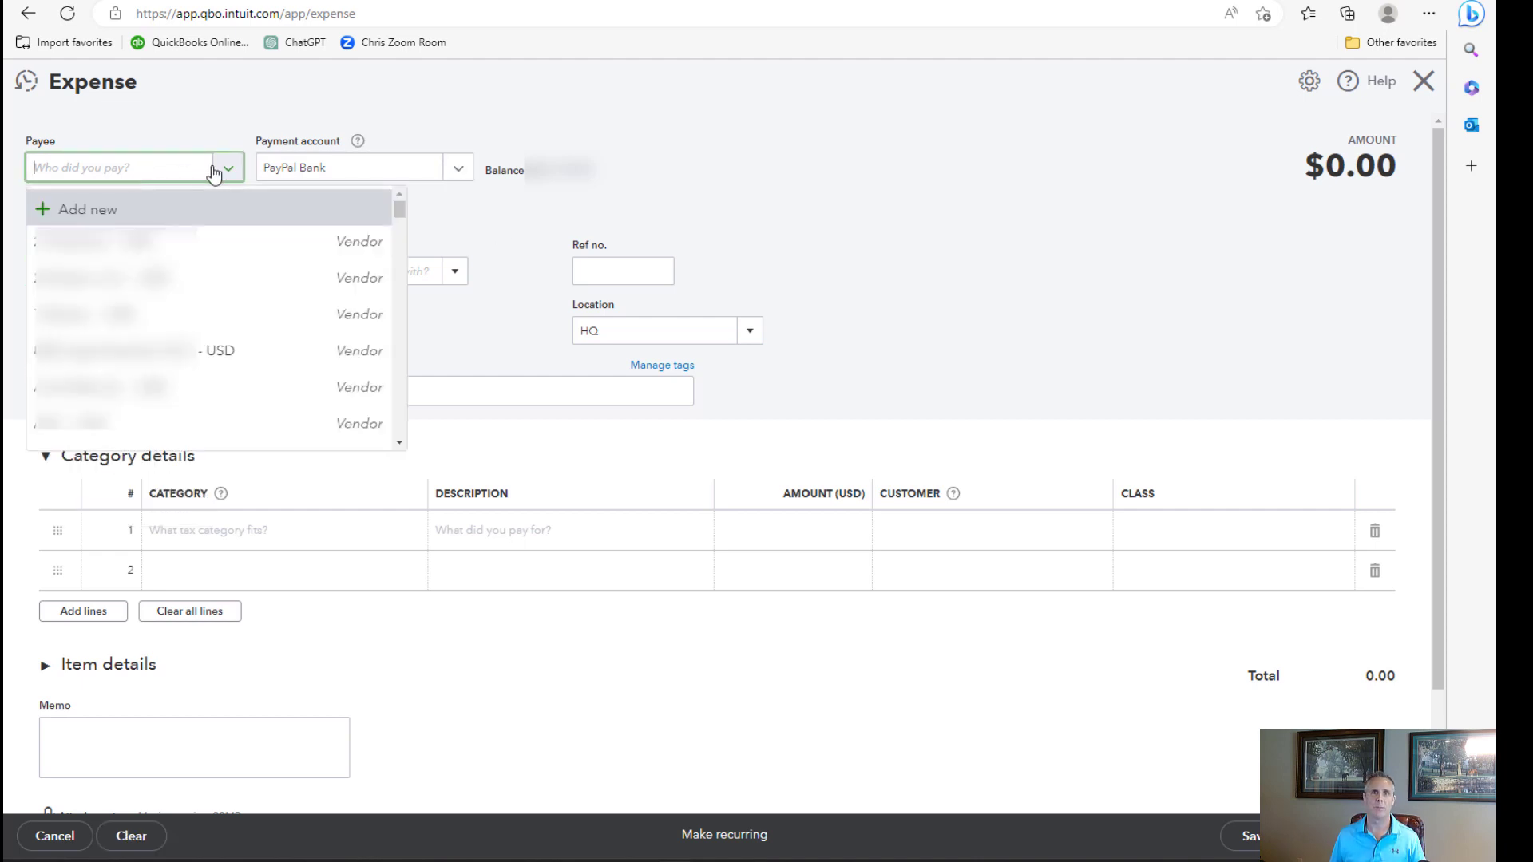
type("payp")
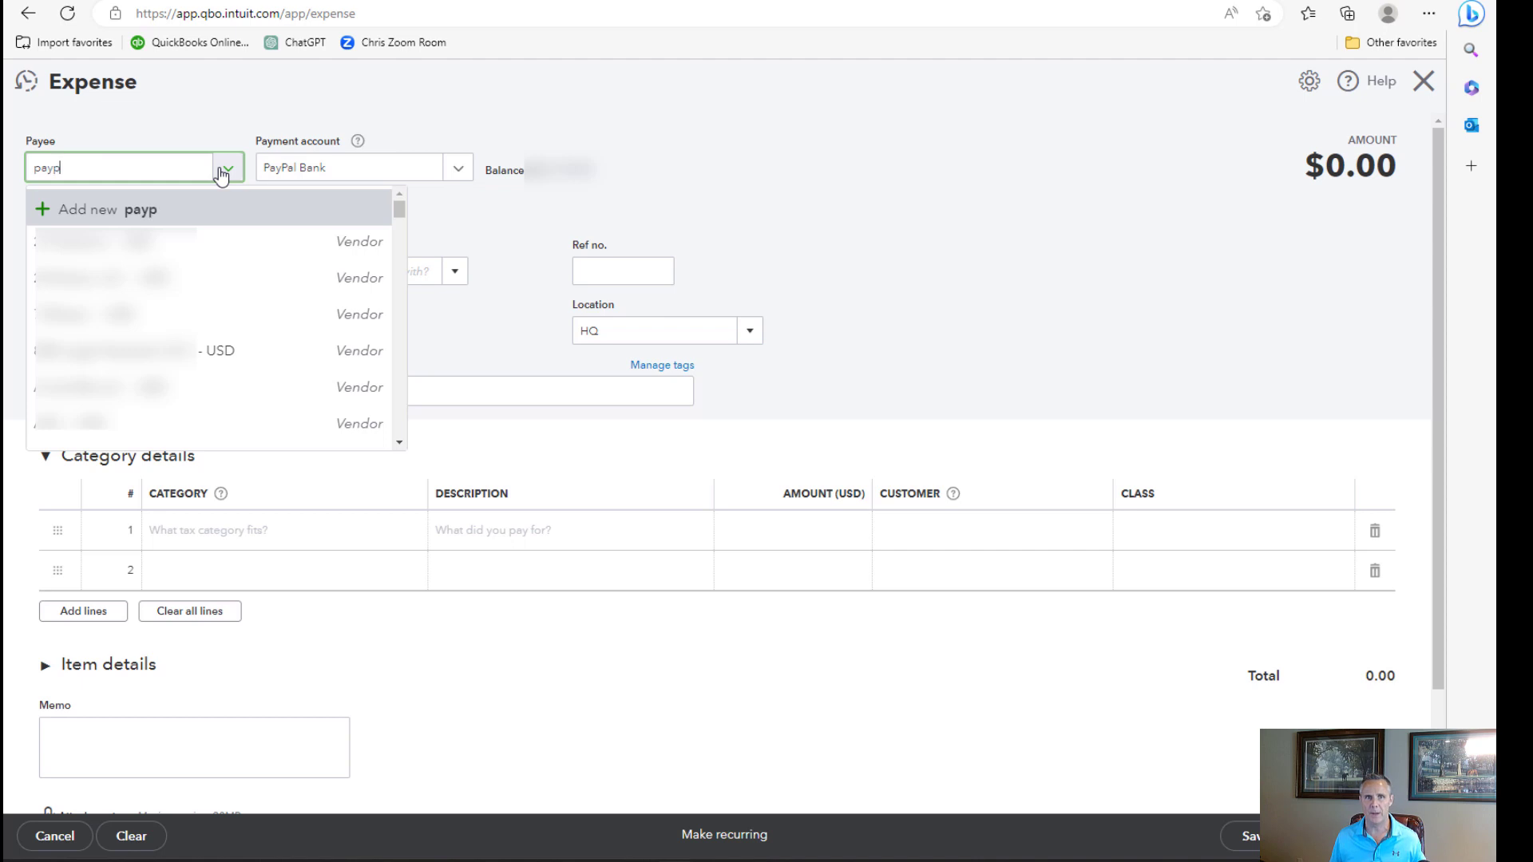
type("ay")
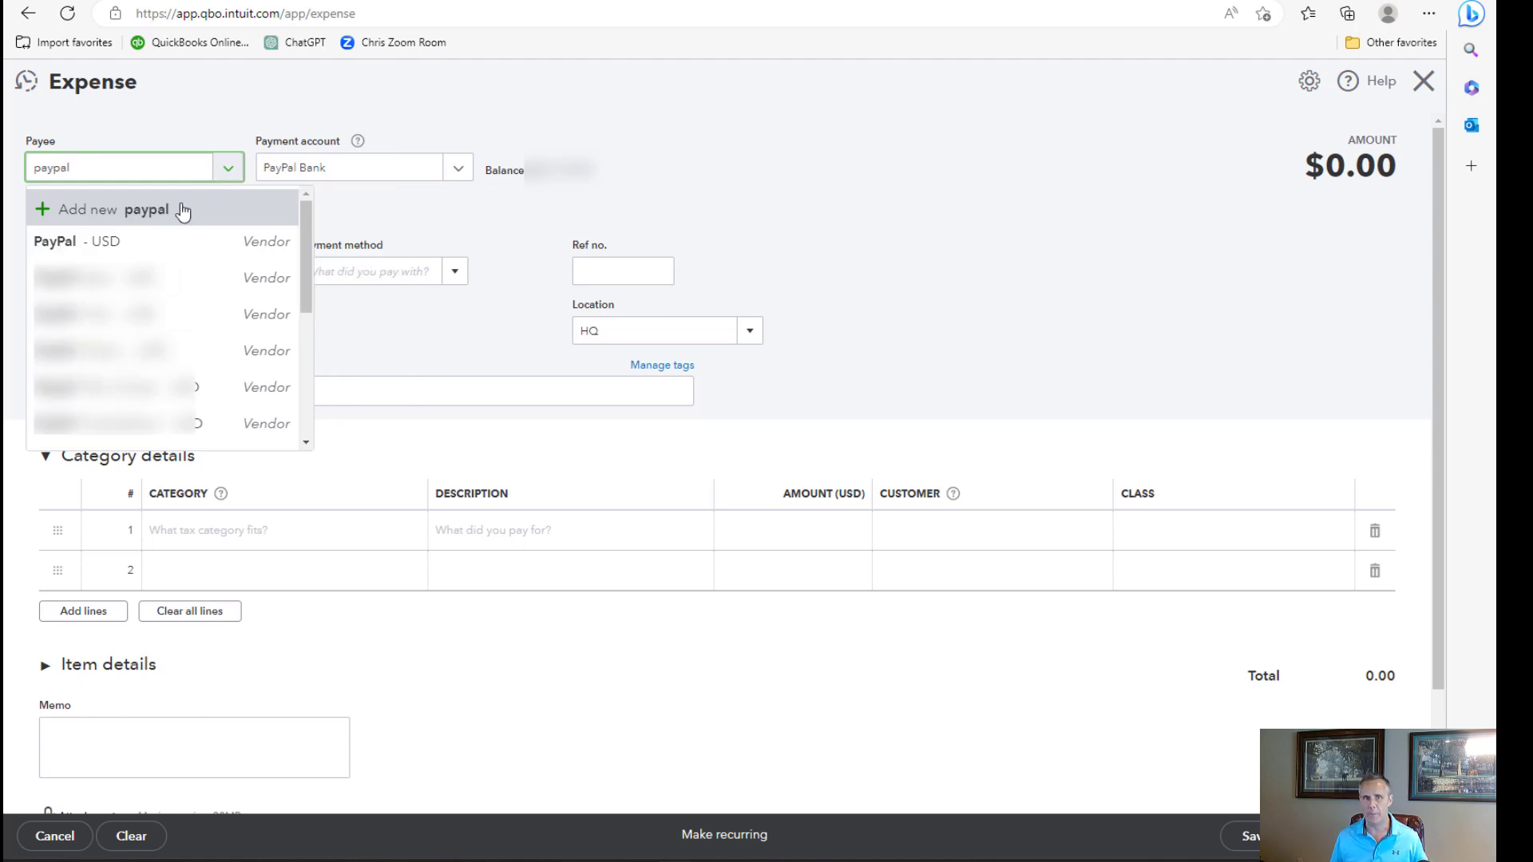
left_click(80, 246)
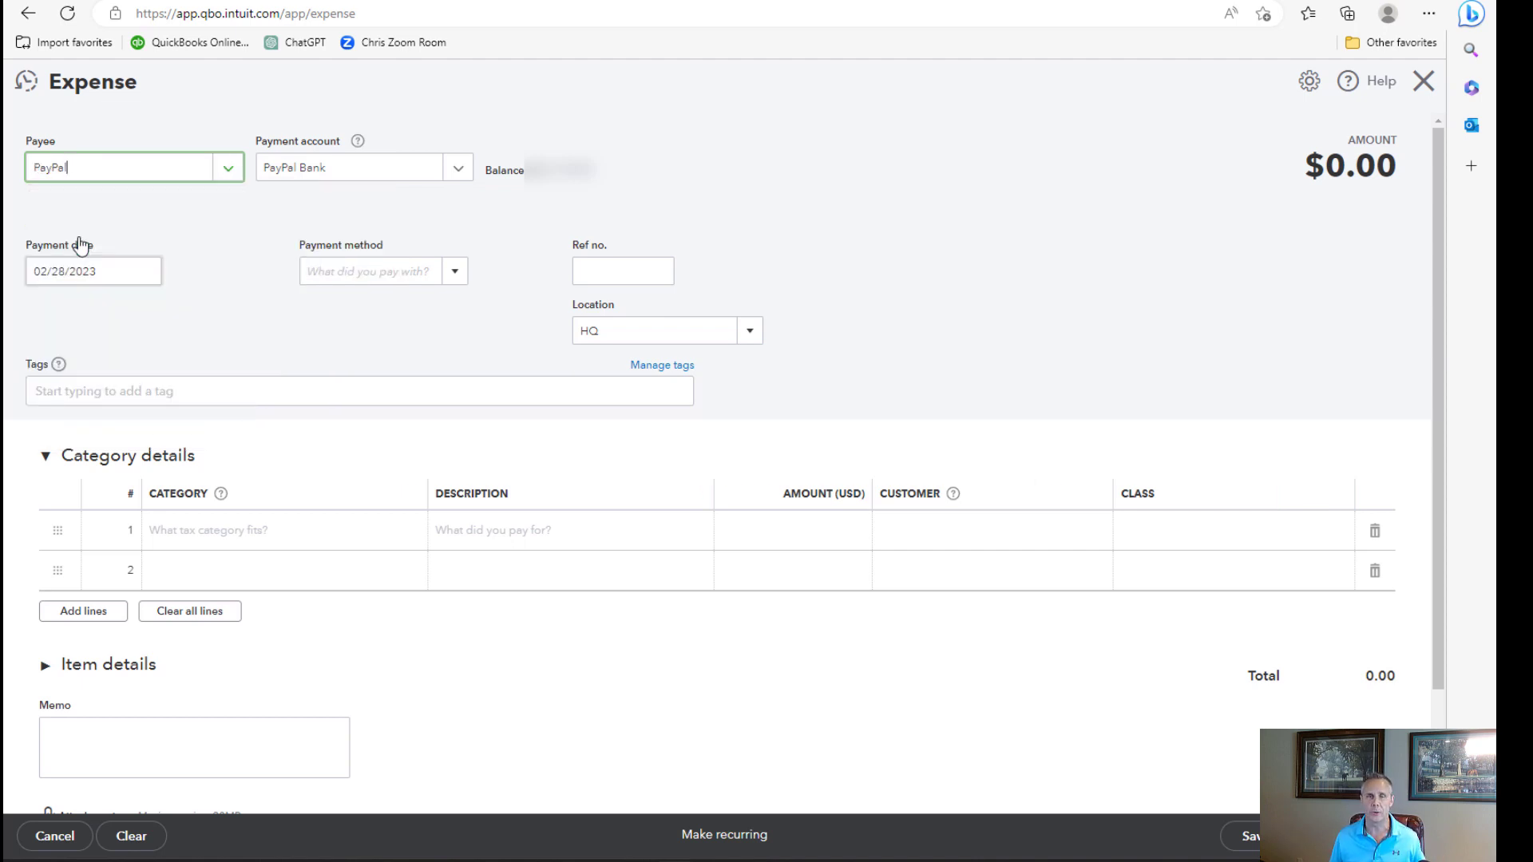
left_click(631, 272)
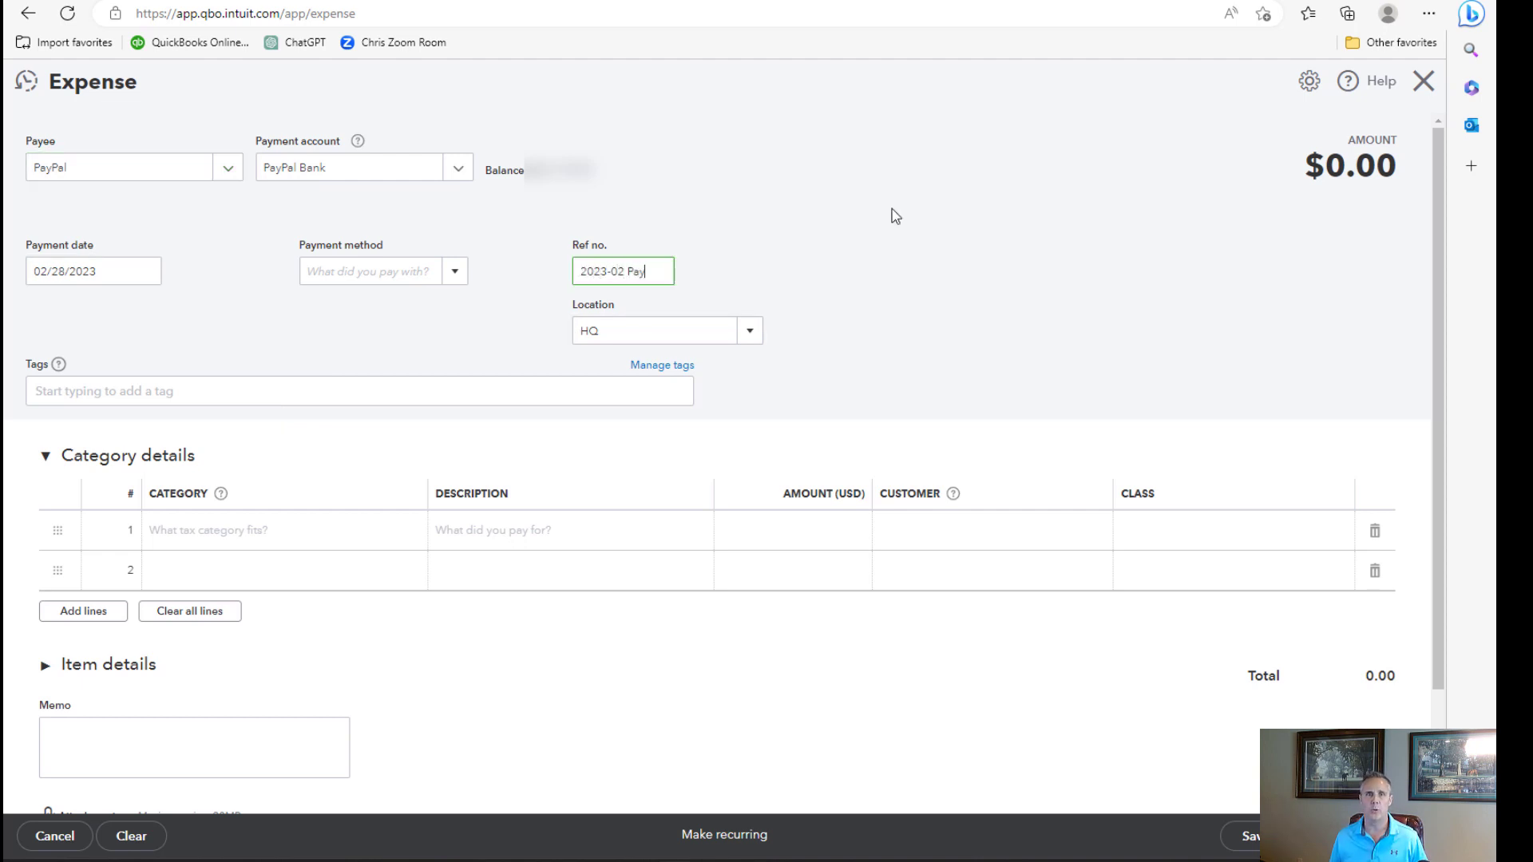
type("2023-02 PayPal Recon")
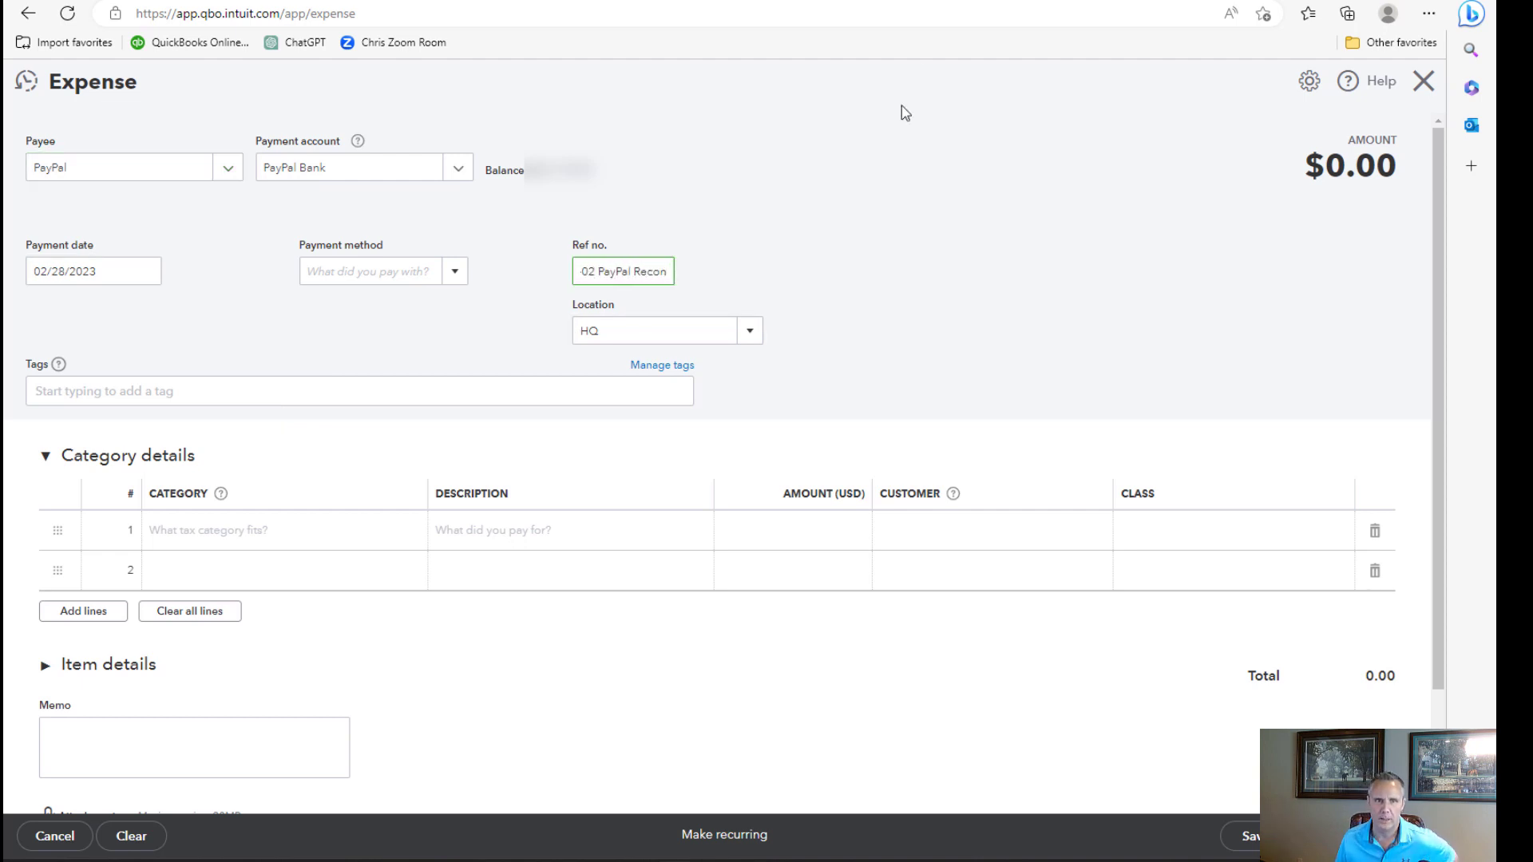
key("Tab")
Step: Place the 2023-02 PayPal Recon workbook beside the expense form, review its missing transactions, and open the first line's category for entry
left_click_drag(733, 1, 1495, 131)
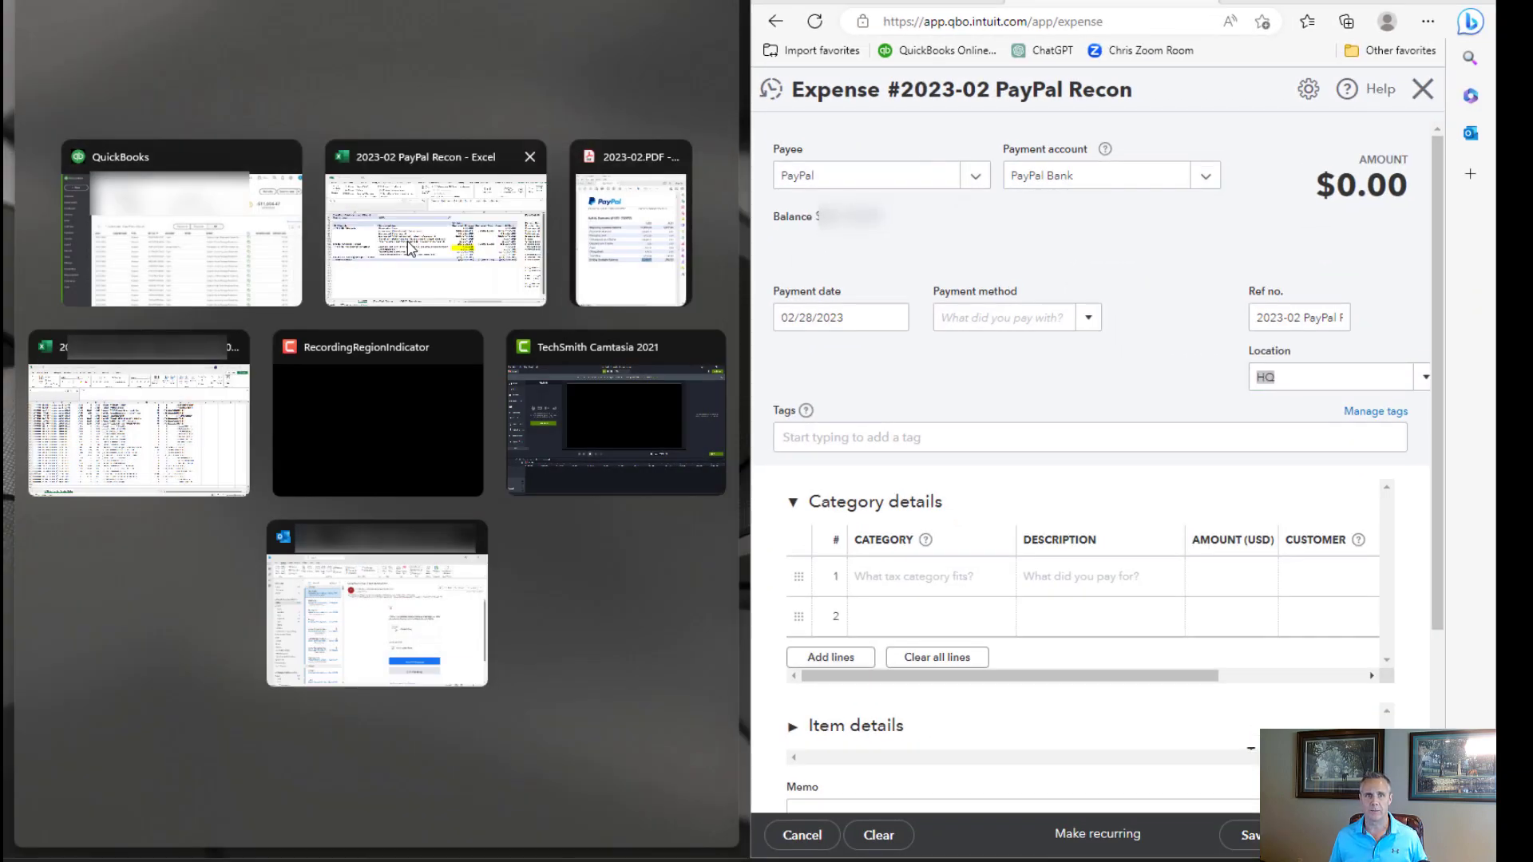
left_click(407, 244)
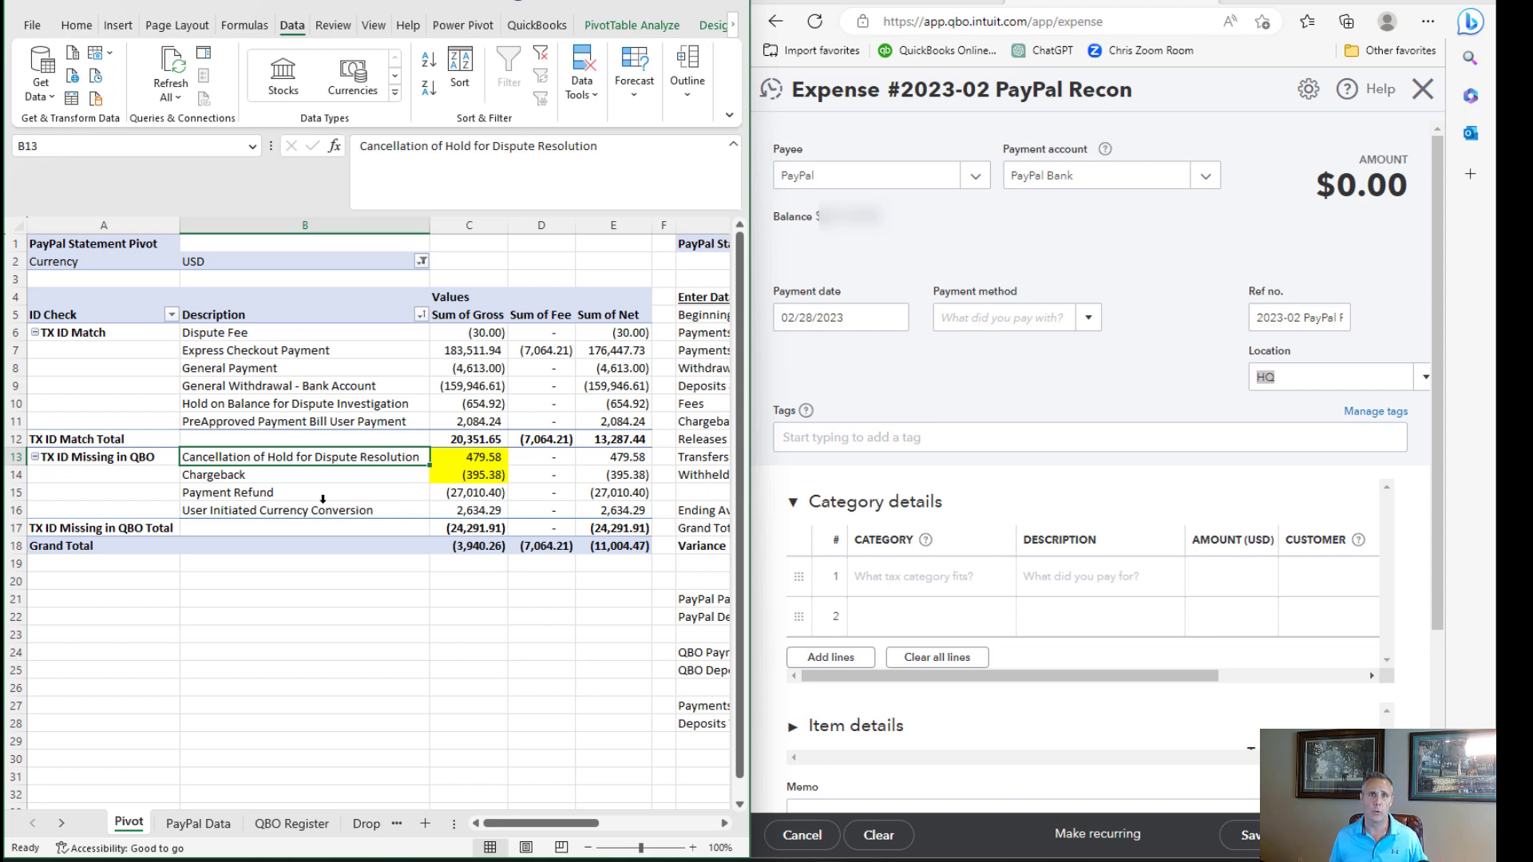
left_click_drag(320, 497, 485, 491)
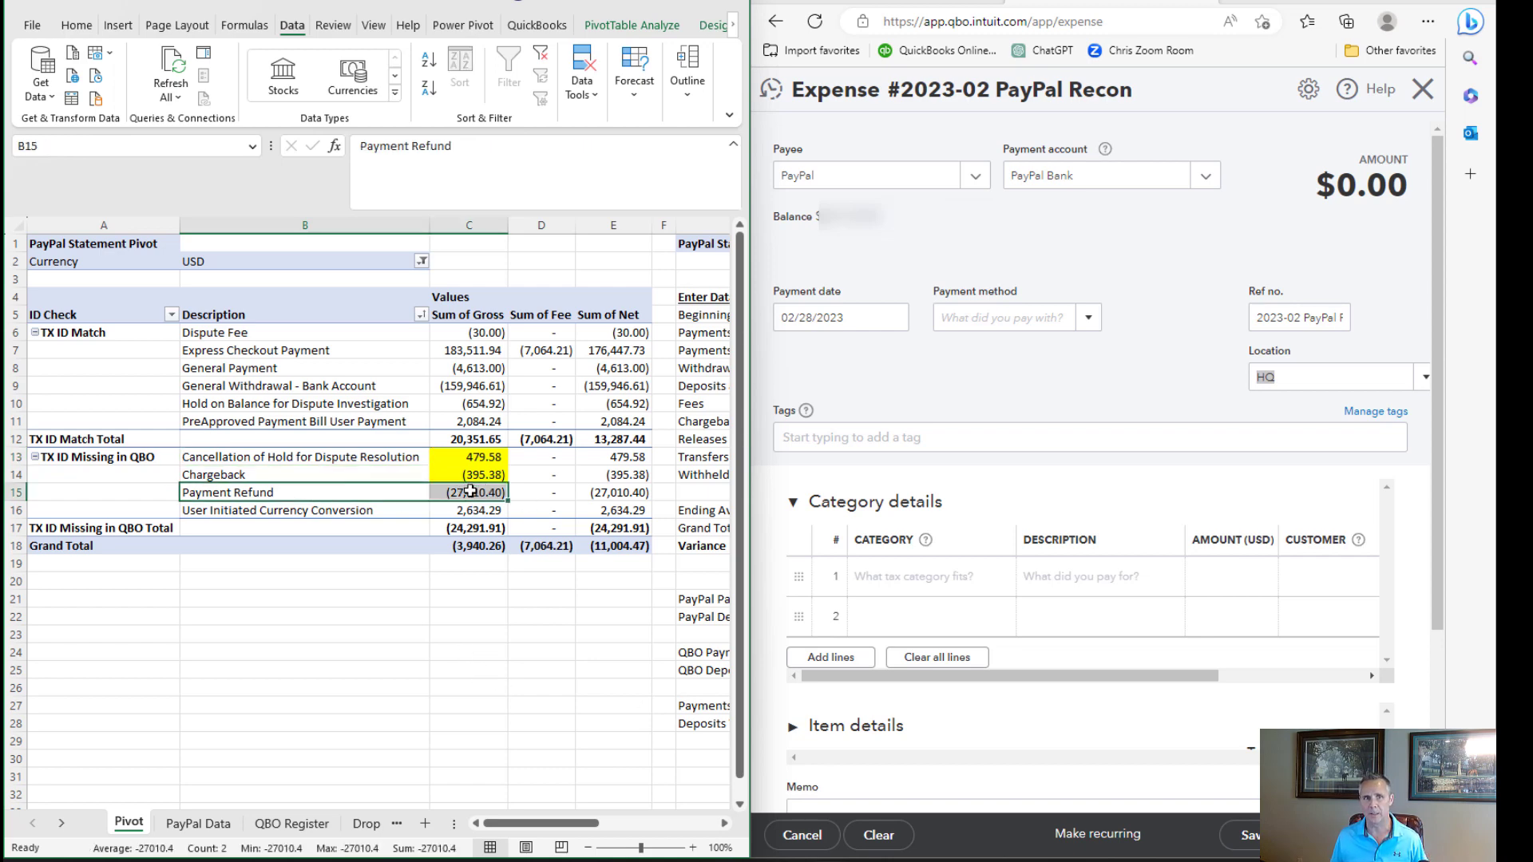
left_click(478, 456)
left_click(483, 510, "ctrl")
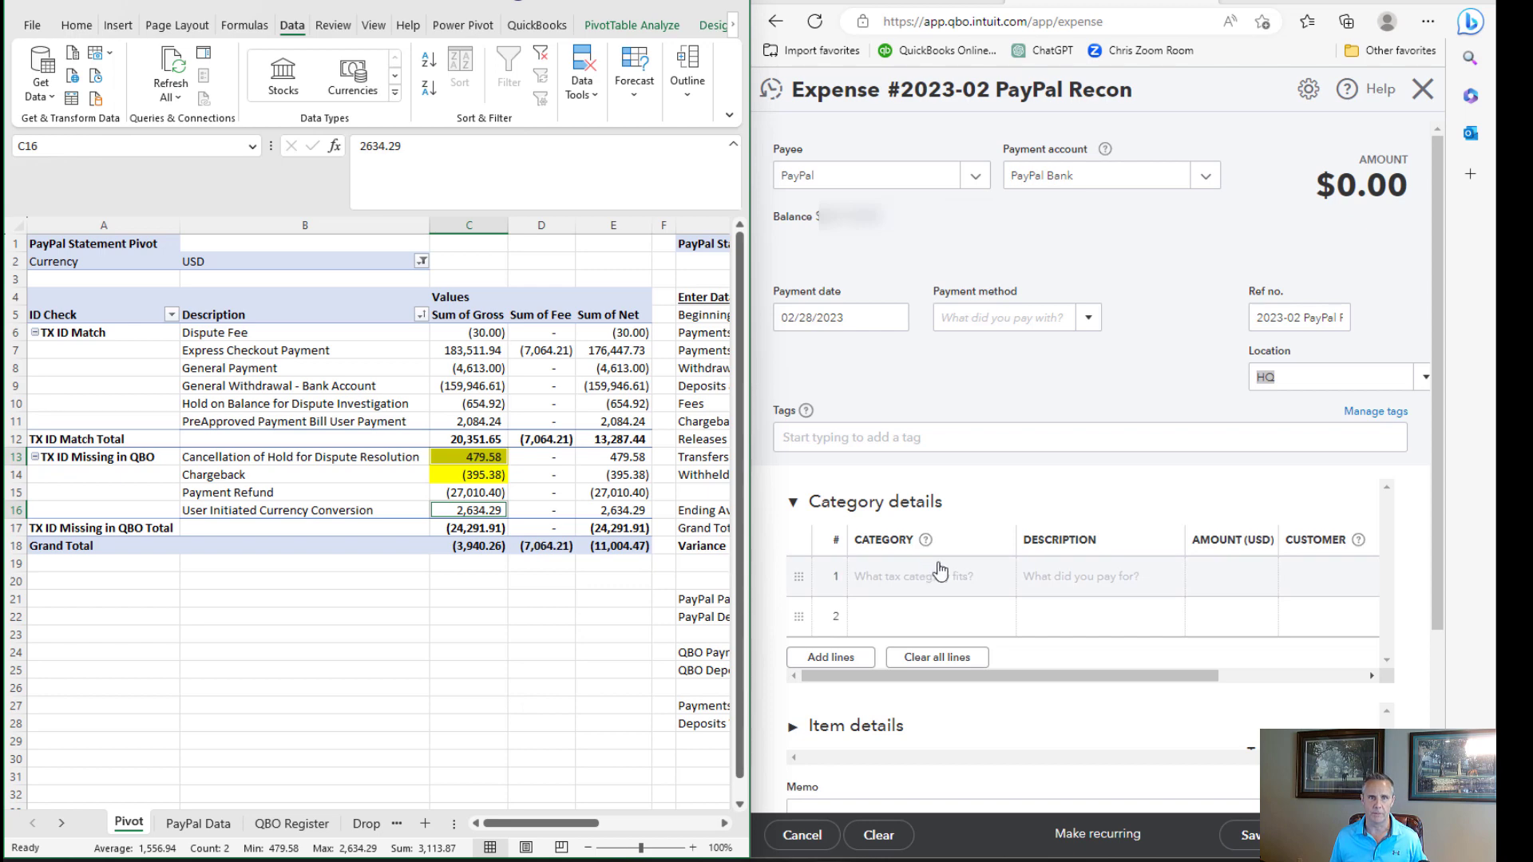
left_click(925, 583)
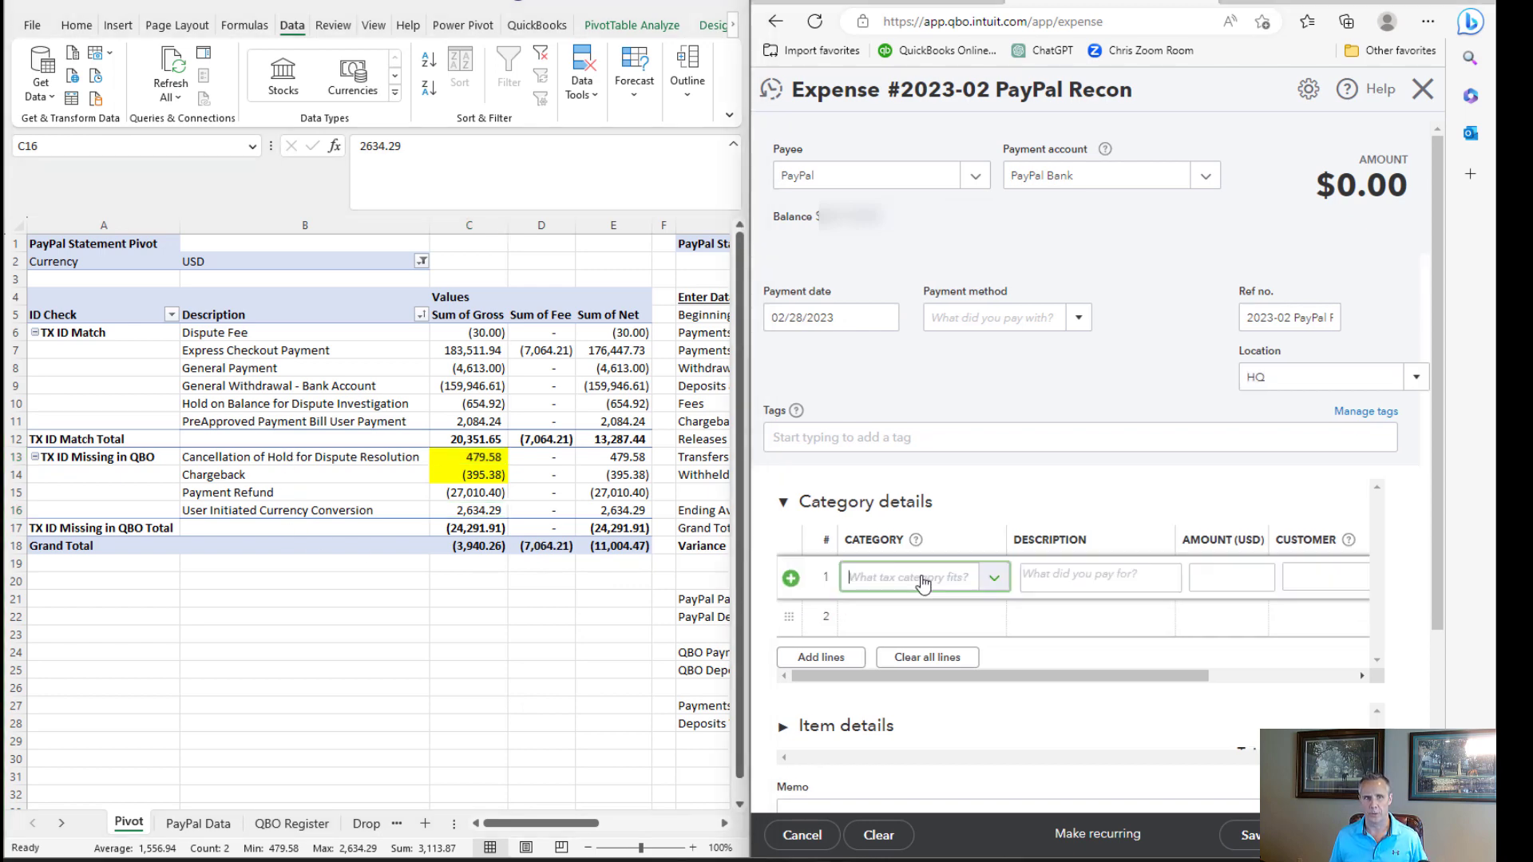
type("cancell")
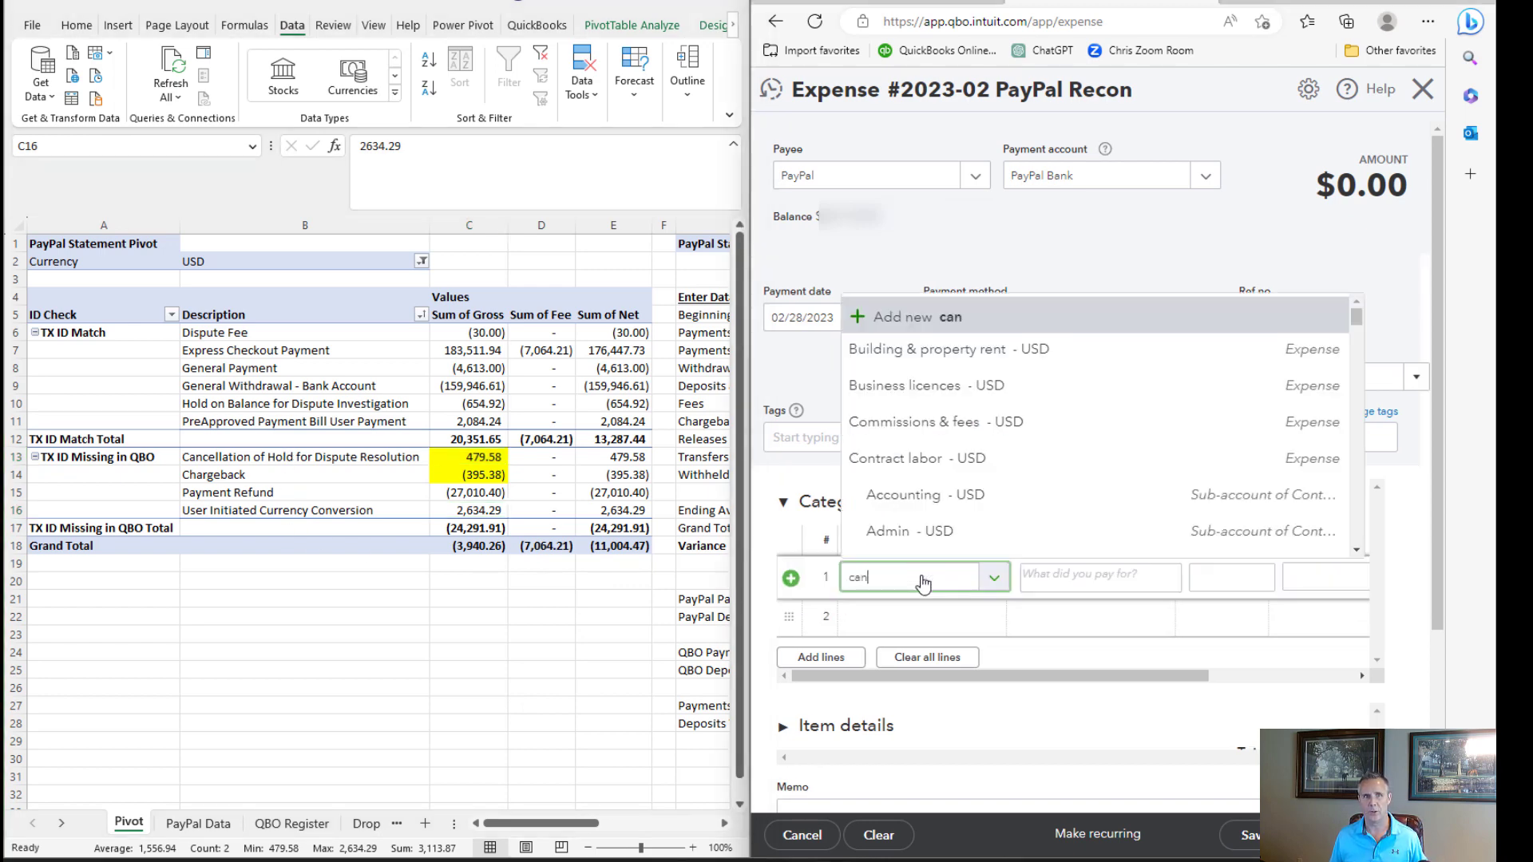
key("BackSpace")
key("BackSpace")
key("BackSpace")
key("BackSpace")
key("BackSpace")
key("BackSpace")
key("BackSpace")
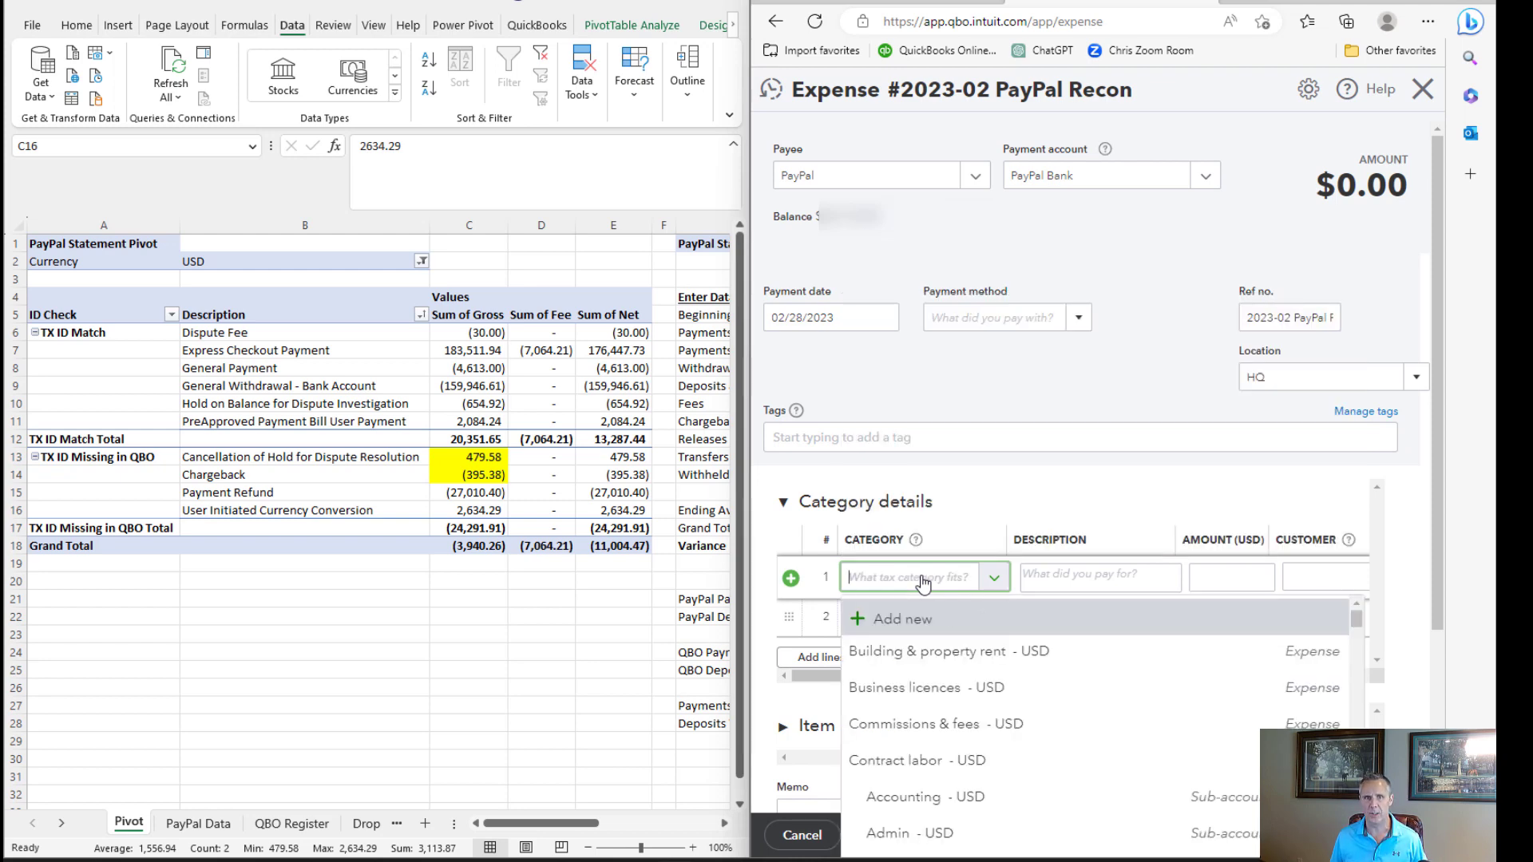
Step: Assign PayPal Chargebacks to expense line 1 and copy Cancellation of Hold for Dispute Resolution from the pivot as its description
type("paypal")
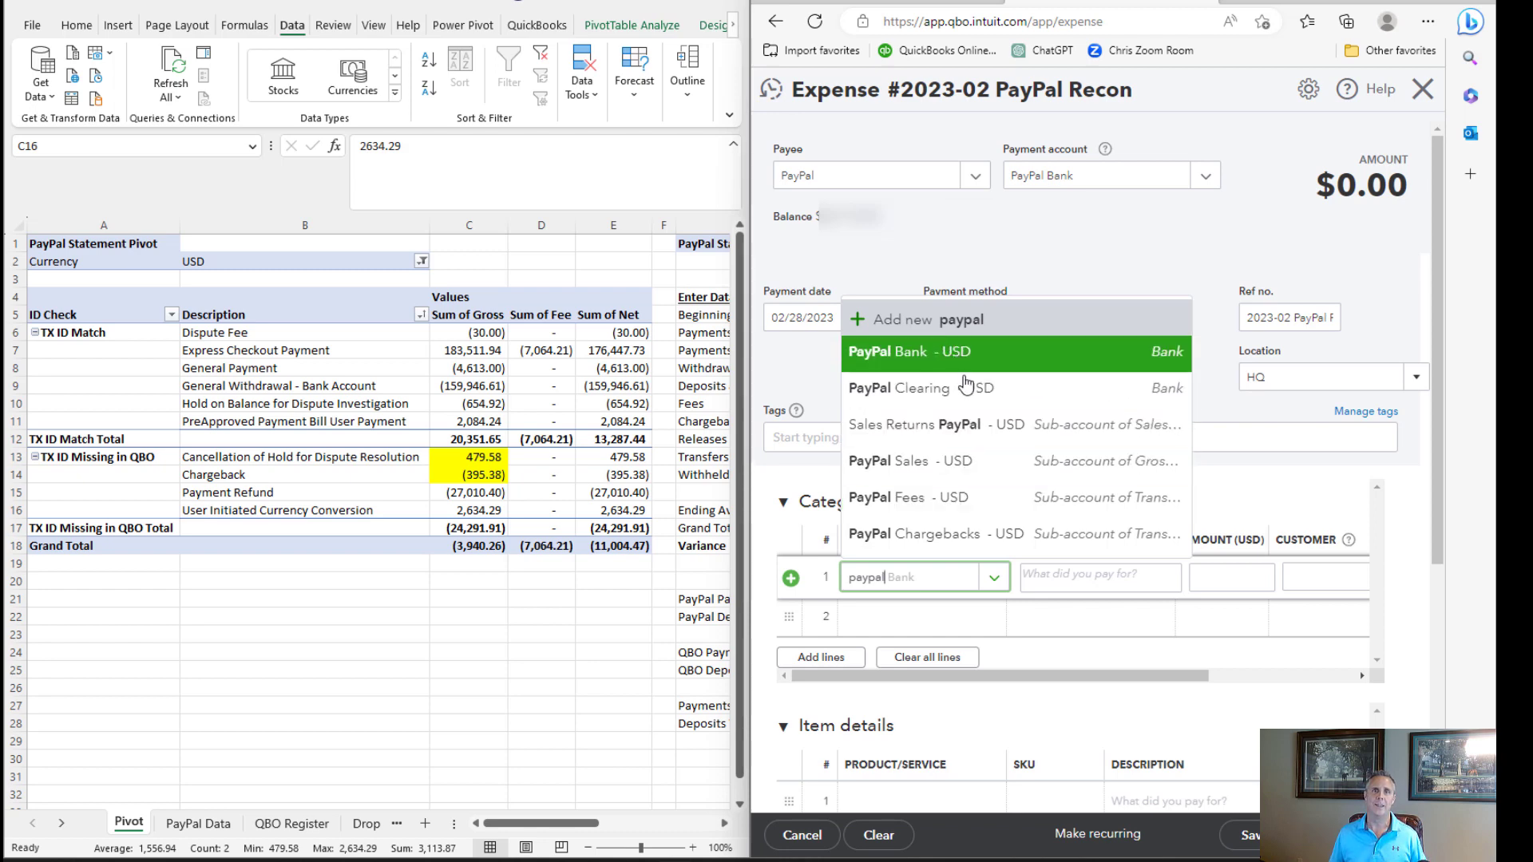
left_click(931, 537)
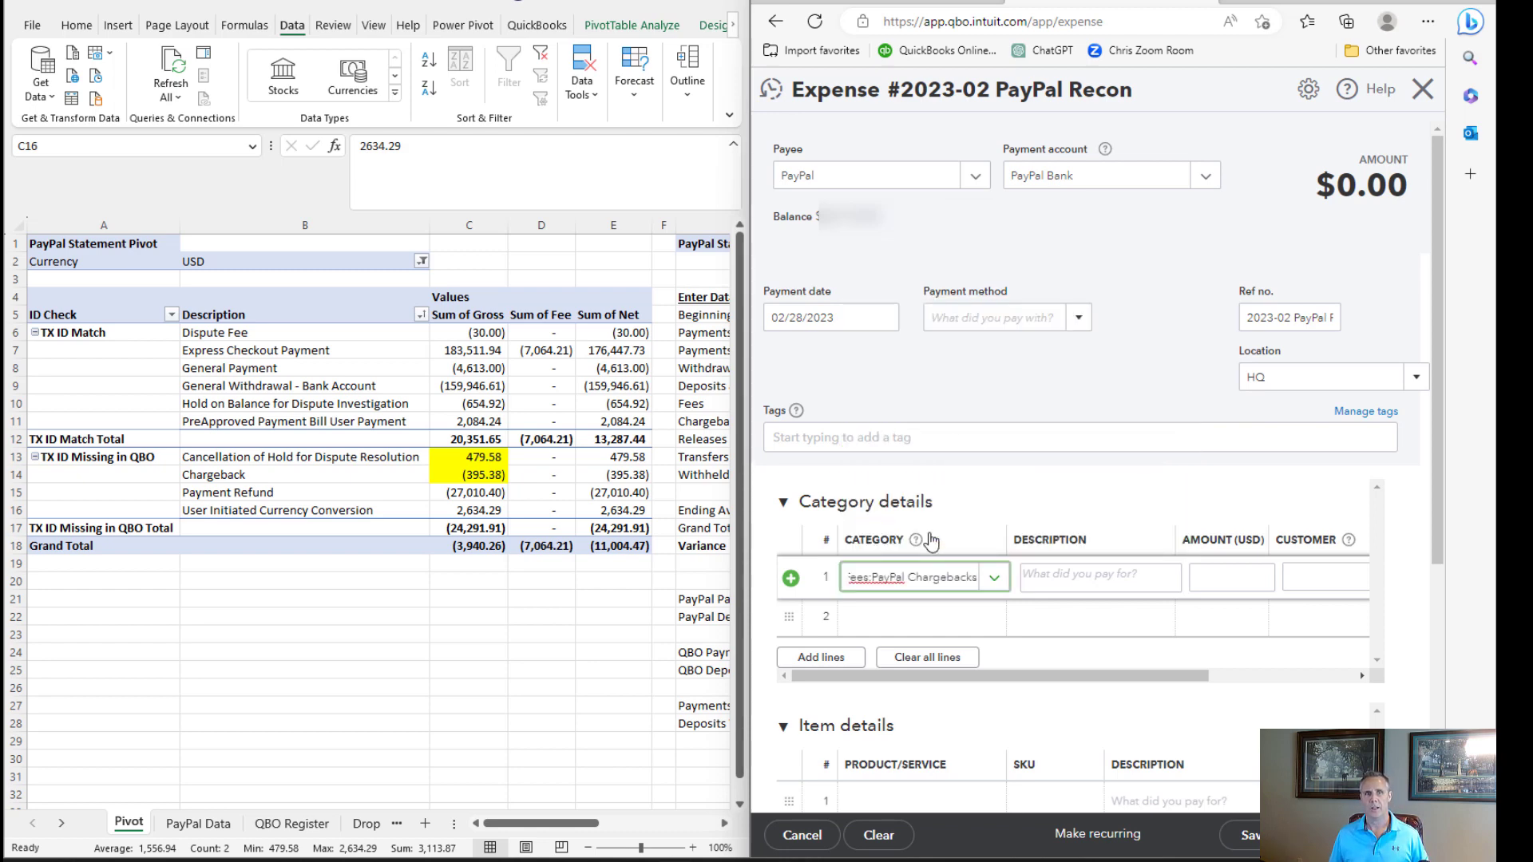
left_click(285, 459)
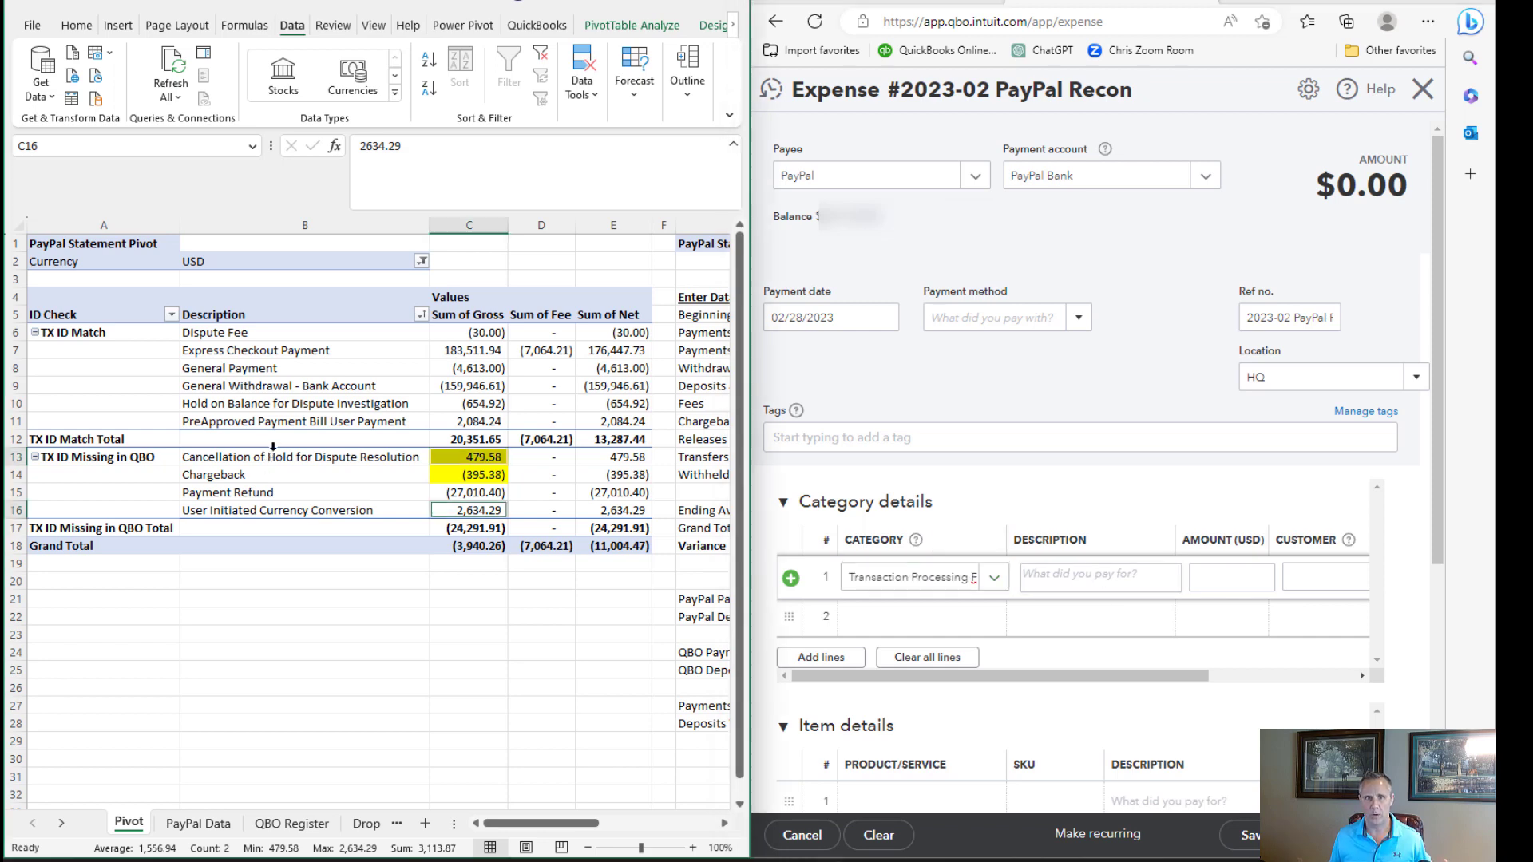
key("ctrl+c")
left_click(1149, 578)
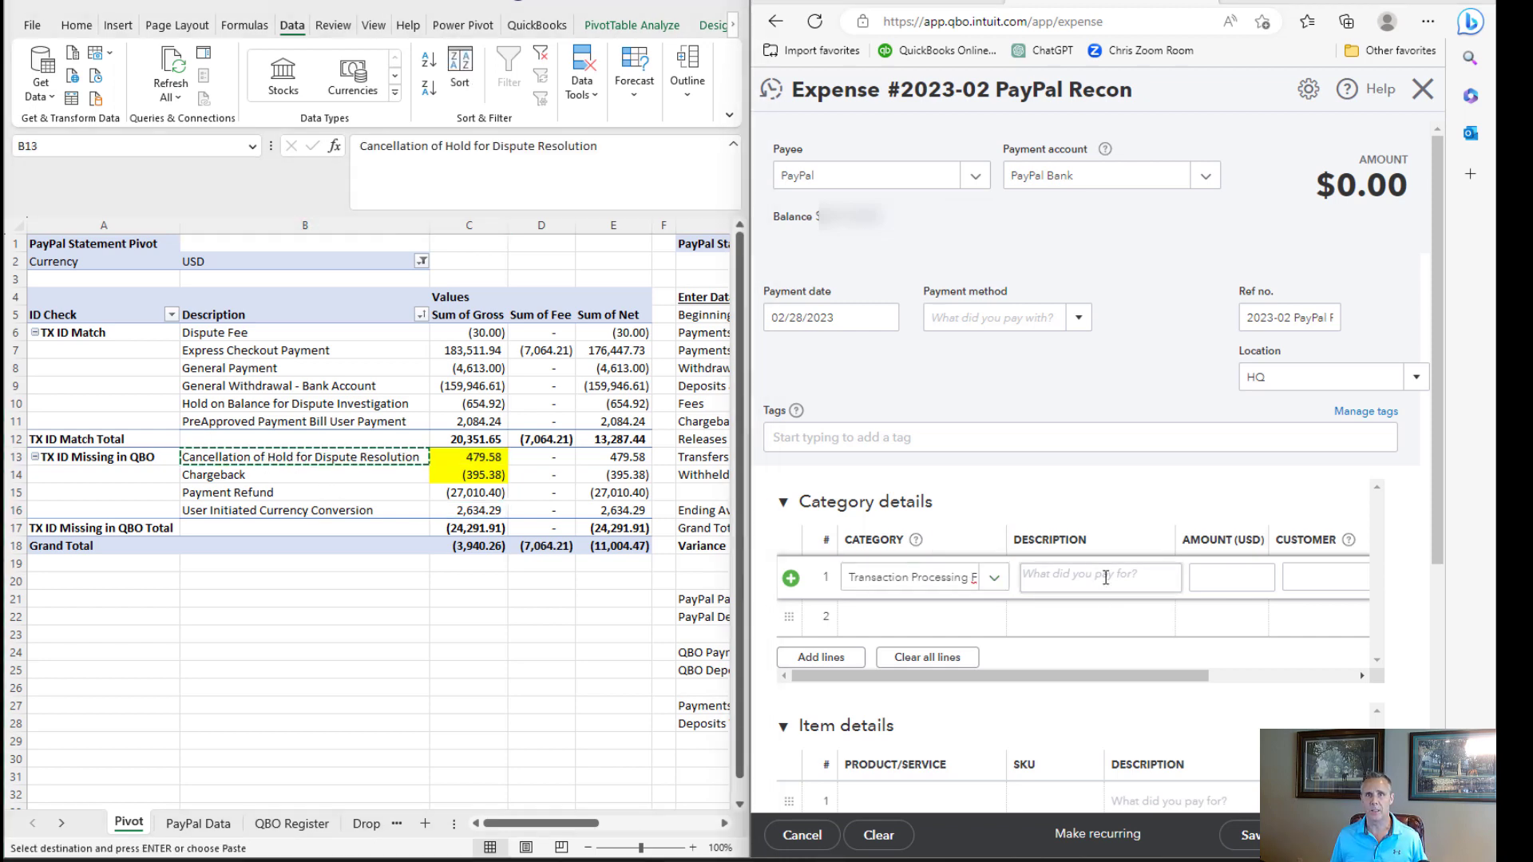
key("ctrl+v")
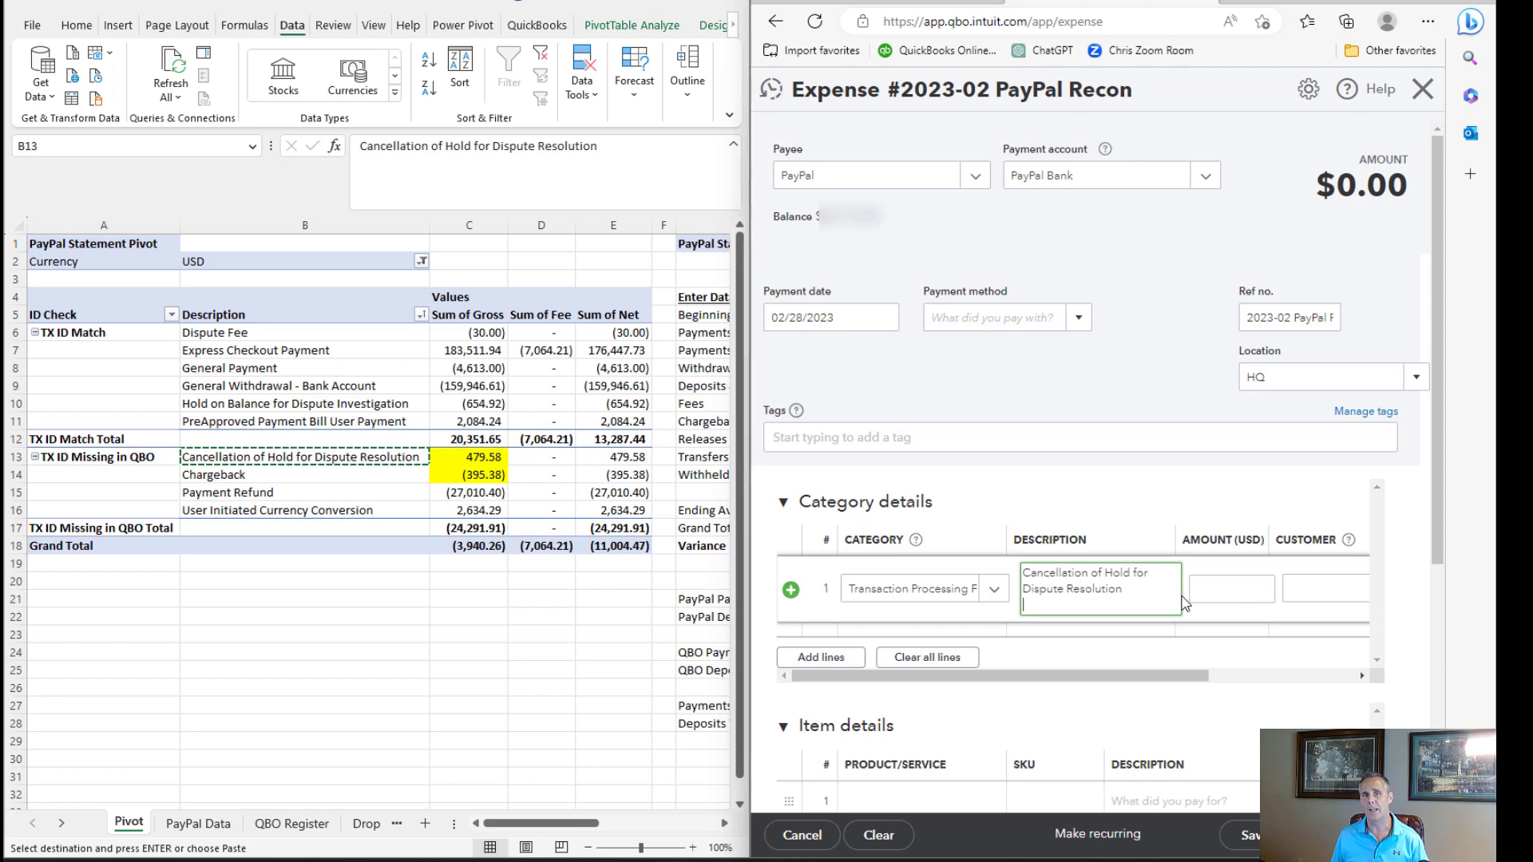
Step: Enter -479.58 as the amount of the Cancellation of Hold for Dispute Resolution line
left_click(1226, 590)
type("-479.5")
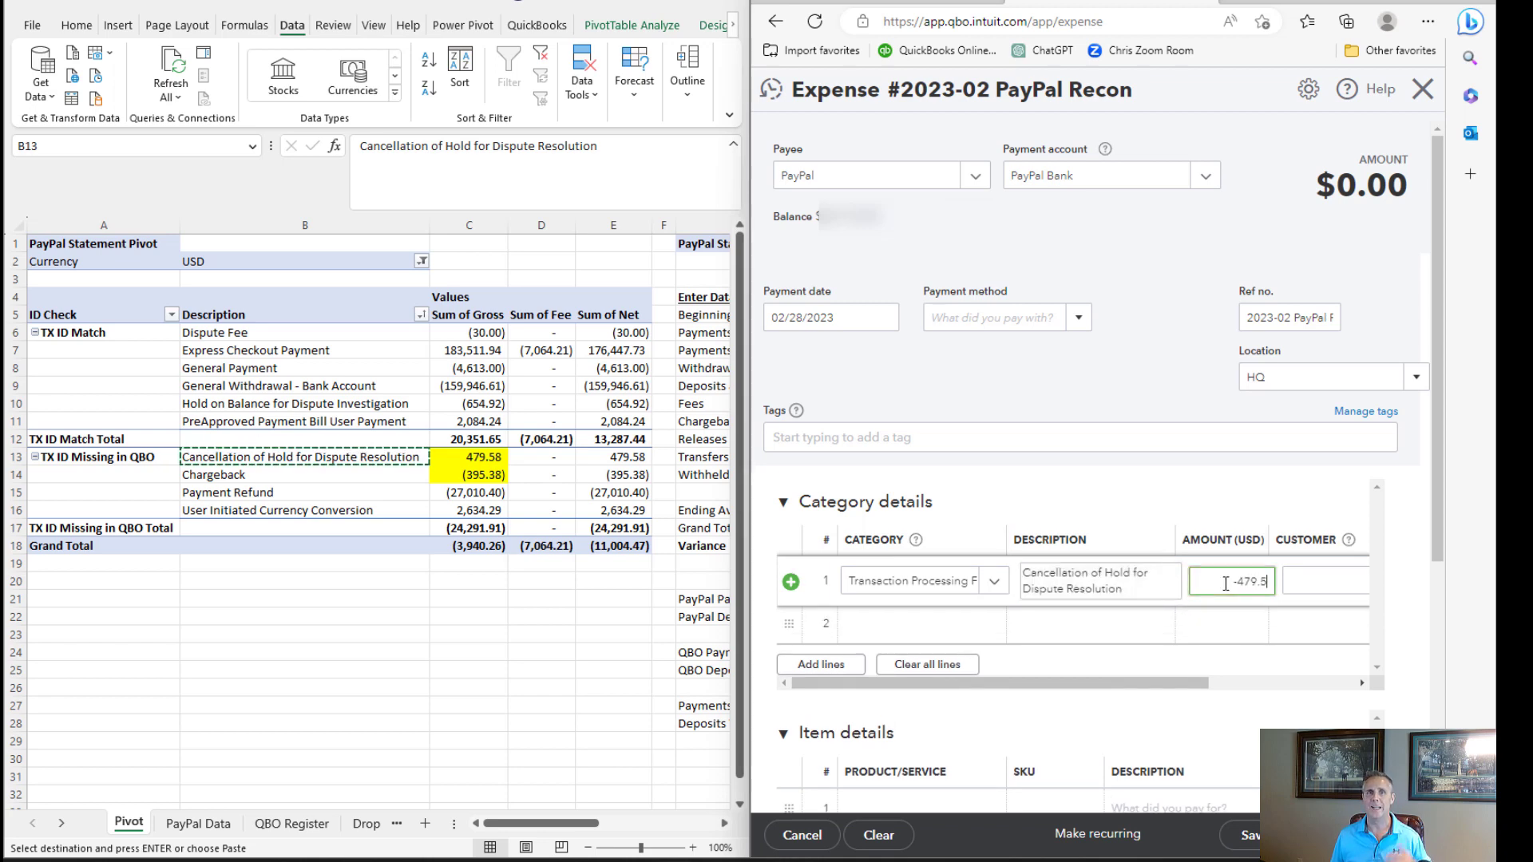
type("8")
key("Tab")
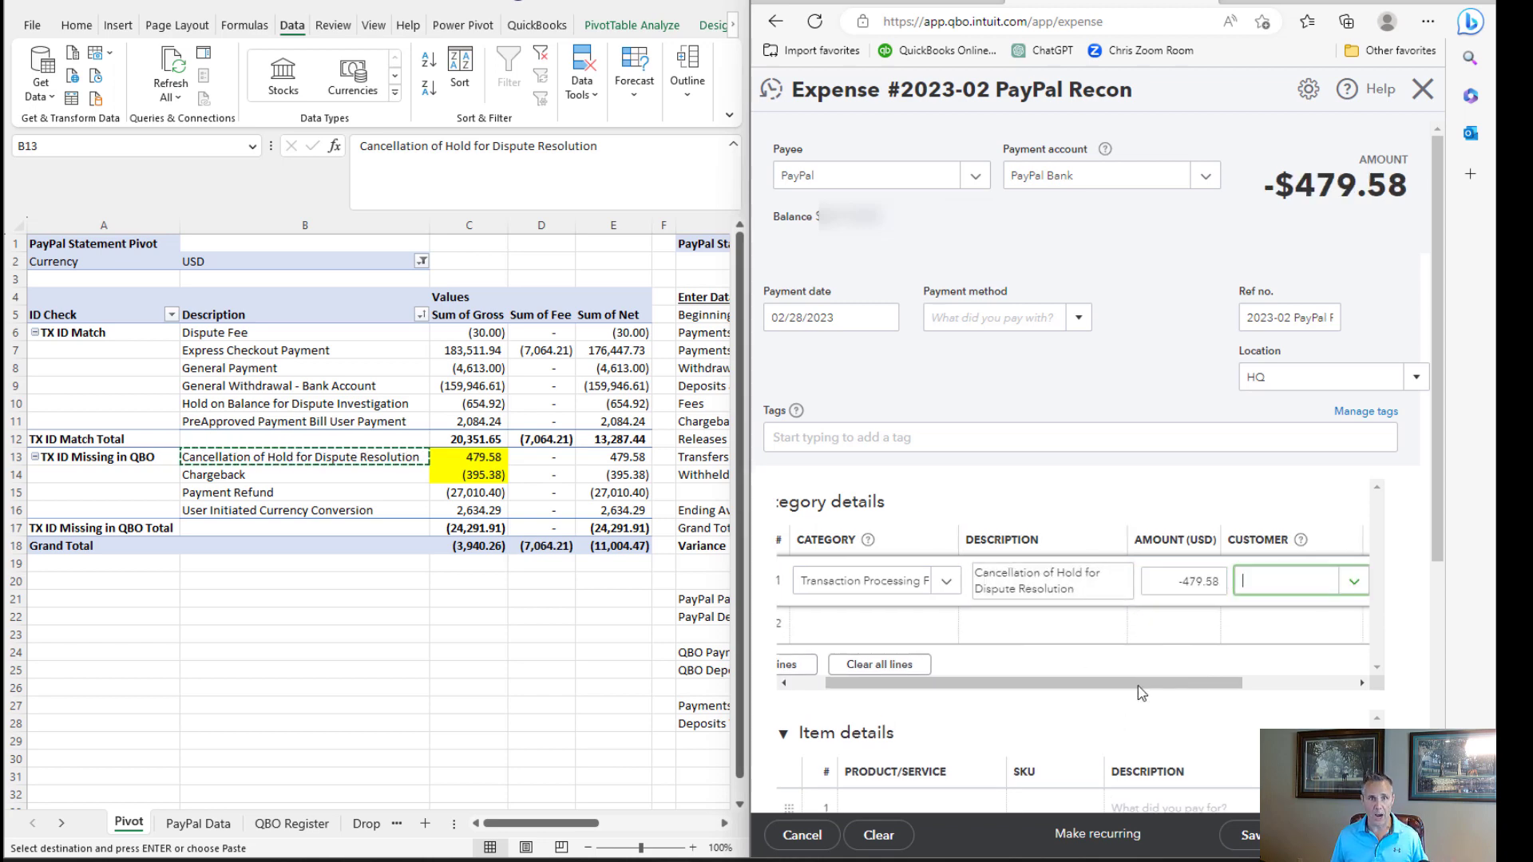
Step: Set the category of expense line 2 to PayPal Chargebacks
left_click_drag(1138, 687, 901, 687)
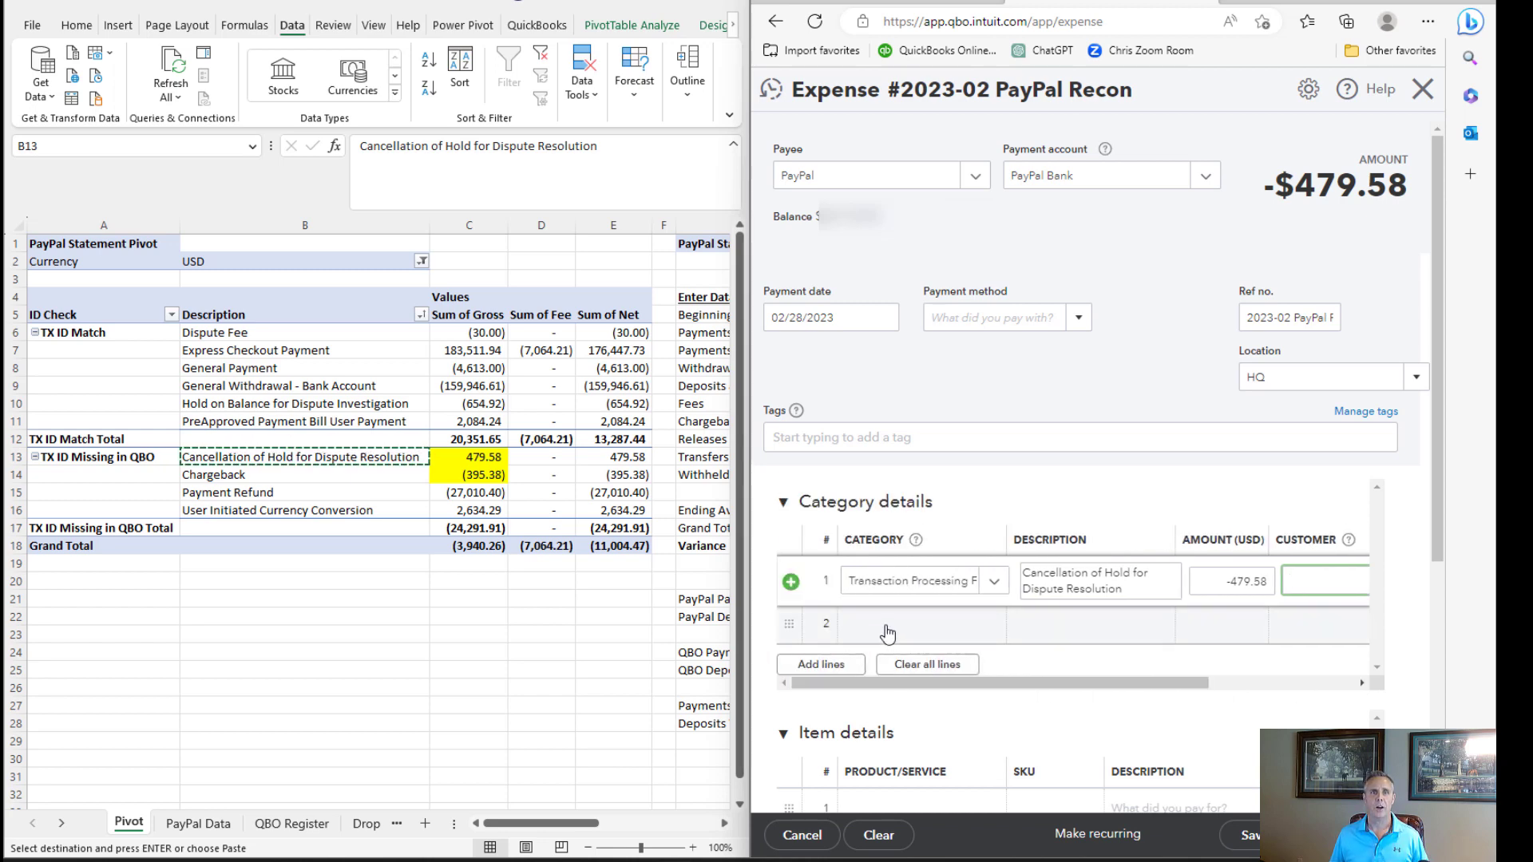
left_click(888, 633)
type("charge")
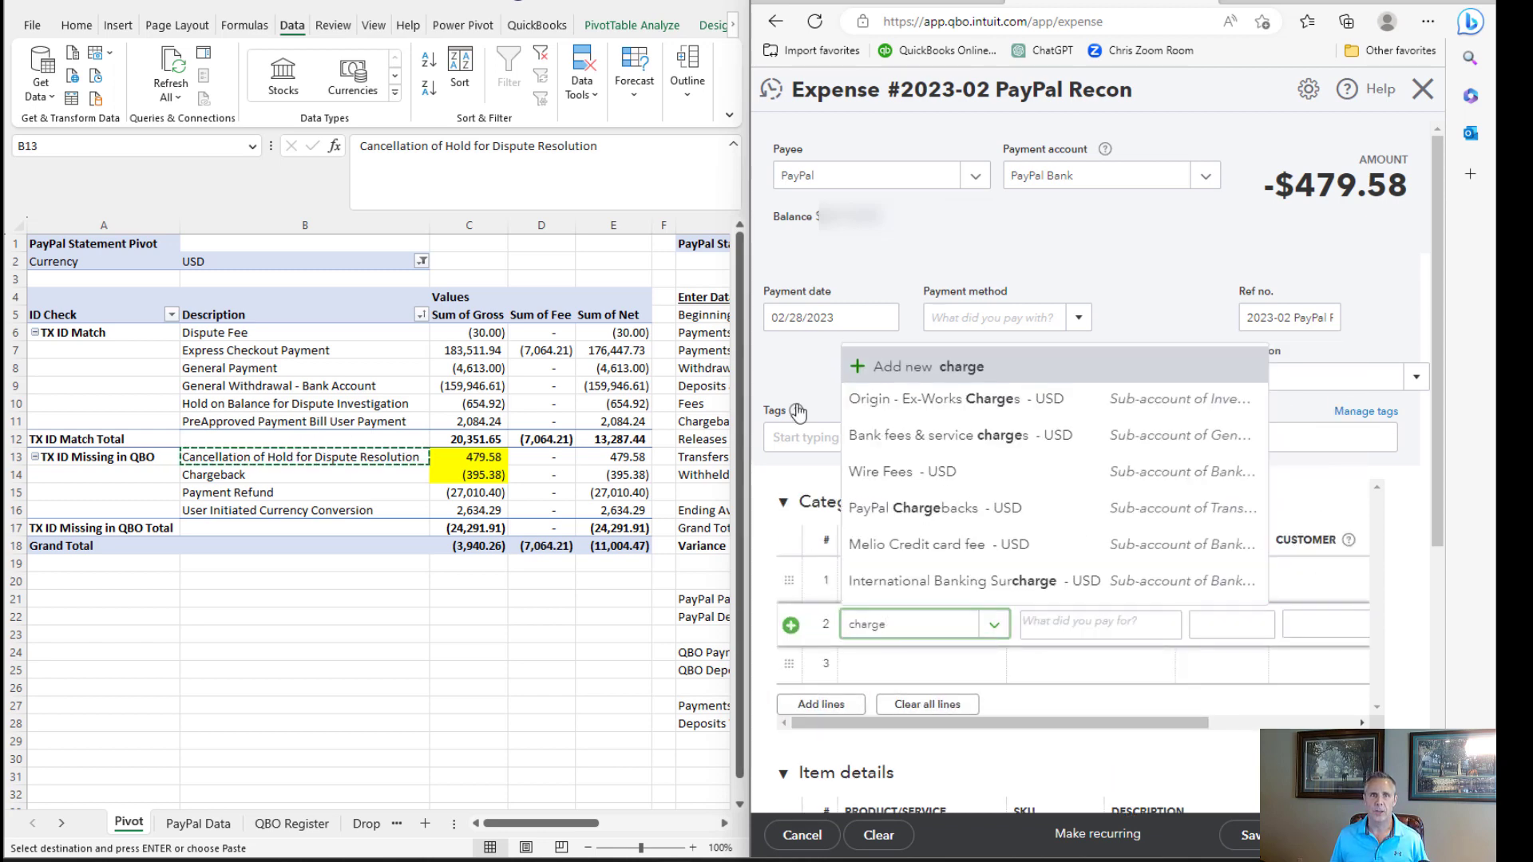
left_click(942, 509)
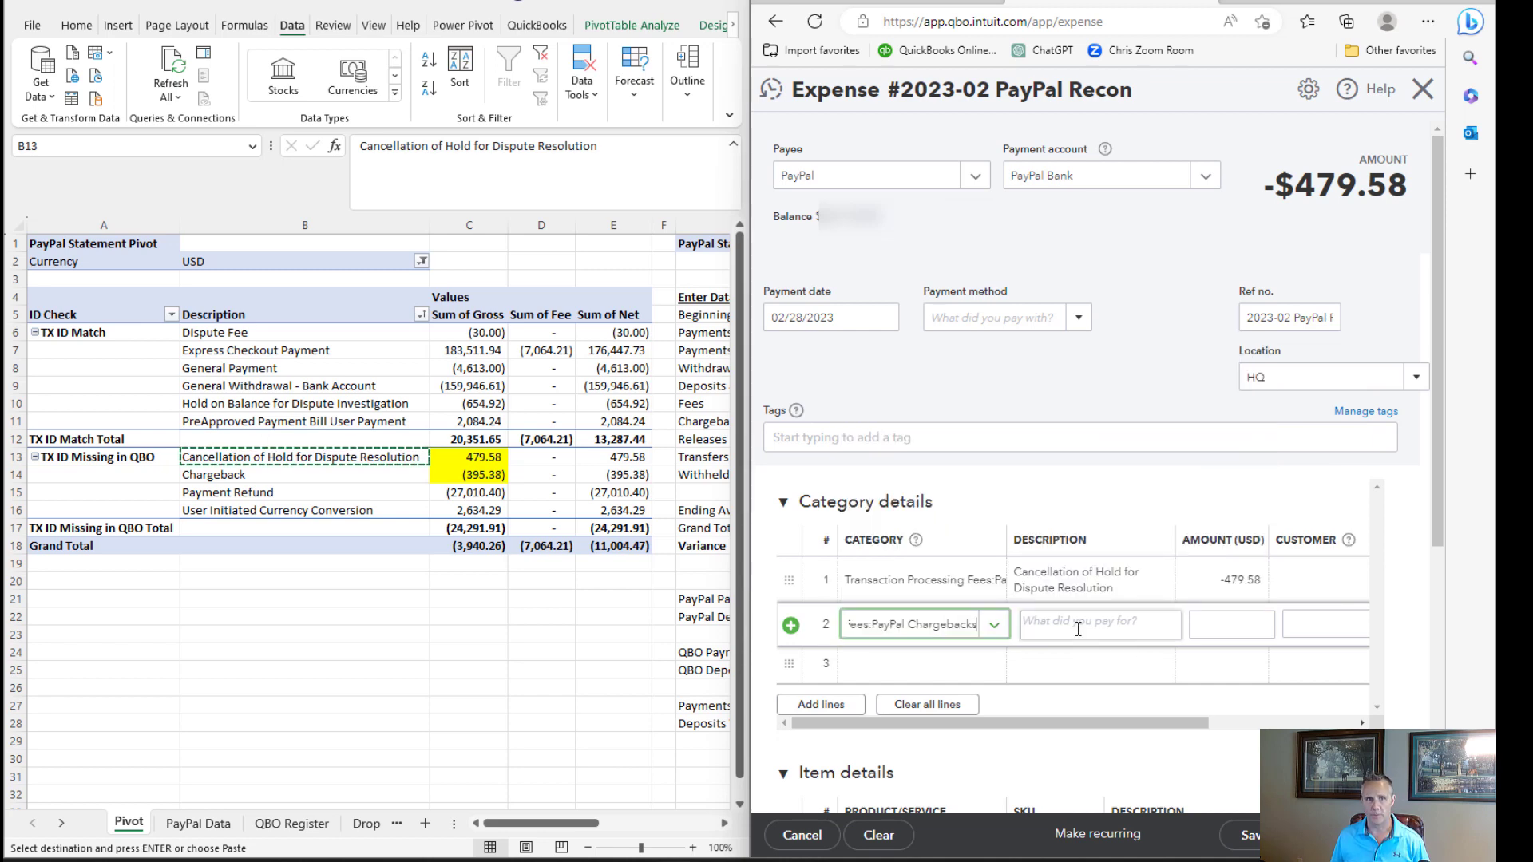
Step: Copy Chargeback from the pivot as the description of expense line 2 and enter 395.38 as its amount
key("Tab")
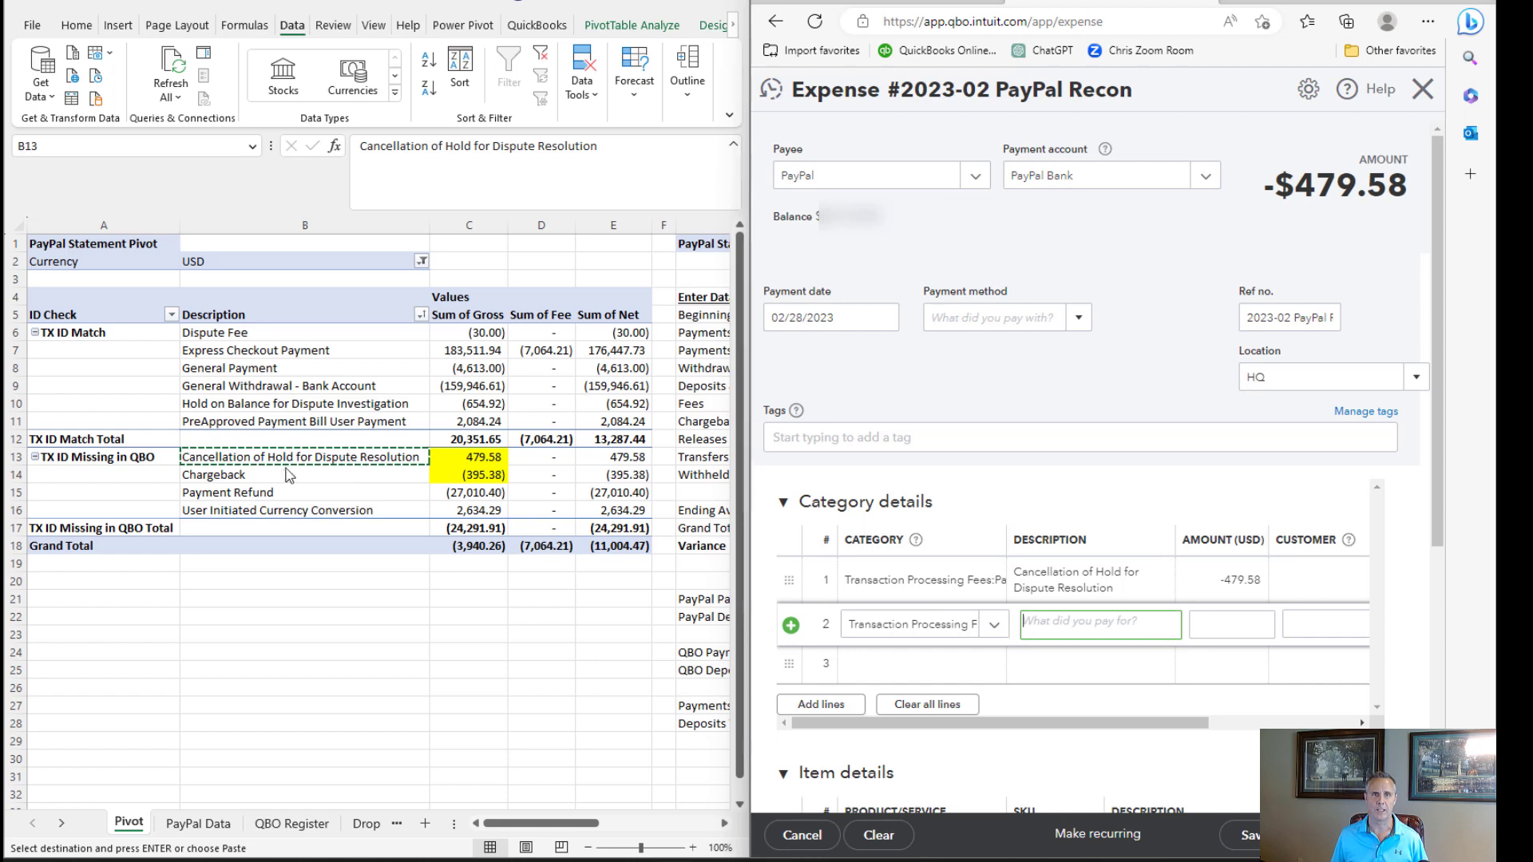
left_click(251, 479)
left_click(251, 479)
key("ctrl+c")
left_click(1086, 627)
key("ctrl+v")
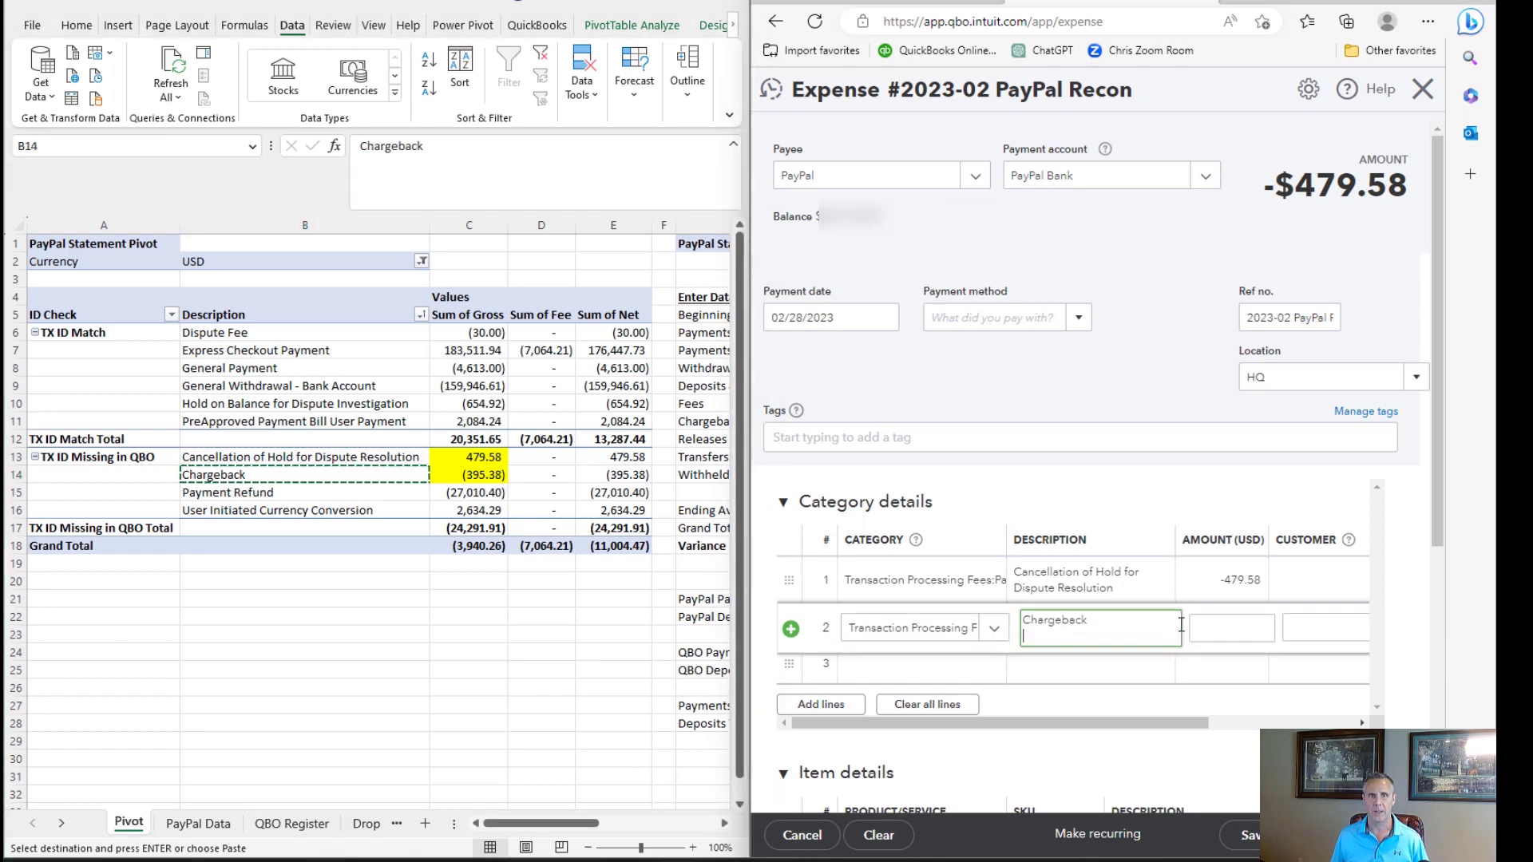
left_click(1243, 624)
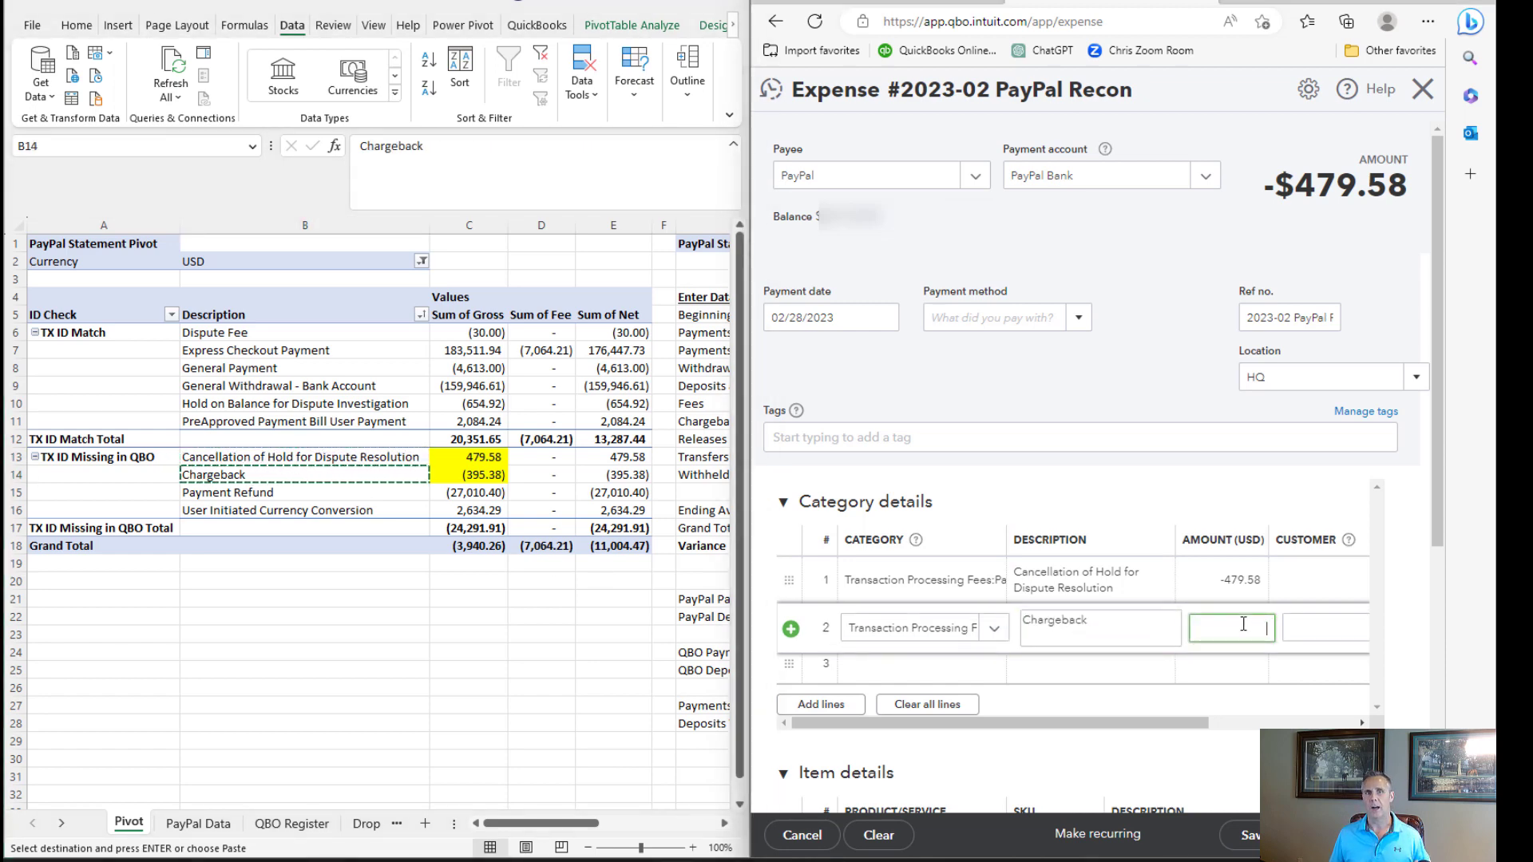
type("395.38")
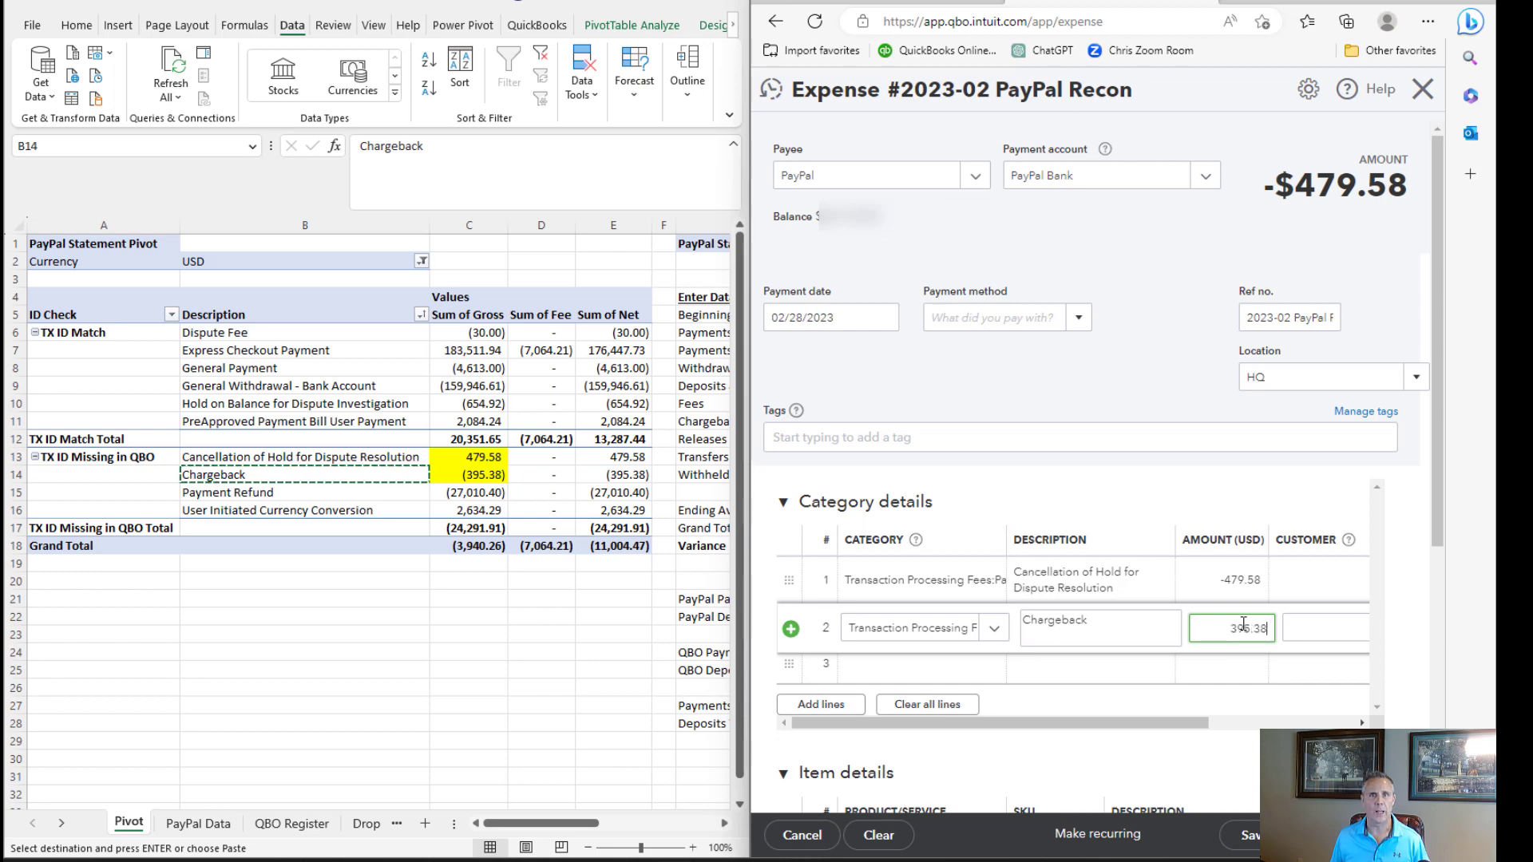
Step: Fill in expense line 3 with the category Sales Returns PayPal, the description Payment Refund and the amount 27,010.40
left_click(889, 678)
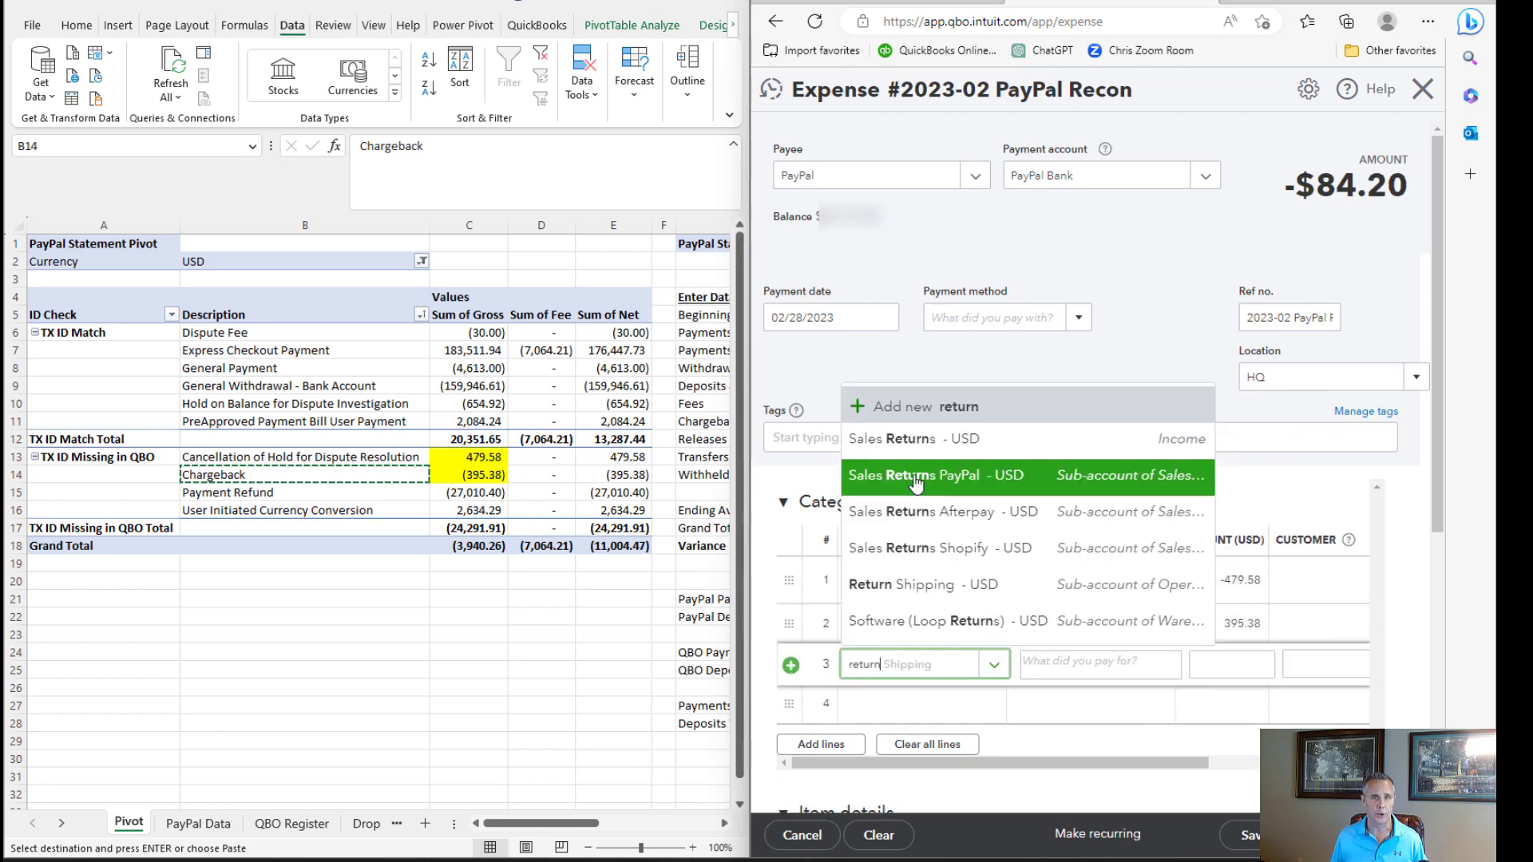
left_click(915, 483)
left_click(1088, 665)
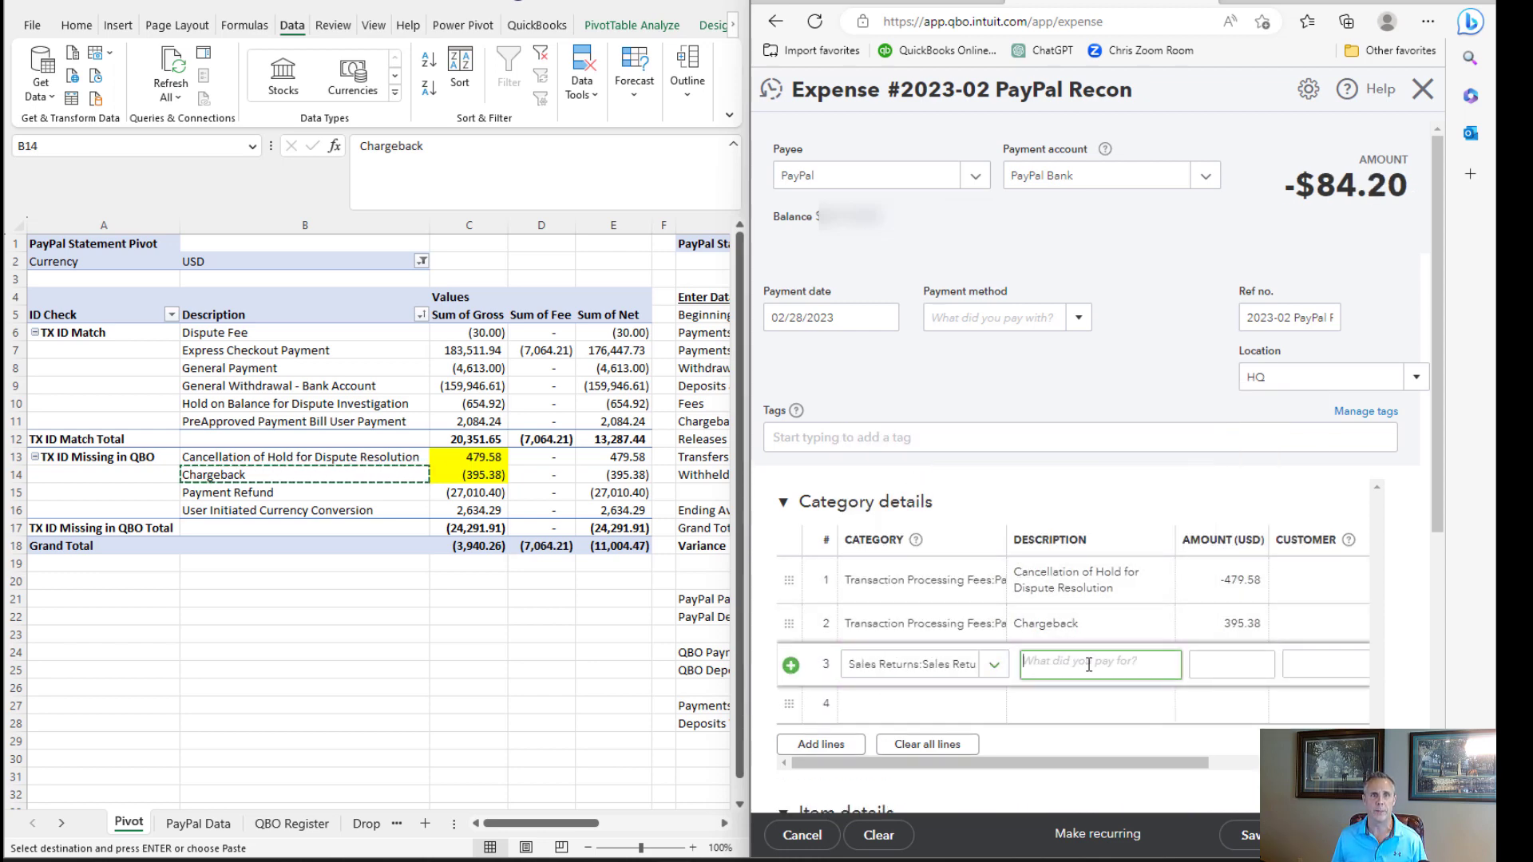
type("Payment Refund")
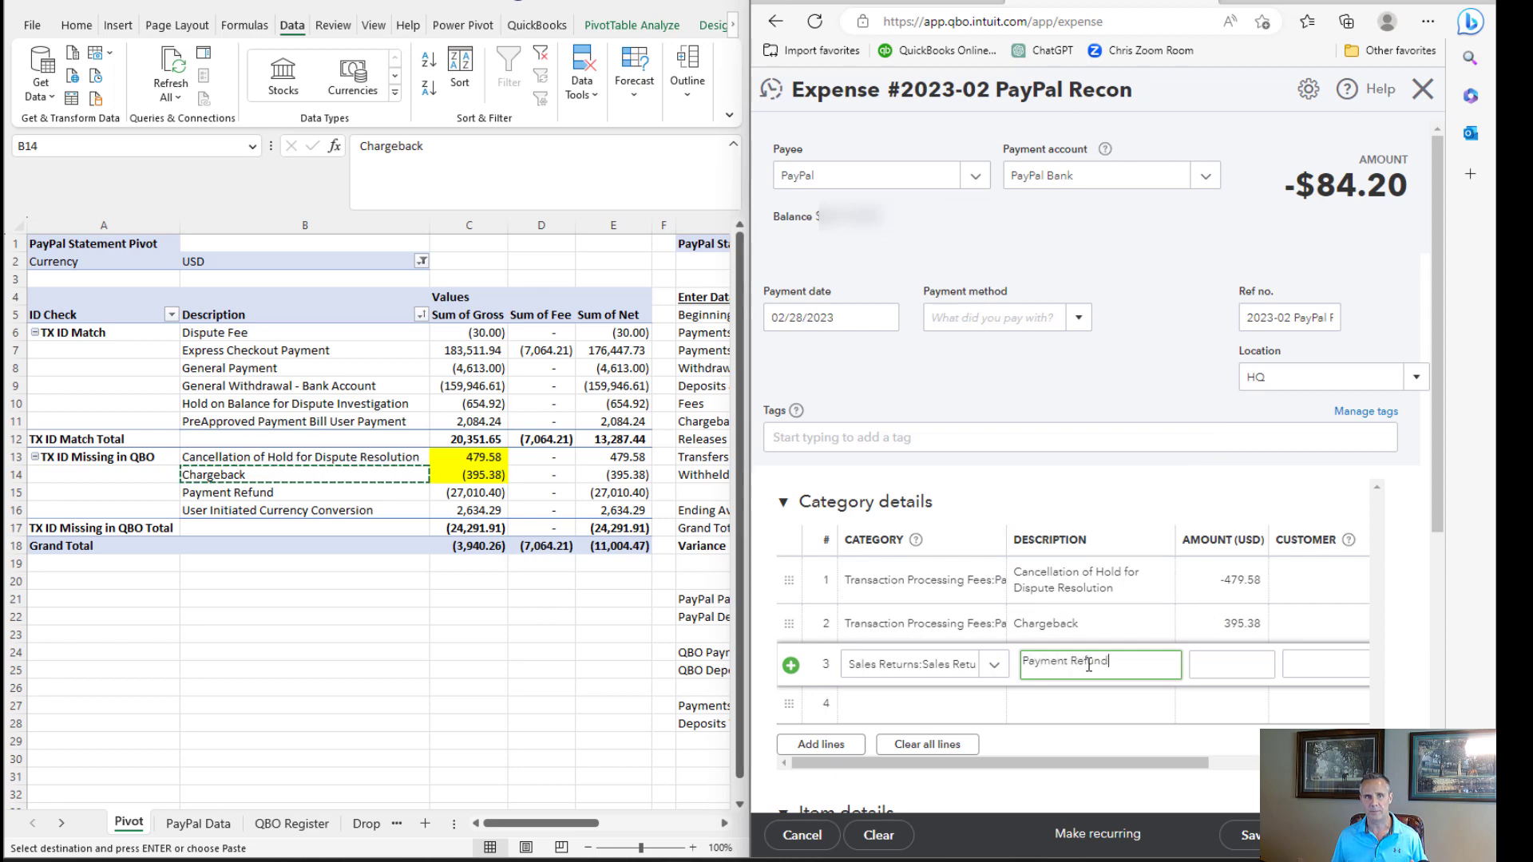
key("Tab")
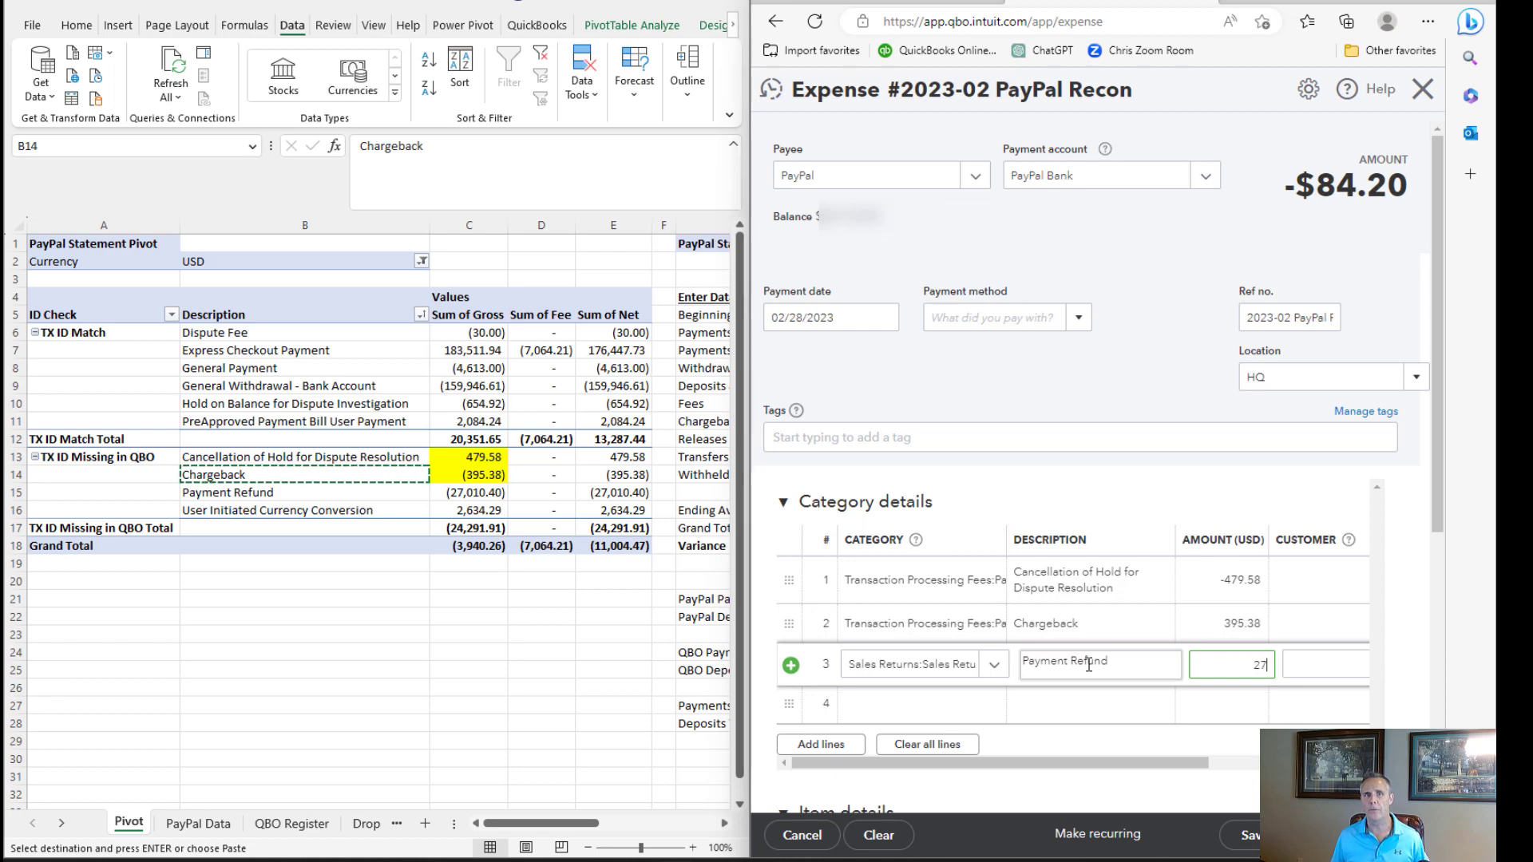
type("27,010.40")
key("Tab")
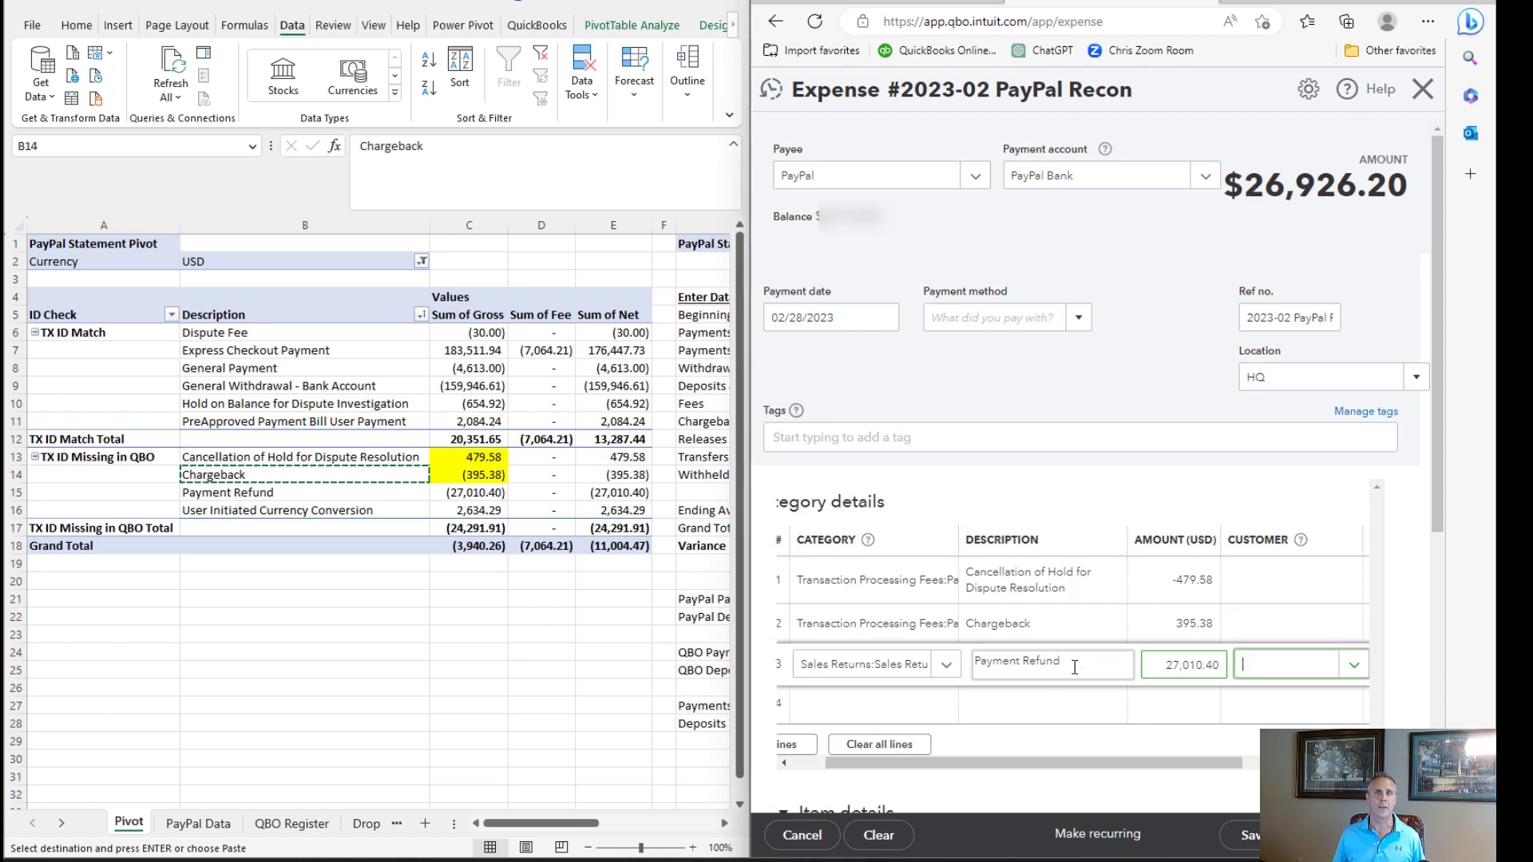
Step: Assign Exchange Gain or Loss to expense line 4 and copy User Initiated Currency Conversion from the pivot as its description
left_click(876, 706)
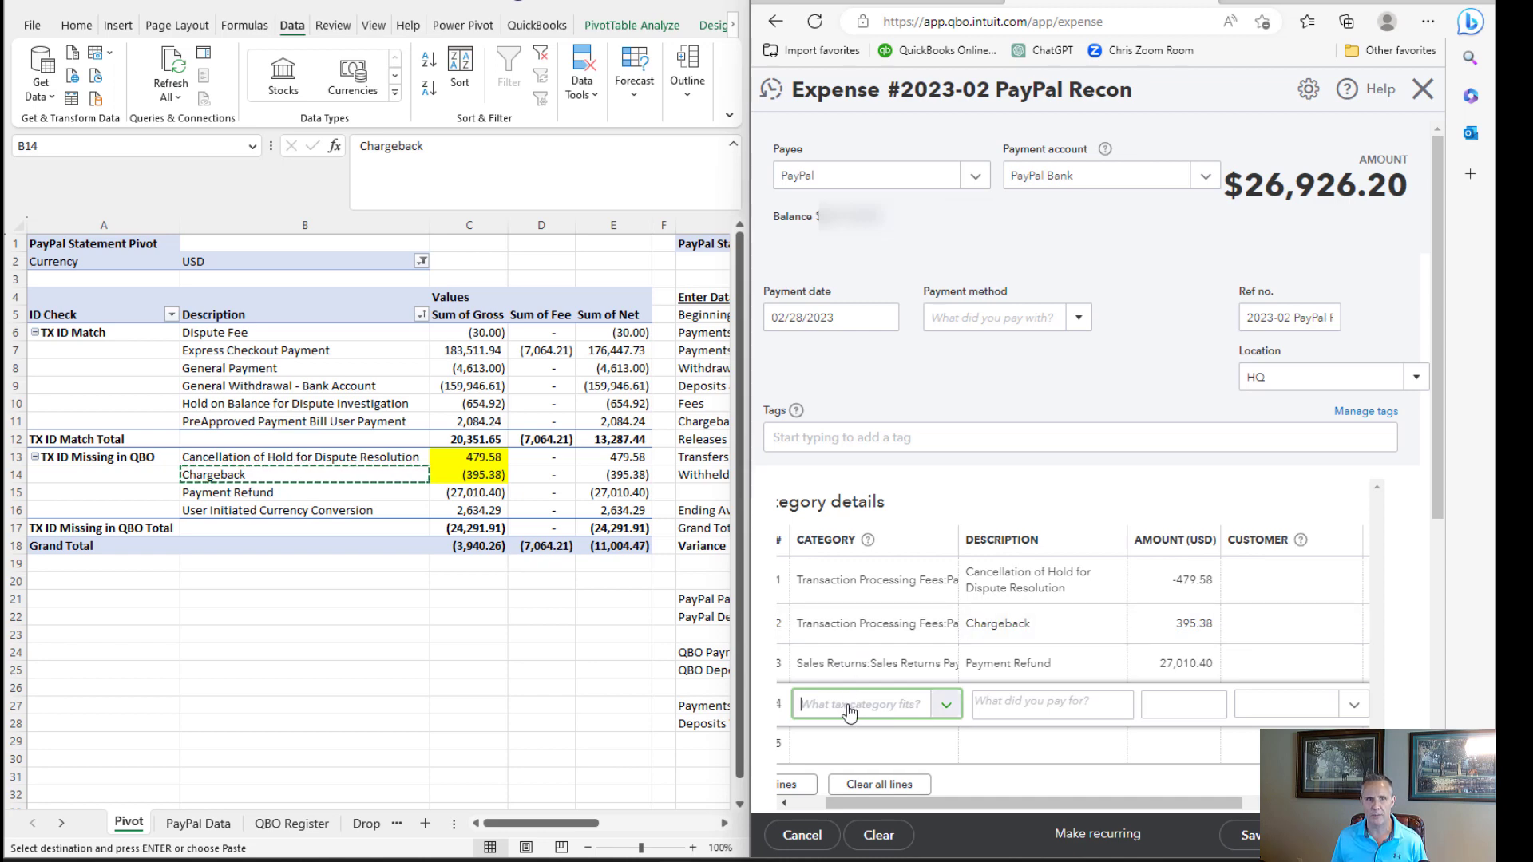
type("ge Gai")
type("n")
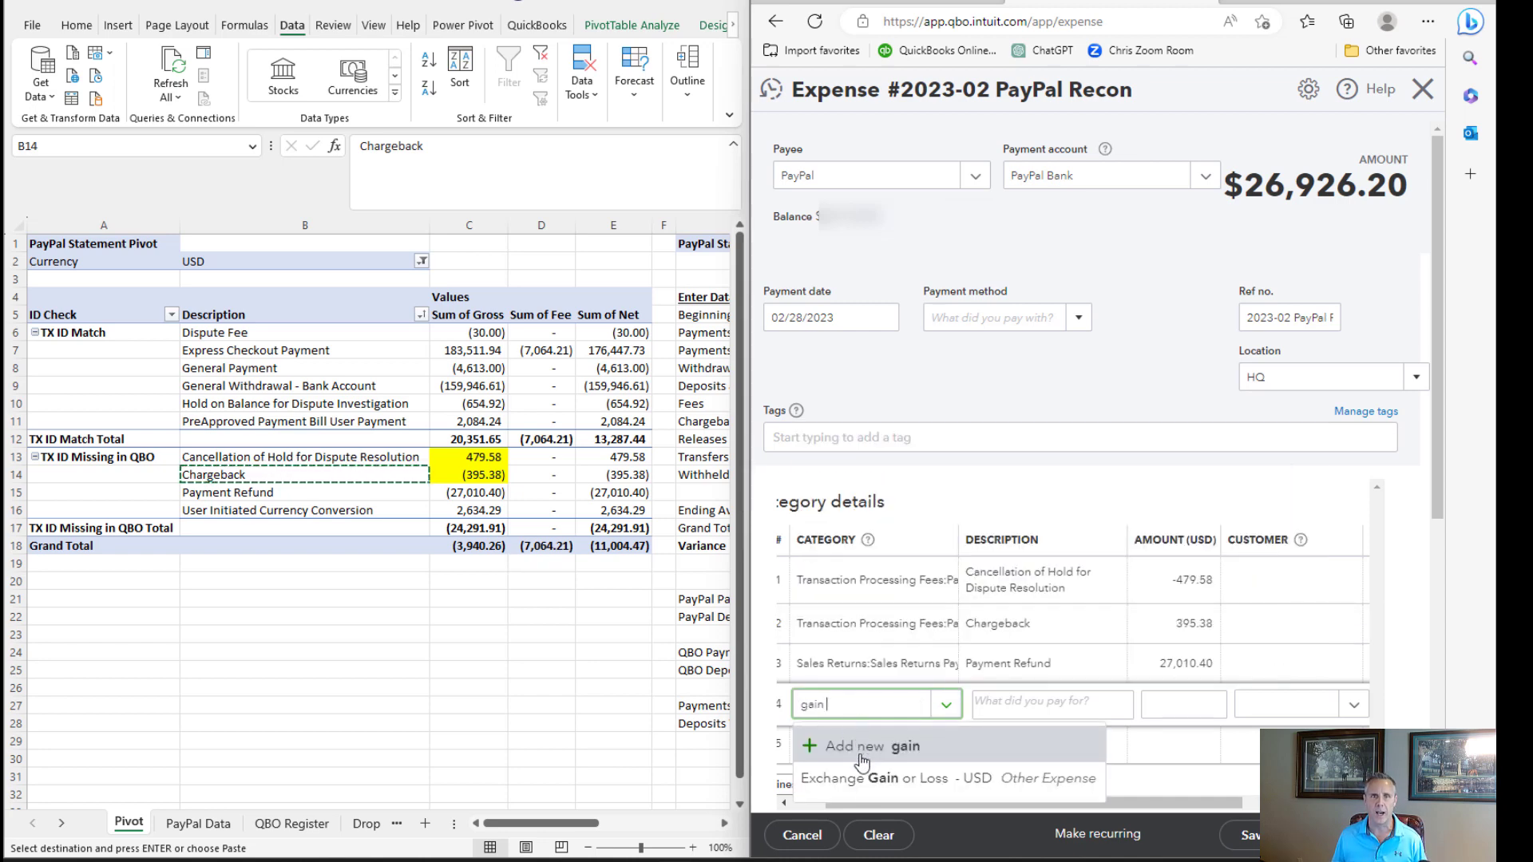
left_click(867, 787)
left_click(248, 510)
key("ctrl+c")
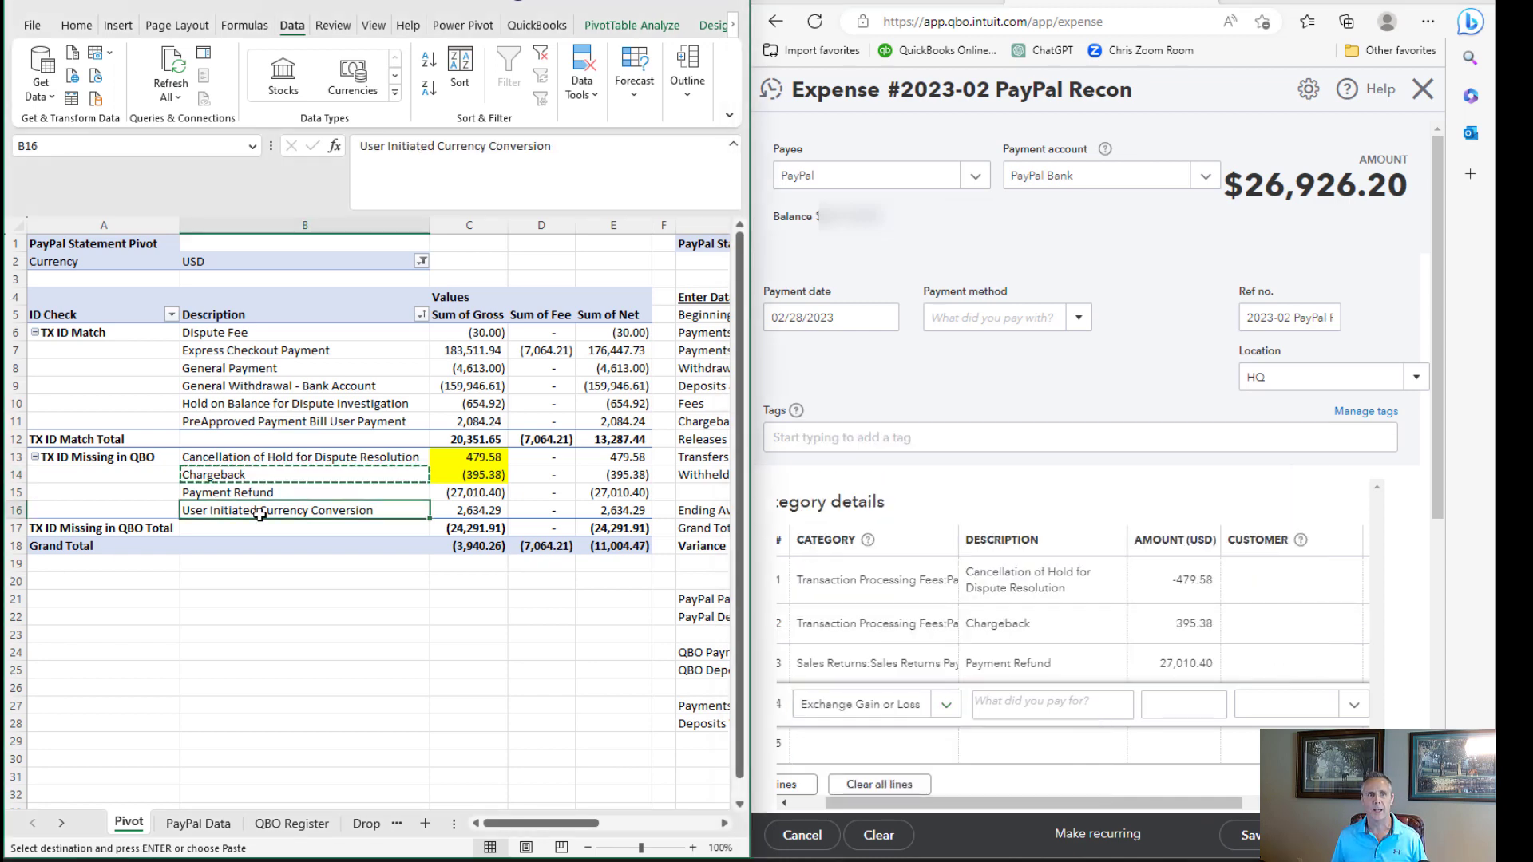
left_click(1042, 710)
key("ctrl+v")
key("Tab")
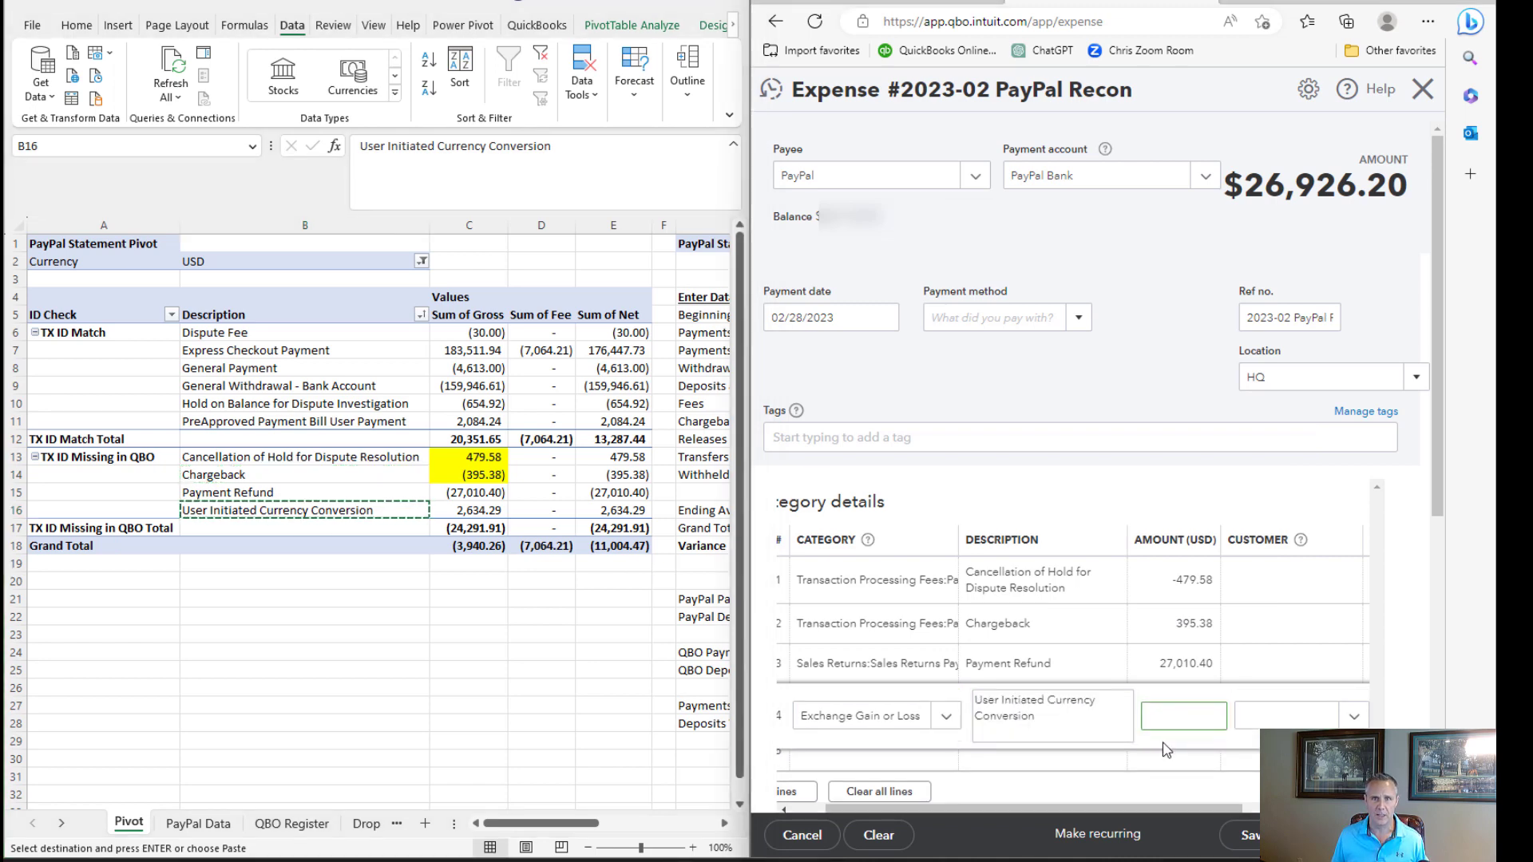
Step: Enter -2,634.29 as the amount of the User Initiated Currency Conversion line and check the expense total against the pivot
type("-")
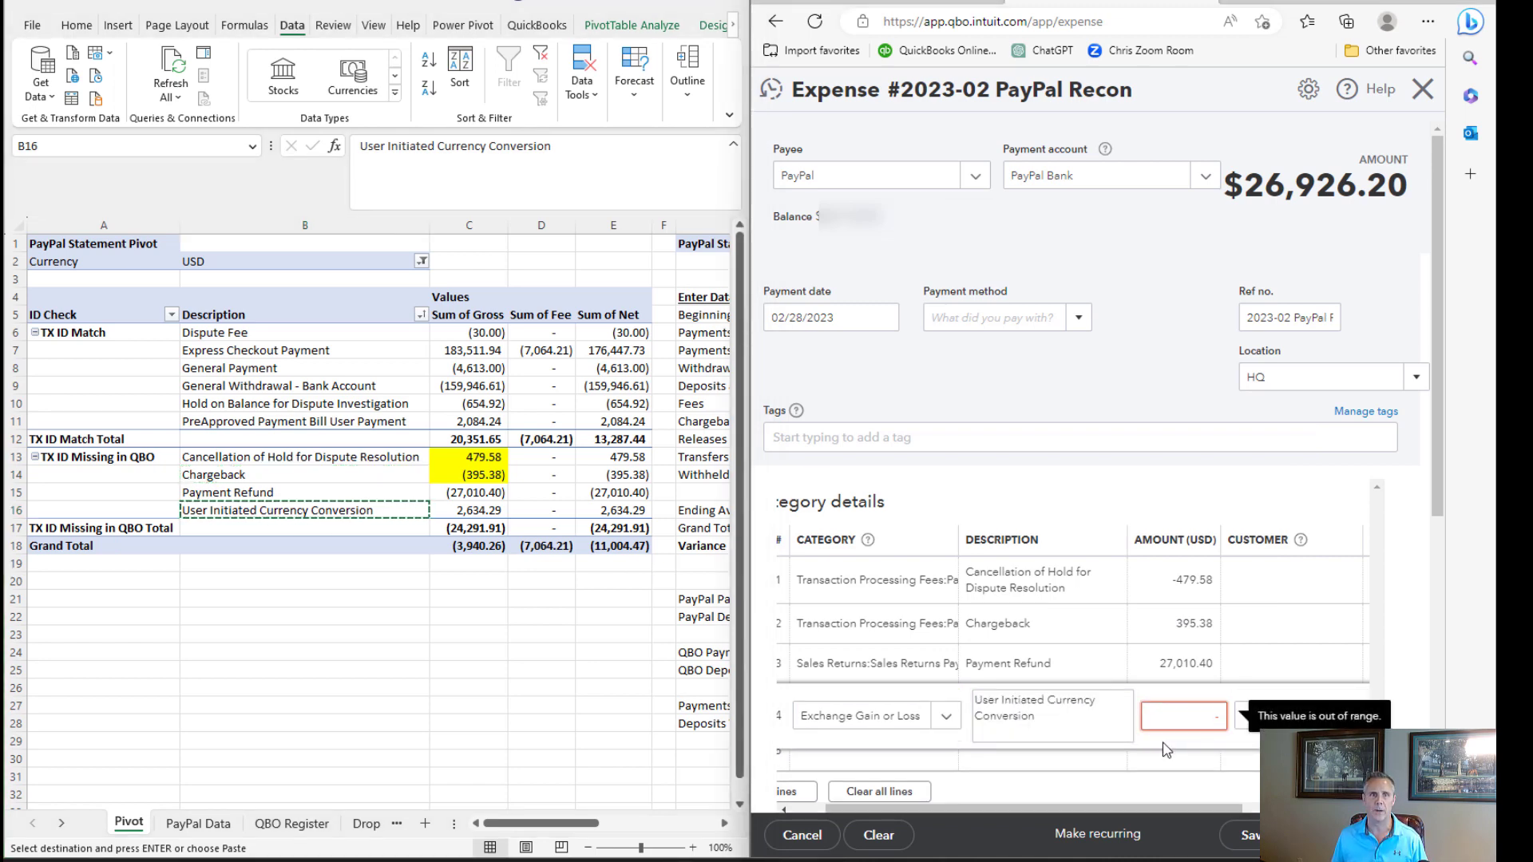
type("2,634.29")
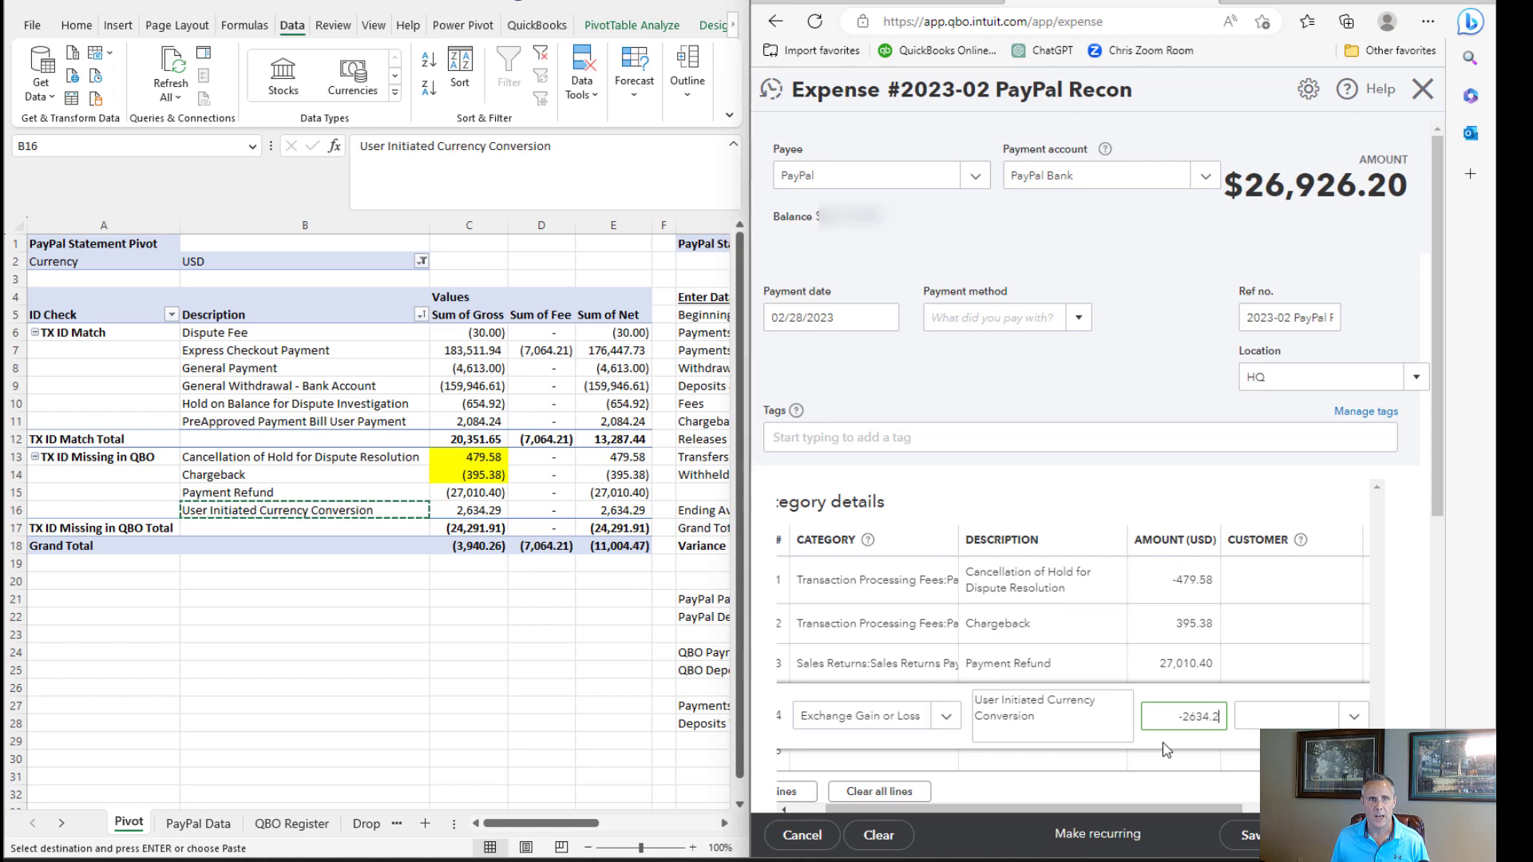
key("Tab")
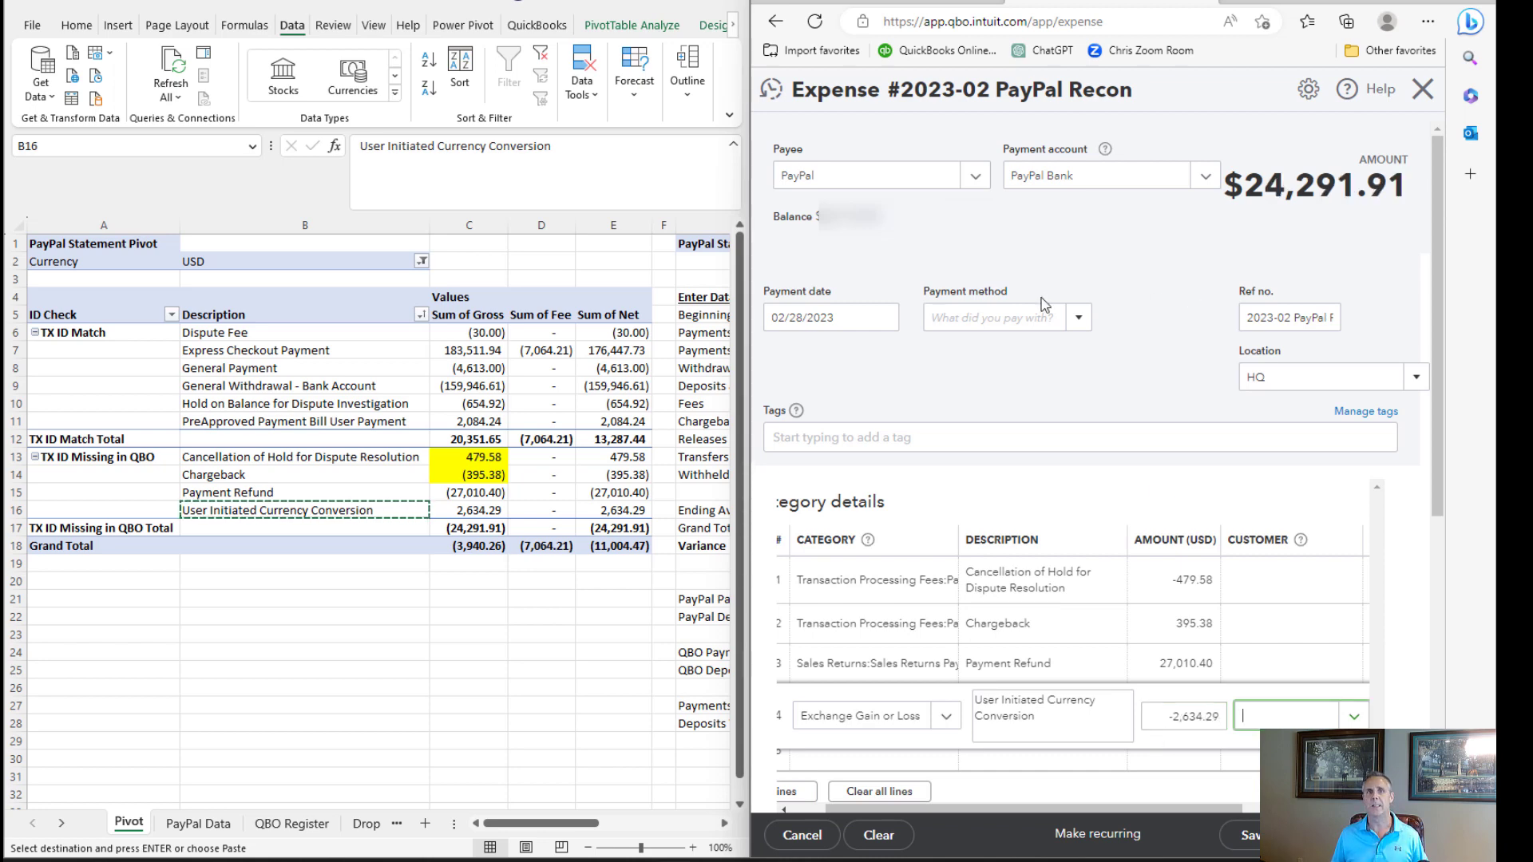
left_click_drag(1244, 186, 1407, 196)
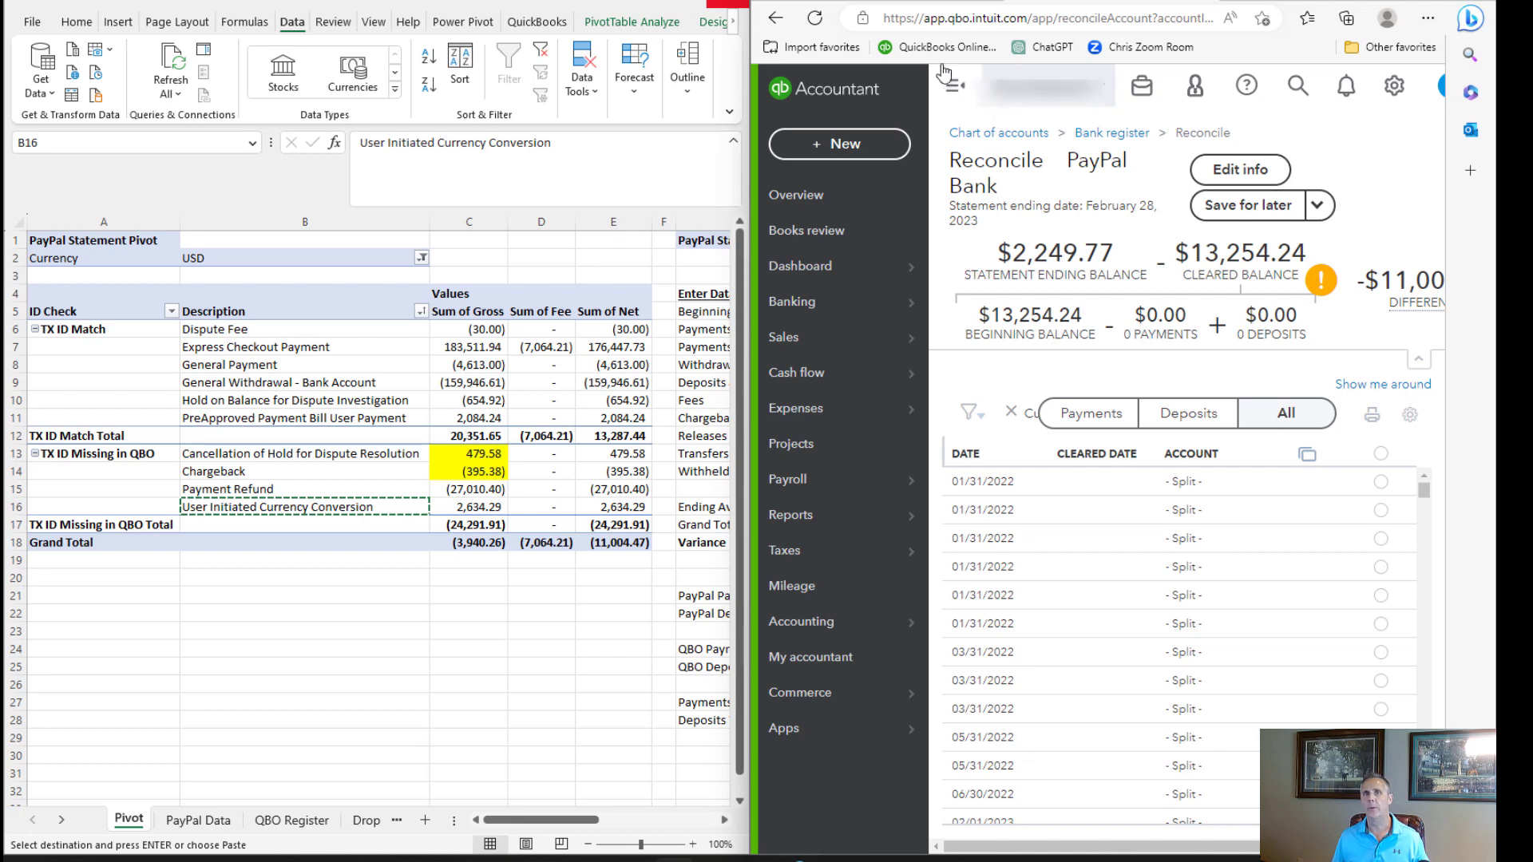
Step: Reload the PayPal Bank reconciliation, mark all listed transactions as cleared, and enlarge the browser window
left_click(815, 18)
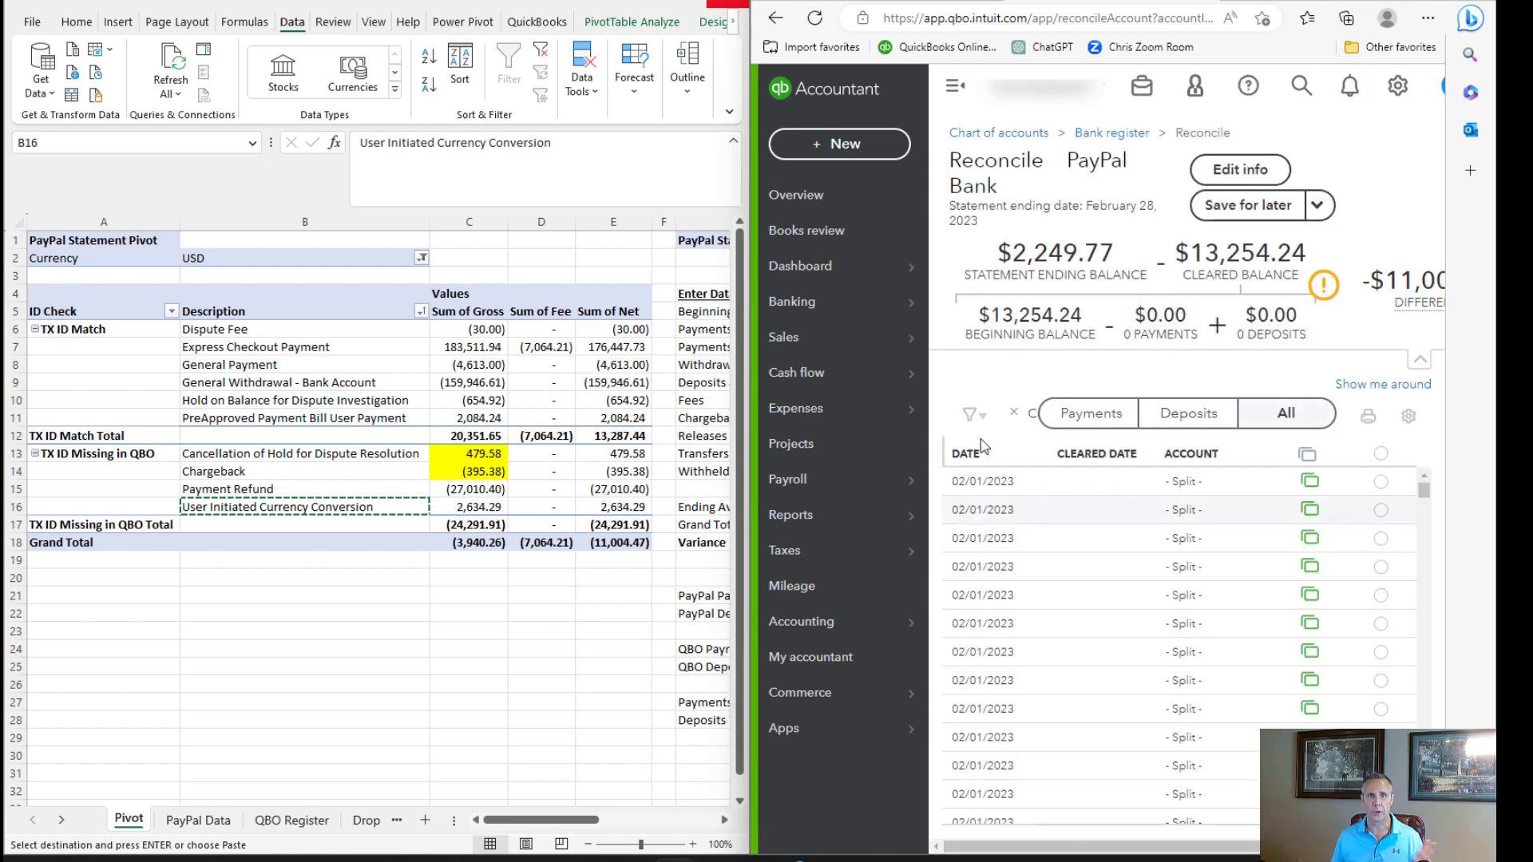
left_click_drag(1248, 846, 1284, 846)
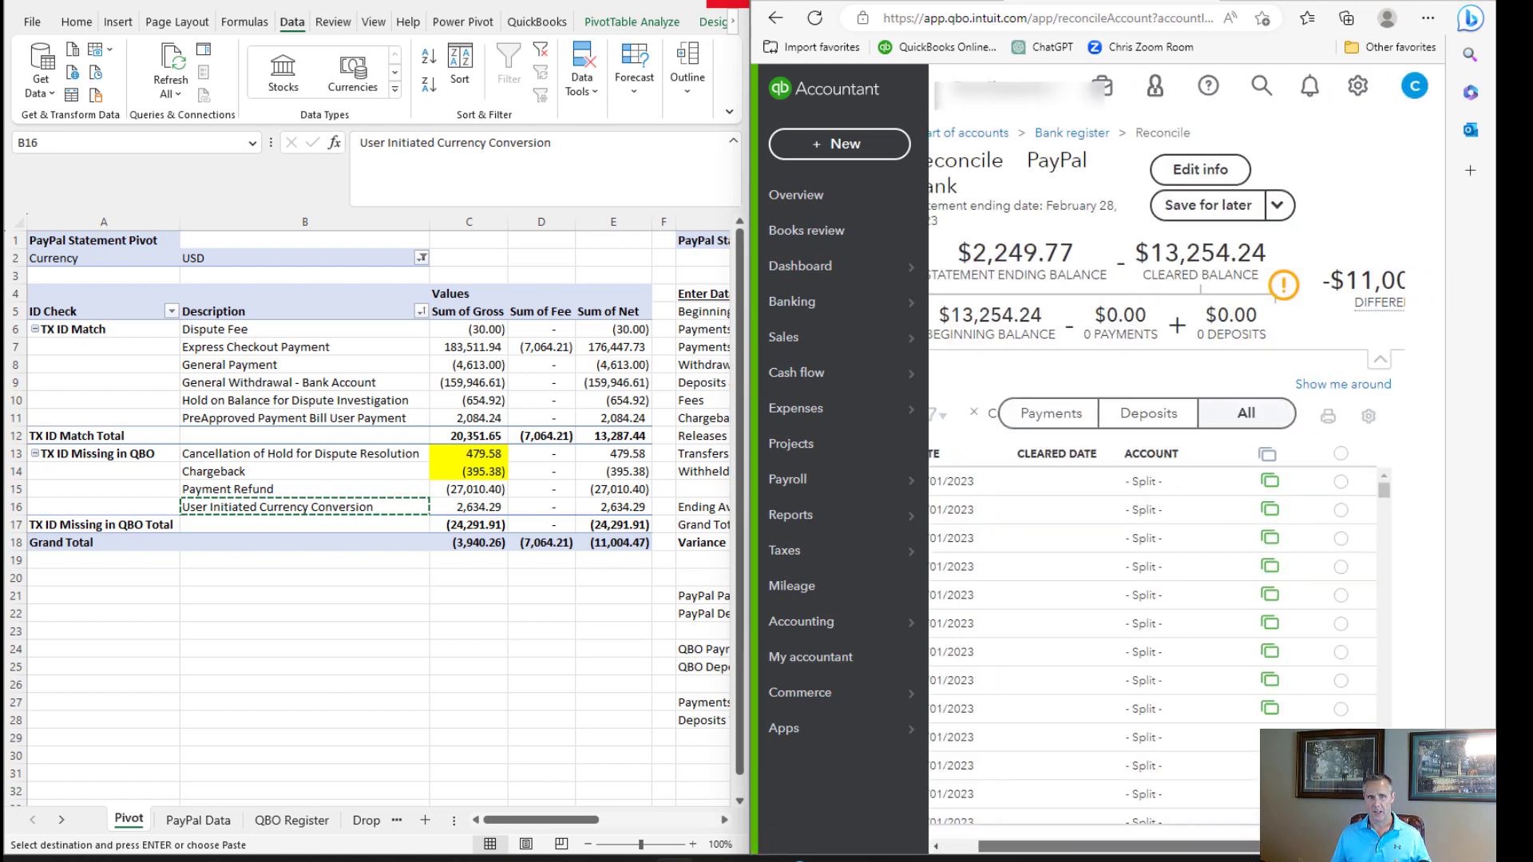
left_click(1341, 454)
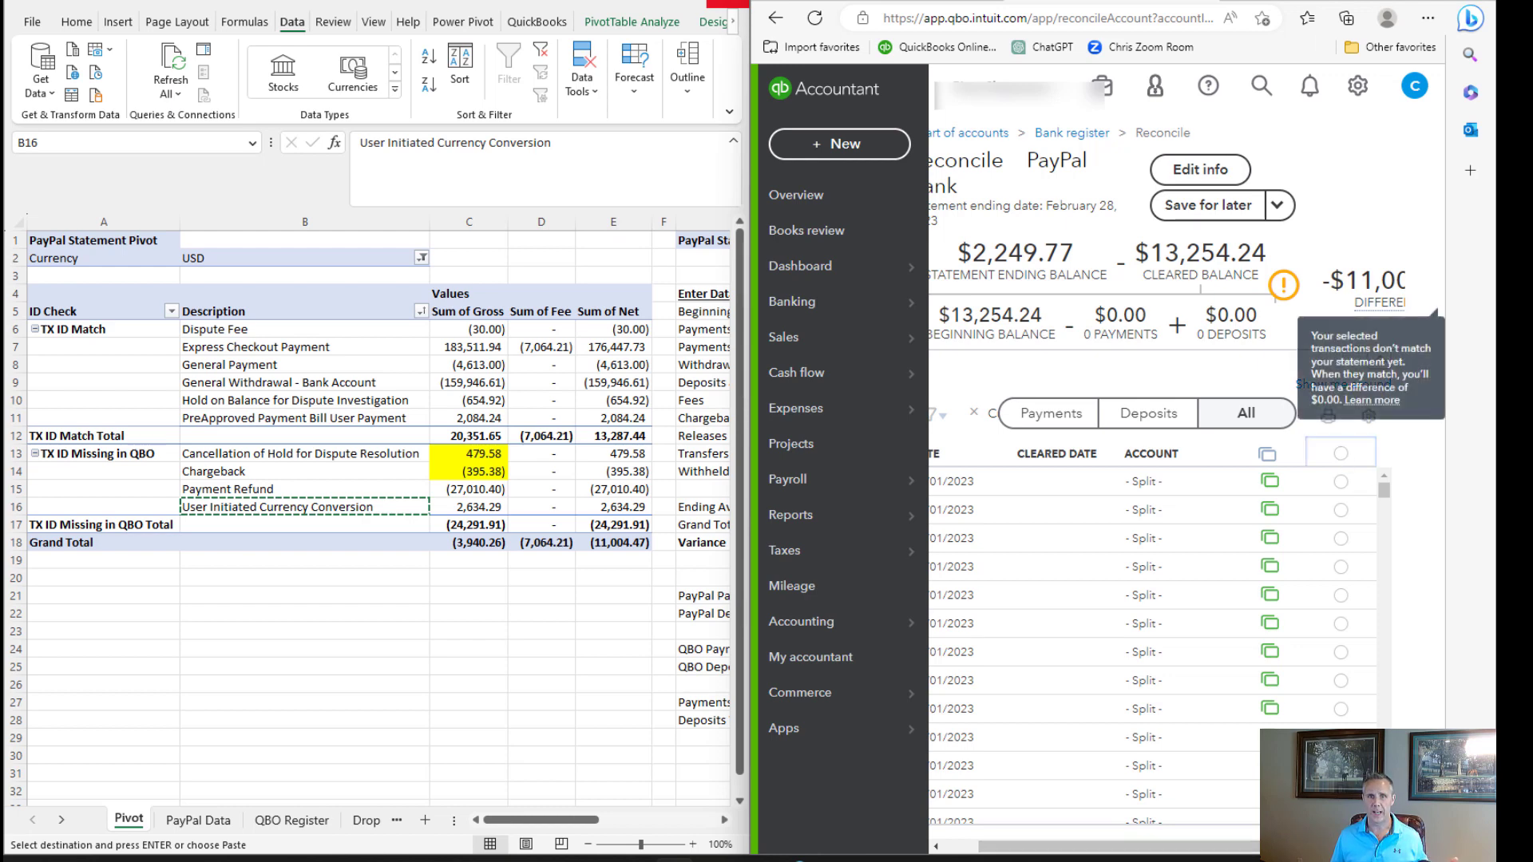
left_click(1436, 0)
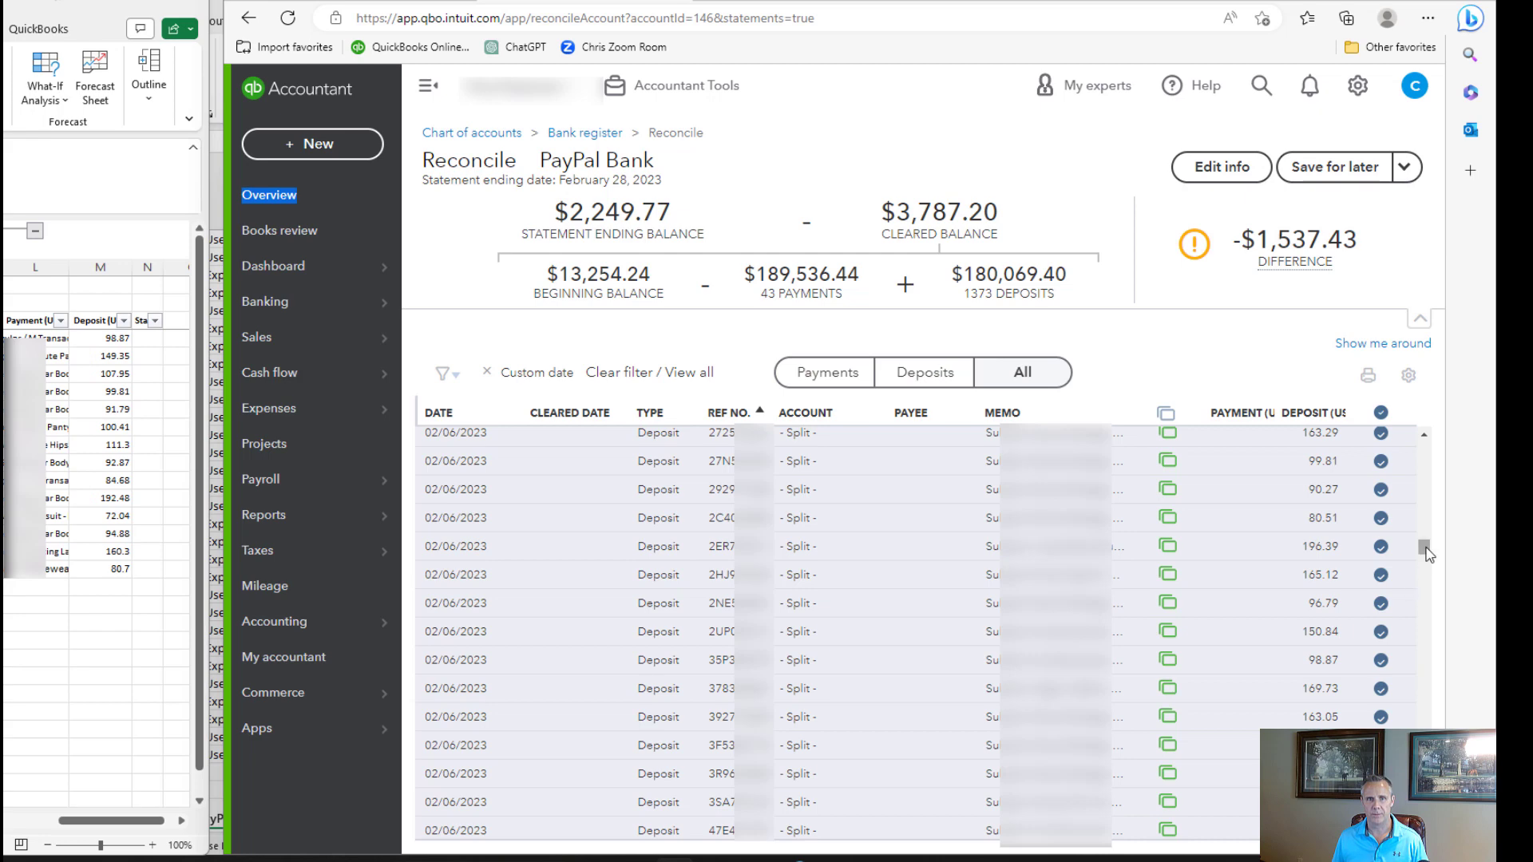
Step: Find the 03/01/2023 deposits in the reconciliation list and widen the Ref No. column to show the full transaction IDs
left_click_drag(1425, 548, 1423, 750)
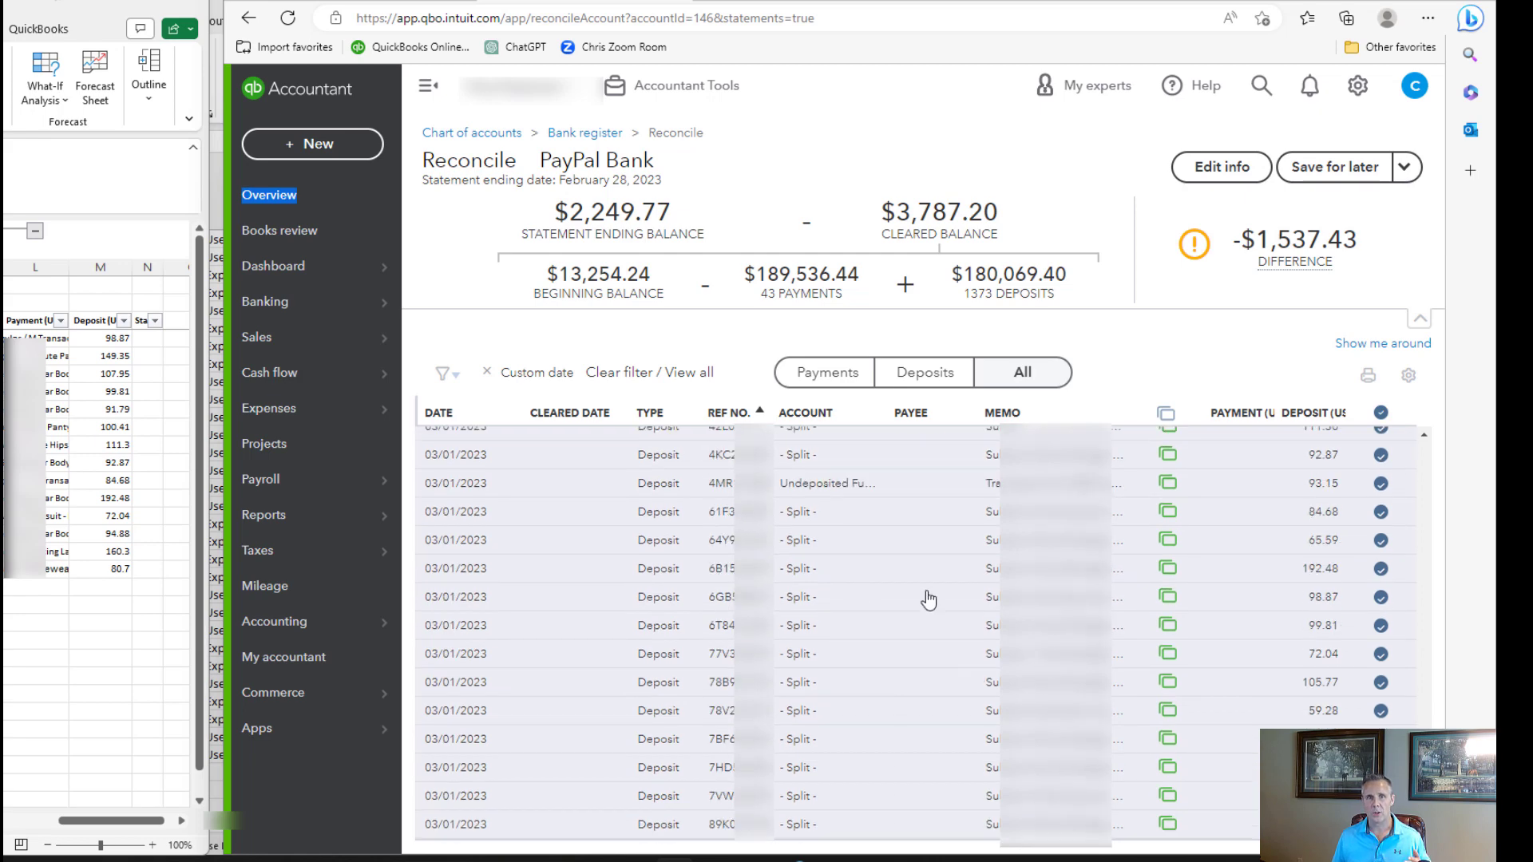
scroll(477, 479, "up", 4)
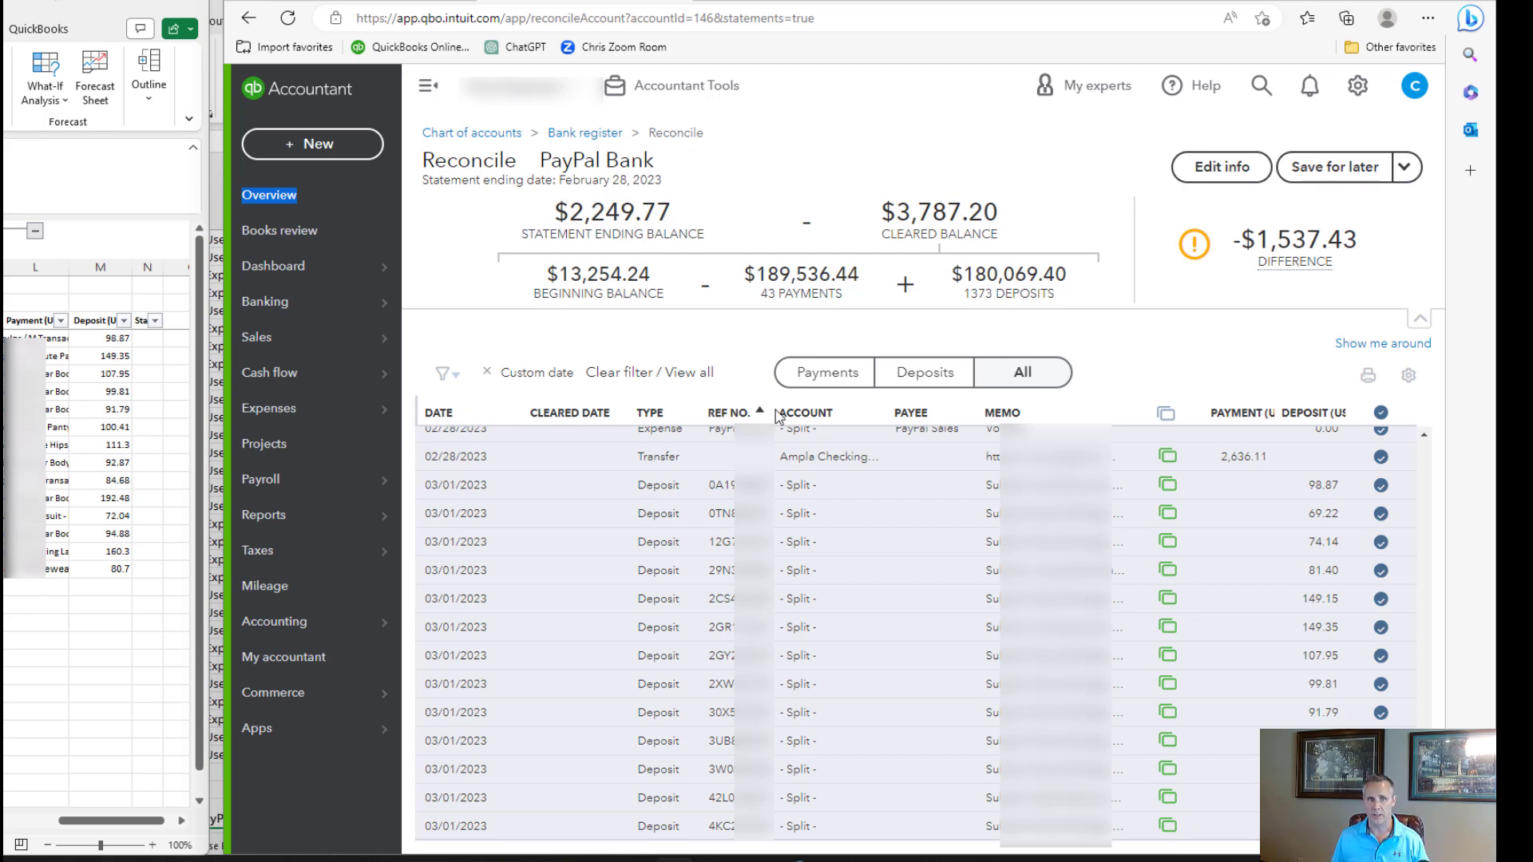
left_click_drag(771, 412, 831, 412)
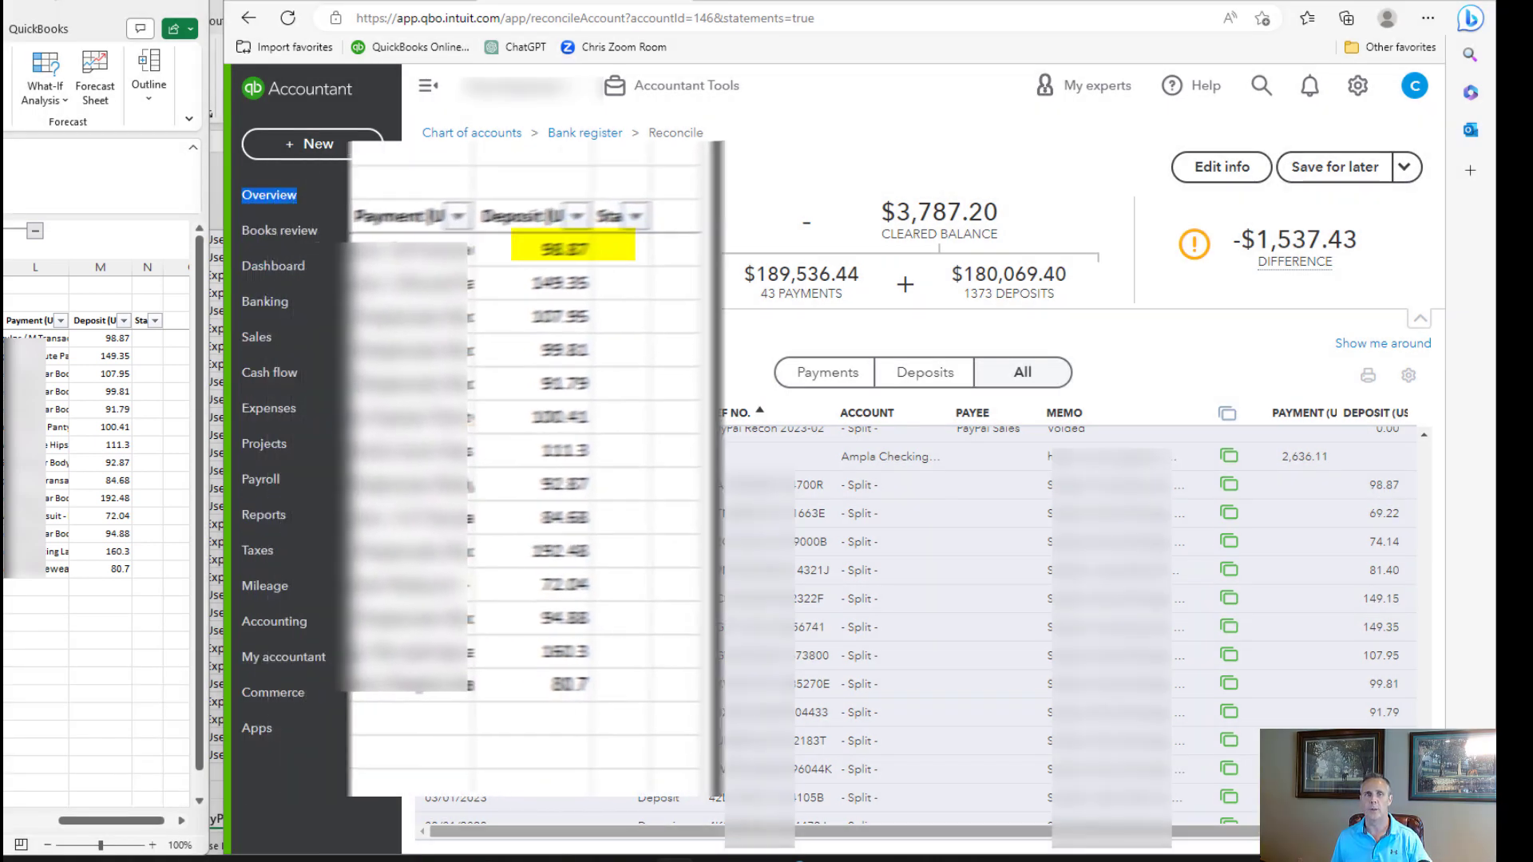
left_click_drag(1277, 832, 1302, 832)
Step: Unmark the 03/01/2023 deposits of 98.87, 149.35, 107.95, 99.81 and 91.79 that are listed in the workbook
left_click(1399, 484)
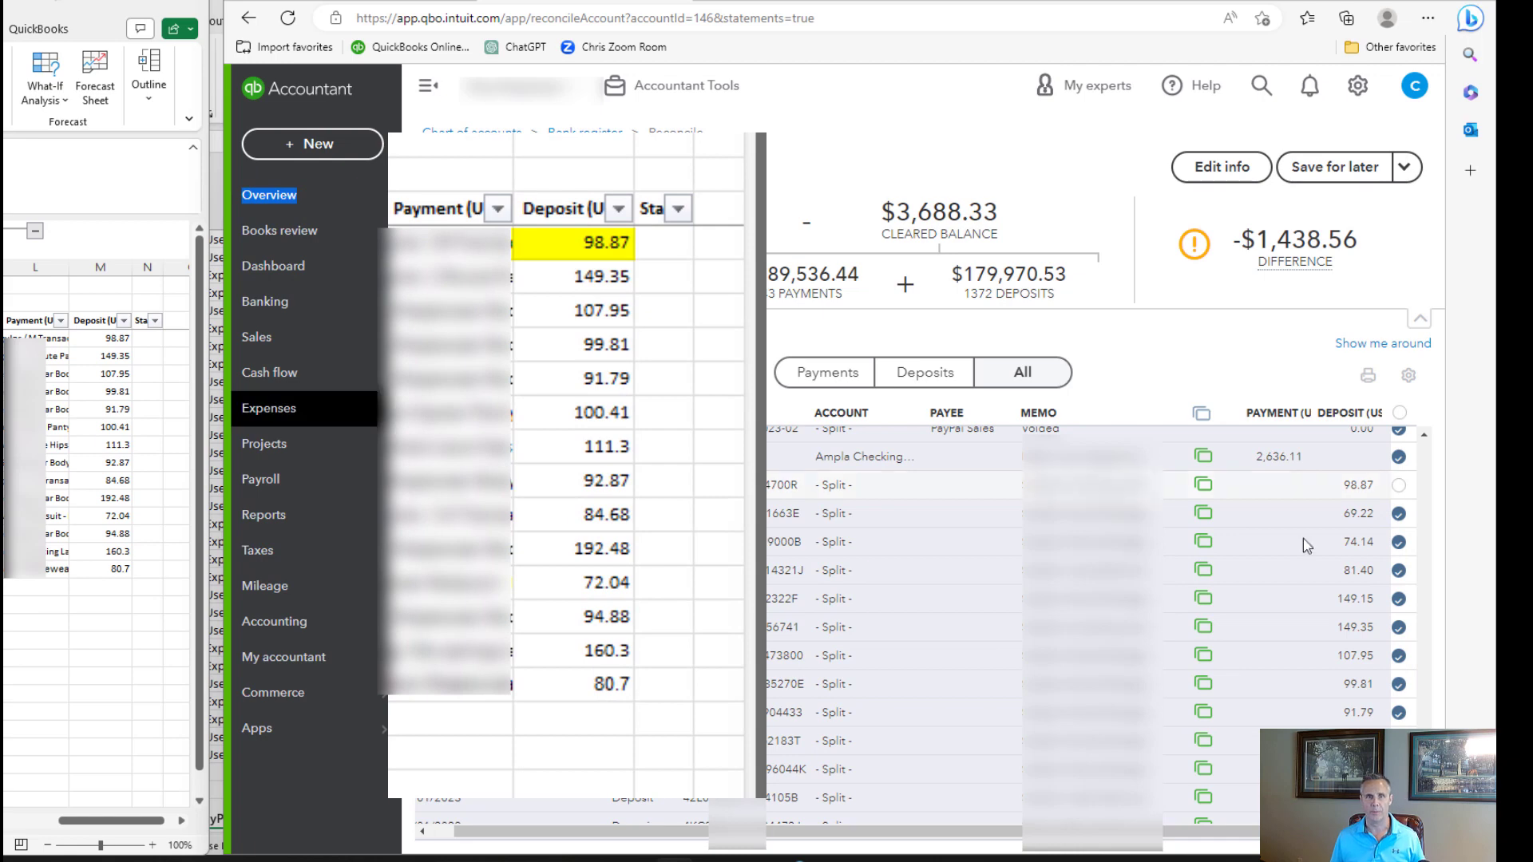
left_click(1399, 627)
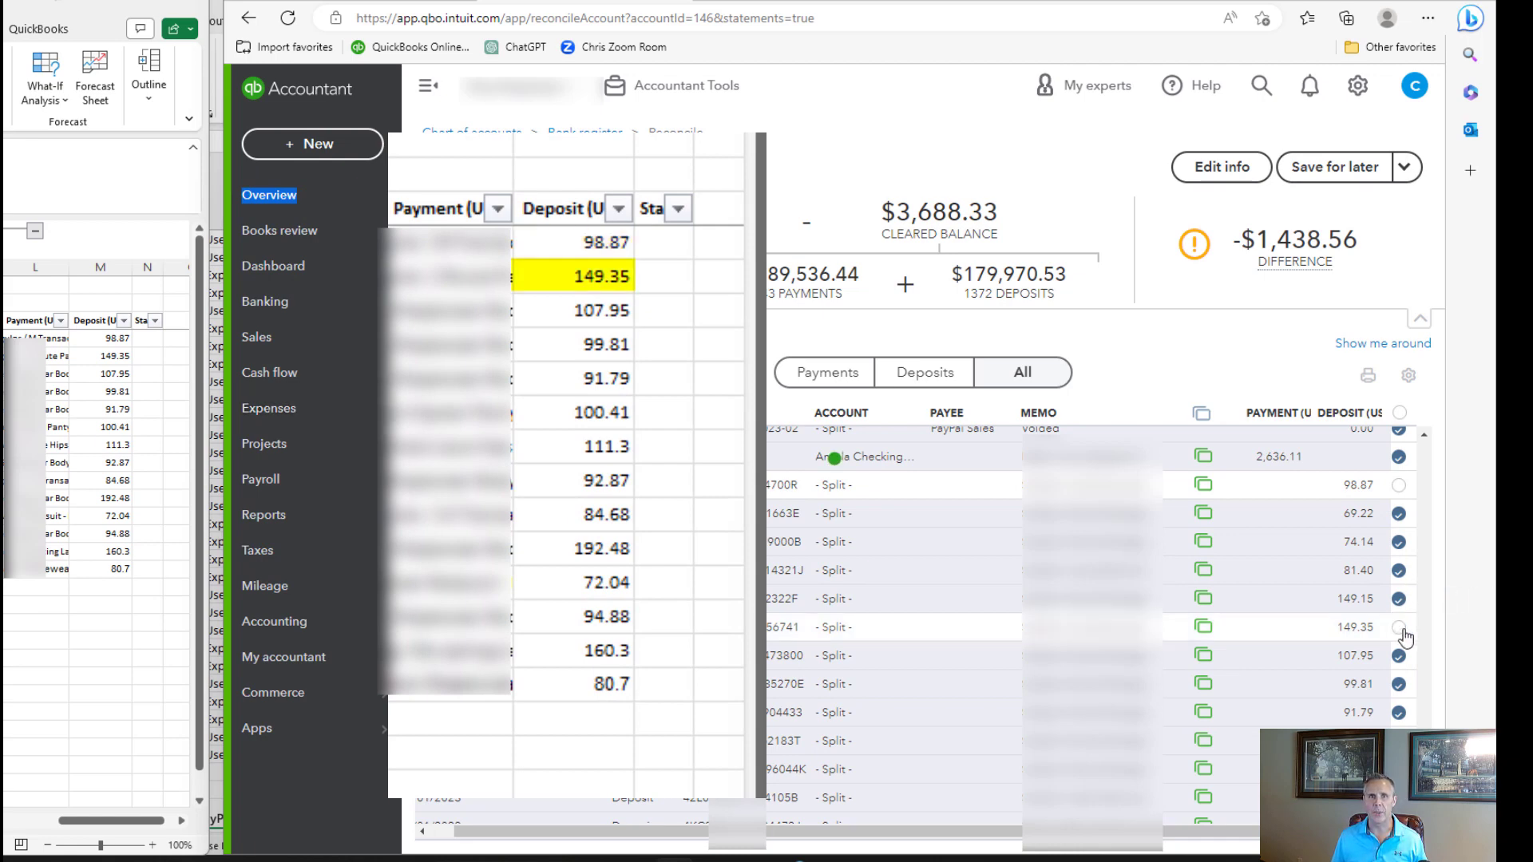
scroll(1396, 630, "down", 1)
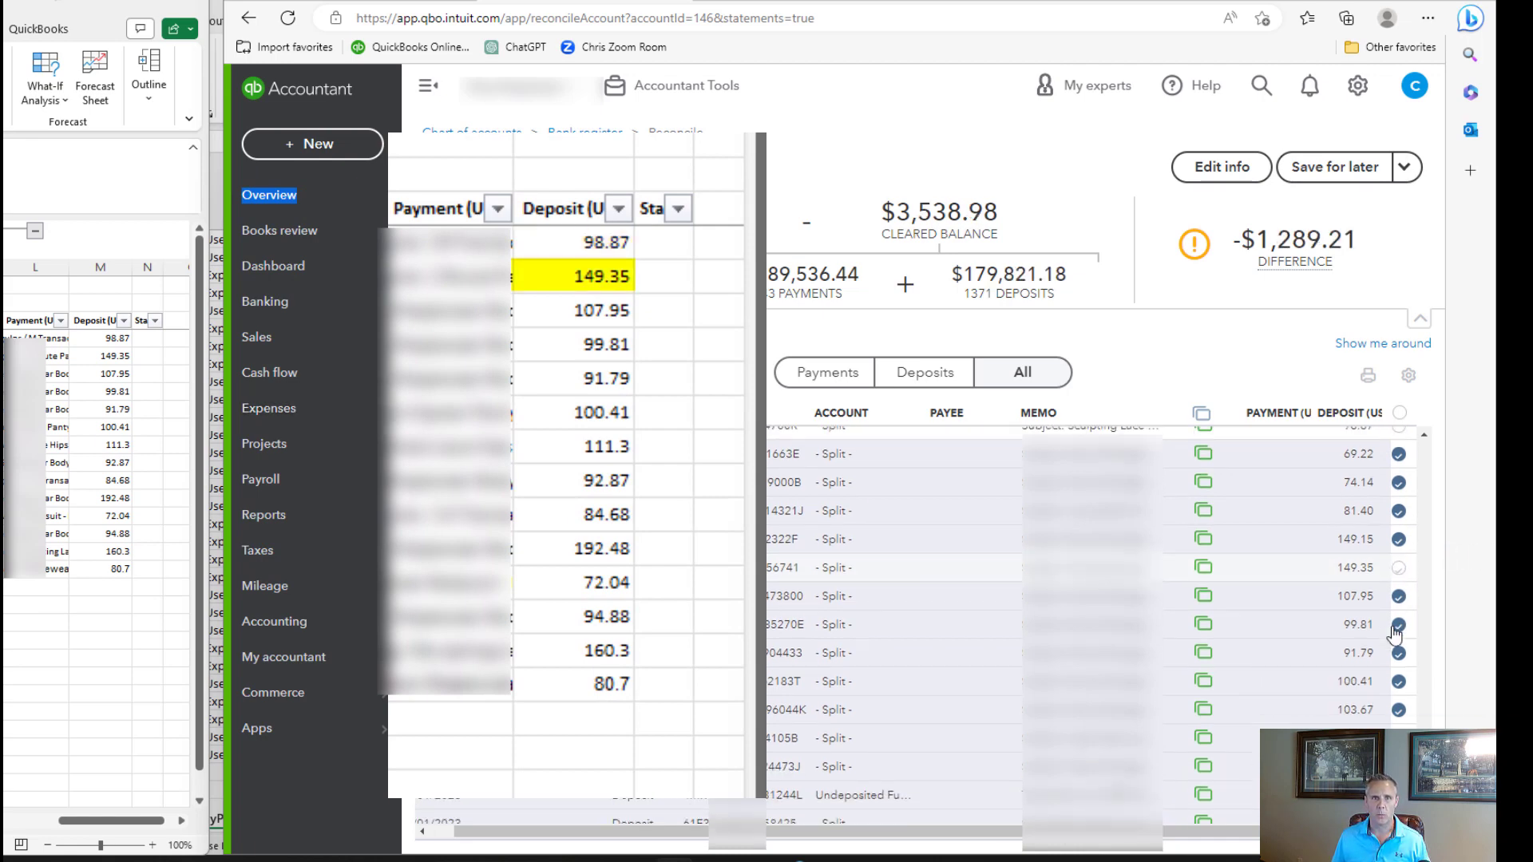
left_click(1399, 595)
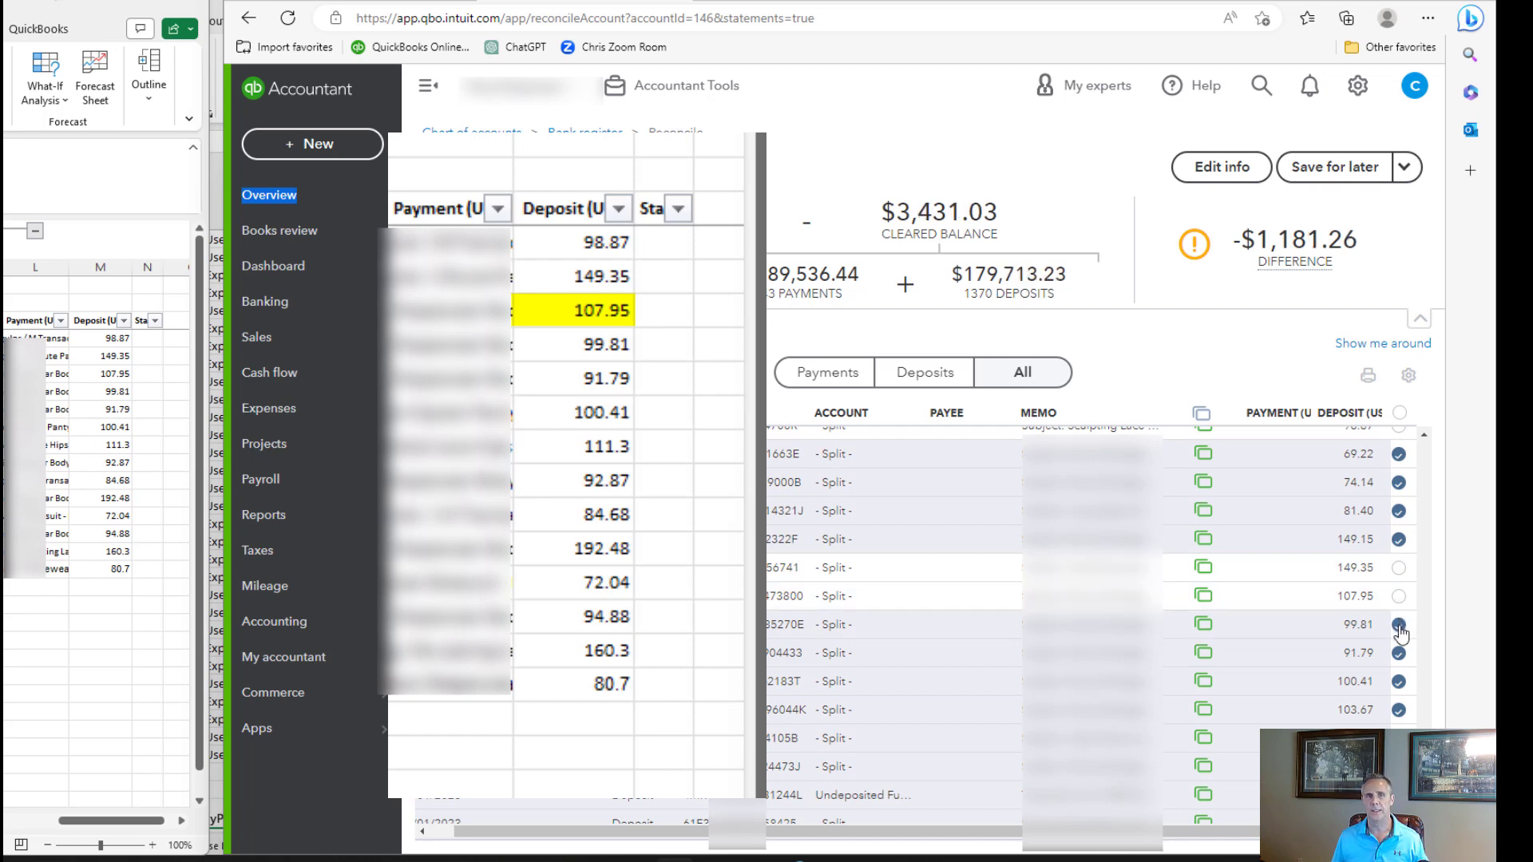
left_click(1399, 625)
left_click(1399, 653)
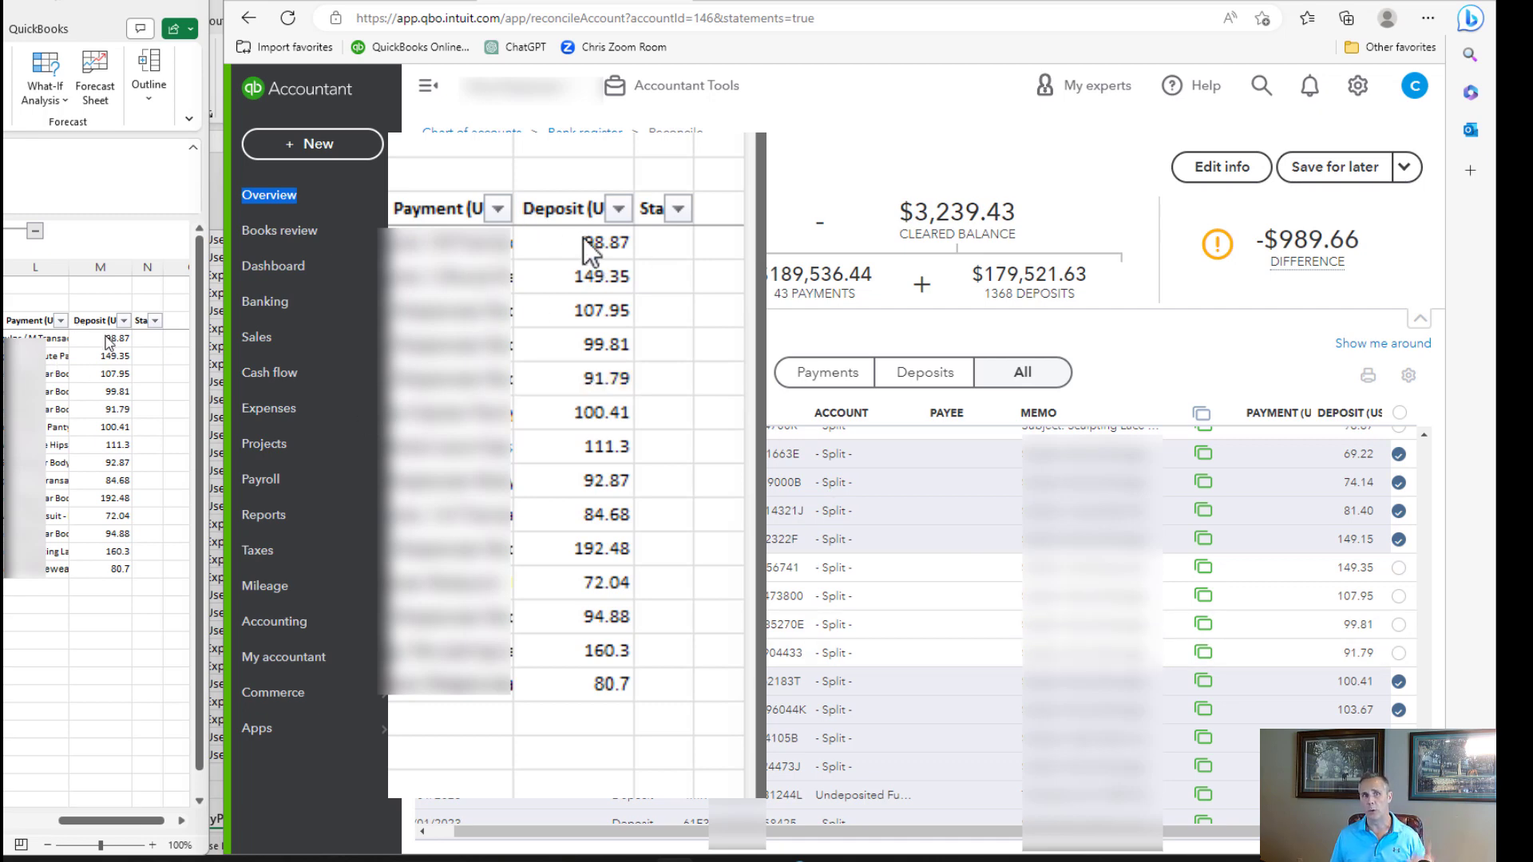
Step: Select the workbook's deposit amounts for reference and unmark the matching 03/01/2023 deposits of 100.41, 111.30, 92.87, 84.68 and 192.48
left_click_drag(104, 337, 108, 573)
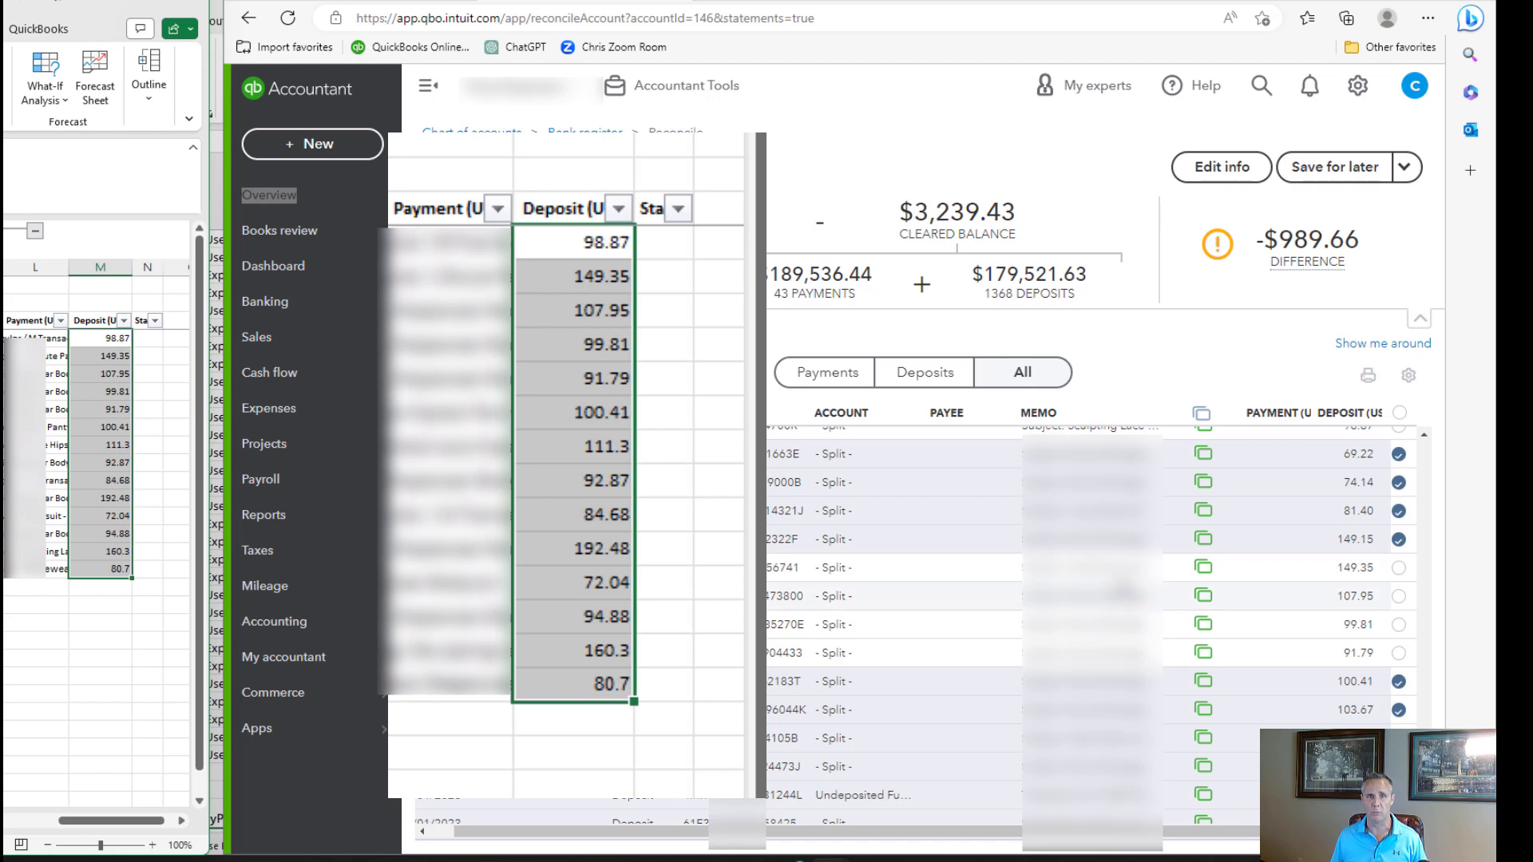
left_click(1395, 682)
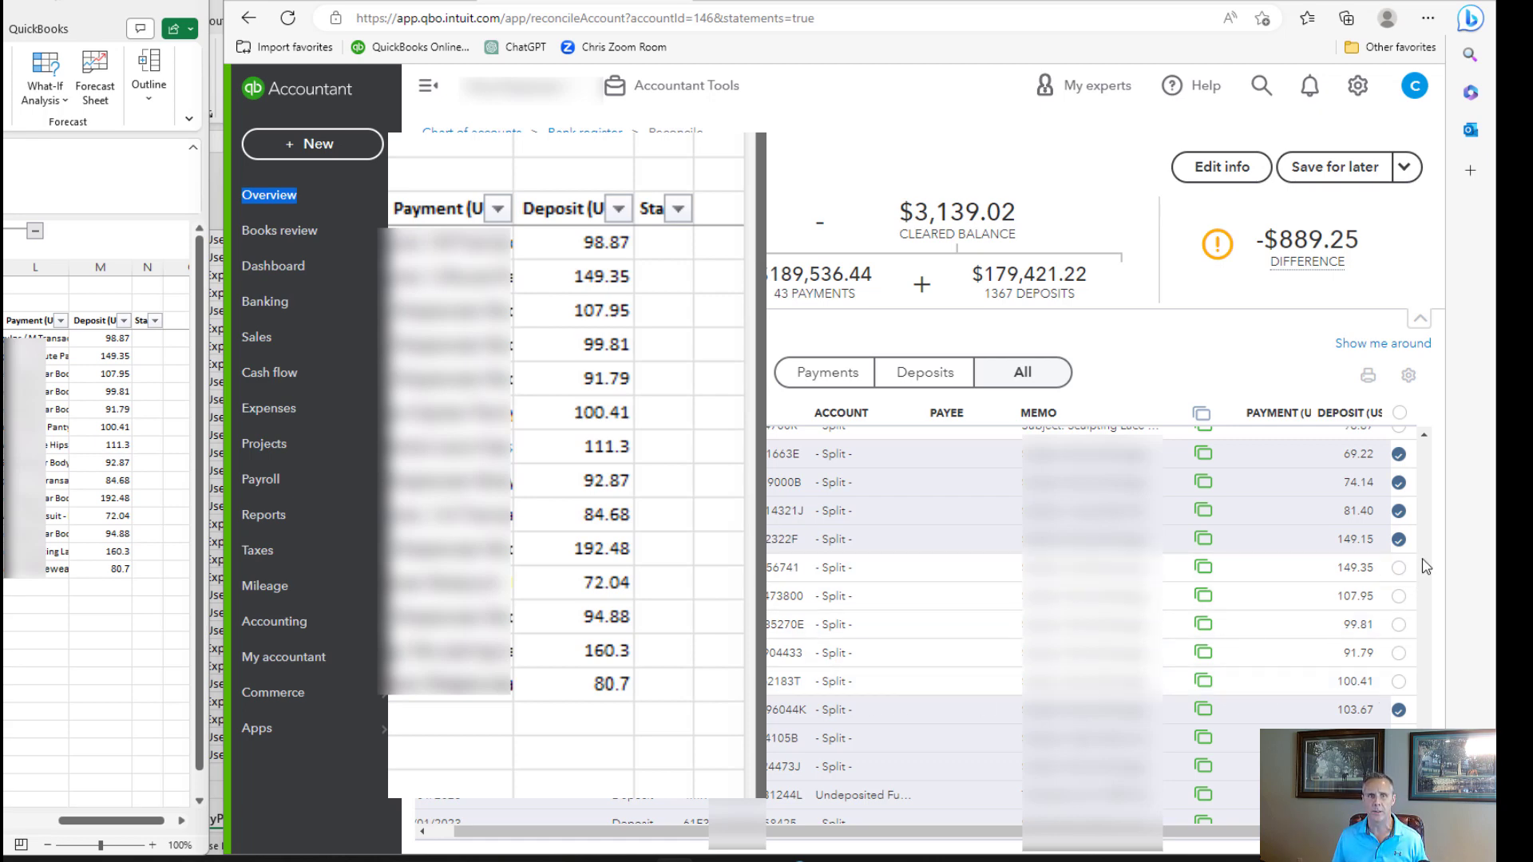
scroll(1375, 575, "down", 3)
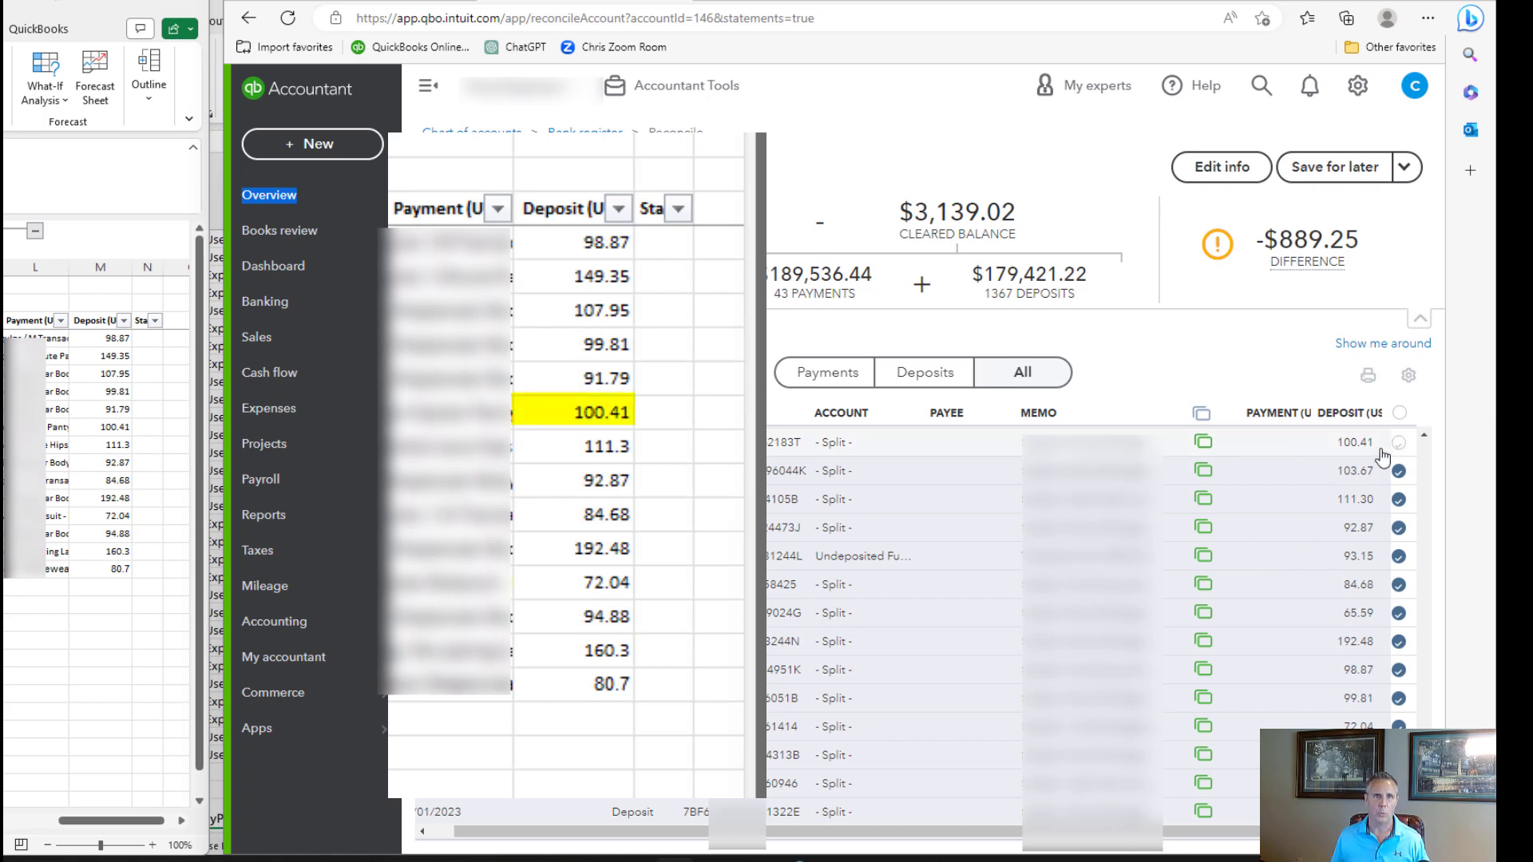
left_click(1400, 500)
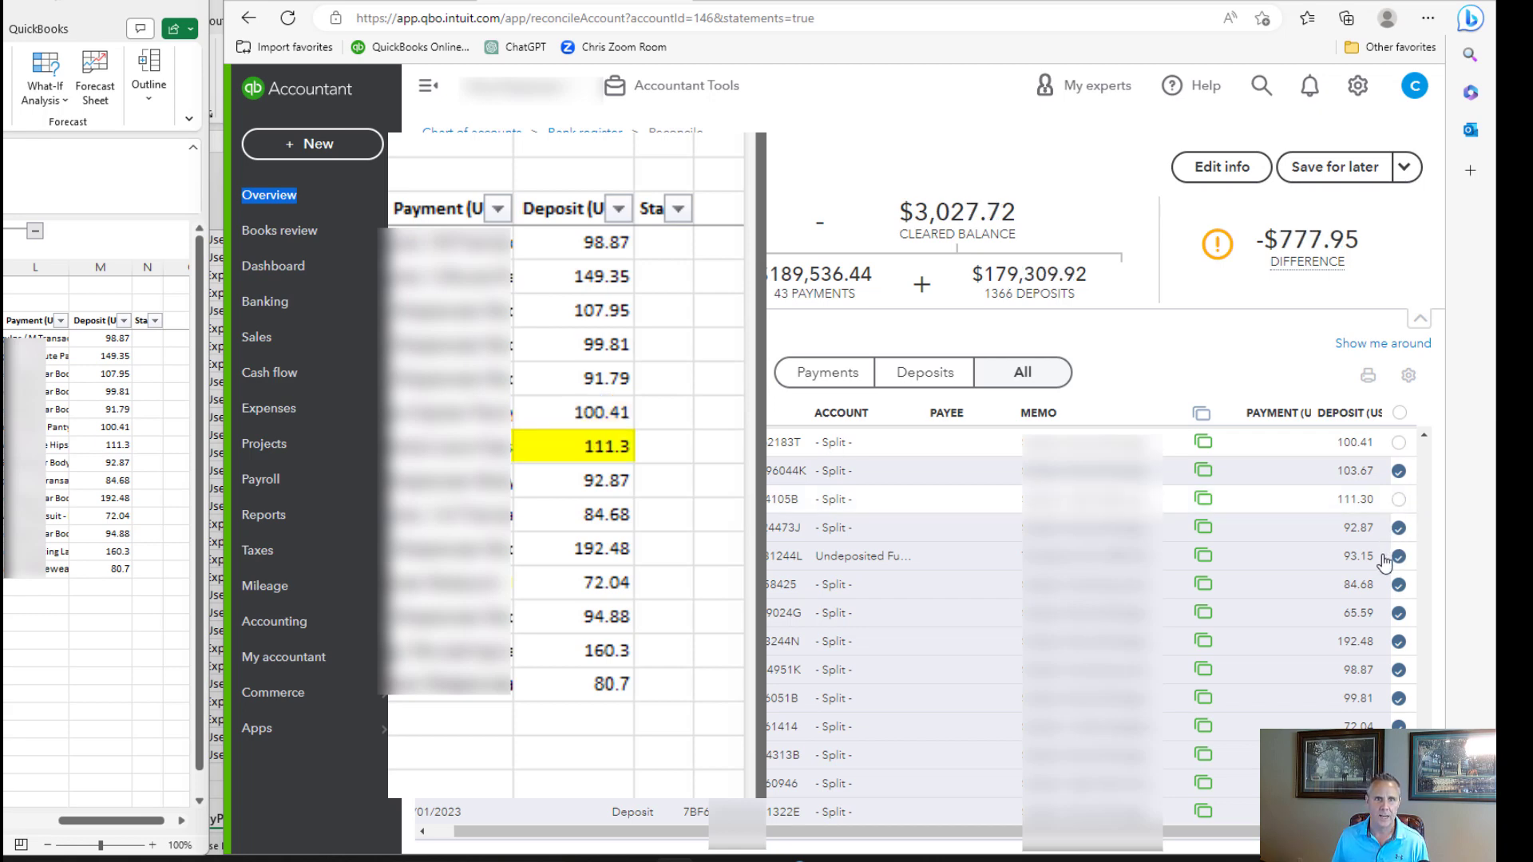
left_click(1399, 528)
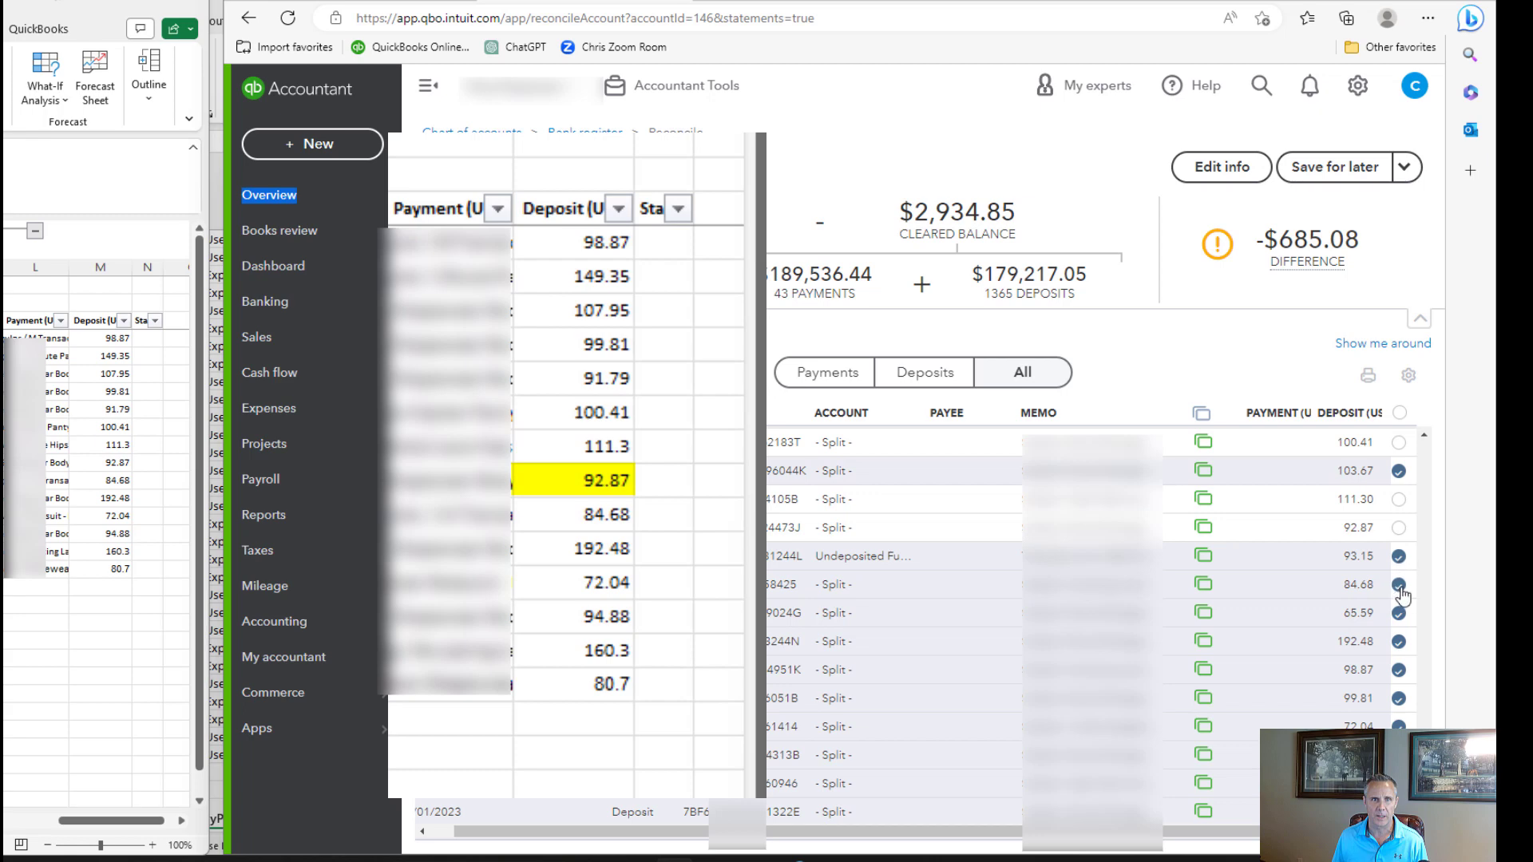
left_click(1400, 587)
left_click(1399, 643)
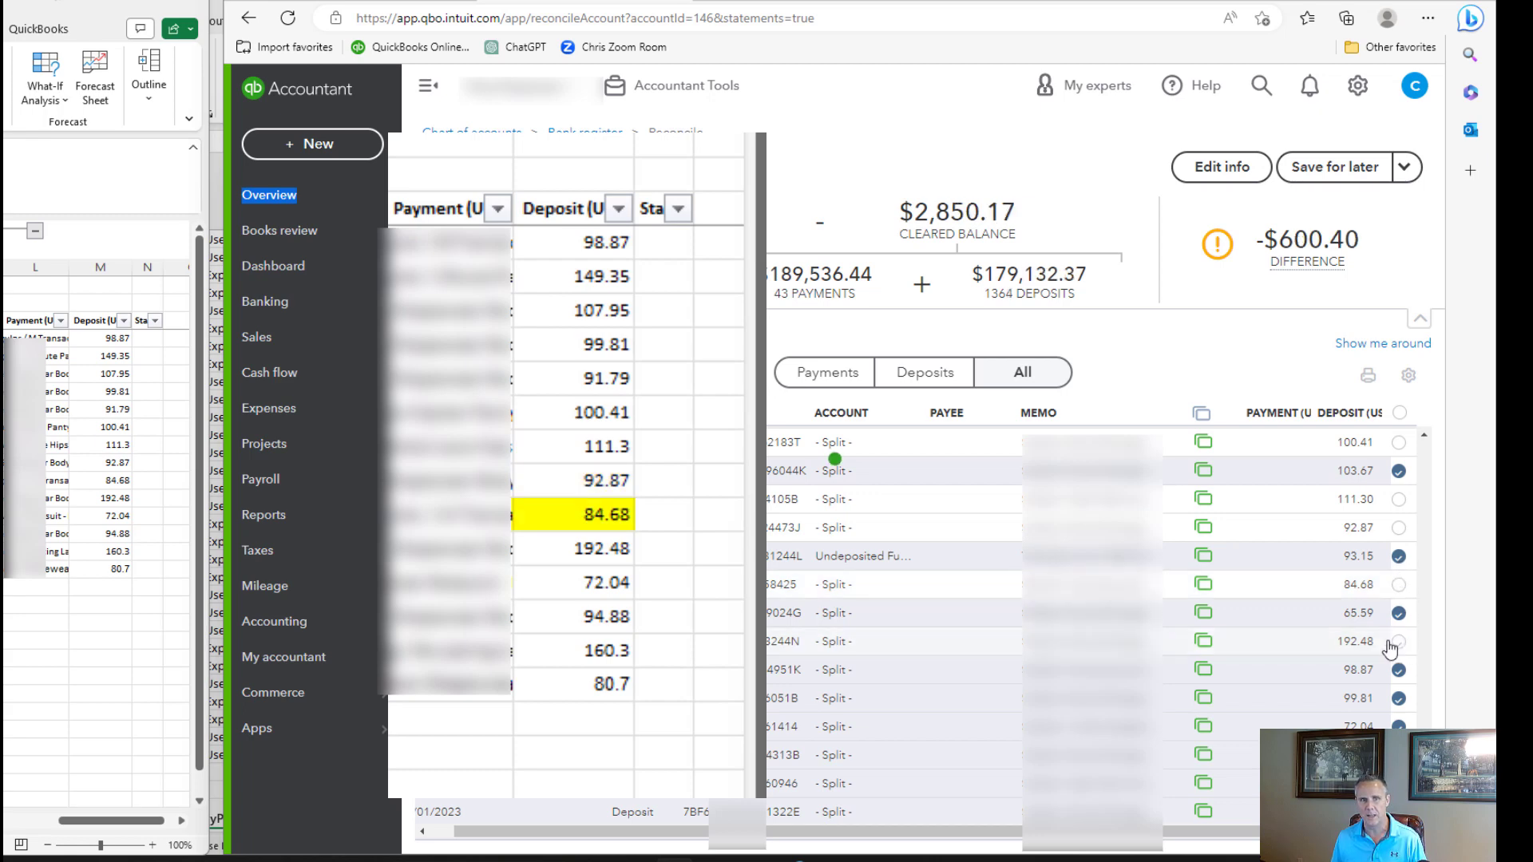
Step: Unmark the remaining workbook-listed 03/01/2023 deposits of 72.04, 94.88, 160.30 and 80.70 in the reconciliation
left_click(1399, 727)
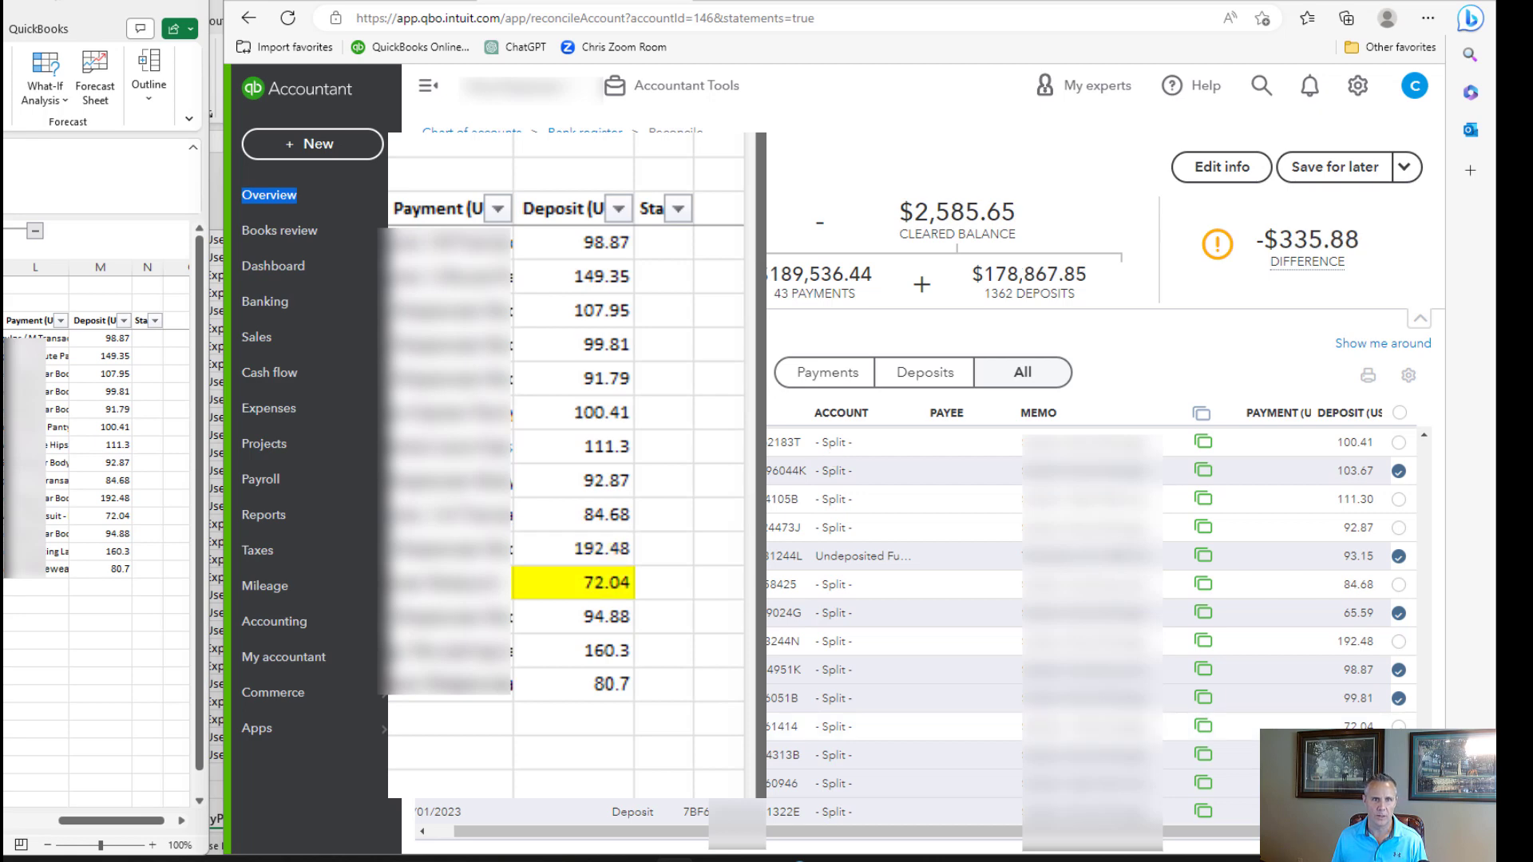
left_click(1399, 812)
scroll(1349, 639, "down", 1)
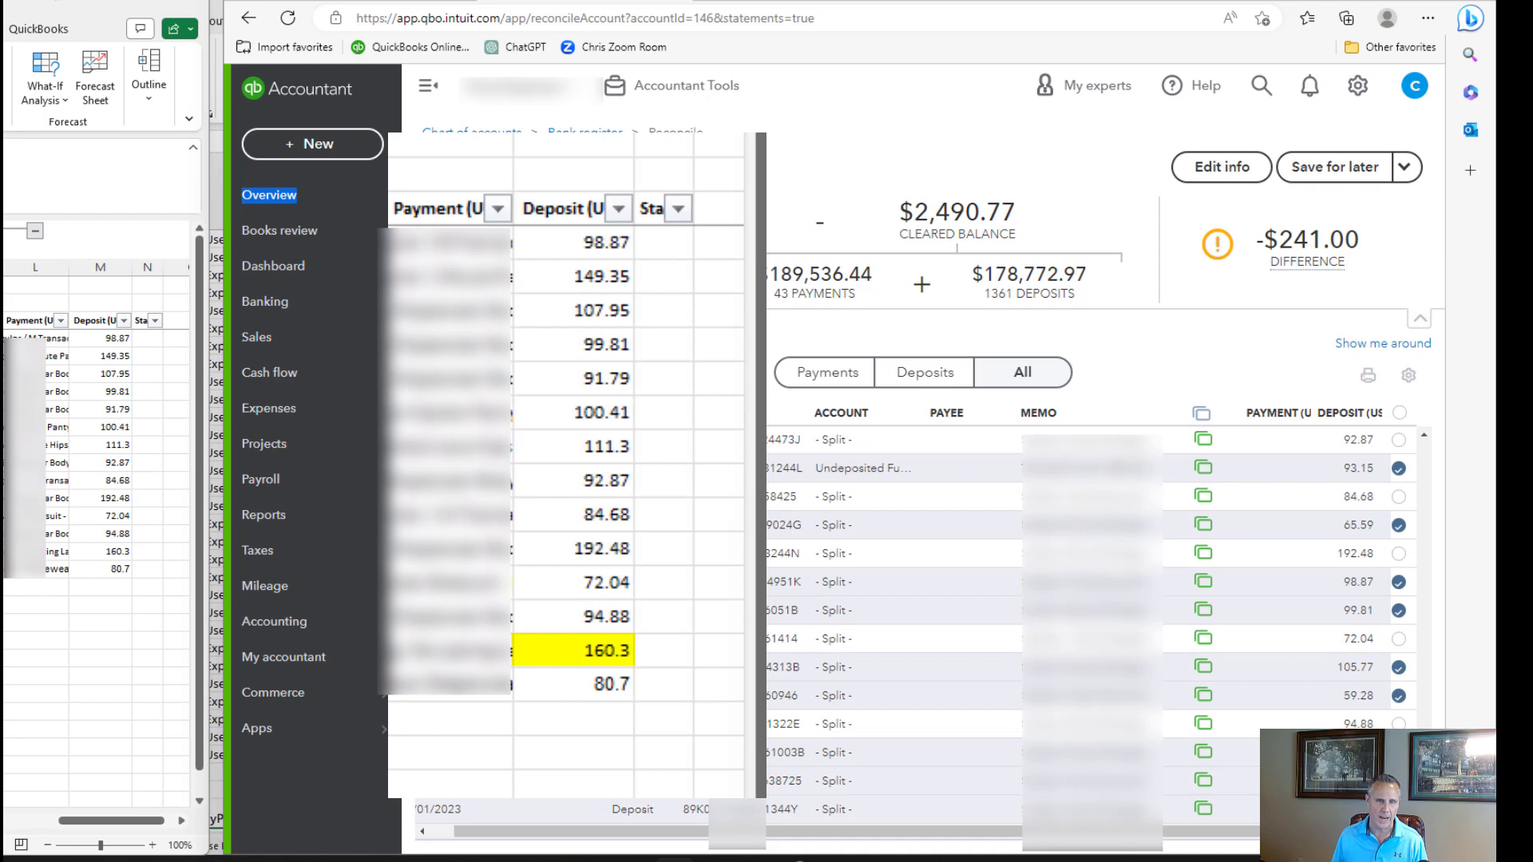
left_click(1399, 781)
left_click(1399, 809)
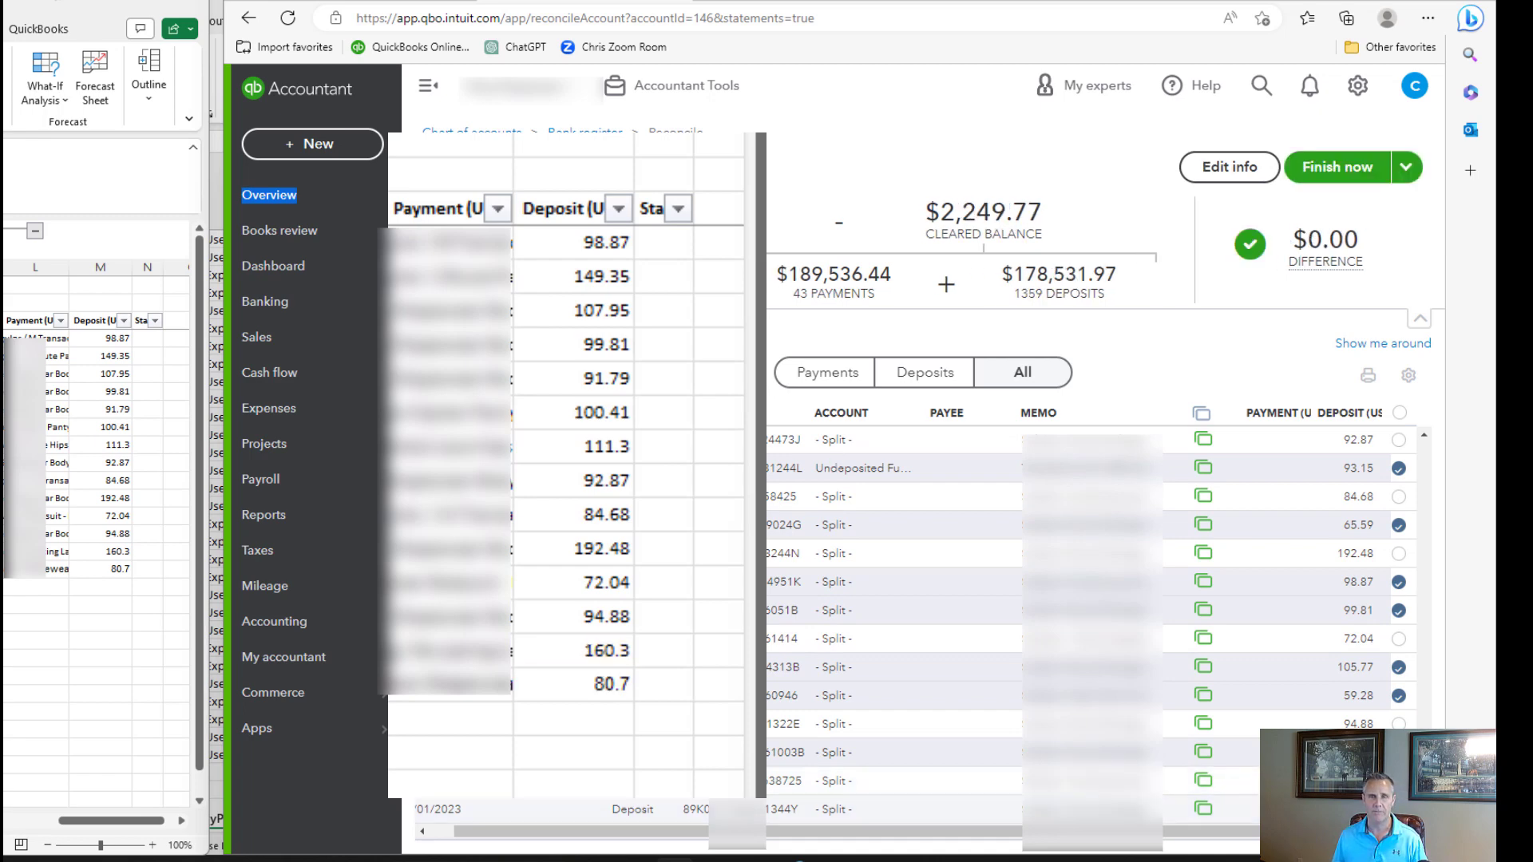